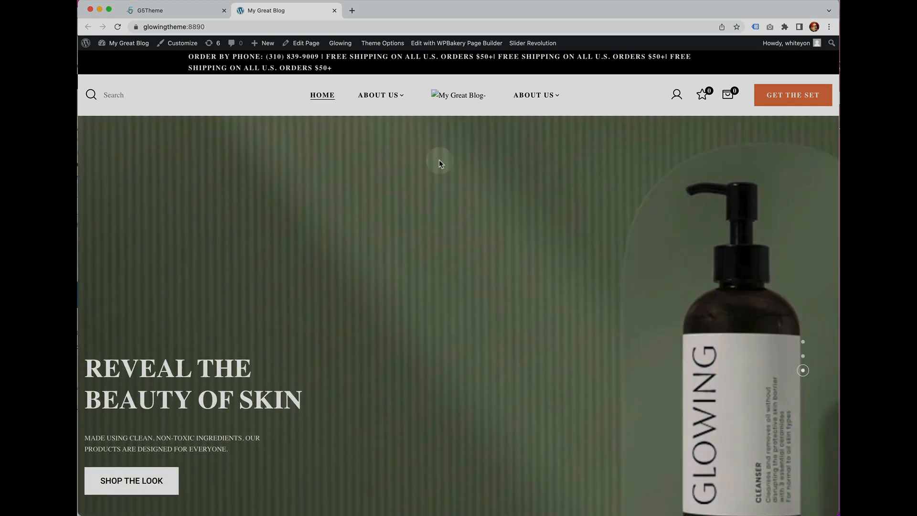
Open the list of all Mega Menus in the WordPress admin dashboard
{"action": "mouse_move", "coordinate": [379, 95]}
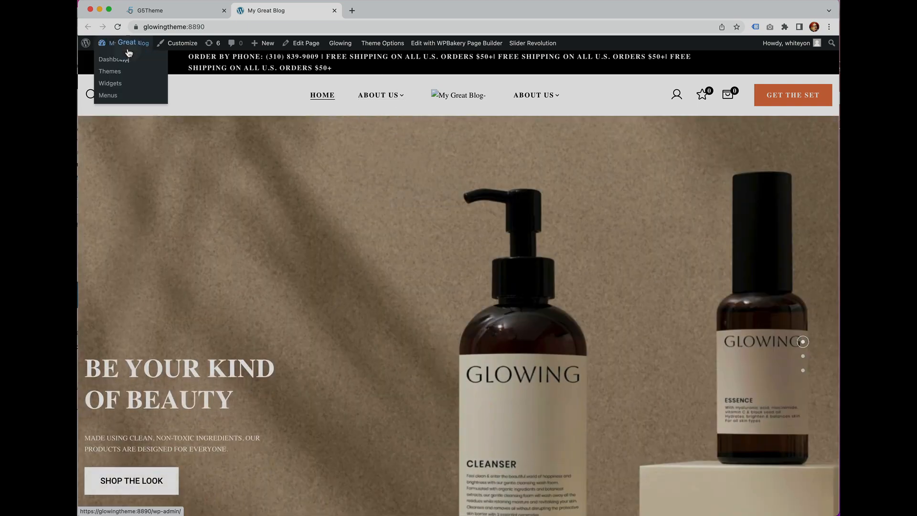
{"action": "left_click", "coordinate": [119, 62]}
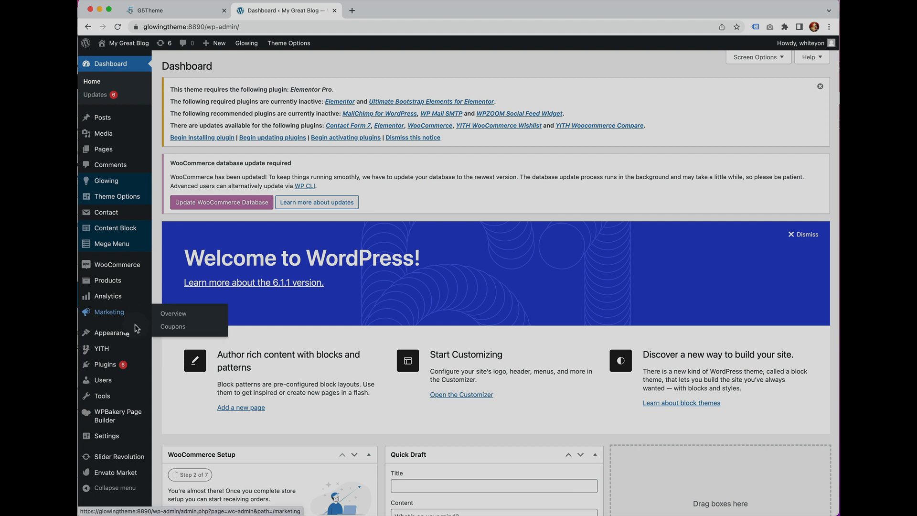
{"action": "mouse_move", "coordinate": [120, 244]}
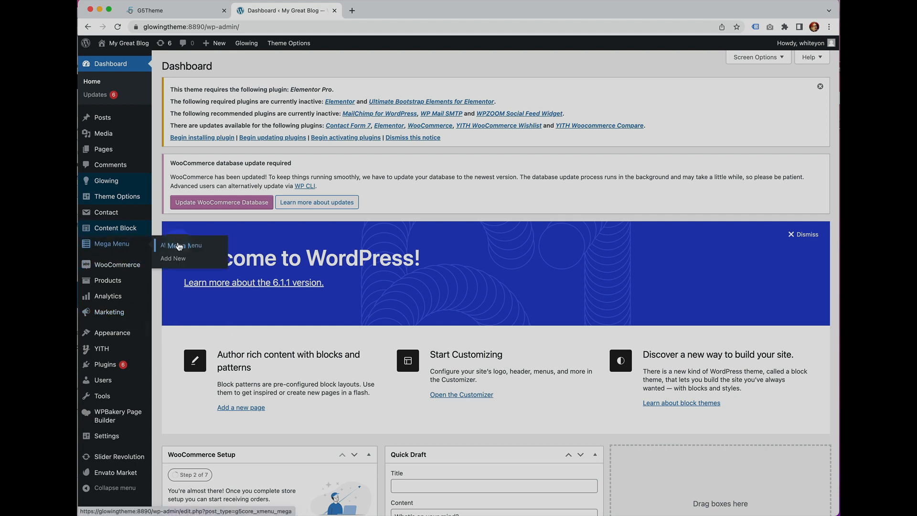
{"action": "left_click", "coordinate": [181, 245]}
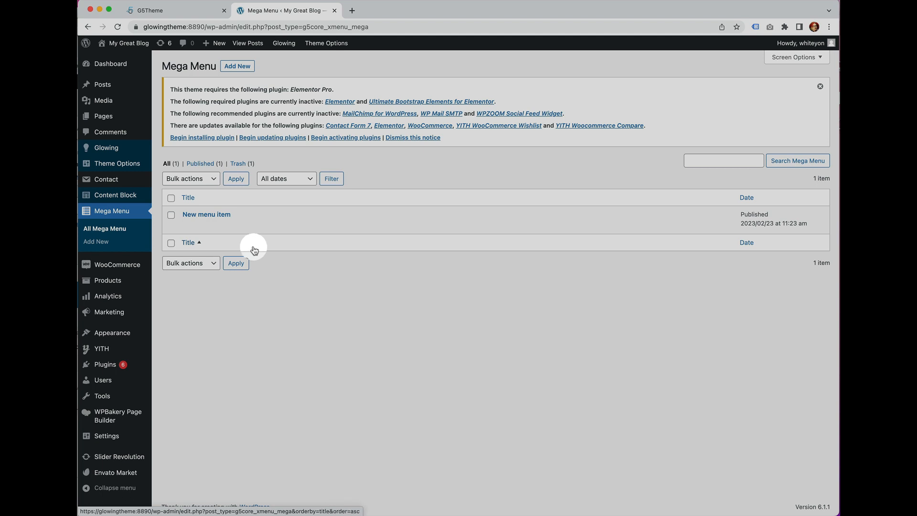
Add a new mega menu titled "mega 5 column" with the backend editor and publish it
{"action": "left_click", "coordinate": [239, 66]}
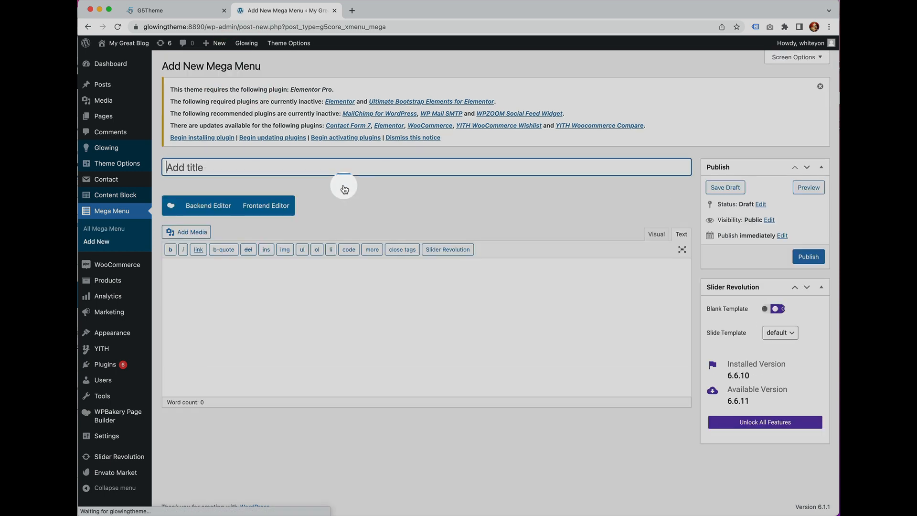
{"action": "left_click", "coordinate": [203, 168]}
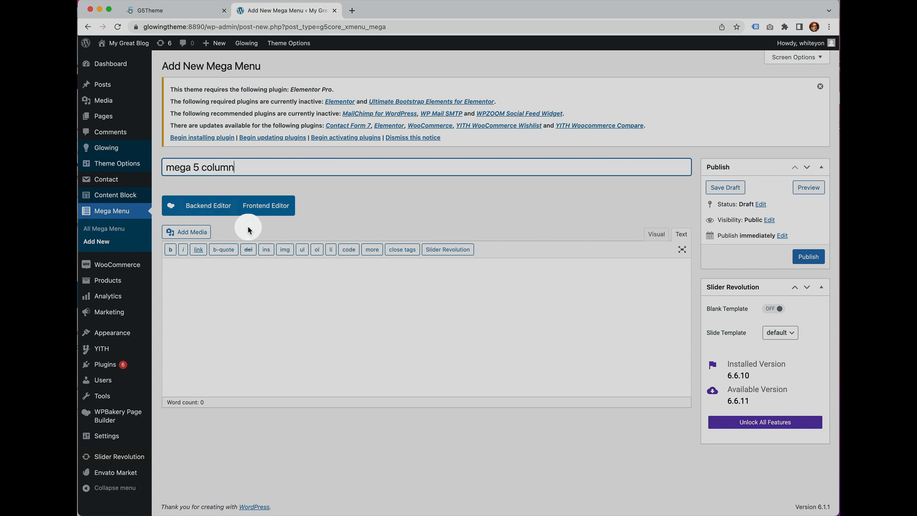
{"action": "left_click", "coordinate": [214, 206]}
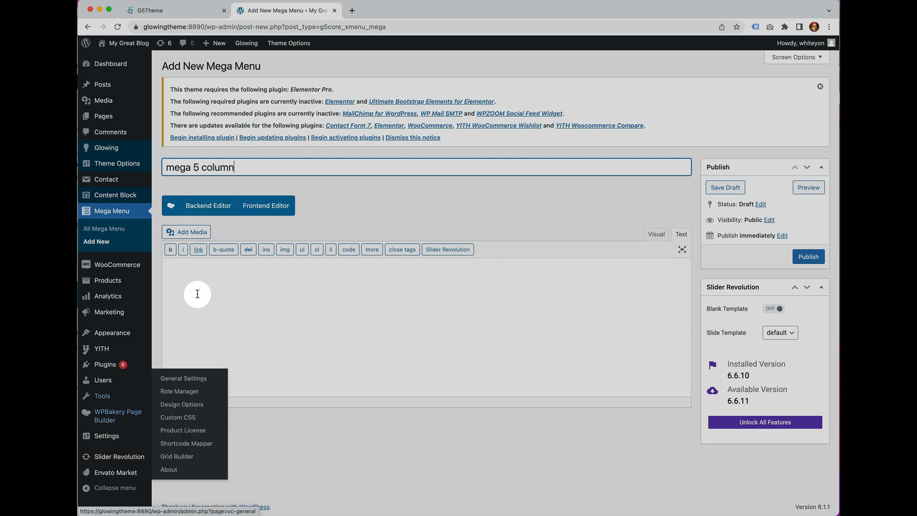
{"action": "left_click", "coordinate": [210, 207]}
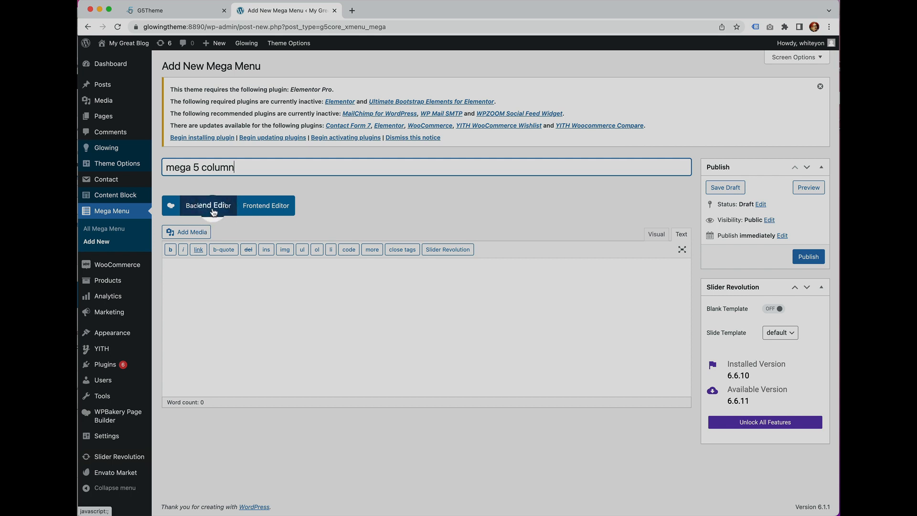
{"action": "left_click", "coordinate": [800, 256]}
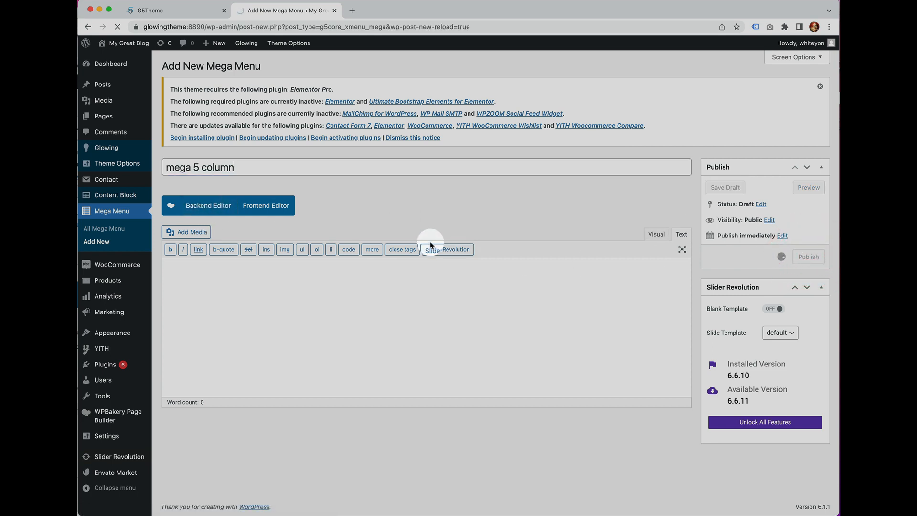
Open the WPBakery Page Builder Role Manager settings to check which post types the builder is enabled for
{"action": "mouse_move", "coordinate": [113, 421]}
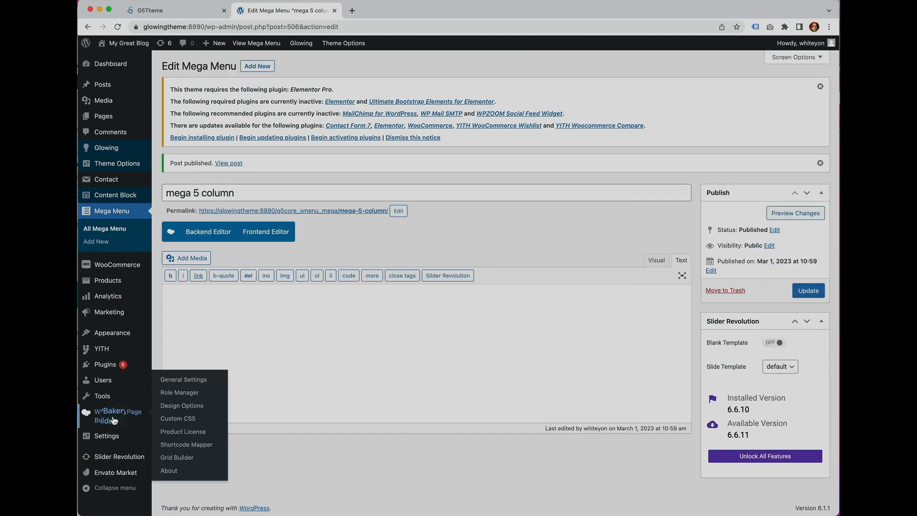
{"action": "left_click", "coordinate": [199, 382]}
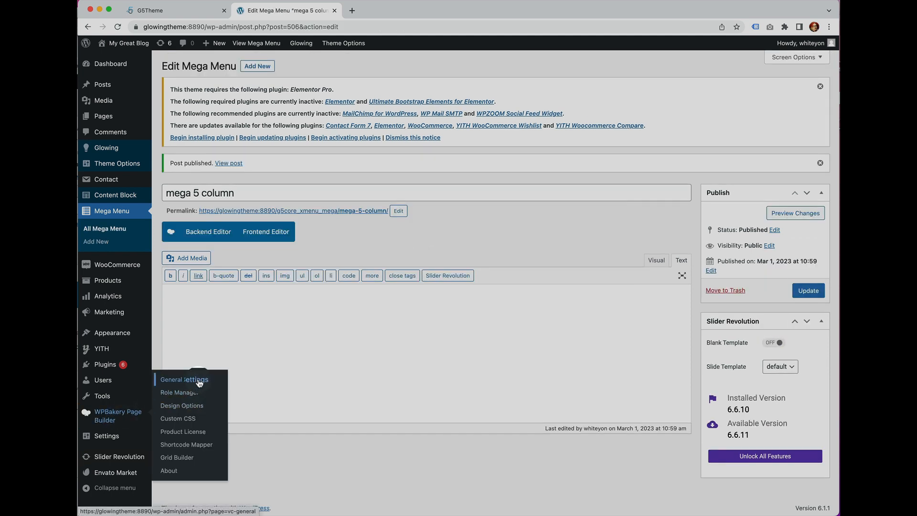
{"action": "left_click", "coordinate": [199, 381]}
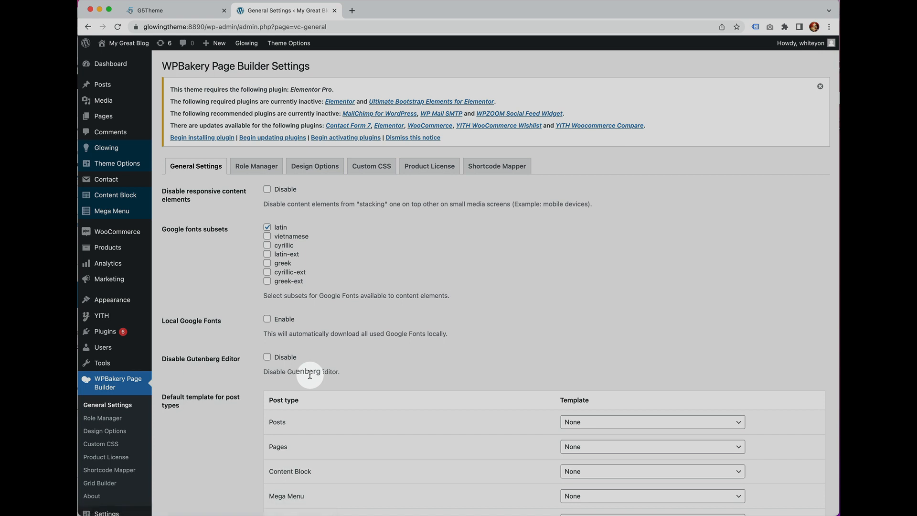
{"action": "left_click", "coordinate": [261, 167]}
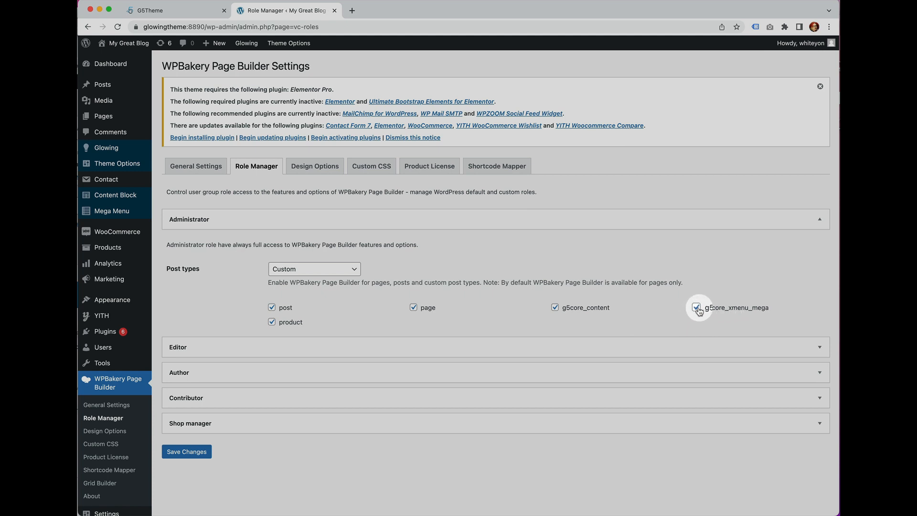
Reopen the "mega 5 column" mega menu and switch it to the WPBakery backend editor
{"action": "mouse_move", "coordinate": [127, 213]}
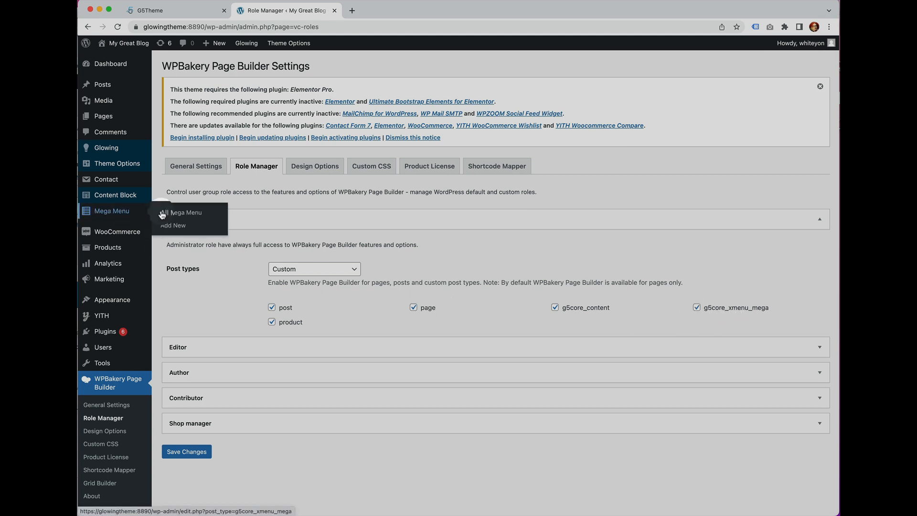
{"action": "left_click", "coordinate": [185, 214]}
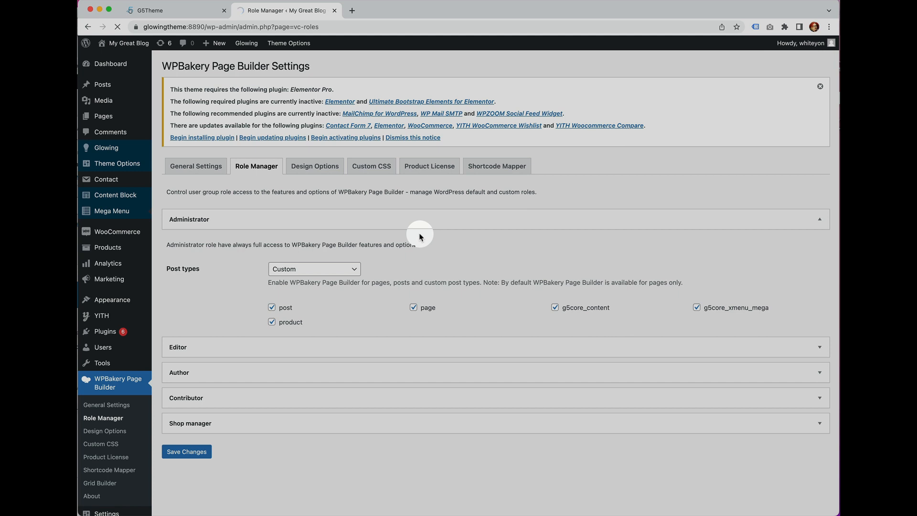
{"action": "left_click", "coordinate": [210, 216]}
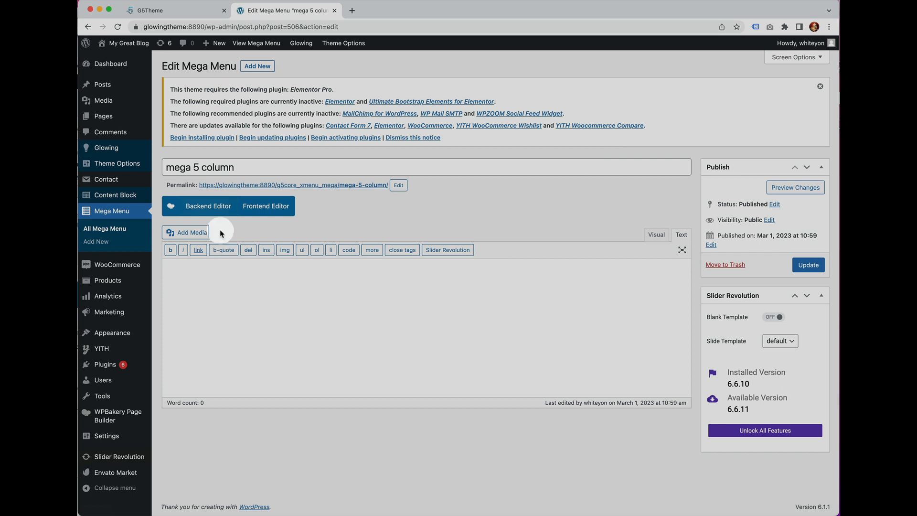
{"action": "left_click", "coordinate": [215, 208]}
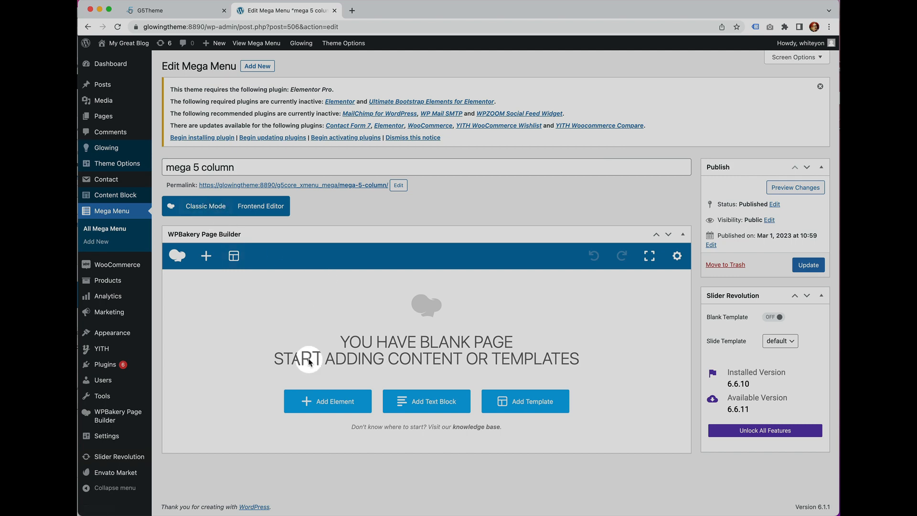
Add a Row element to the page and set it to a five-column layout
{"action": "left_click", "coordinate": [334, 402]}
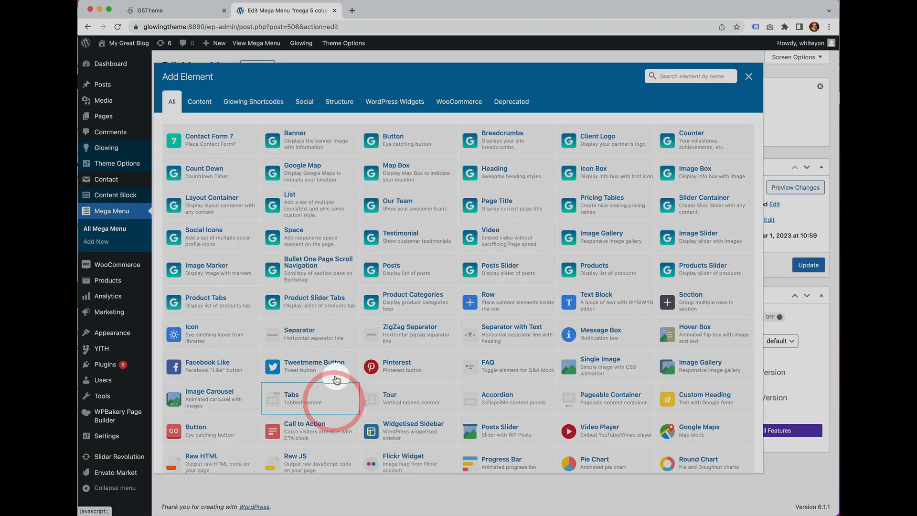
{"action": "left_click", "coordinate": [669, 76]}
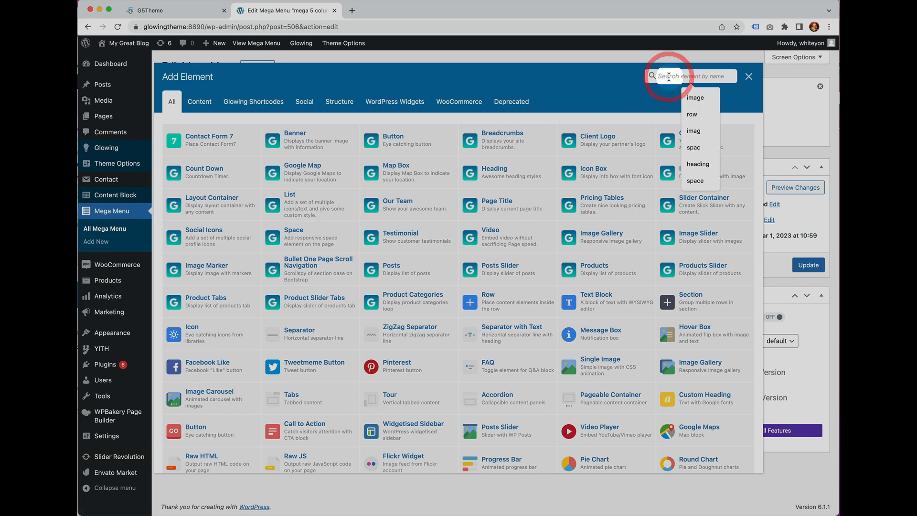
{"action": "type", "text": "row"}
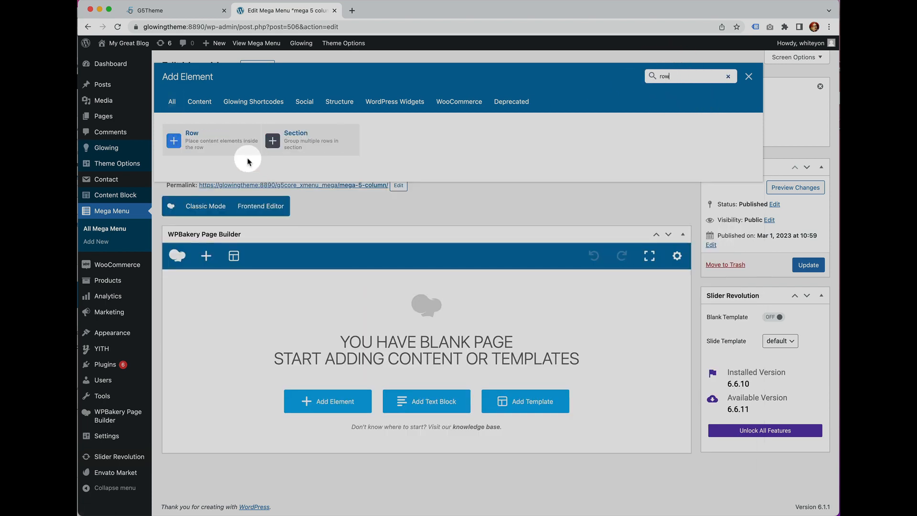
{"action": "left_click", "coordinate": [235, 144]}
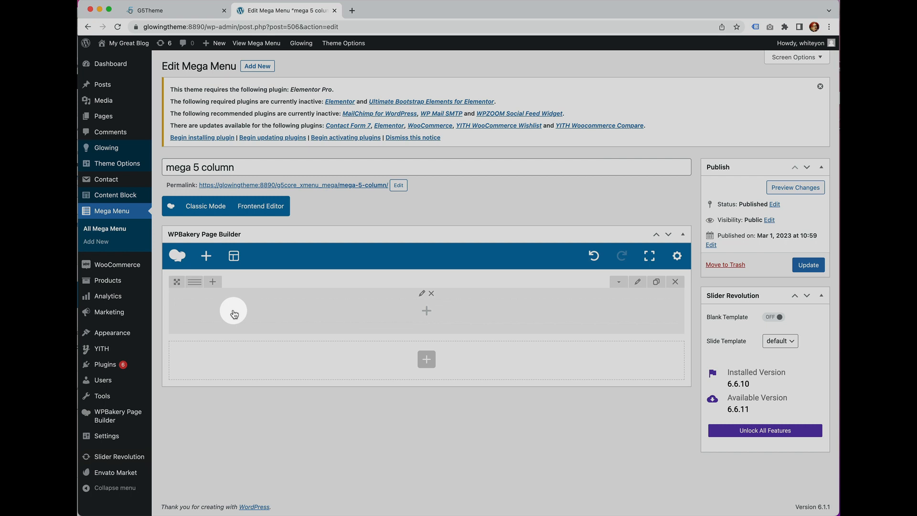
{"action": "mouse_move", "coordinate": [198, 286]}
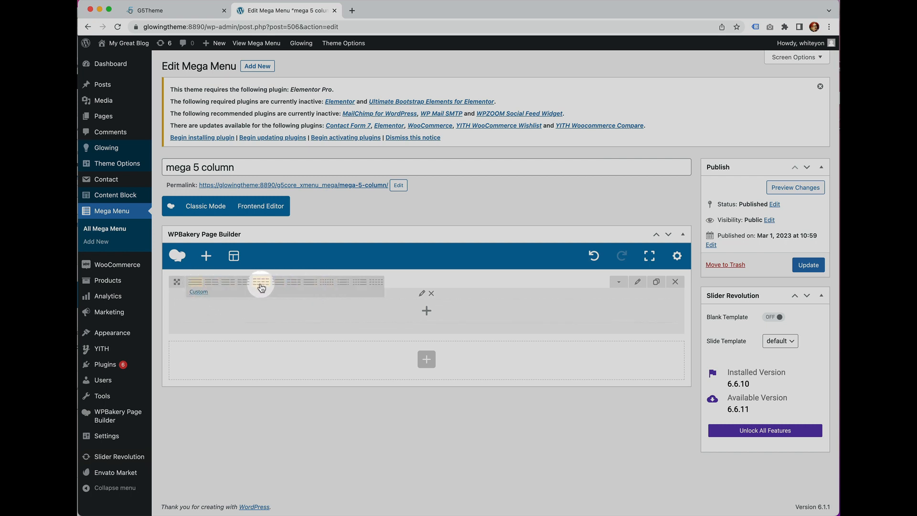
{"action": "left_click", "coordinate": [377, 283]}
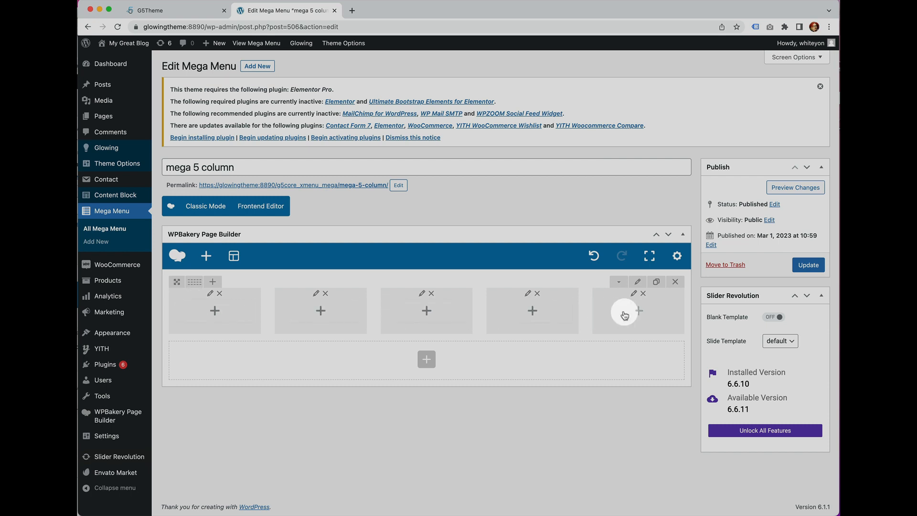
Add a Heading element titled "Shop Catalog" to the first column and save its settings
{"action": "left_click", "coordinate": [215, 311]}
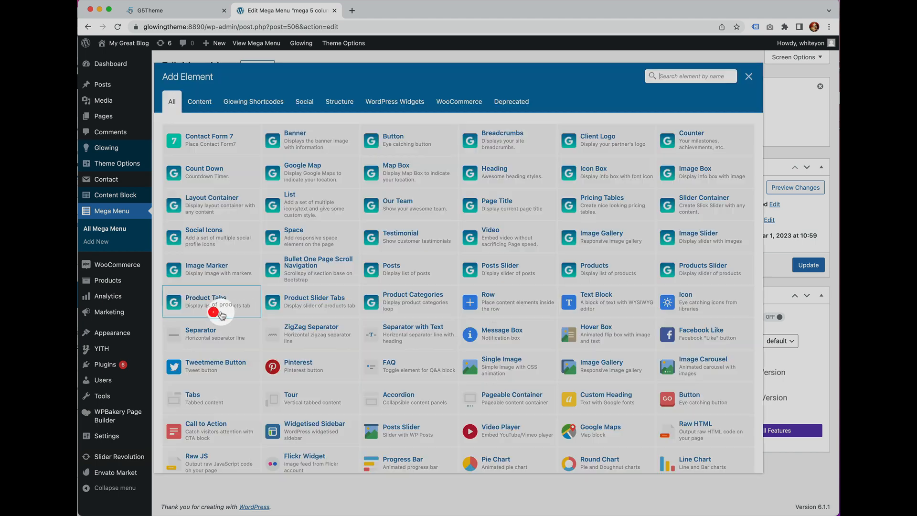
{"action": "type", "text": "head"}
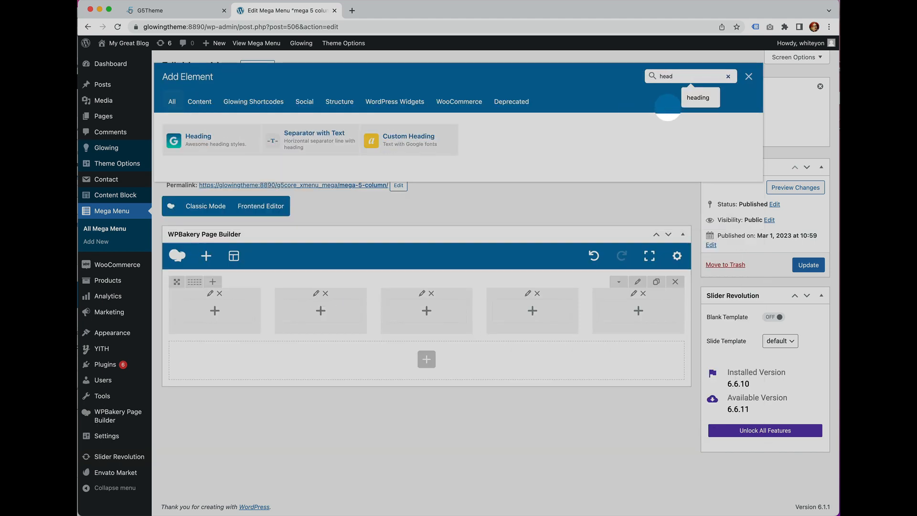
{"action": "left_click", "coordinate": [200, 139]}
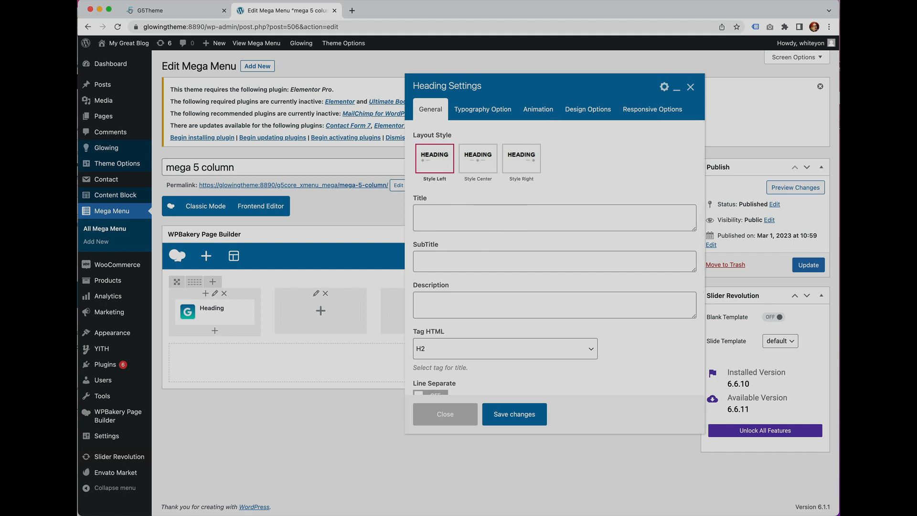
{"action": "left_click", "coordinate": [783, 0]}
{"action": "left_click", "coordinate": [791, 1]}
{"action": "left_click", "coordinate": [439, 211]}
{"action": "type", "text": "Shop Catalog"}
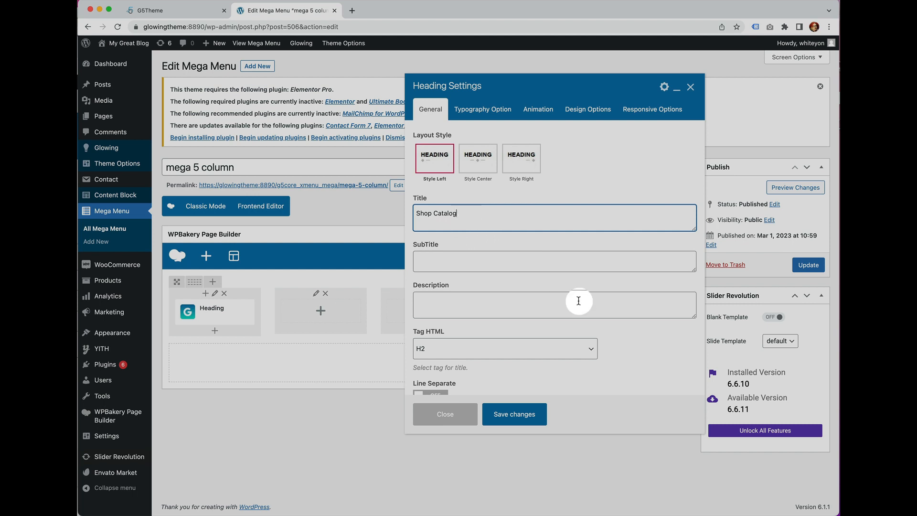
{"action": "scroll", "coordinate": [606, 352], "scroll_direction": "down", "scroll_amount": 3}
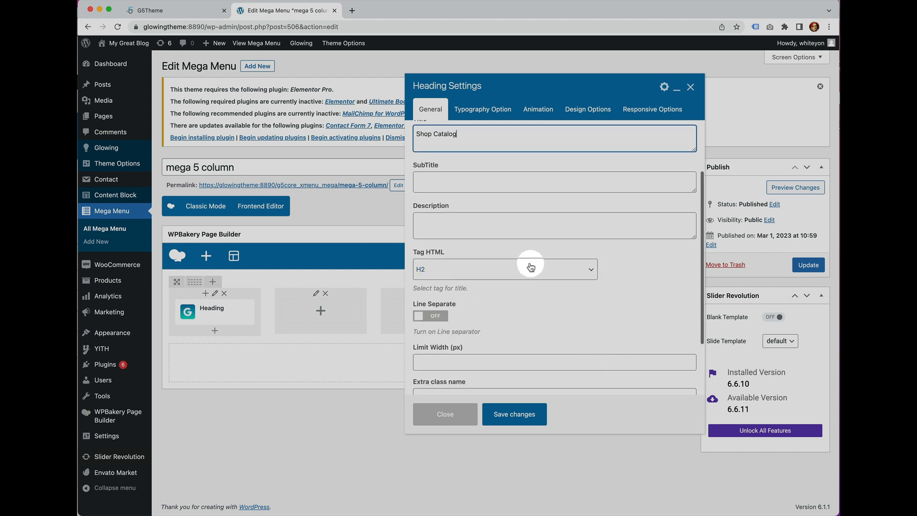
{"action": "left_click", "coordinate": [478, 116]}
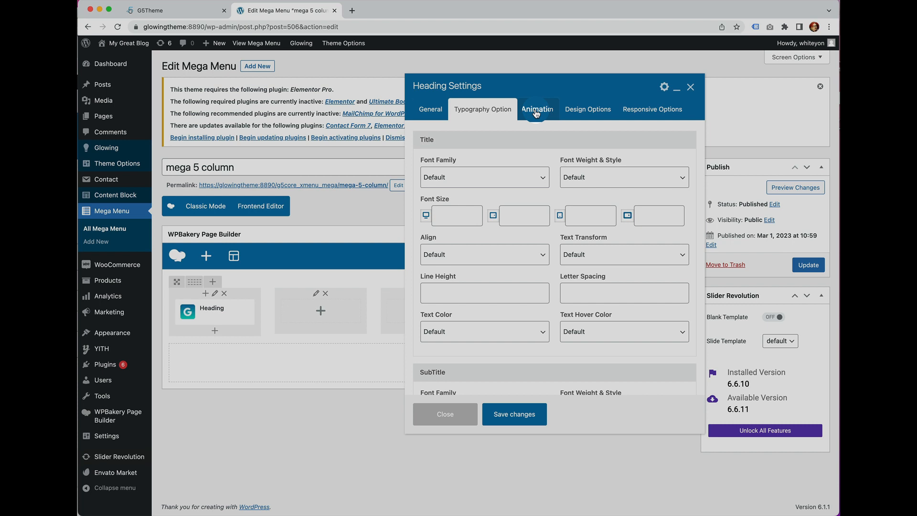
{"action": "left_click", "coordinate": [592, 111]}
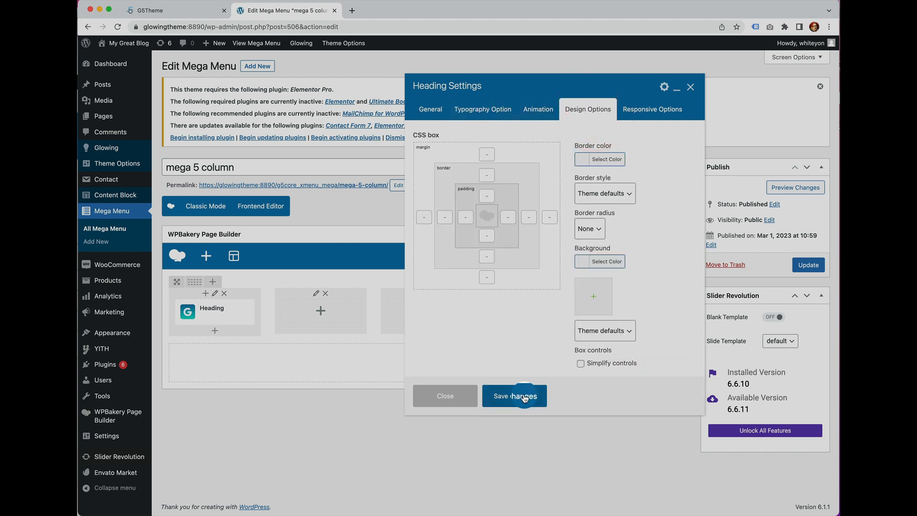
{"action": "left_click", "coordinate": [524, 397]}
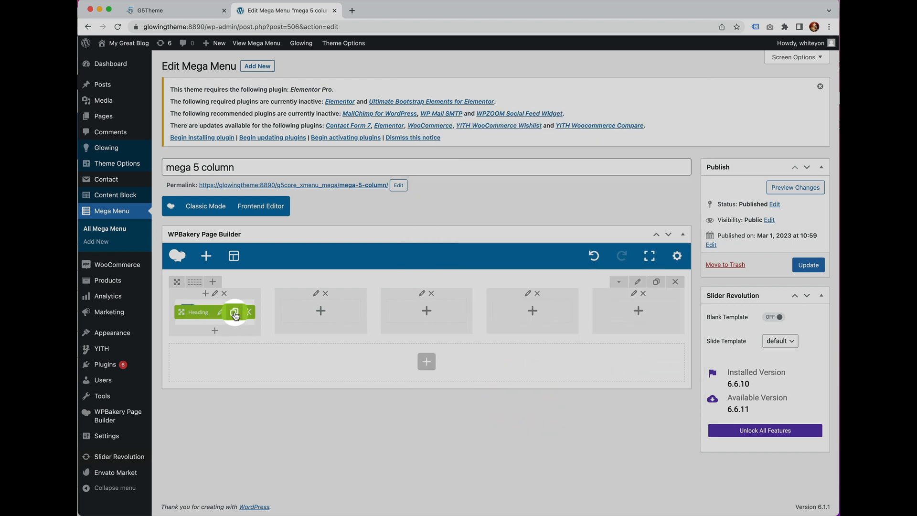
Clone the heading and place copies in the second, third and fourth columns
{"action": "left_click", "coordinate": [235, 313]}
{"action": "left_click_drag", "start_coordinate": [191, 333], "coordinate": [321, 314]}
{"action": "mouse_move", "coordinate": [326, 342]}
{"action": "left_mouse_down"}
{"action": "mouse_move", "coordinate": [315, 341]}
{"action": "mouse_move", "coordinate": [432, 317]}
{"action": "mouse_move", "coordinate": [469, 327]}
{"action": "mouse_move", "coordinate": [549, 322]}
{"action": "left_mouse_up"}
{"action": "left_click", "coordinate": [448, 313]}
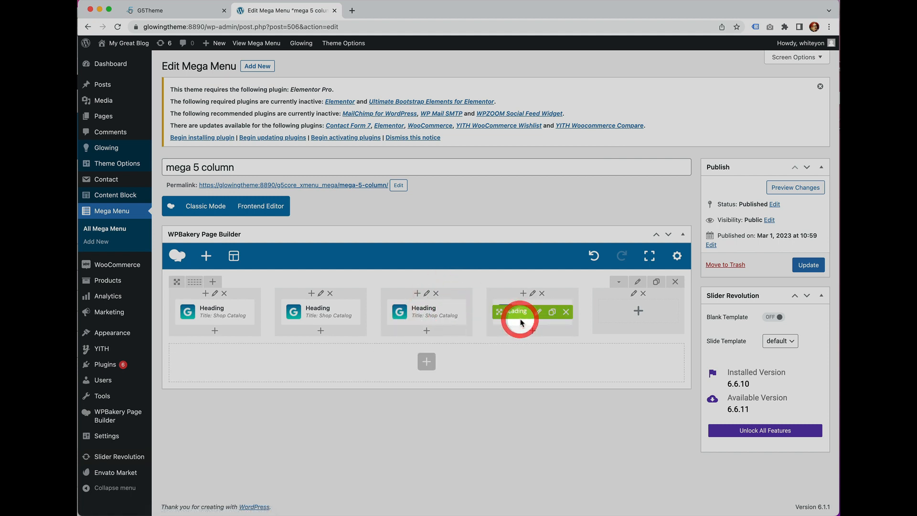
Change the second column's heading title to "Shop Catalog 2" and save
{"action": "left_click", "coordinate": [326, 313]}
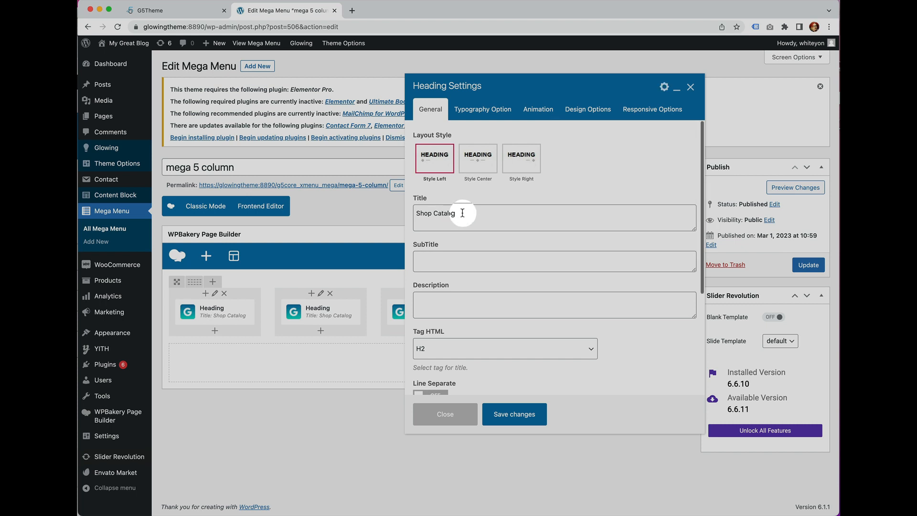
{"action": "left_click", "coordinate": [463, 213]}
{"action": "type", "text": "2"}
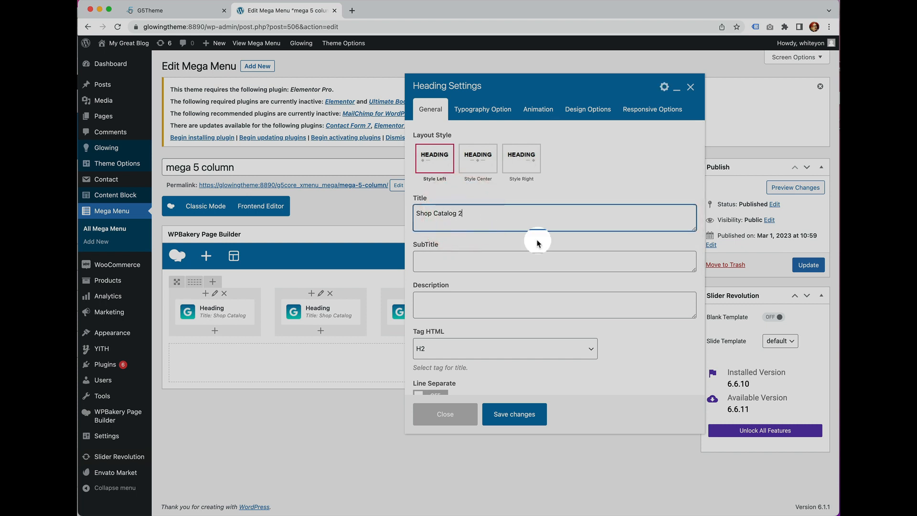
{"action": "left_click", "coordinate": [521, 415]}
Change the third column's heading title to "Products" and save
{"action": "left_click", "coordinate": [431, 312]}
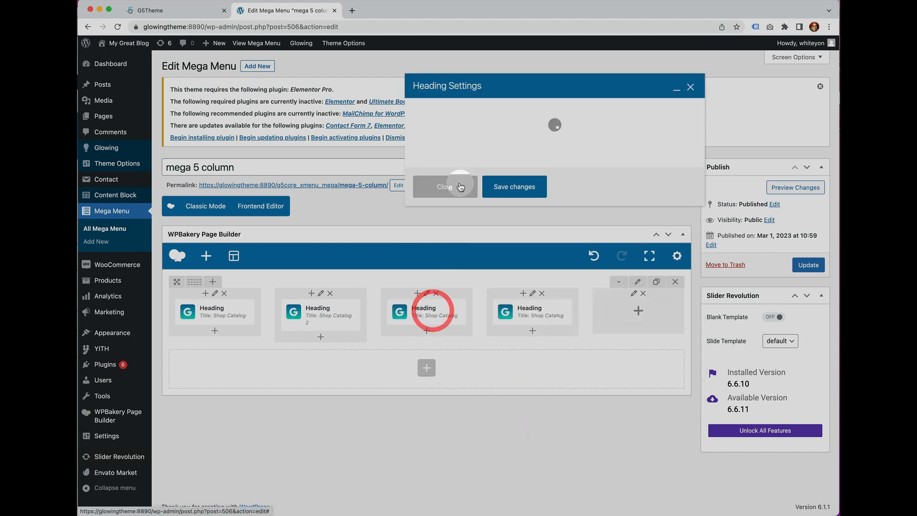
{"action": "left_click_drag", "start_coordinate": [466, 212], "coordinate": [395, 209]}
{"action": "type", "text": "Products"}
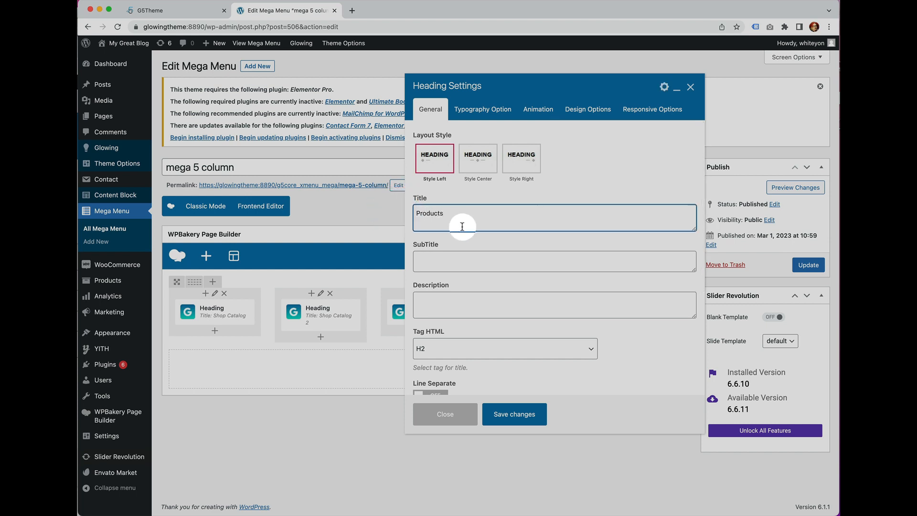
{"action": "left_click", "coordinate": [527, 414]}
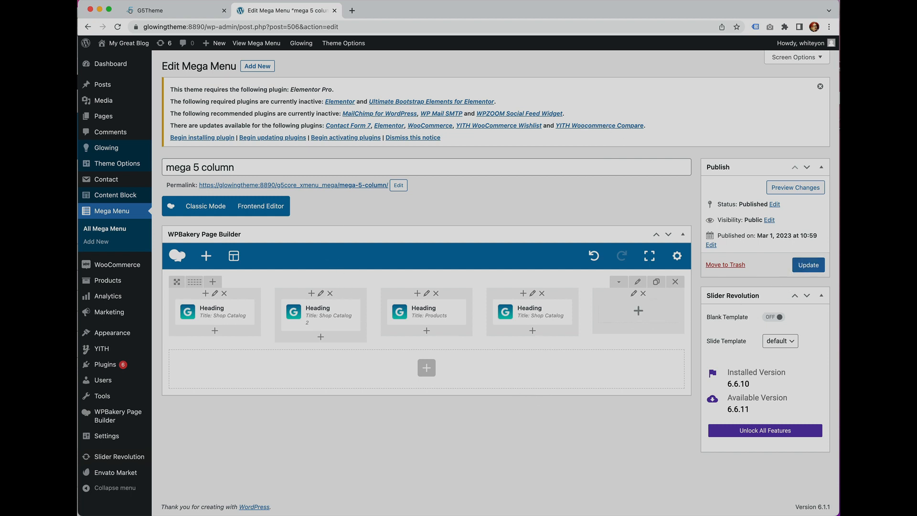
Add a List element below the heading in the first column
{"action": "left_click", "coordinate": [782, 0]}
{"action": "left_click", "coordinate": [802, 0]}
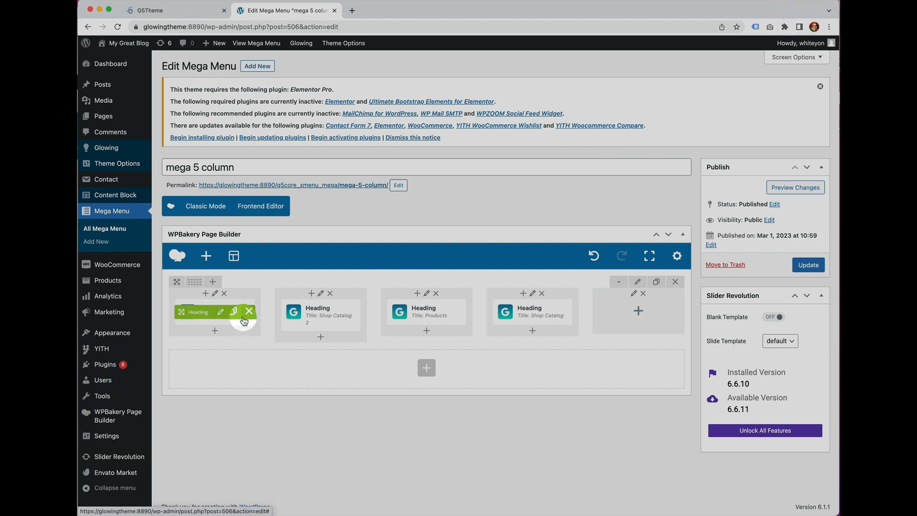
{"action": "left_click", "coordinate": [215, 331]}
{"action": "left_click", "coordinate": [219, 333]}
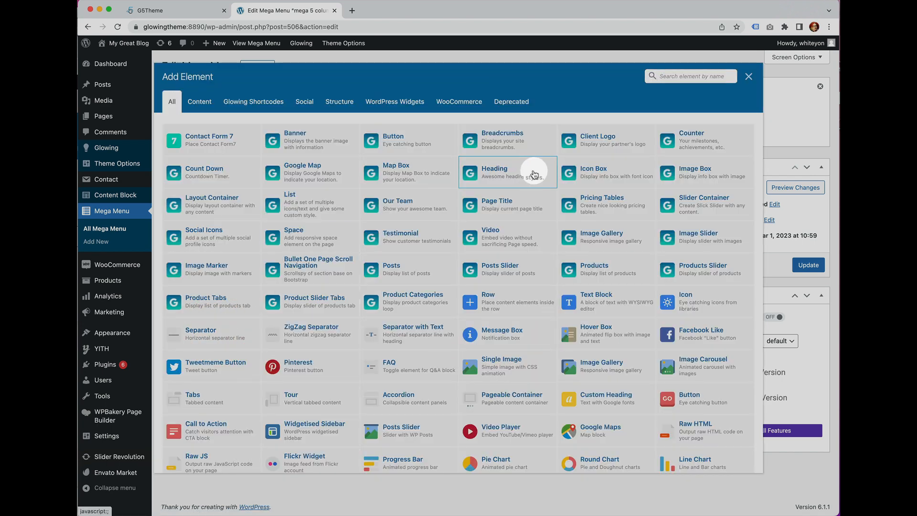
{"action": "left_click", "coordinate": [685, 77]}
{"action": "type", "text": "list"}
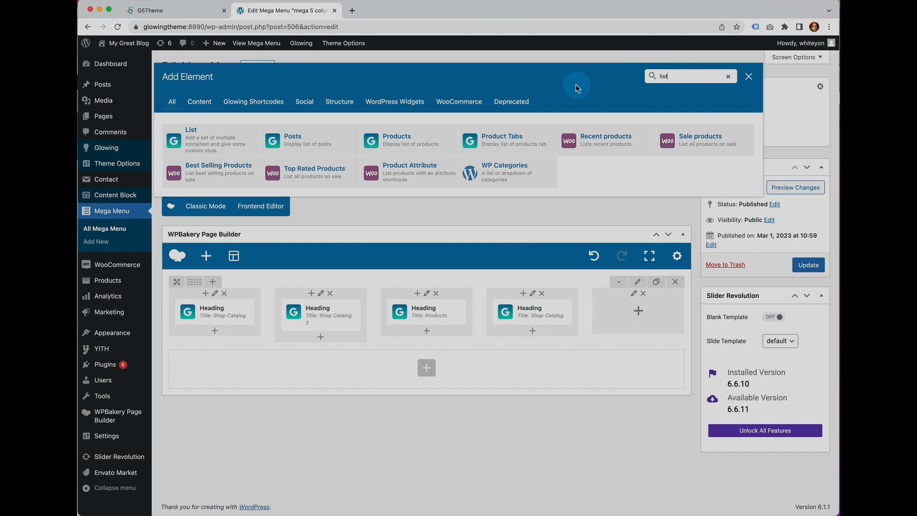
{"action": "left_click", "coordinate": [203, 145]}
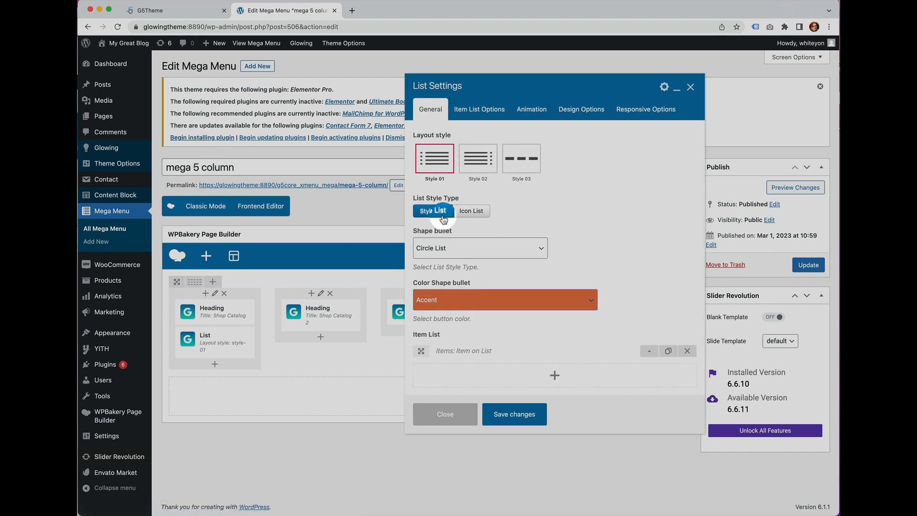
Set the list's first item text to "Product Simple"
{"action": "scroll", "coordinate": [599, 253], "scroll_direction": "down", "scroll_amount": 2}
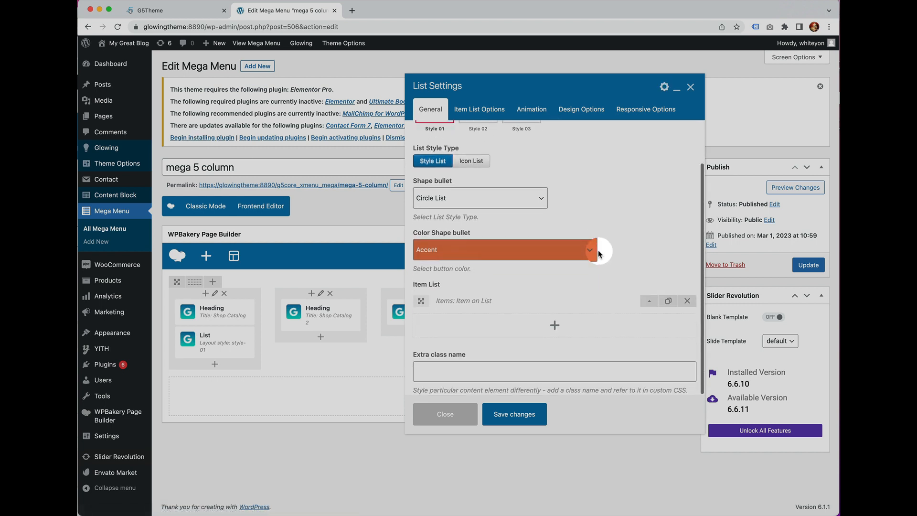
{"action": "left_click", "coordinate": [649, 306]}
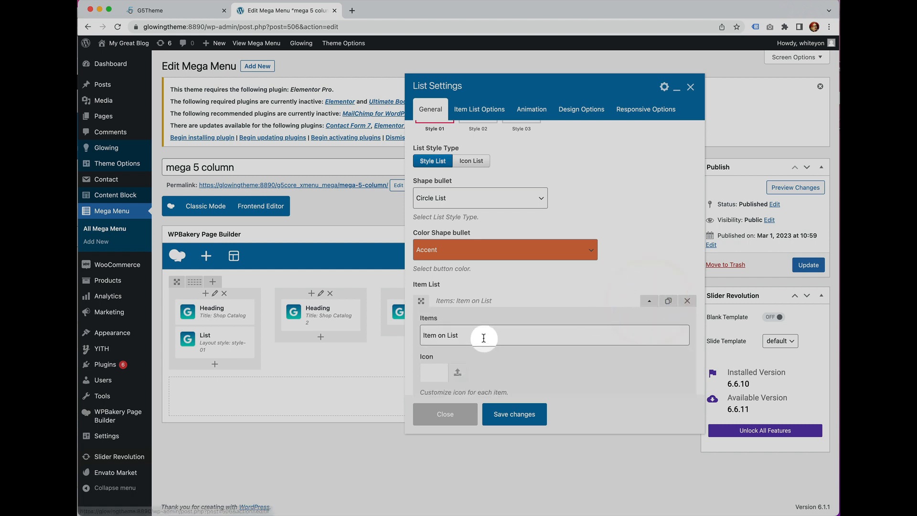
{"action": "left_click_drag", "start_coordinate": [538, 334], "coordinate": [391, 333]}
{"action": "type", "text": "Product Simple"}
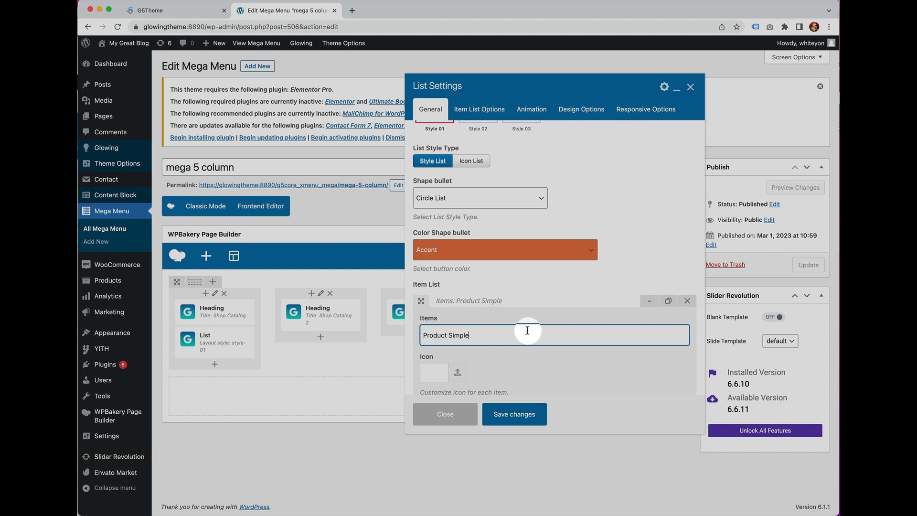
Set the item's link URL to "#"
{"action": "scroll", "coordinate": [563, 352], "scroll_direction": "down", "scroll_amount": 3}
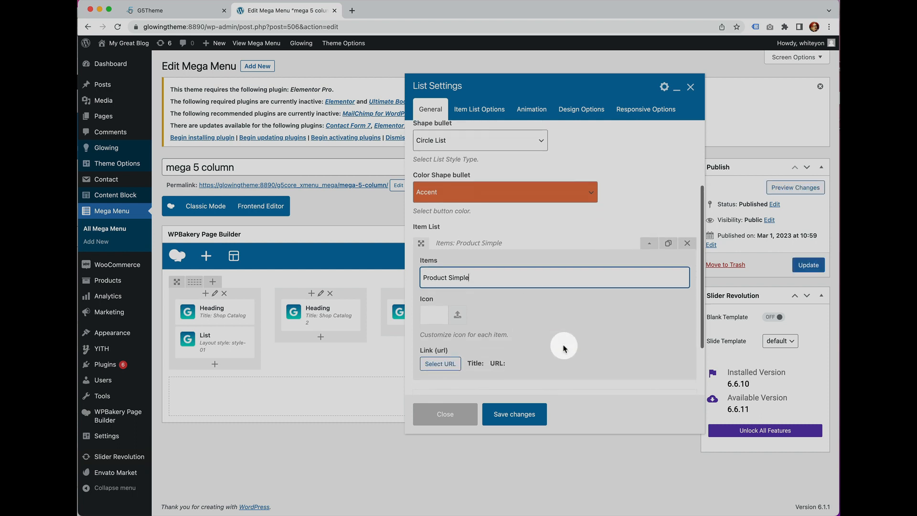
{"action": "left_click", "coordinate": [434, 354]}
{"action": "left_click", "coordinate": [429, 182]}
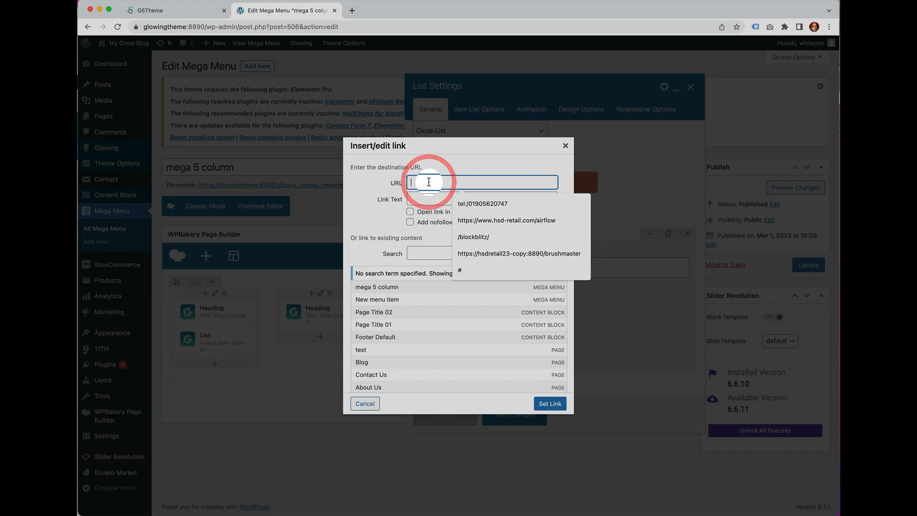
{"action": "left_click", "coordinate": [461, 270]}
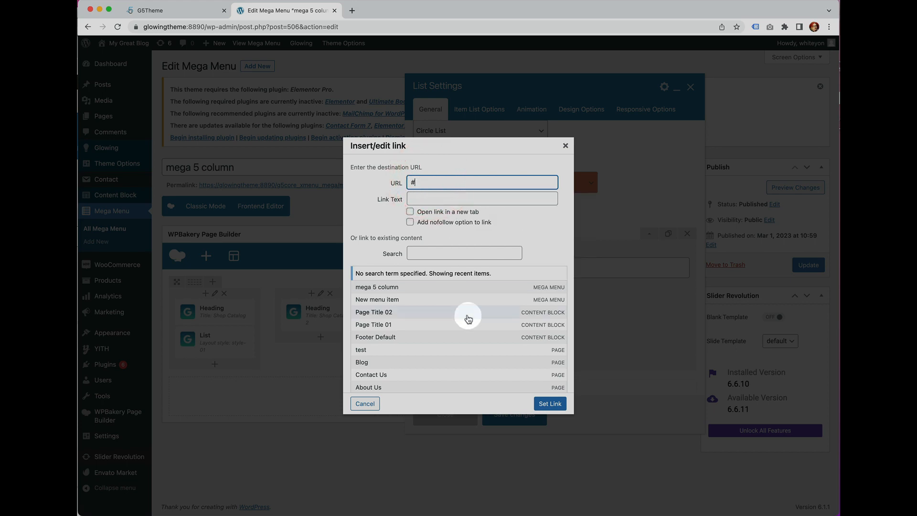
{"action": "left_click", "coordinate": [551, 404]}
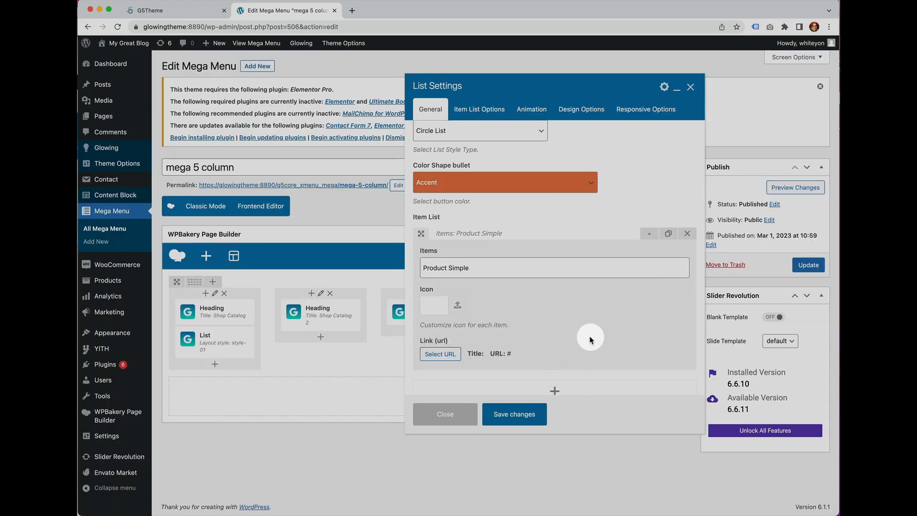
Duplicate the list item, rename the copy "Product Simple 2", and save the list settings
{"action": "left_click", "coordinate": [649, 233]}
{"action": "scroll", "coordinate": [573, 282], "scroll_direction": "up", "scroll_amount": 2}
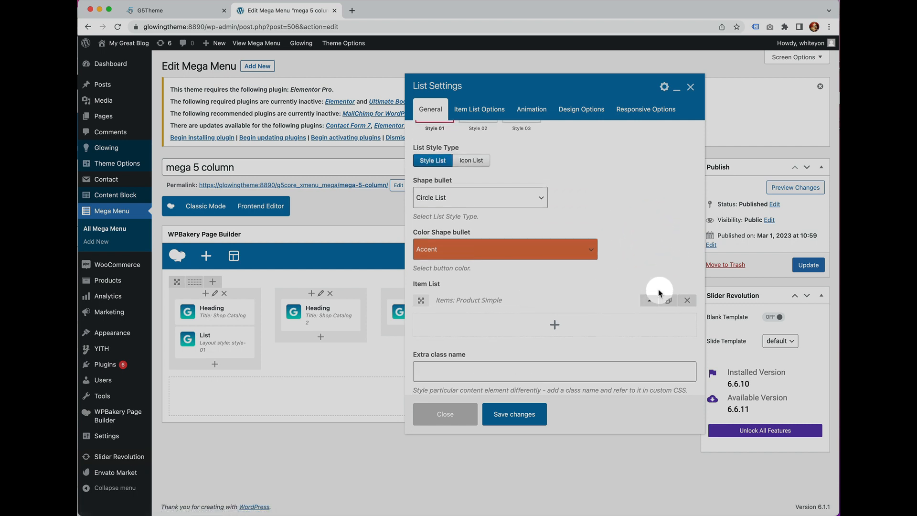
{"action": "left_click", "coordinate": [669, 303]}
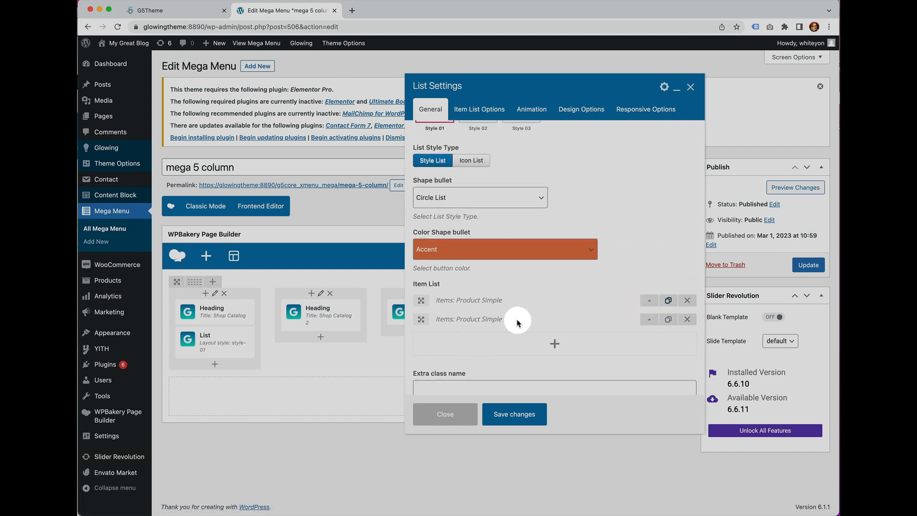
{"action": "left_click", "coordinate": [649, 319]}
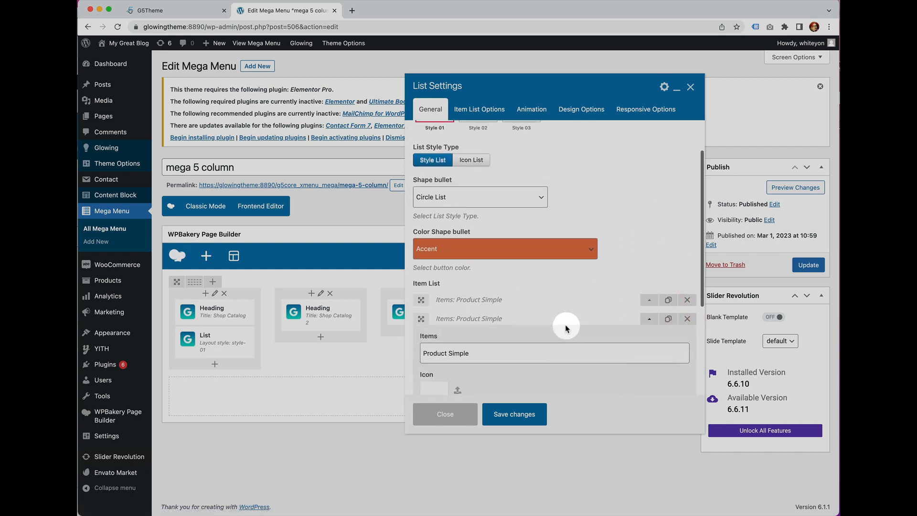
{"action": "scroll", "coordinate": [497, 292], "scroll_direction": "down", "scroll_amount": 3}
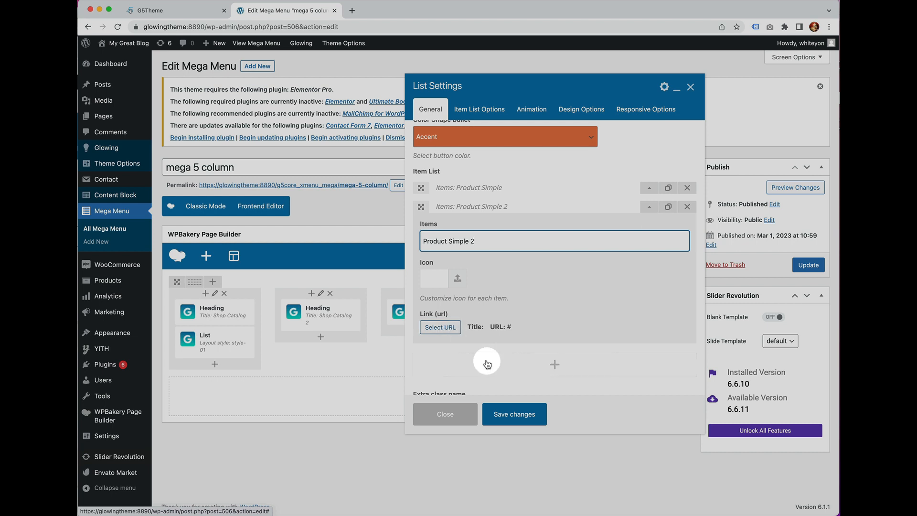
{"action": "left_click", "coordinate": [525, 413]}
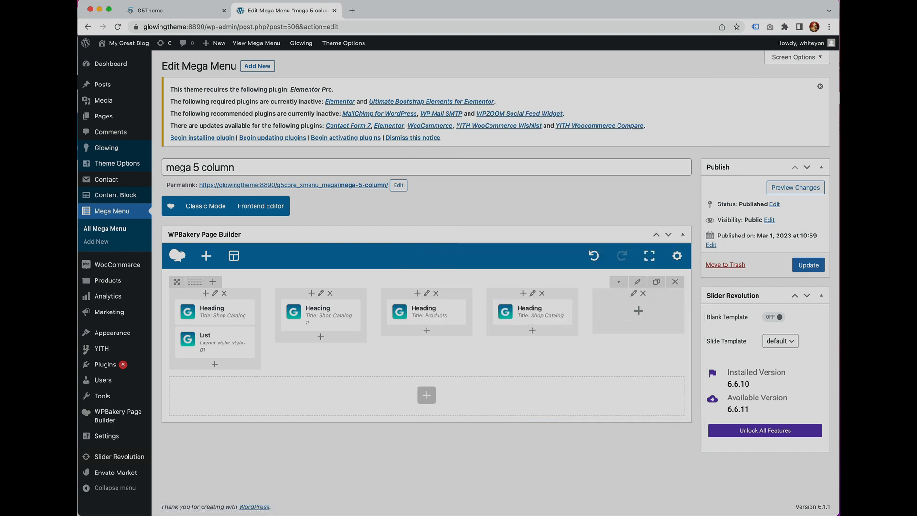
Open the first column's list settings to review its items and close them without changes
{"action": "left_click", "coordinate": [783, 0]}
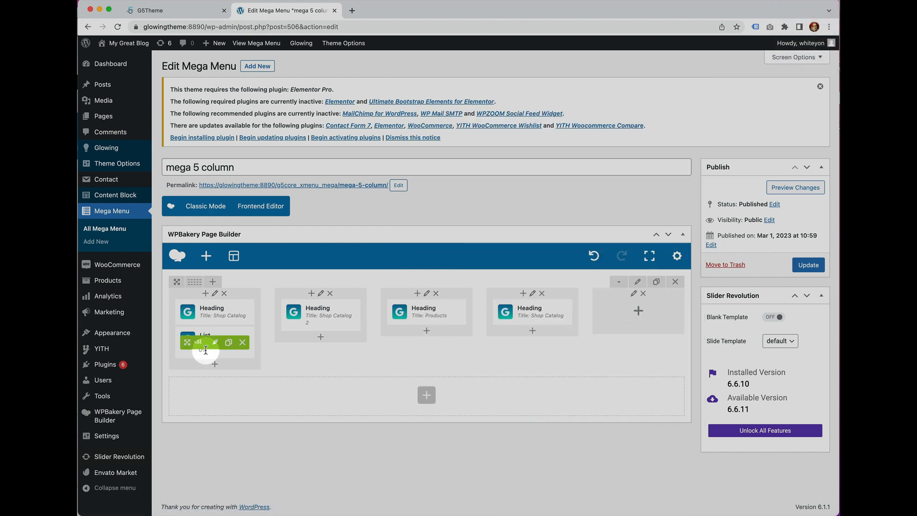
{"action": "left_click", "coordinate": [214, 344]}
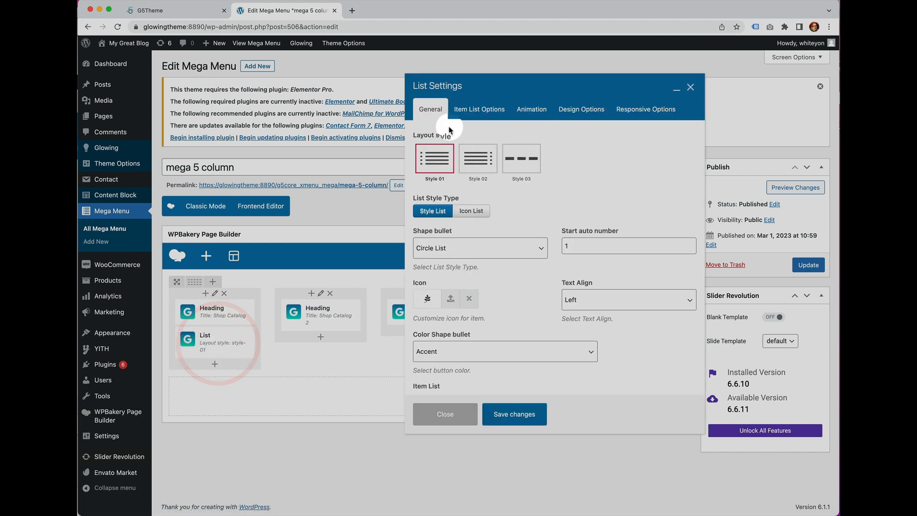
{"action": "left_click", "coordinate": [440, 215]}
{"action": "scroll", "coordinate": [583, 310], "scroll_direction": "down", "scroll_amount": 2}
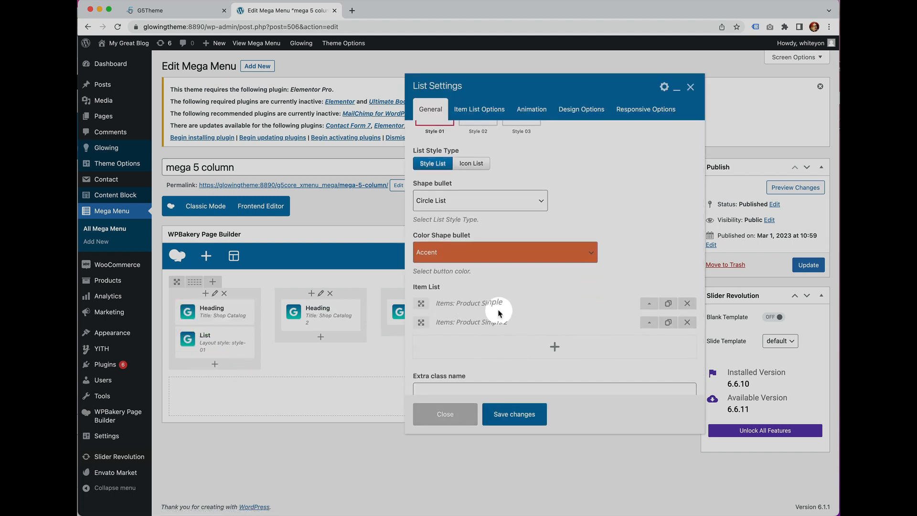
{"action": "left_click", "coordinate": [445, 413]}
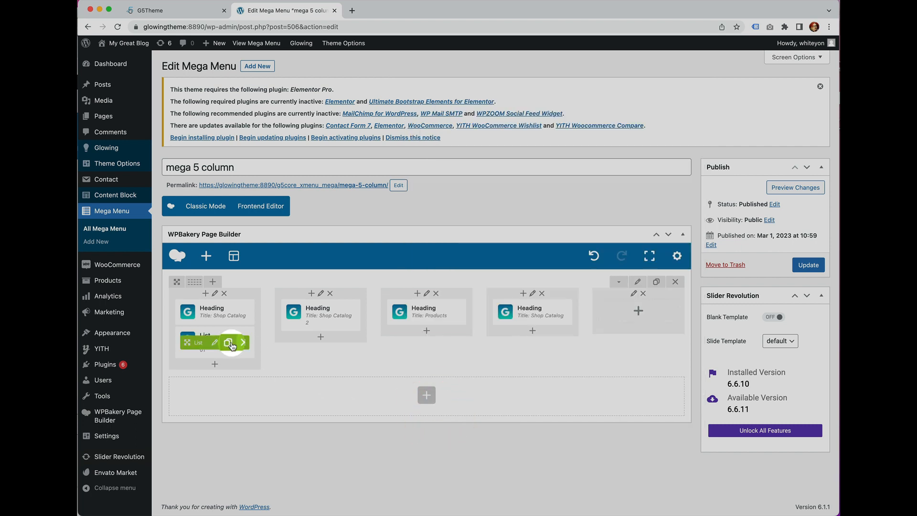
Clone the list into the second column, rename its first item "Product Simple 3", and save
{"action": "left_click", "coordinate": [229, 343]}
{"action": "mouse_move", "coordinate": [189, 377]}
{"action": "left_mouse_down"}
{"action": "mouse_move", "coordinate": [313, 346]}
{"action": "mouse_move", "coordinate": [322, 334]}
{"action": "left_mouse_up"}
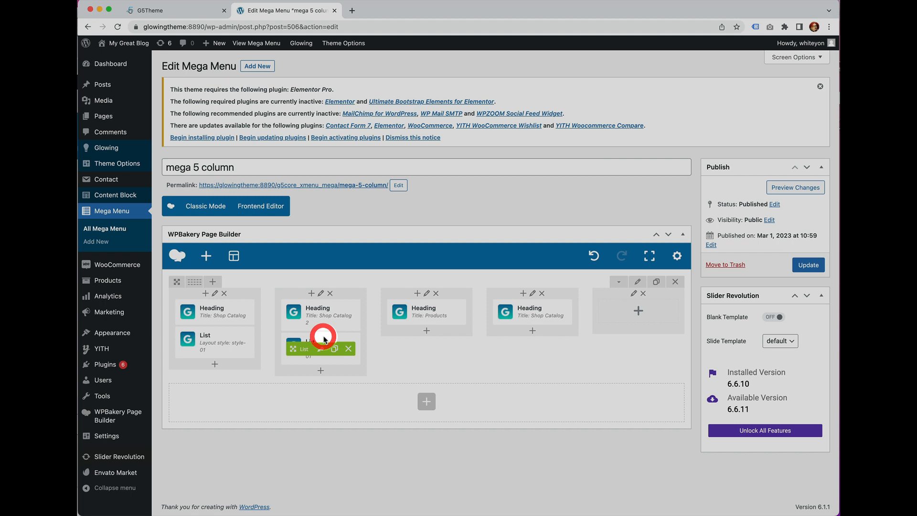
{"action": "left_click", "coordinate": [322, 349]}
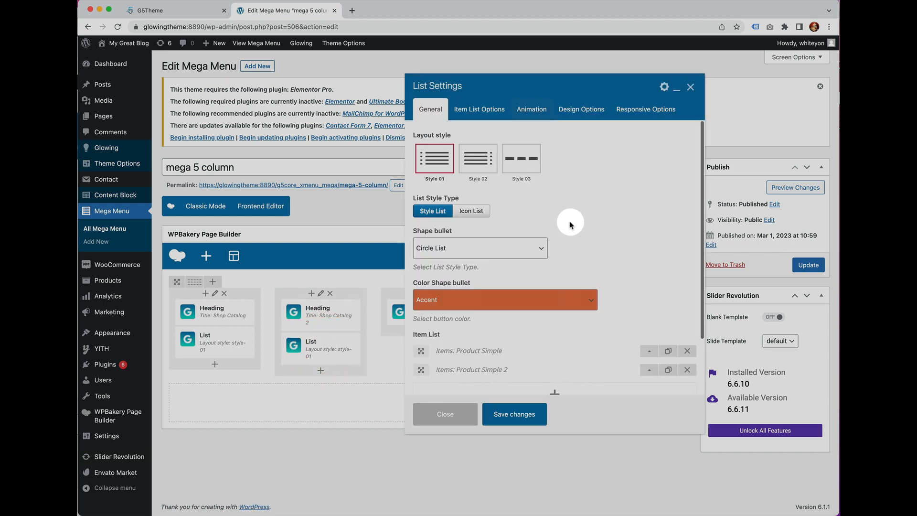
{"action": "scroll", "coordinate": [576, 224], "scroll_direction": "down", "scroll_amount": 3}
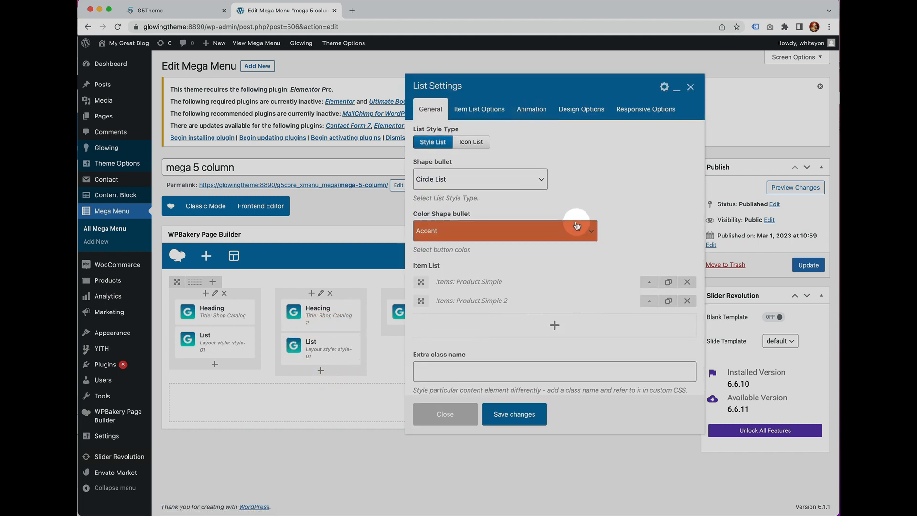
{"action": "scroll", "coordinate": [576, 224], "scroll_direction": "up", "scroll_amount": 2}
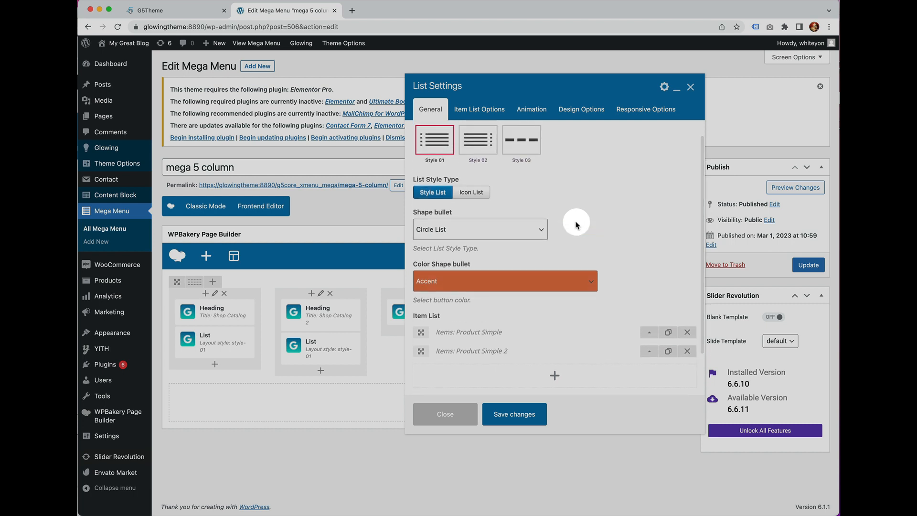
{"action": "left_click", "coordinate": [650, 332]}
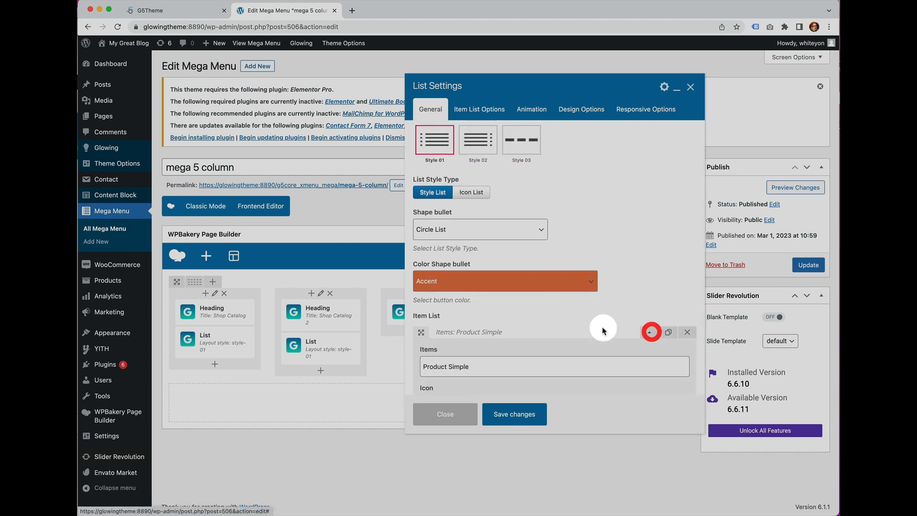
{"action": "left_click", "coordinate": [483, 366]}
{"action": "type", "text": "3"}
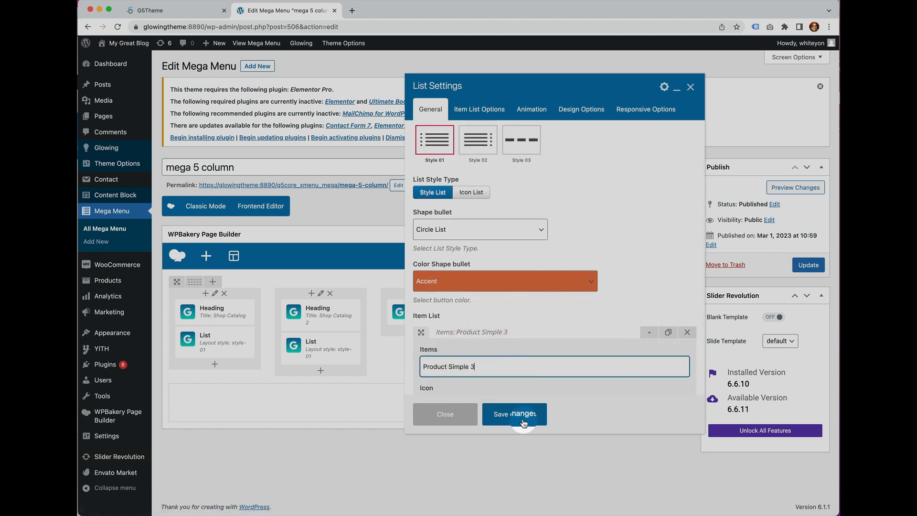
{"action": "left_click", "coordinate": [523, 420]}
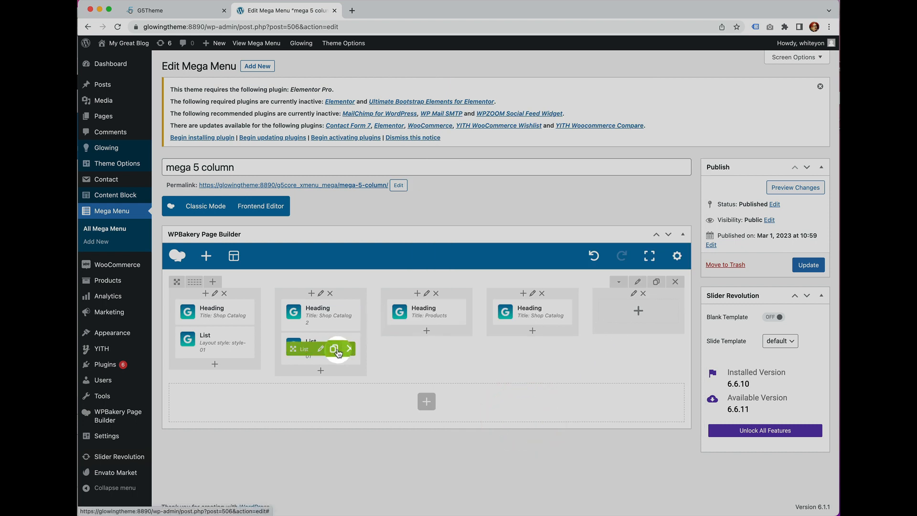
Clone the list into the third and fourth columns below their headings
{"action": "left_click", "coordinate": [337, 352]}
{"action": "mouse_move", "coordinate": [293, 378]}
{"action": "left_mouse_down"}
{"action": "mouse_move", "coordinate": [427, 319]}
{"action": "mouse_move", "coordinate": [432, 337]}
{"action": "left_mouse_up"}
{"action": "left_click", "coordinate": [440, 340]}
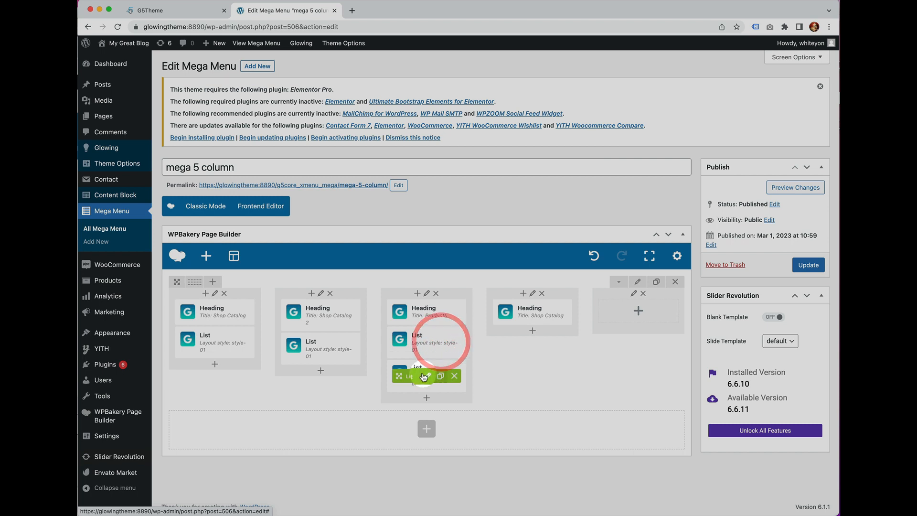
{"action": "left_click_drag", "start_coordinate": [423, 377], "coordinate": [518, 336]}
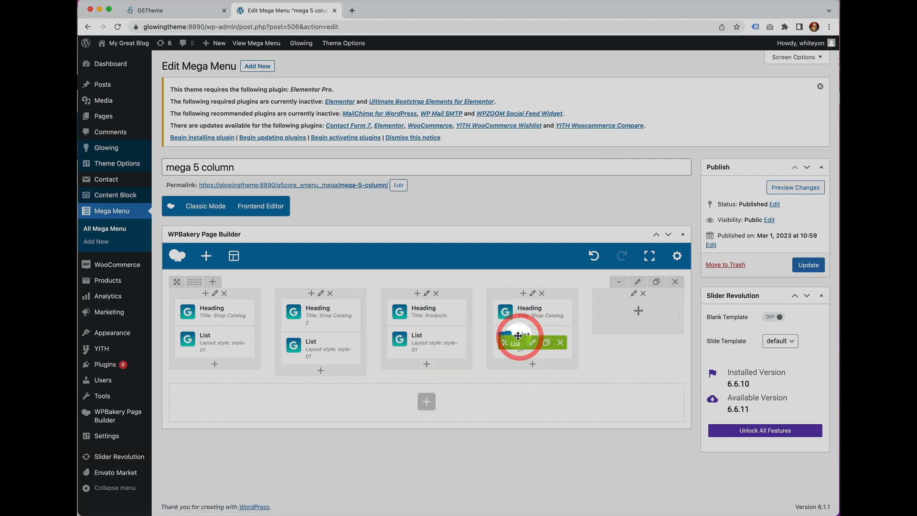
{"action": "left_click", "coordinate": [782, 0]}
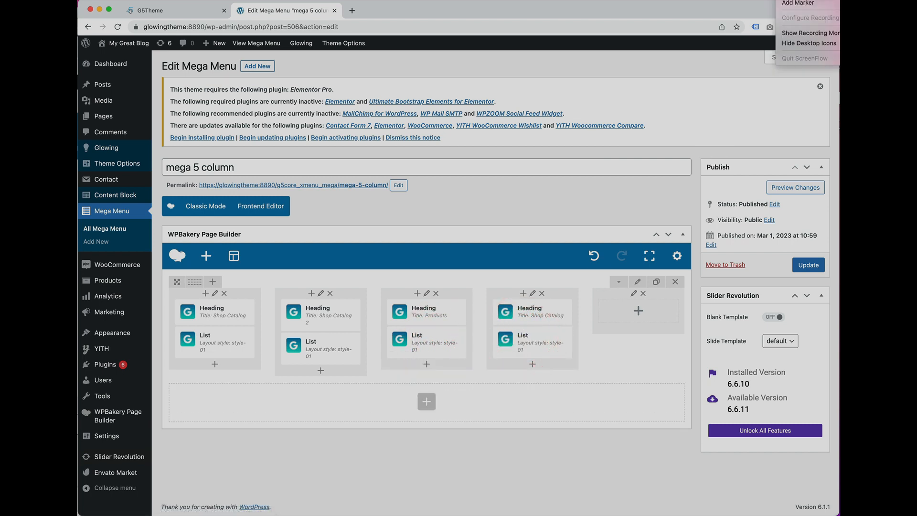
{"action": "left_click", "coordinate": [559, 105]}
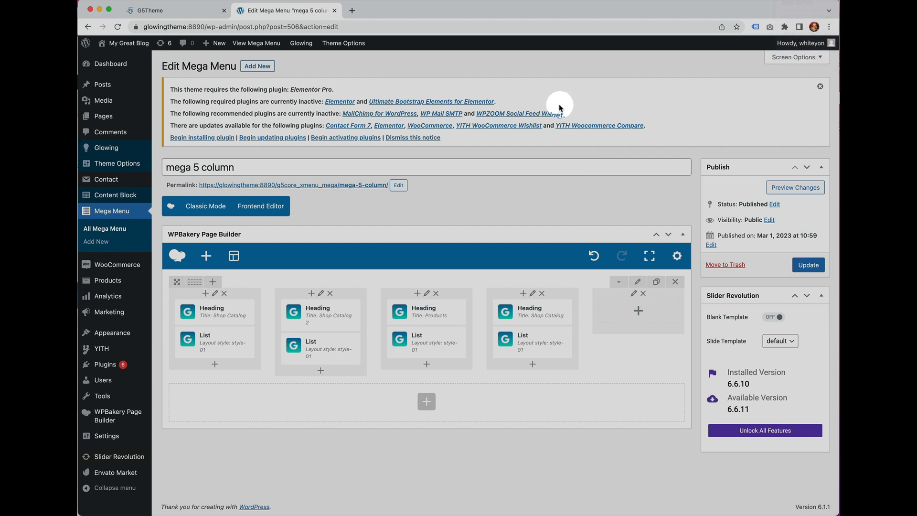
{"action": "left_click", "coordinate": [639, 312]}
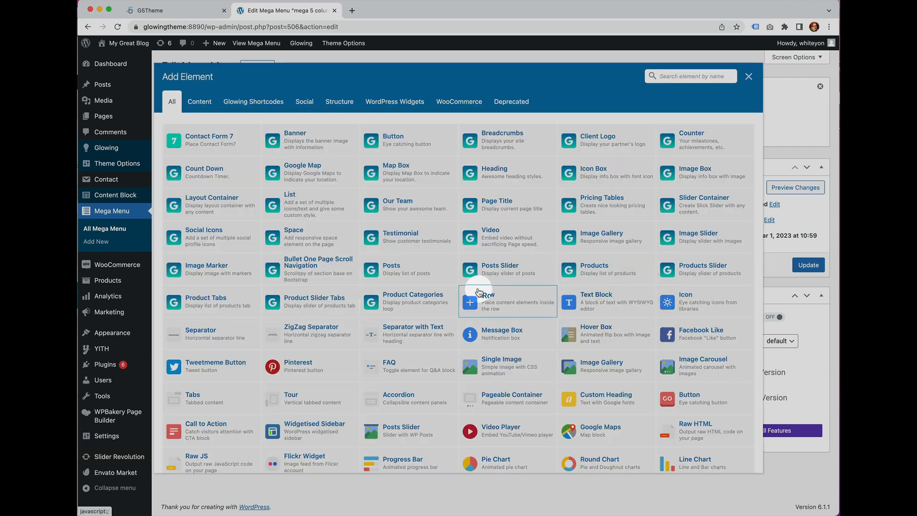
{"action": "left_click", "coordinate": [748, 77]}
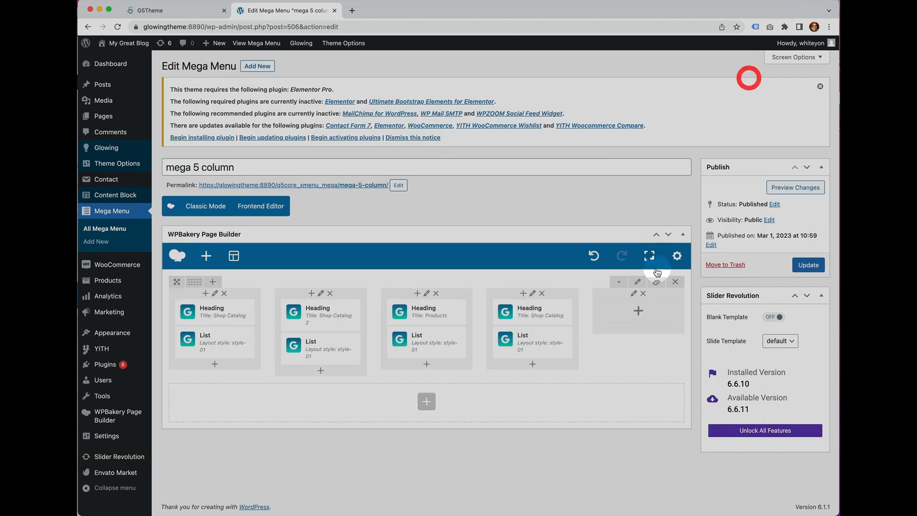
Give the fifth column a background image of a product from the media library, sized to Cover, and save the column settings
{"action": "left_click", "coordinate": [634, 294]}
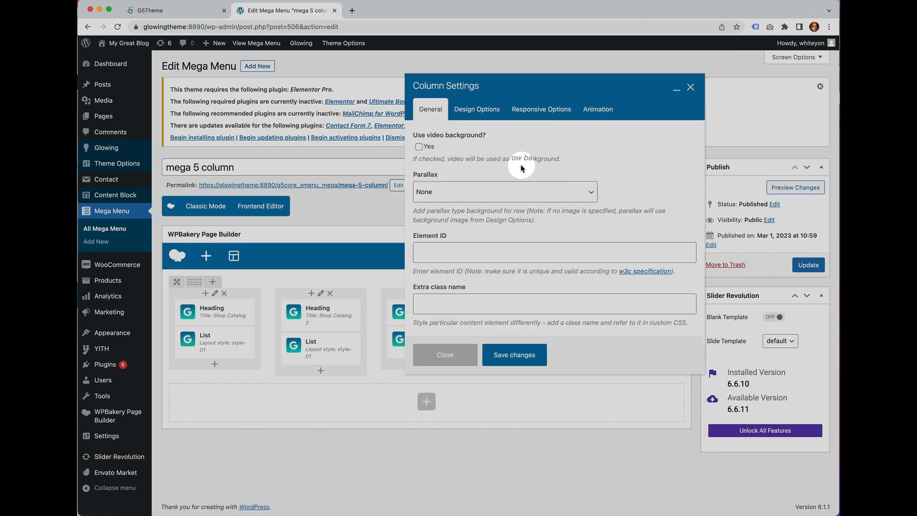
{"action": "left_click", "coordinate": [486, 112]}
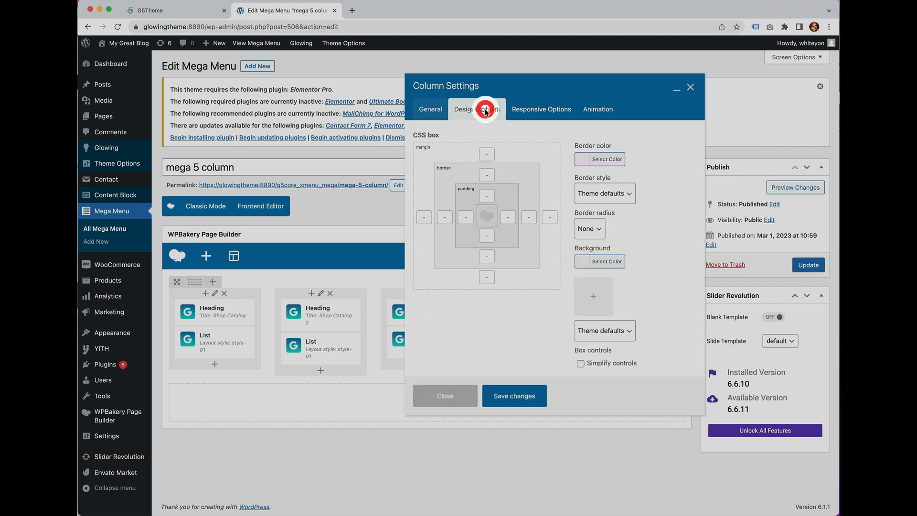
{"action": "left_click", "coordinate": [593, 296]}
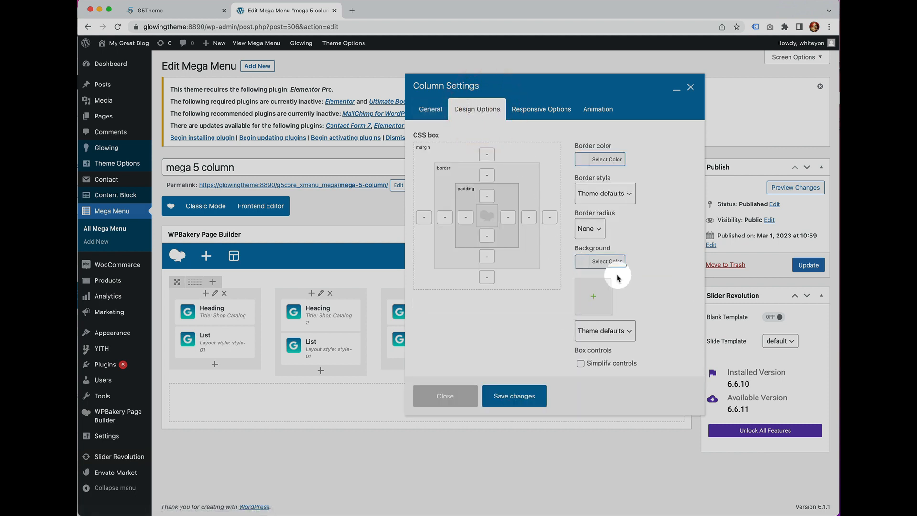
{"action": "left_click", "coordinate": [594, 297]}
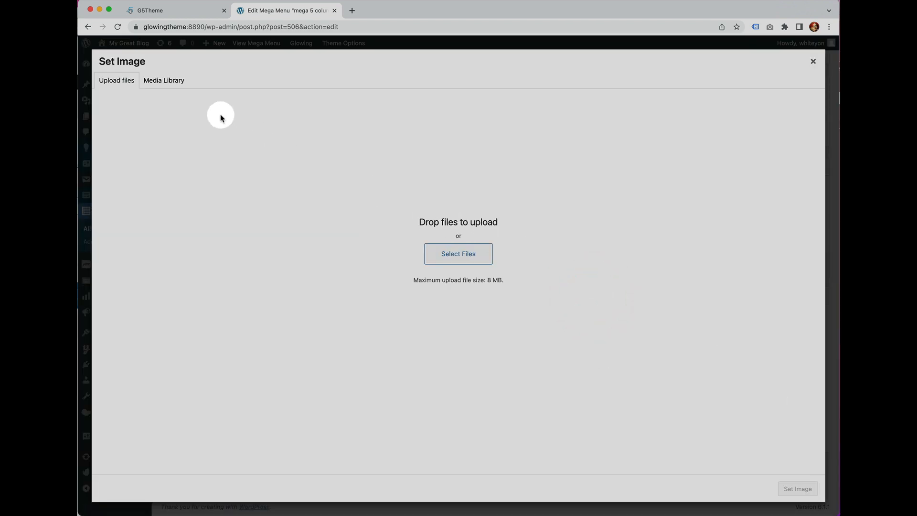
{"action": "left_click", "coordinate": [175, 88]}
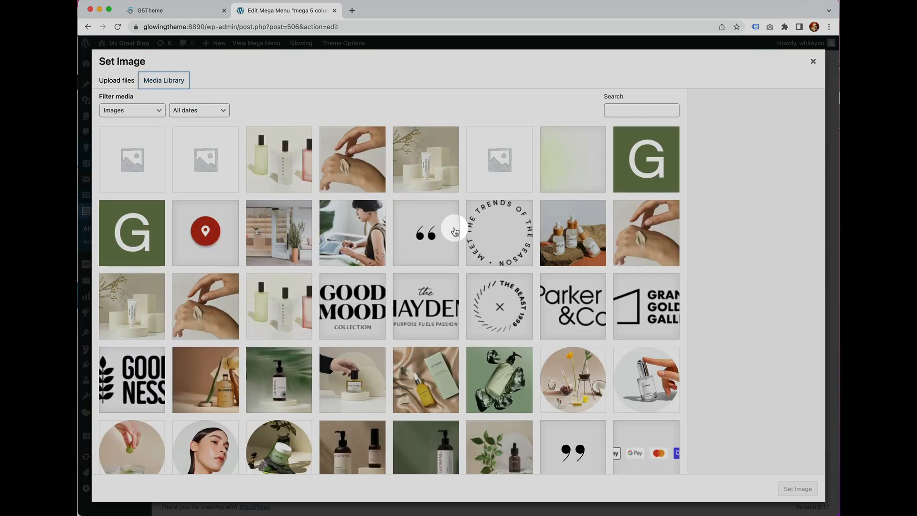
{"action": "left_click", "coordinate": [429, 179]}
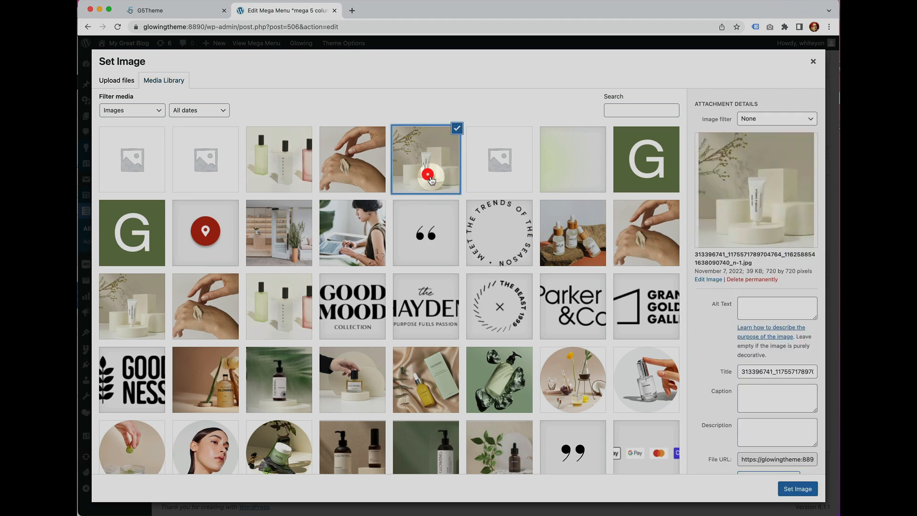
{"action": "left_click", "coordinate": [799, 489]}
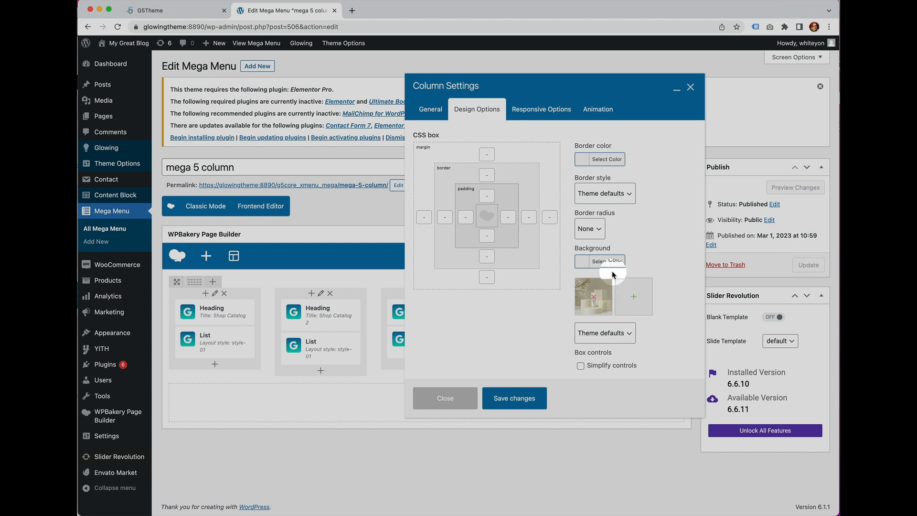
{"action": "left_click", "coordinate": [616, 334]}
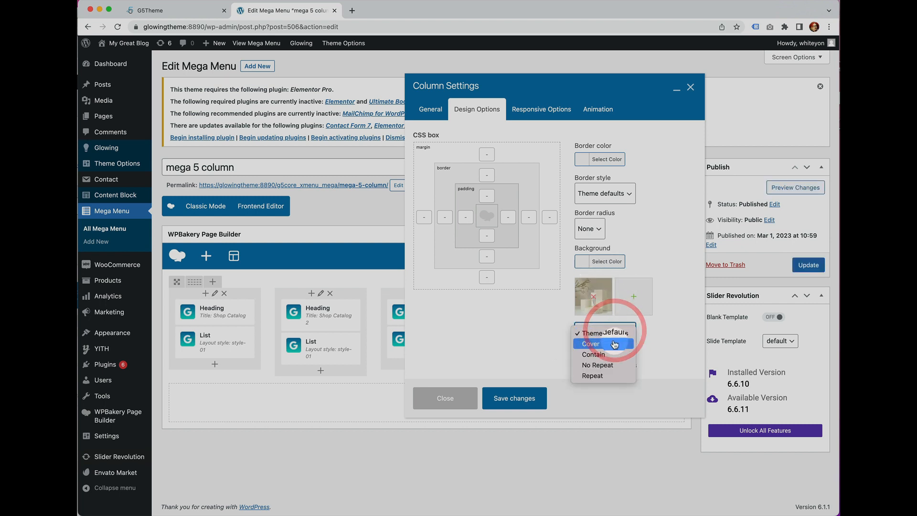
{"action": "left_click", "coordinate": [619, 341]}
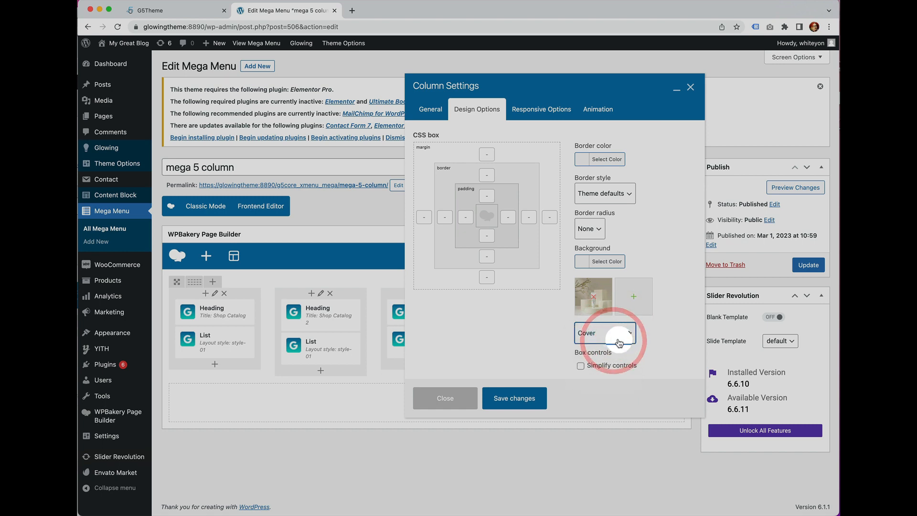
{"action": "left_click", "coordinate": [526, 400]}
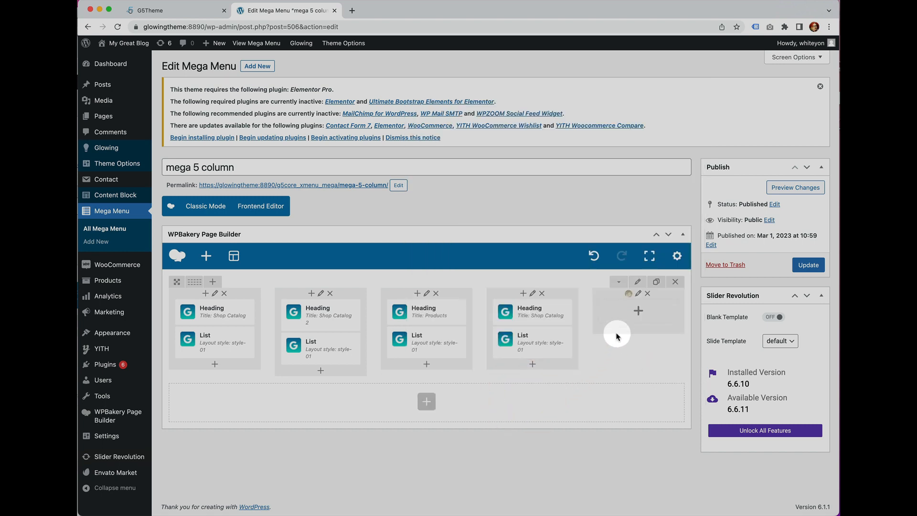
Add a Space element to the fifth column by searching for it, and save its settings
{"action": "left_click", "coordinate": [636, 312]}
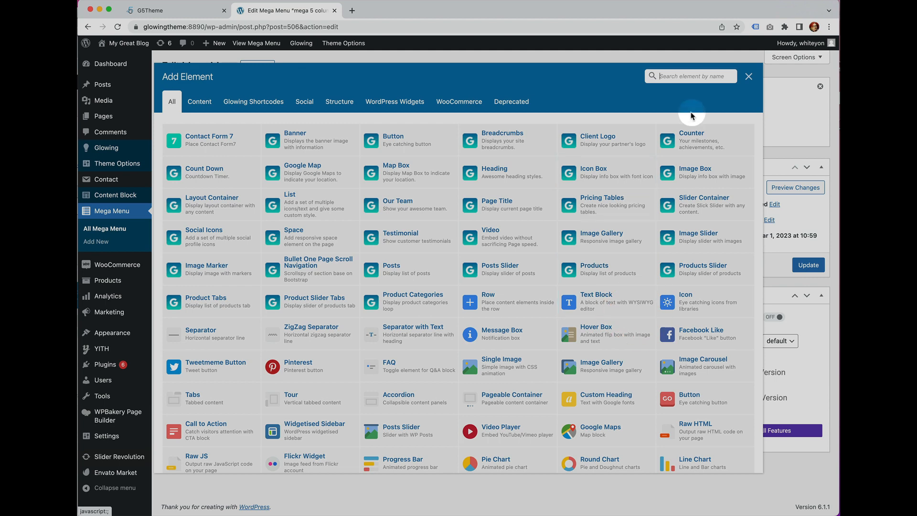
{"action": "left_click", "coordinate": [672, 77]}
{"action": "type", "text": "spac"}
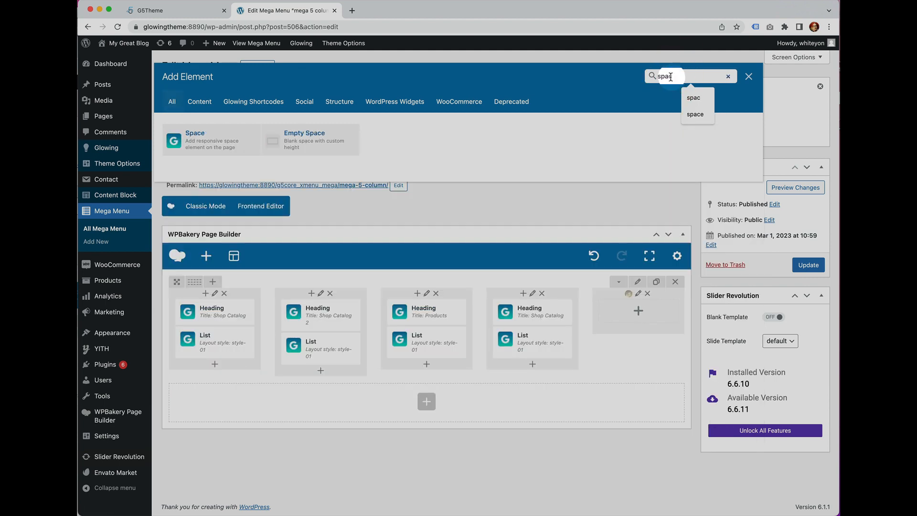
{"action": "left_click", "coordinate": [239, 145]}
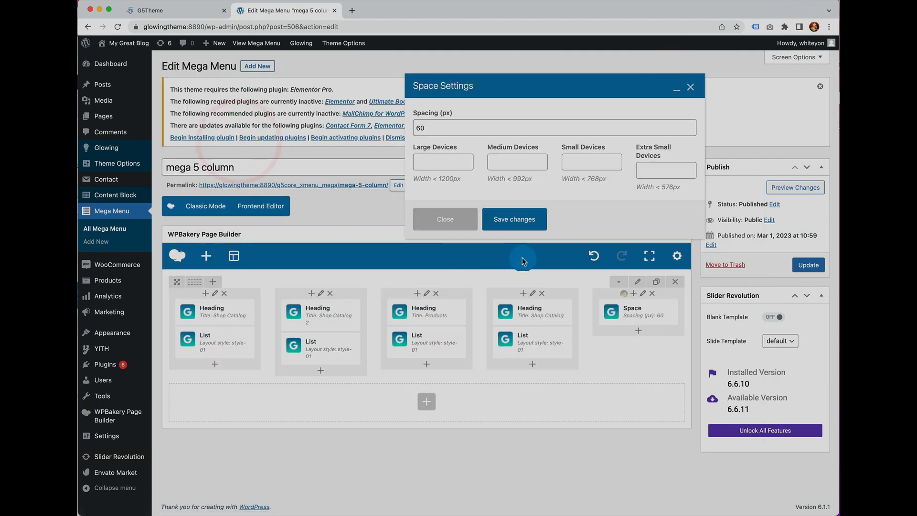
{"action": "left_click", "coordinate": [524, 221]}
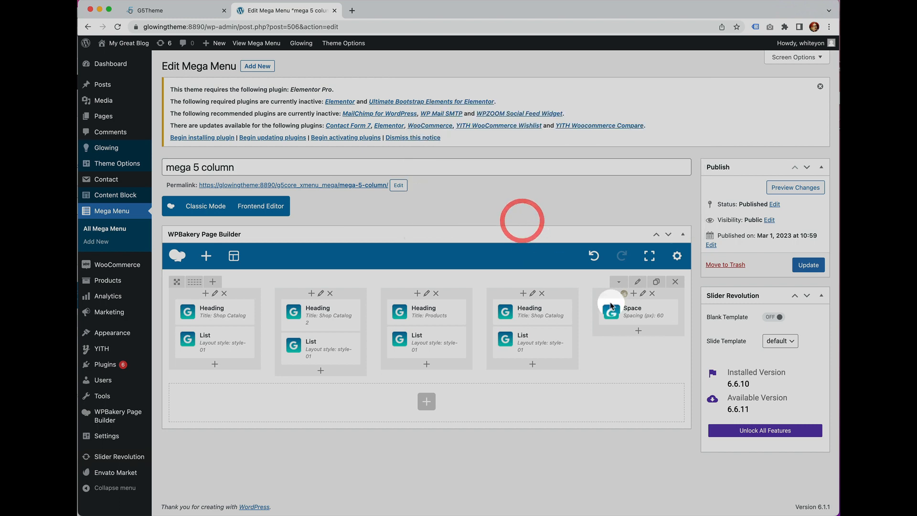
Add a Button element below the Space in the fifth column and save its default settings
{"action": "left_click", "coordinate": [638, 330]}
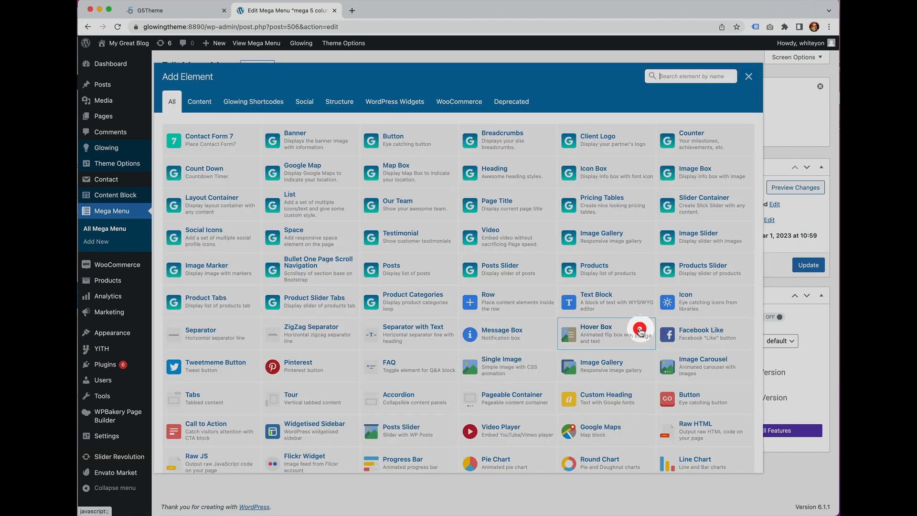
{"action": "left_click", "coordinate": [419, 142]}
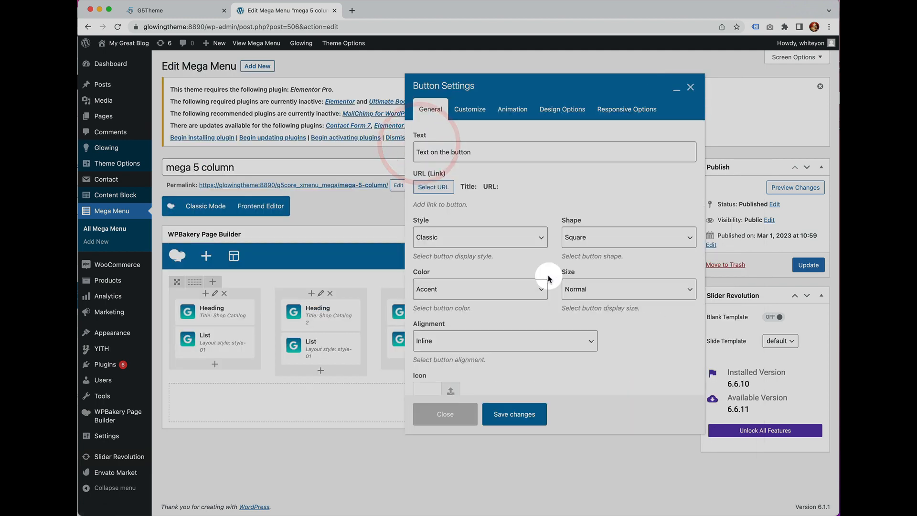
{"action": "left_click", "coordinate": [528, 414]}
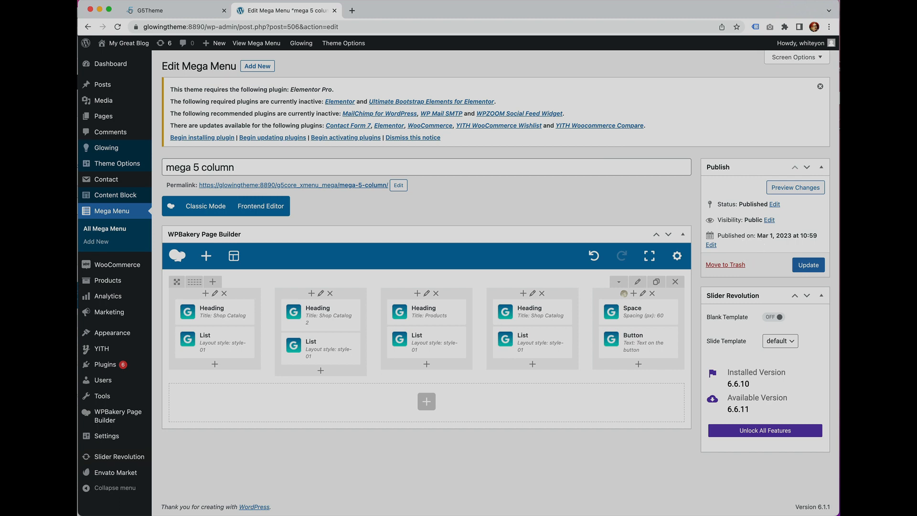
Add a Heading to the fifth column titled "Special Offer" with subtitle "new collection", and save it
{"action": "left_click", "coordinate": [783, 1]}
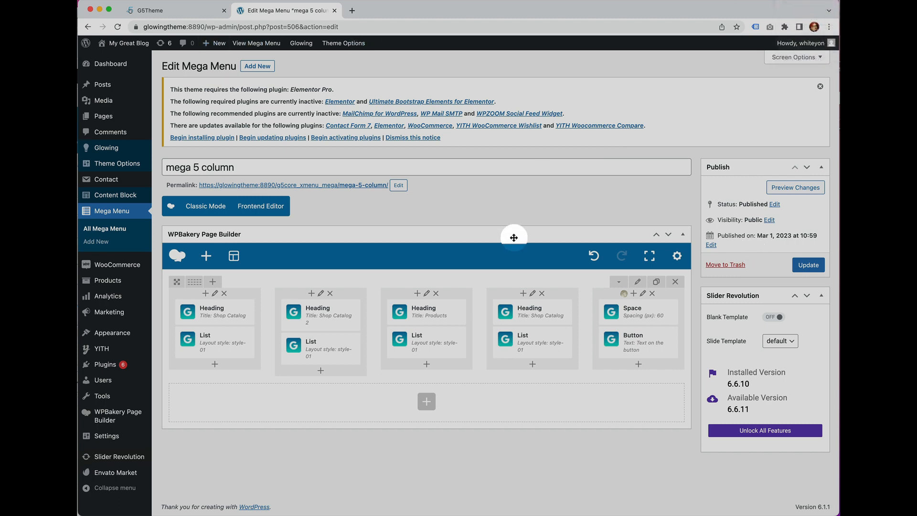
{"action": "left_click", "coordinate": [639, 366]}
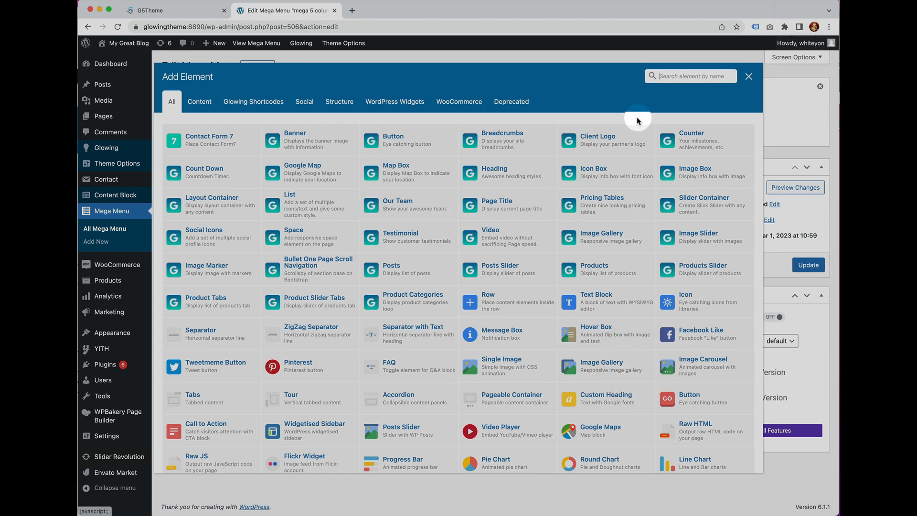
{"action": "type", "text": "head"}
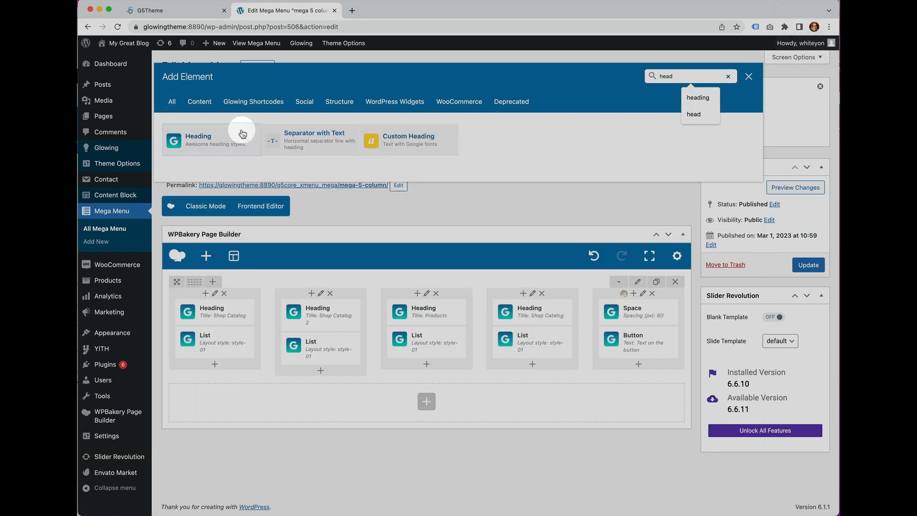
{"action": "left_click", "coordinate": [239, 135]}
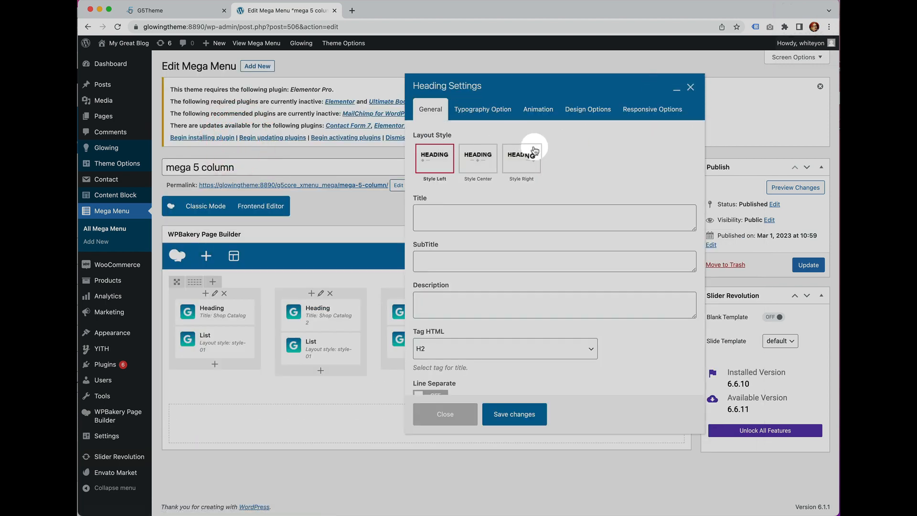
{"action": "left_click", "coordinate": [433, 216]}
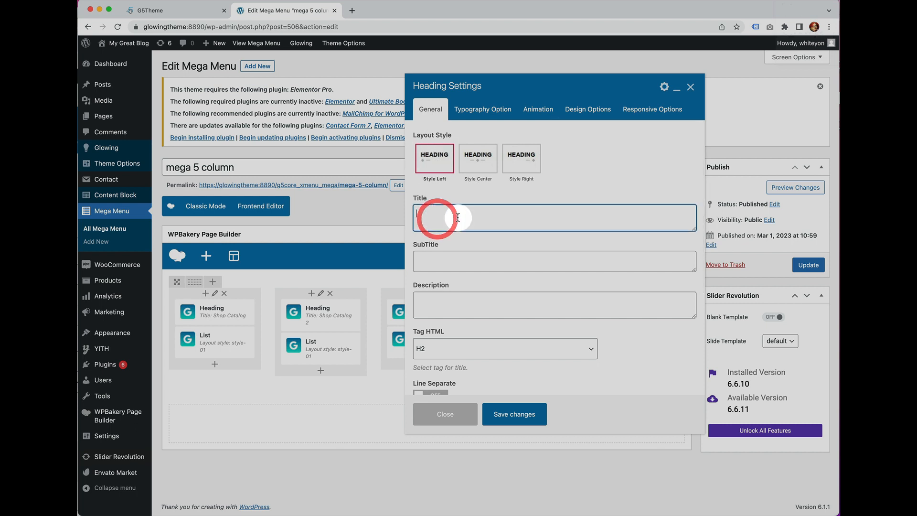
{"action": "type", "text": "Special Offer"}
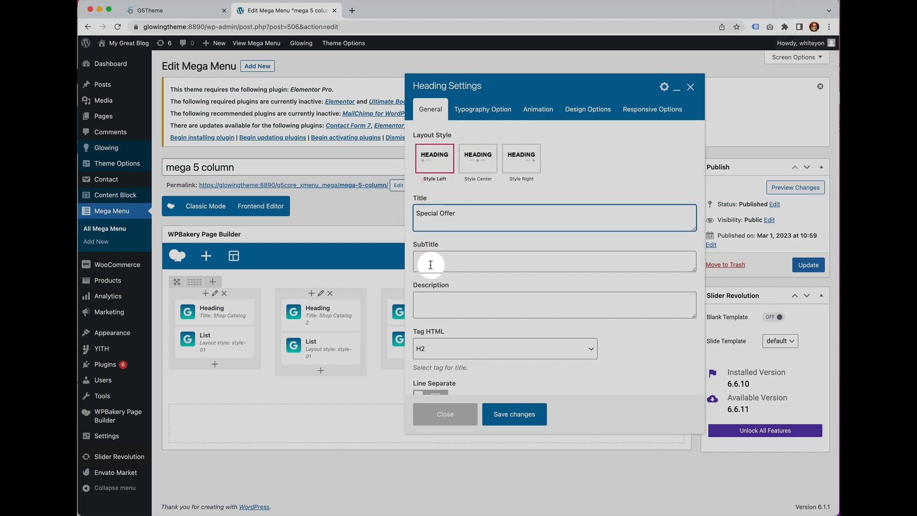
{"action": "left_click", "coordinate": [431, 265]}
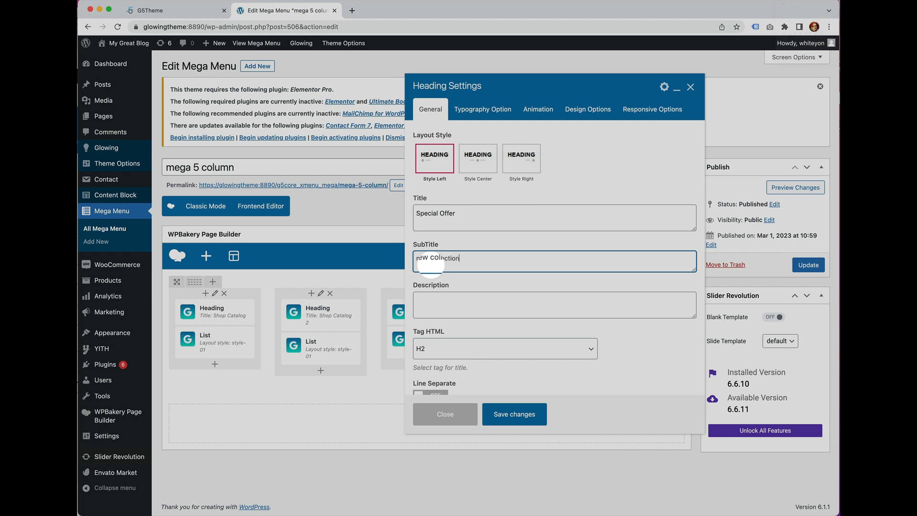
{"action": "type", "text": "new collection"}
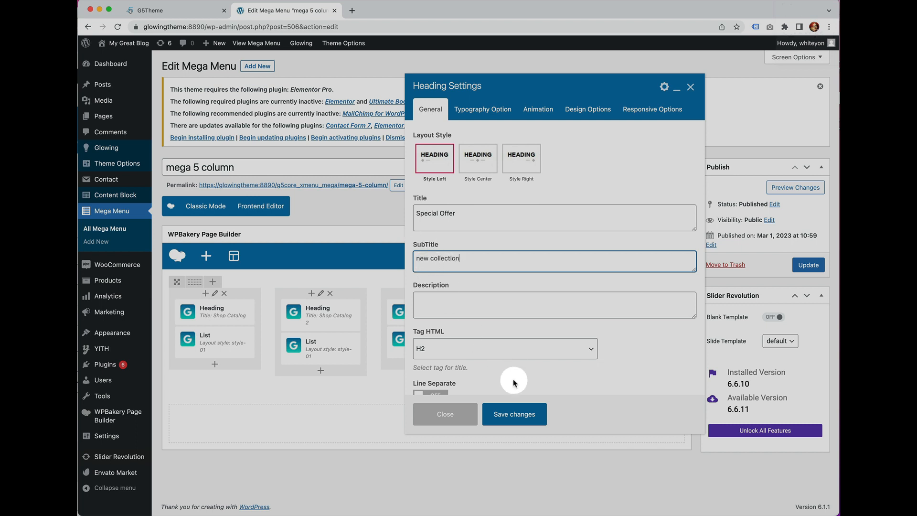
{"action": "left_click", "coordinate": [519, 414]}
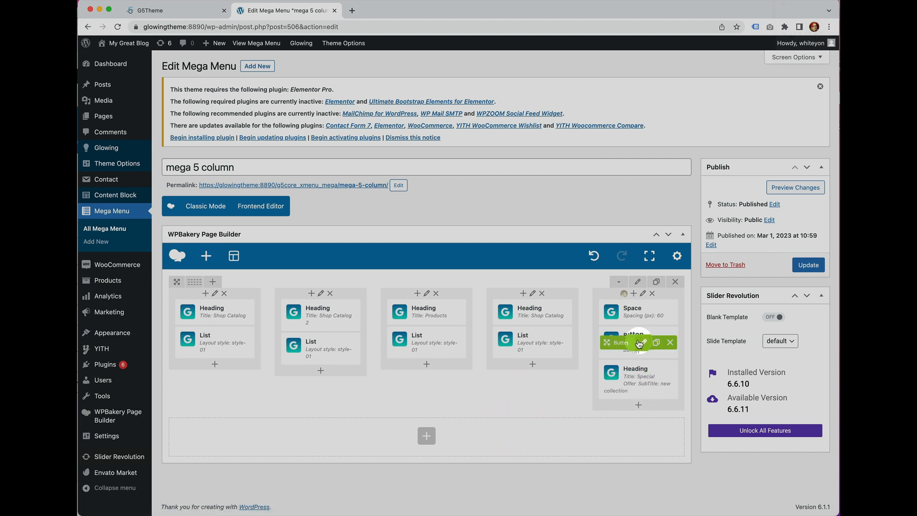
Move the Heading above the Button in the fifth column and clone the Space element to follow the Button
{"action": "mouse_move", "coordinate": [626, 381]}
{"action": "left_mouse_down"}
{"action": "mouse_move", "coordinate": [623, 335]}
{"action": "mouse_move", "coordinate": [631, 421]}
{"action": "left_mouse_up"}
{"action": "left_click", "coordinate": [656, 313]}
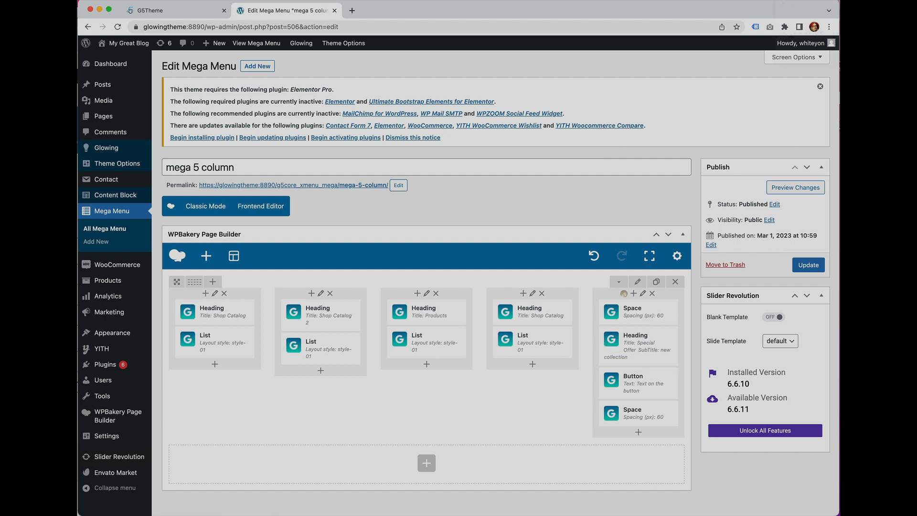
Give the fifth column 15px left and right margins, 25px left padding and 15px bottom padding, and save
{"action": "left_click", "coordinate": [782, 0]}
{"action": "left_click", "coordinate": [502, 17]}
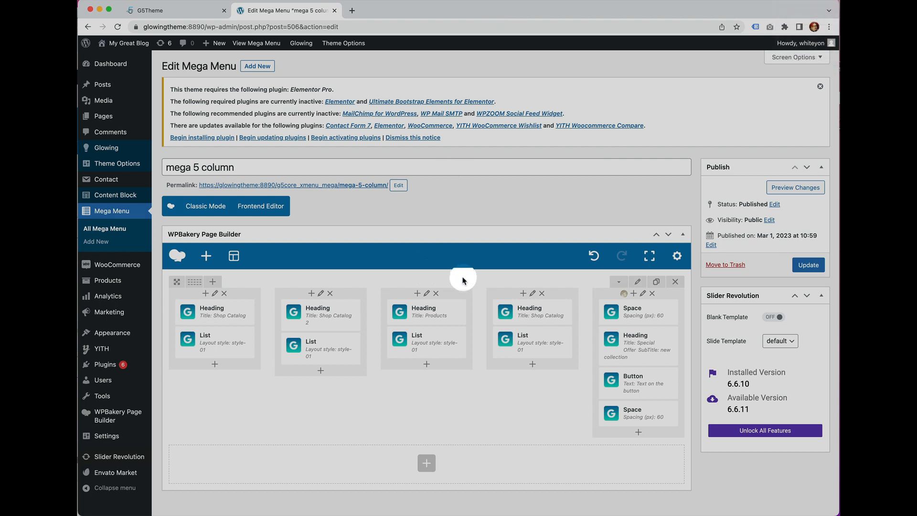
{"action": "left_click", "coordinate": [644, 294]}
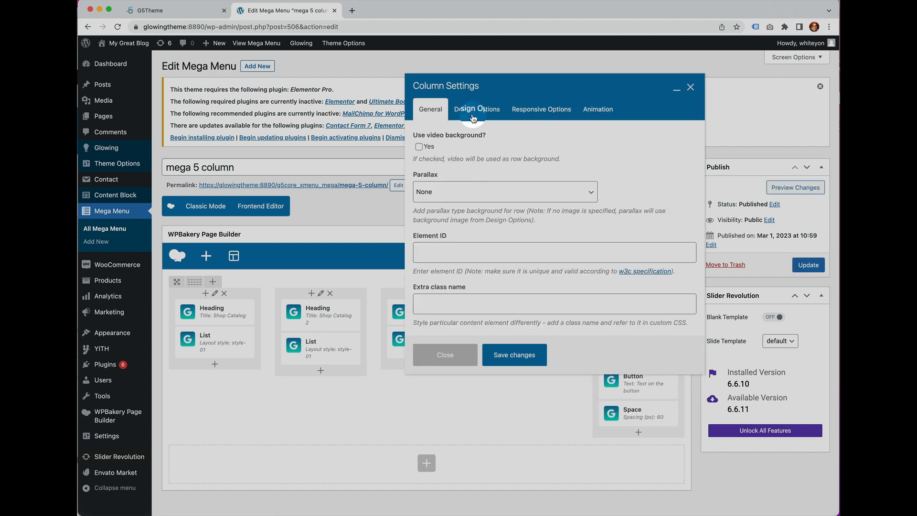
{"action": "left_click", "coordinate": [478, 110]}
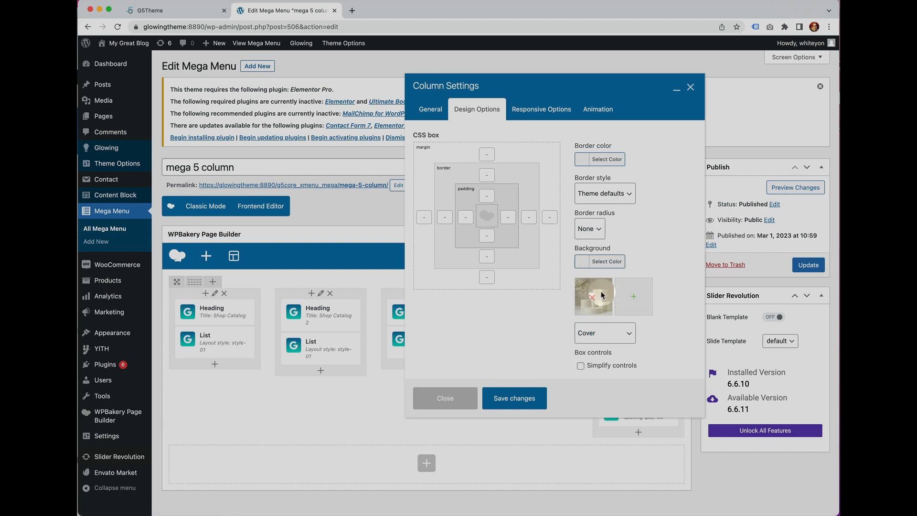
{"action": "left_click", "coordinate": [422, 218]}
{"action": "type", "text": "15"}
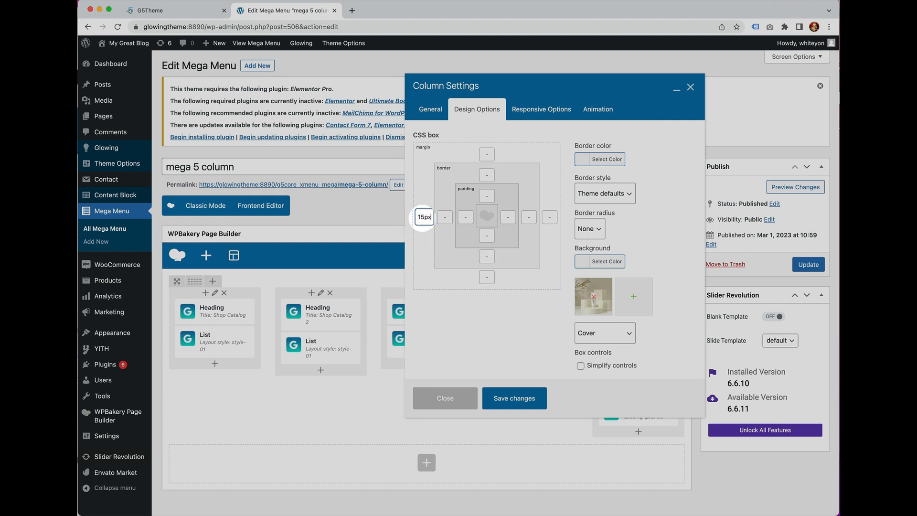
{"action": "left_click", "coordinate": [550, 218]}
{"action": "type", "text": "15"}
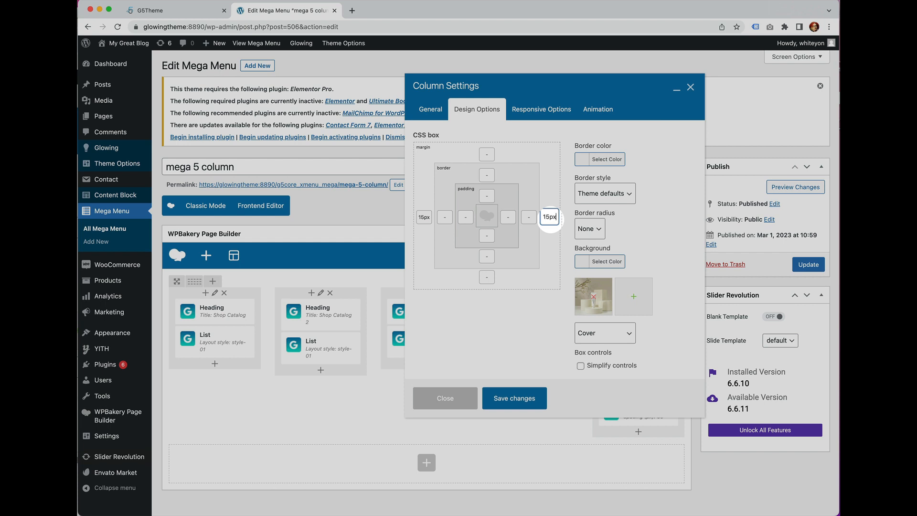
{"action": "left_click", "coordinate": [514, 245]}
{"action": "left_click", "coordinate": [465, 222]}
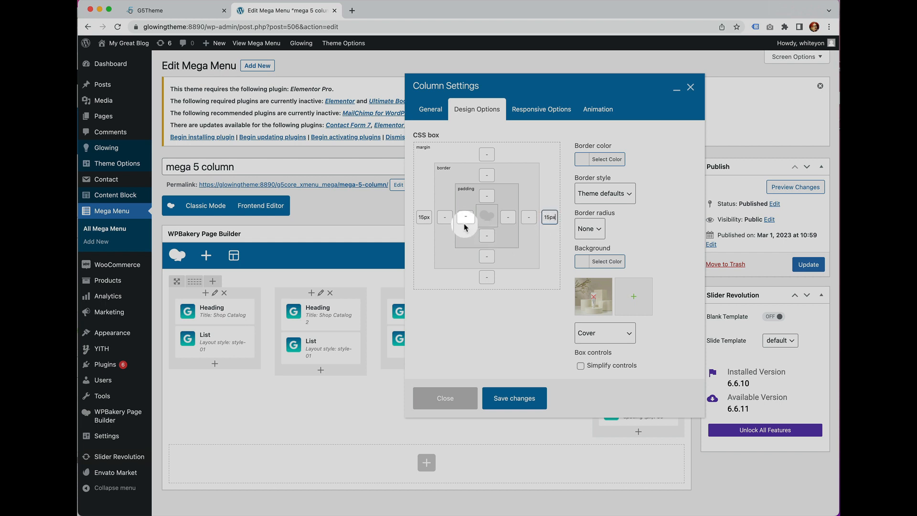
{"action": "left_click", "coordinate": [465, 219]}
{"action": "type", "text": "25px"}
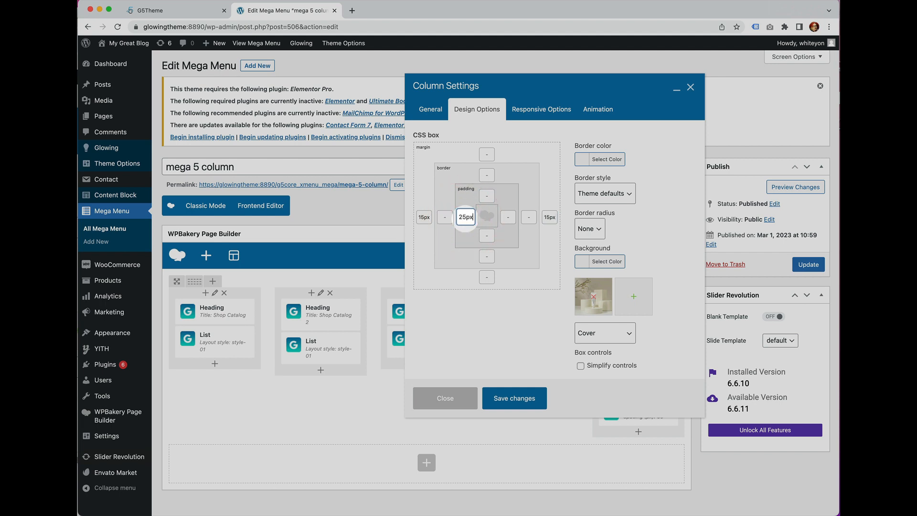
{"action": "left_click", "coordinate": [486, 236]}
{"action": "type", "text": "15"}
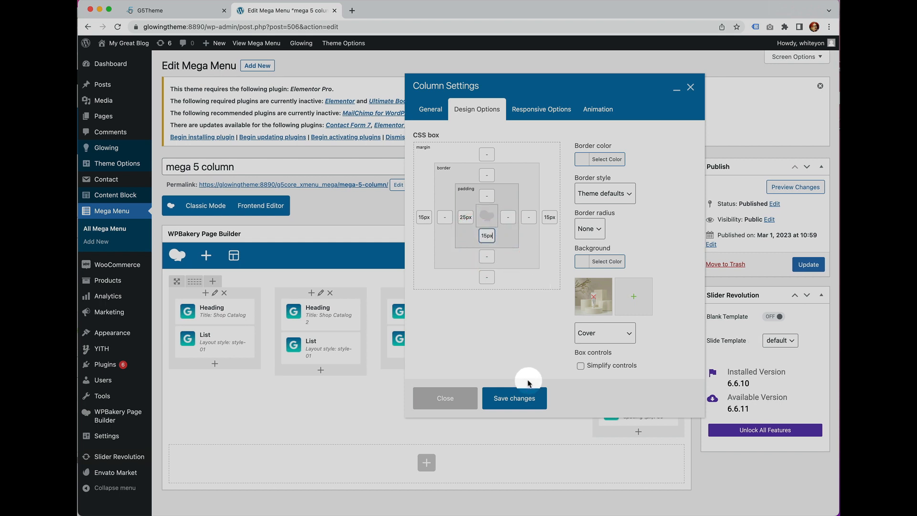
{"action": "left_click", "coordinate": [525, 396]}
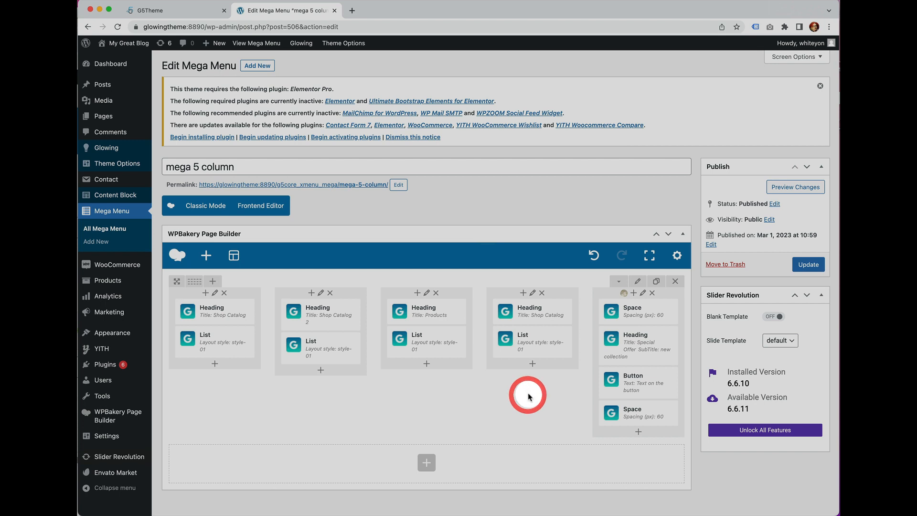
Set the top Space element's spacing in the fifth column to 35 px and save
{"action": "left_click", "coordinate": [782, 0]}
{"action": "left_click", "coordinate": [786, 3]}
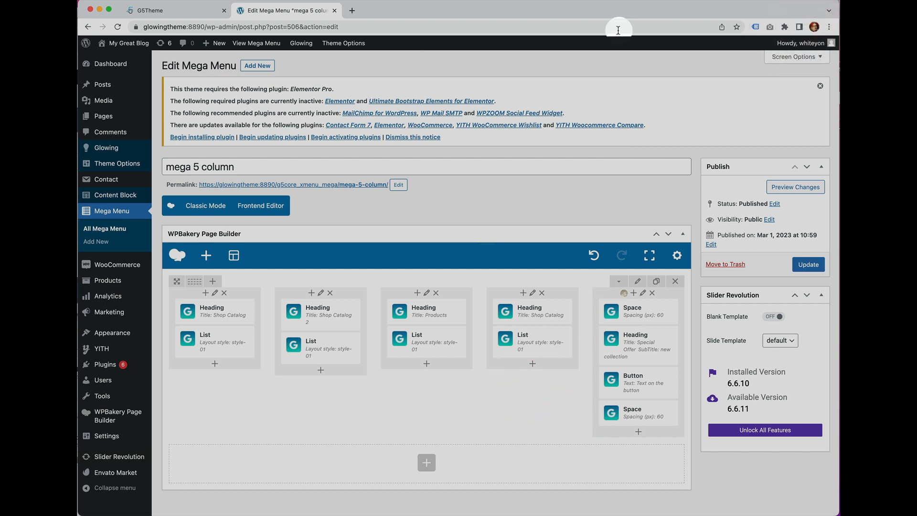
{"action": "left_click", "coordinate": [629, 332]}
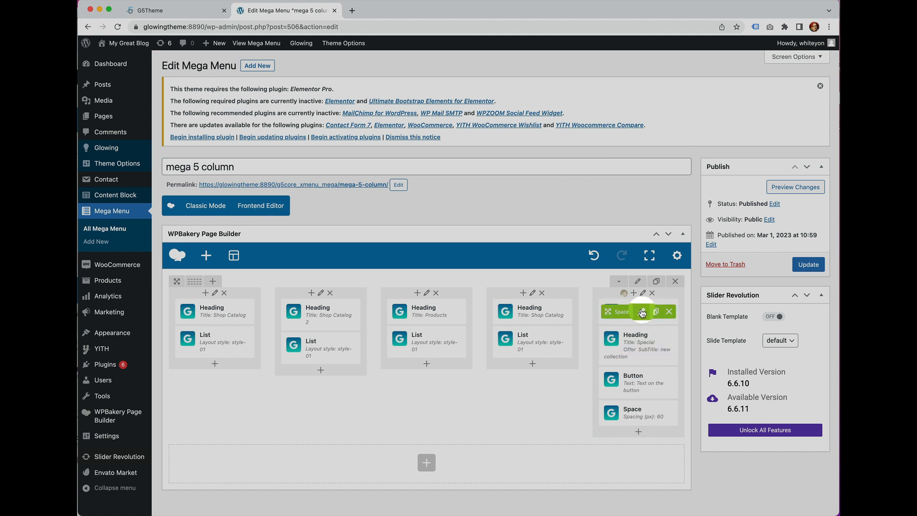
{"action": "left_click", "coordinate": [638, 308]}
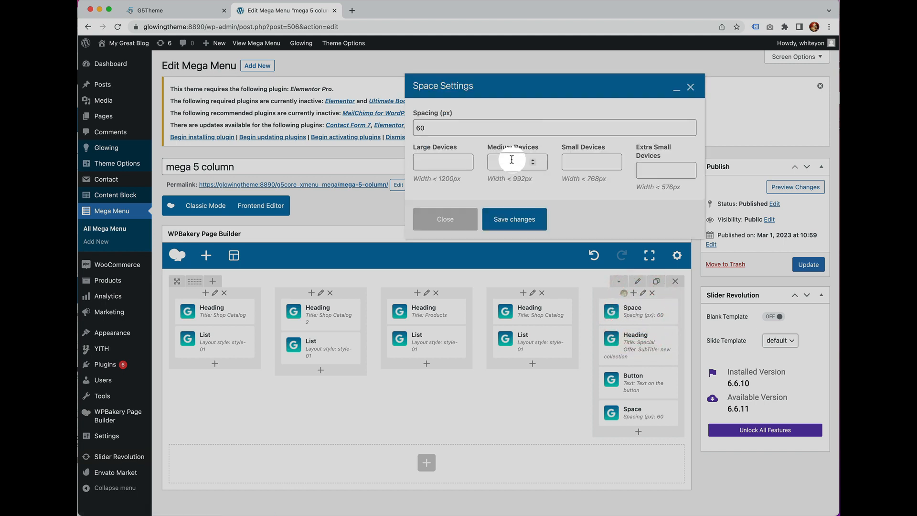
{"action": "left_click_drag", "start_coordinate": [436, 128], "coordinate": [391, 128]}
{"action": "type", "text": "35"}
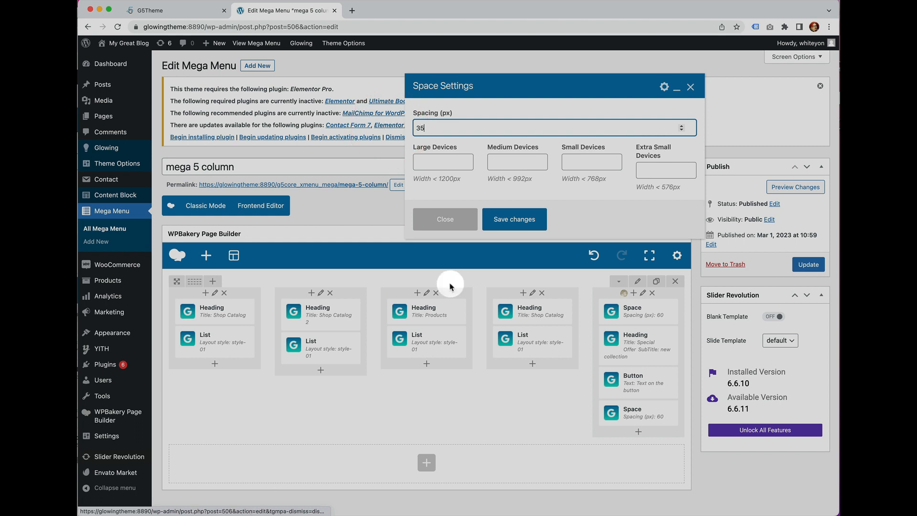
{"action": "left_click", "coordinate": [509, 220]}
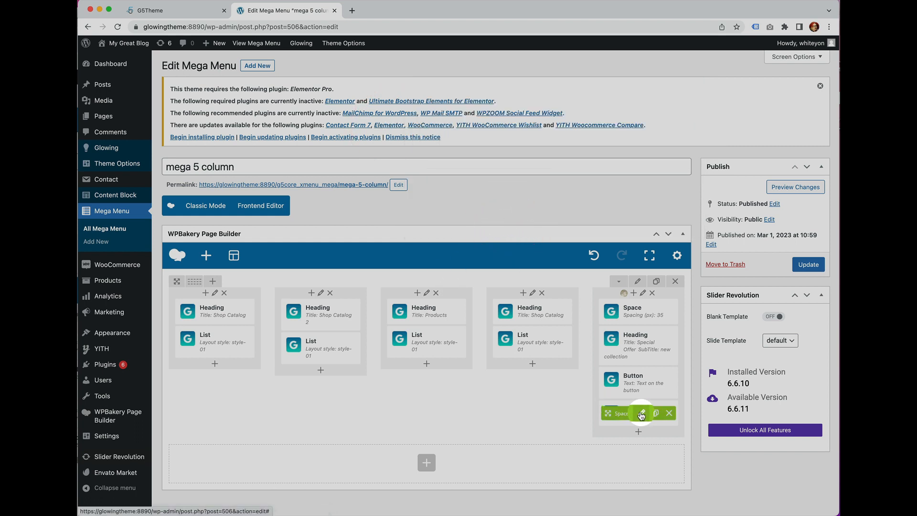
Set the bottom Space element's spacing to 85 px and save
{"action": "left_click", "coordinate": [642, 413]}
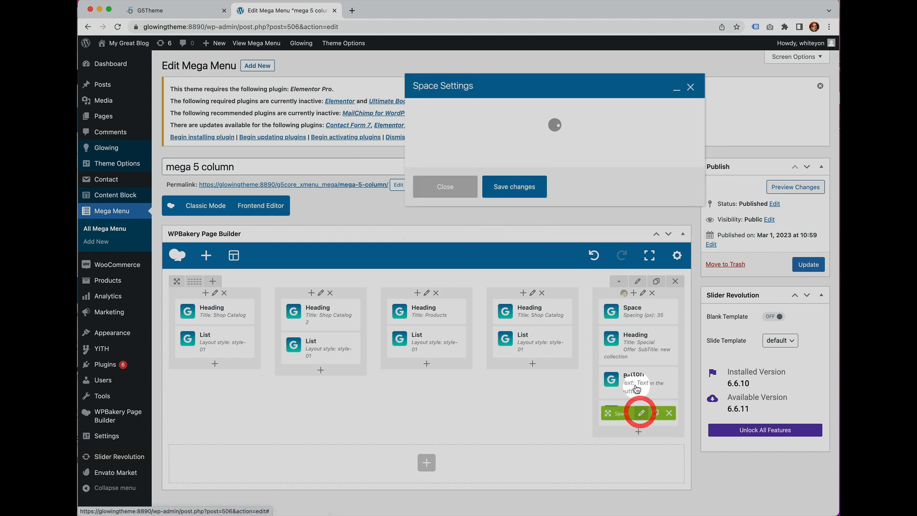
{"action": "left_click_drag", "start_coordinate": [437, 128], "coordinate": [391, 126]}
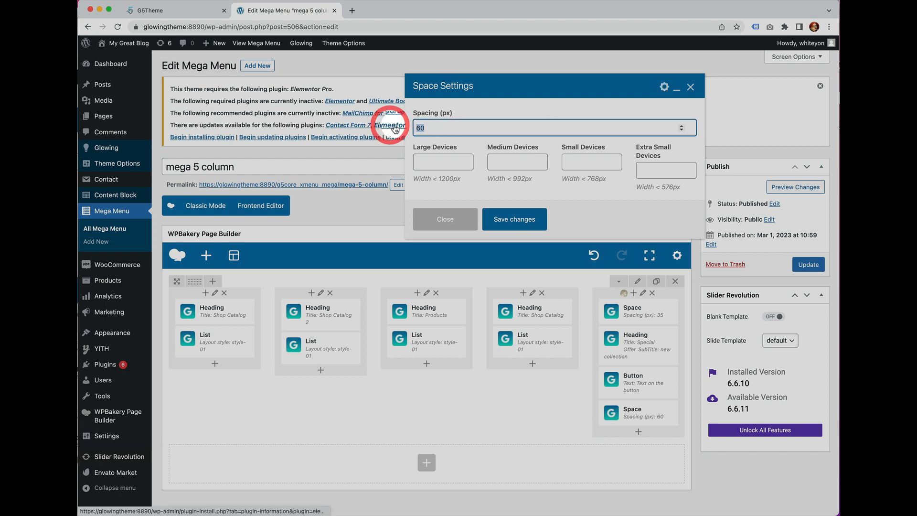
{"action": "type", "text": "85"}
{"action": "left_click", "coordinate": [514, 219]}
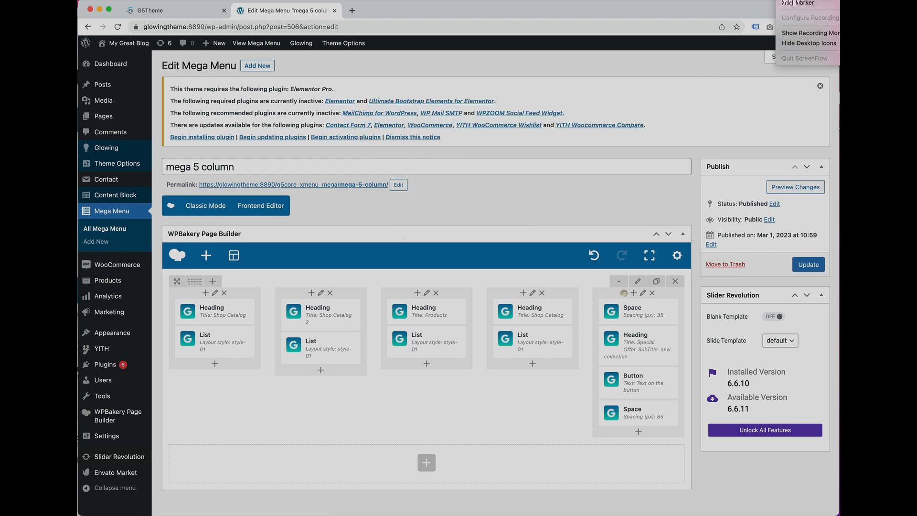
Set the button text to "Shop Sale", its colour to Light and alignment to Left, and save
{"action": "left_click", "coordinate": [643, 382]}
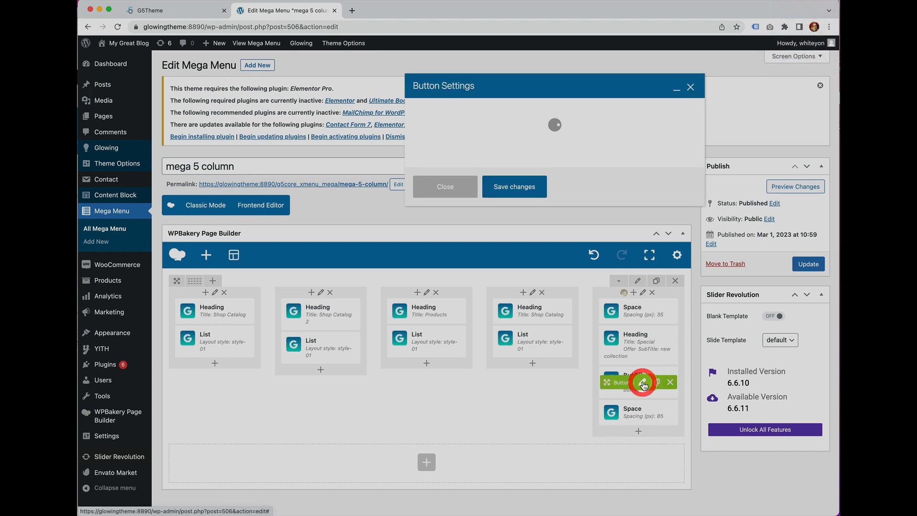
{"action": "left_click_drag", "start_coordinate": [475, 152], "coordinate": [410, 147]}
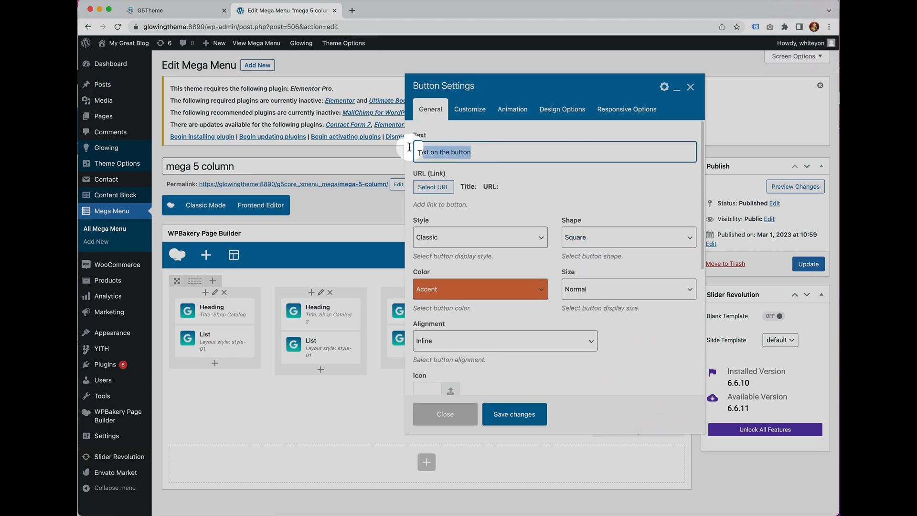
{"action": "type", "text": "Shop Sale"}
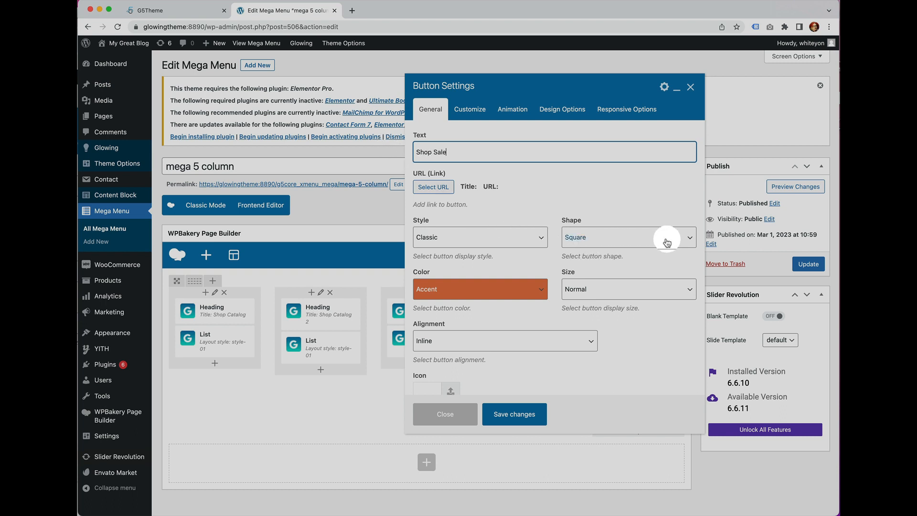
{"action": "left_click", "coordinate": [529, 286]}
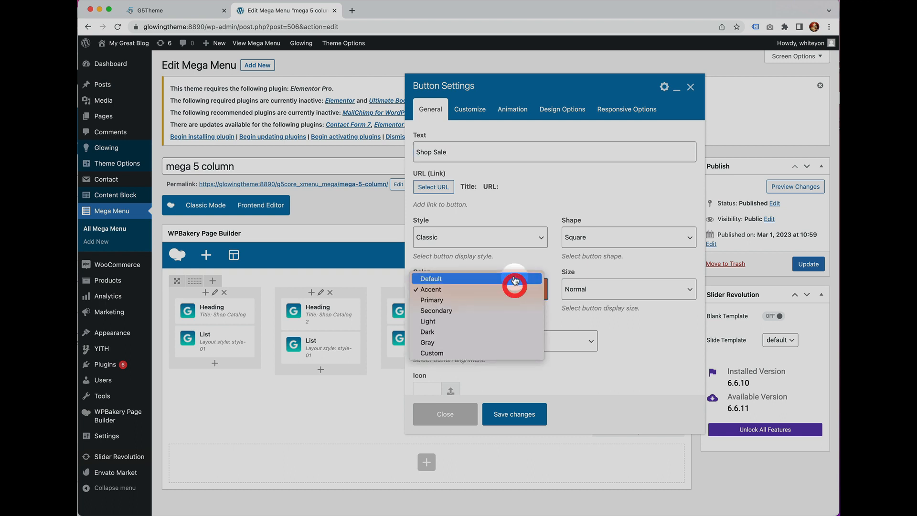
{"action": "left_click", "coordinate": [502, 325]}
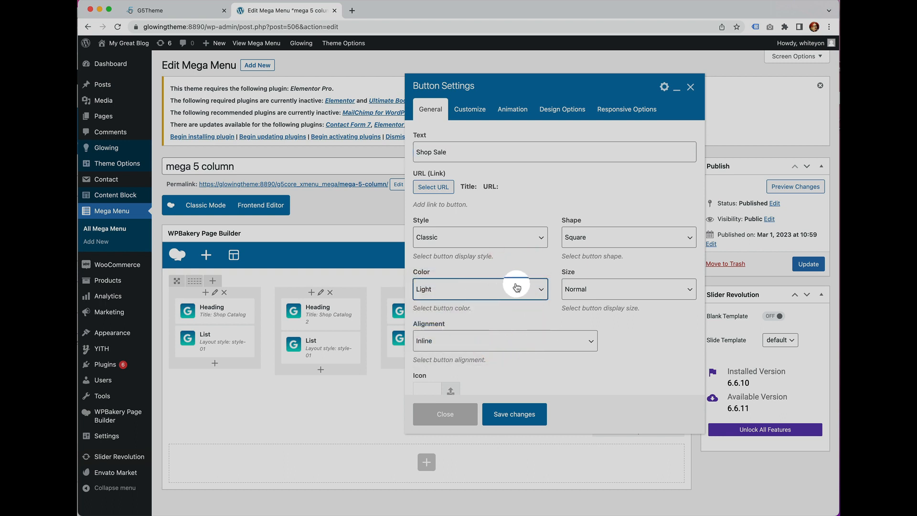
{"action": "left_click", "coordinate": [515, 338]}
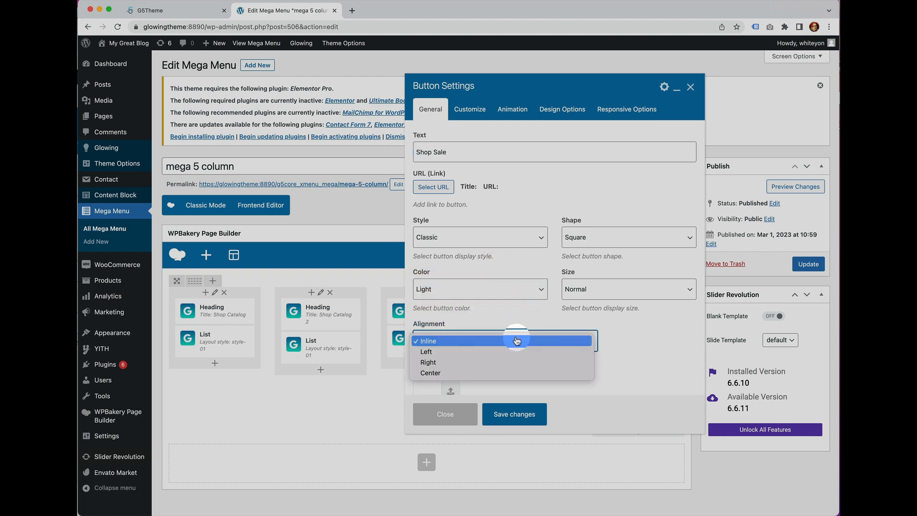
{"action": "left_click", "coordinate": [513, 352]}
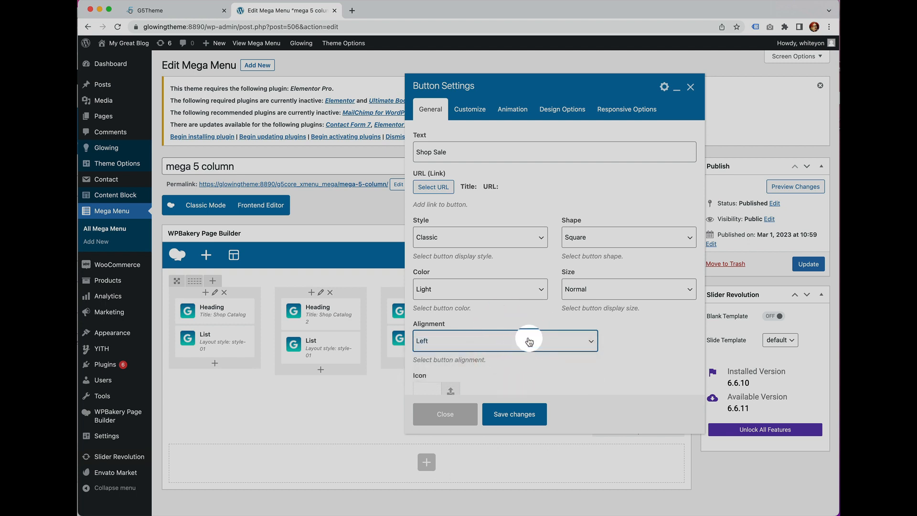
{"action": "scroll", "coordinate": [596, 346], "scroll_direction": "down", "scroll_amount": 3}
{"action": "scroll", "coordinate": [596, 345], "scroll_direction": "down", "scroll_amount": 2}
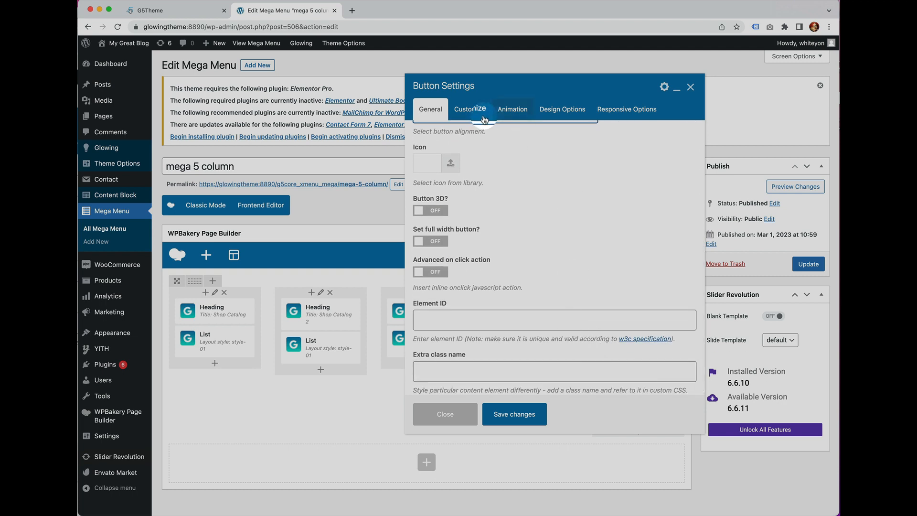
{"action": "left_click", "coordinate": [470, 109]}
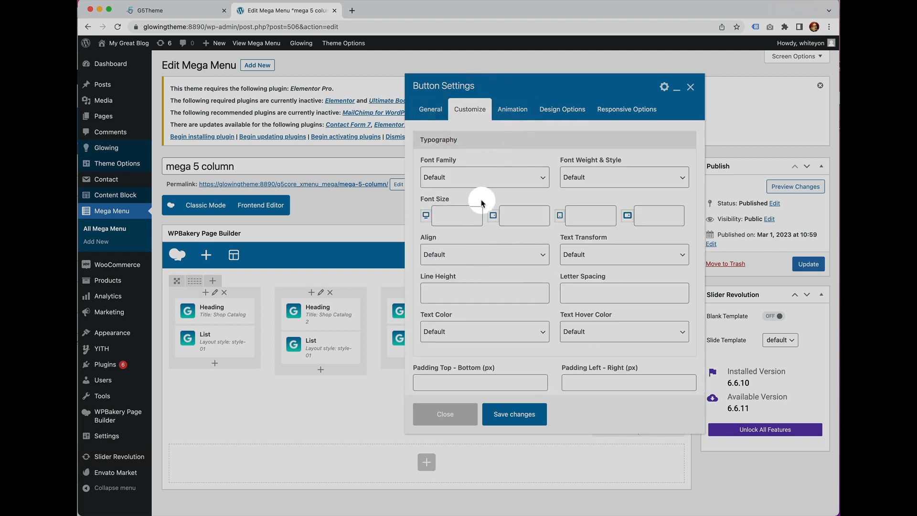
{"action": "left_click", "coordinate": [526, 415]}
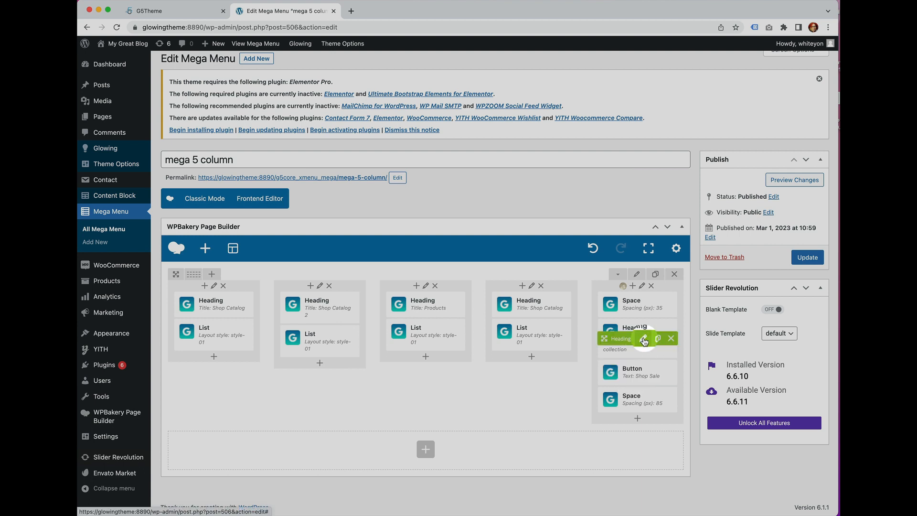
Set the Heading's limit width to 150 px and paste the extra class name sub-heading-mb-10
{"action": "left_click", "coordinate": [644, 339]}
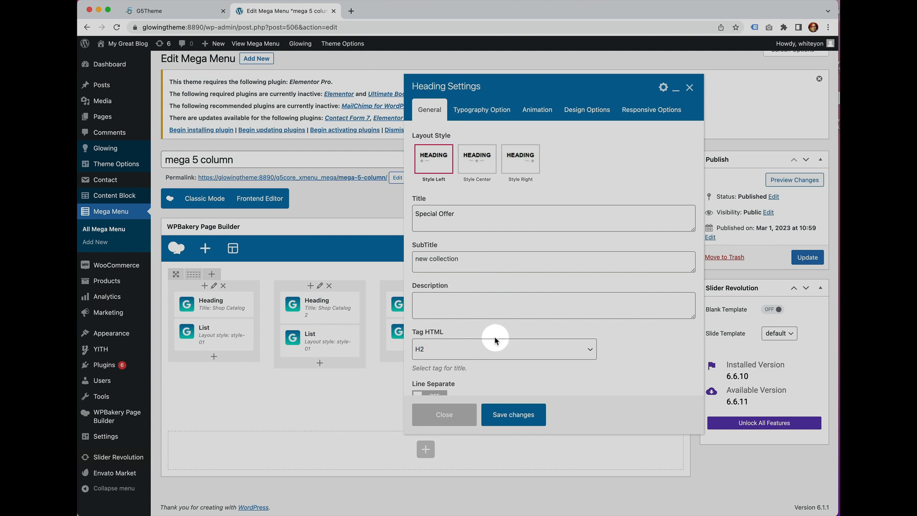
{"action": "scroll", "coordinate": [581, 353], "scroll_direction": "down", "scroll_amount": 3}
{"action": "scroll", "coordinate": [581, 354], "scroll_direction": "down", "scroll_amount": 1}
{"action": "left_click", "coordinate": [528, 344]}
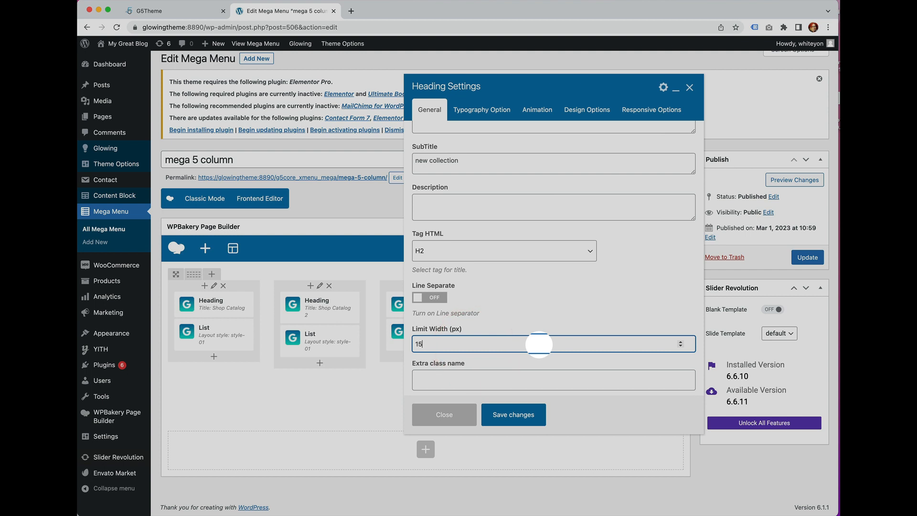
{"action": "type", "text": "150"}
{"action": "scroll", "coordinate": [545, 344], "scroll_direction": "down", "scroll_amount": 2}
{"action": "left_click", "coordinate": [465, 331]}
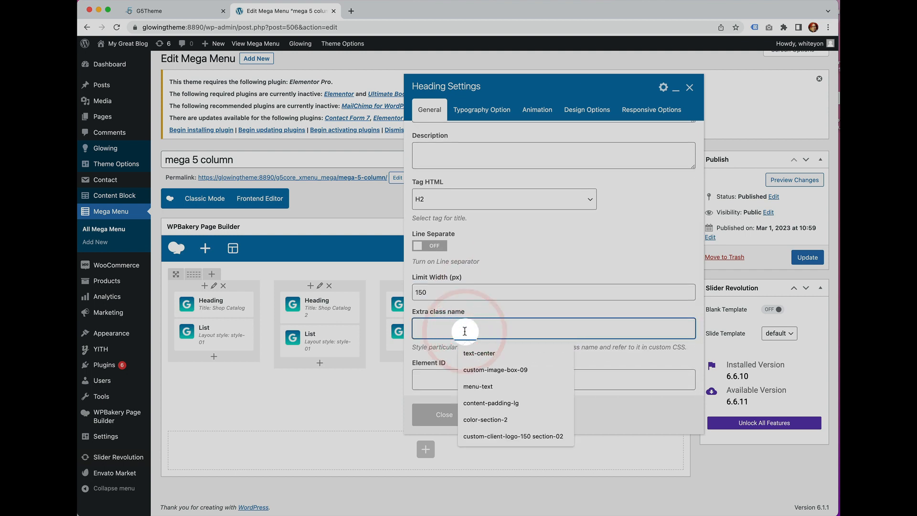
{"action": "type", "text": "sub-heading-mb-10"}
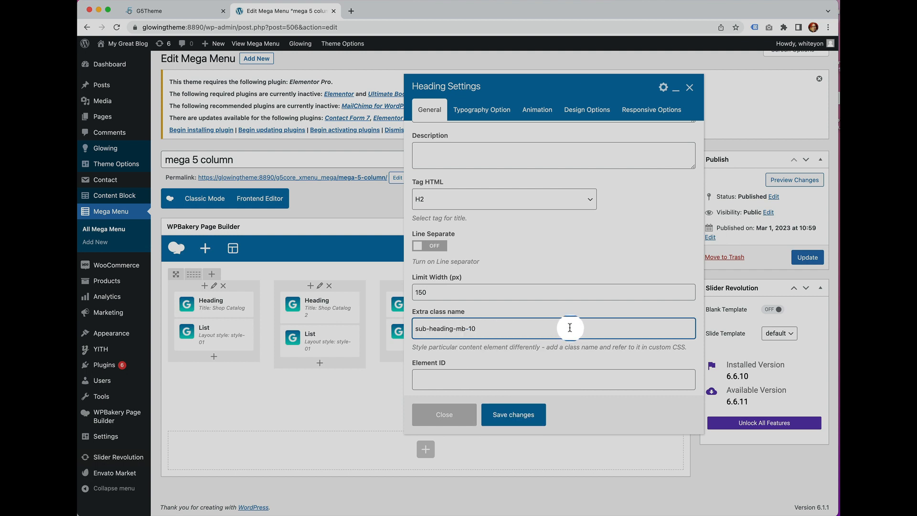
Set the Heading title typography to font size 34, line height 44px and text colour Dark
{"action": "left_click", "coordinate": [784, 0]}
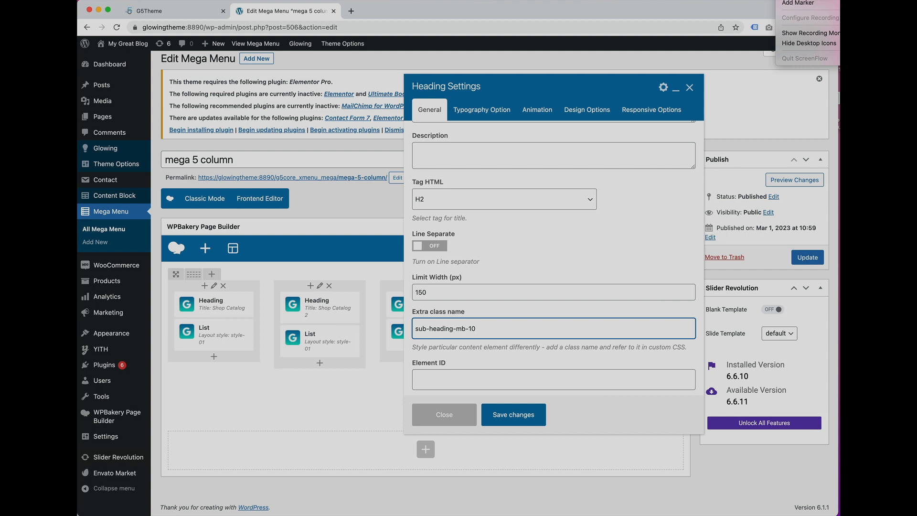
{"action": "left_click", "coordinate": [797, 0]}
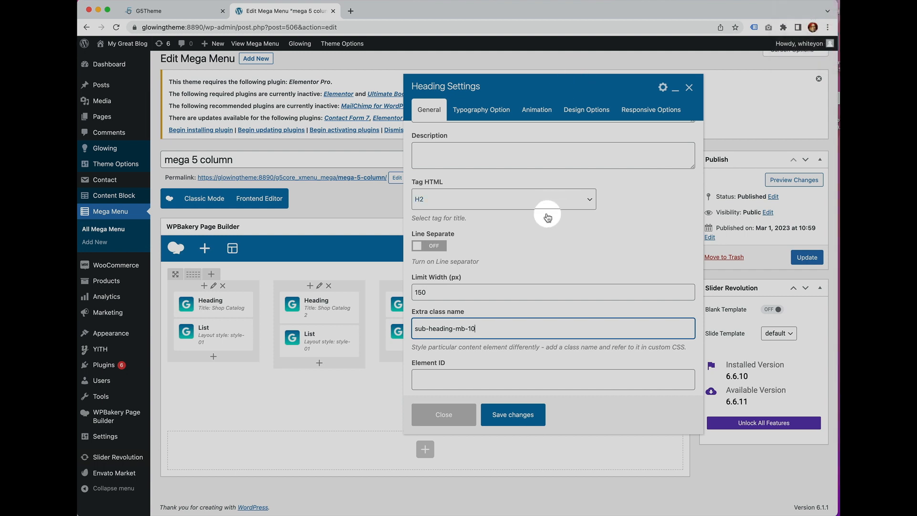
{"action": "left_click", "coordinate": [491, 114]}
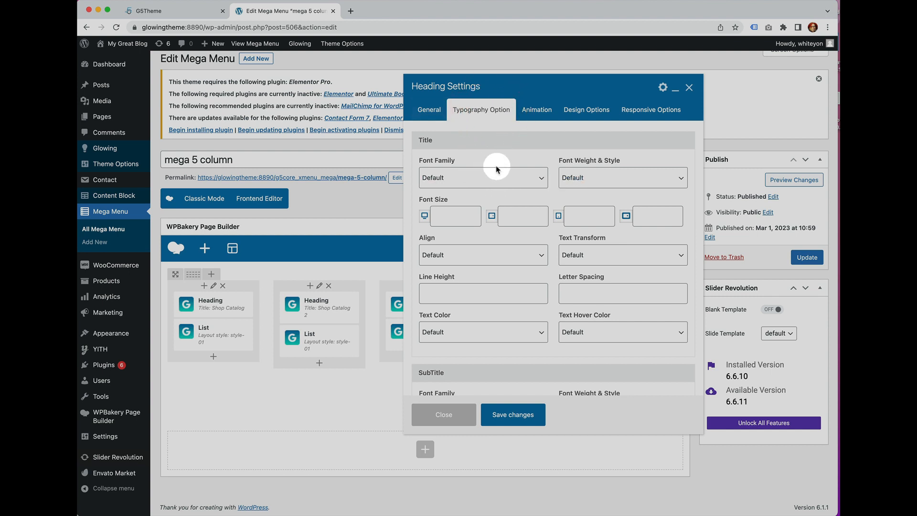
{"action": "left_click", "coordinate": [442, 215]}
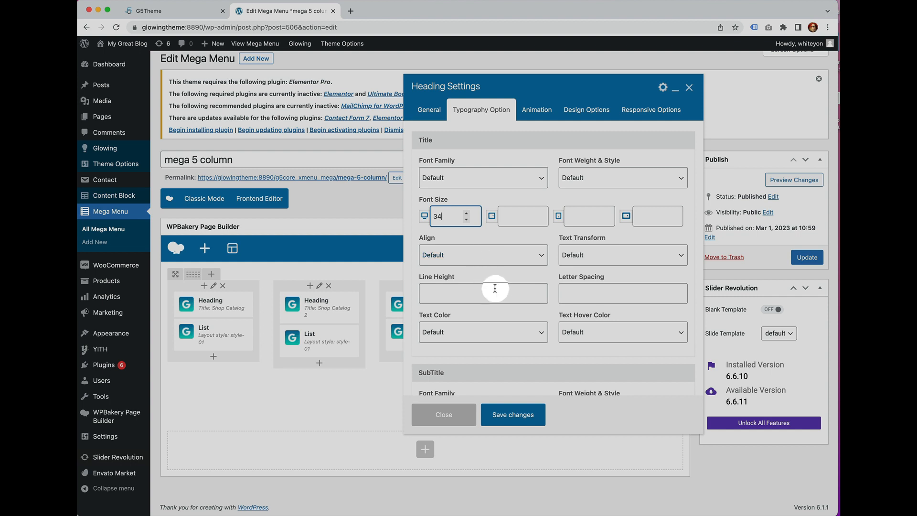
{"action": "left_click", "coordinate": [480, 291]}
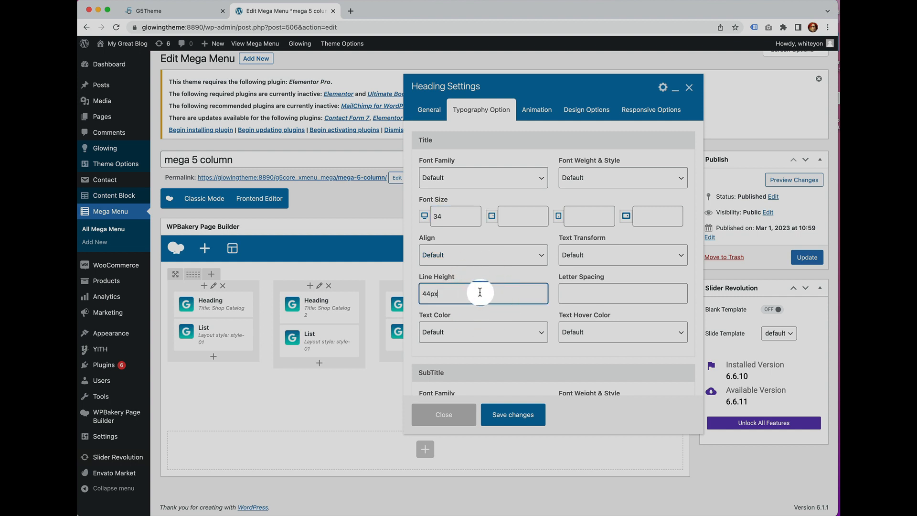
{"action": "left_click", "coordinate": [513, 333]}
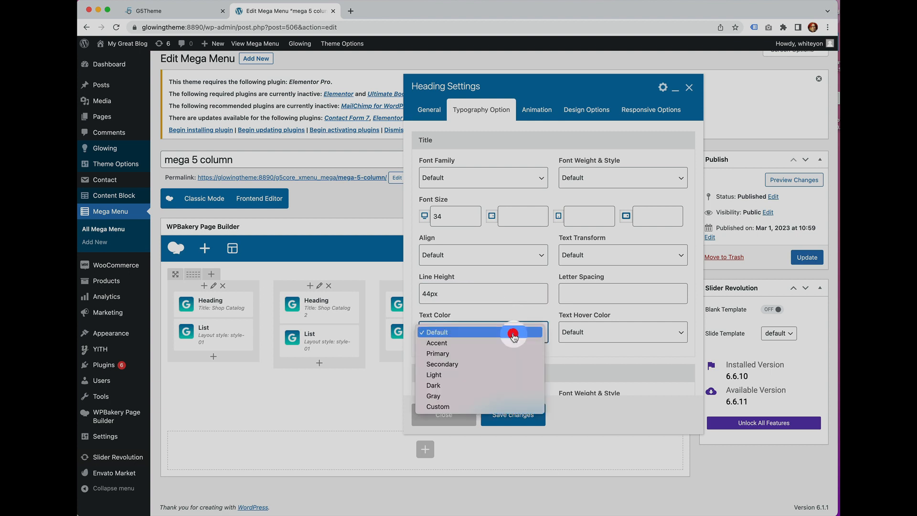
{"action": "left_click", "coordinate": [491, 385]}
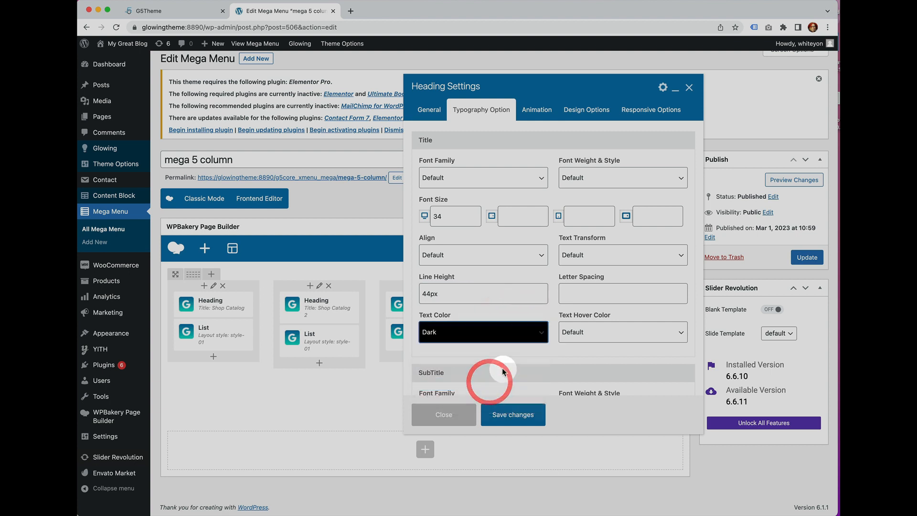
Set the subtitle font size to 15 and its text colour to Dark, then save the Heading settings
{"action": "scroll", "coordinate": [561, 340], "scroll_direction": "down", "scroll_amount": 5}
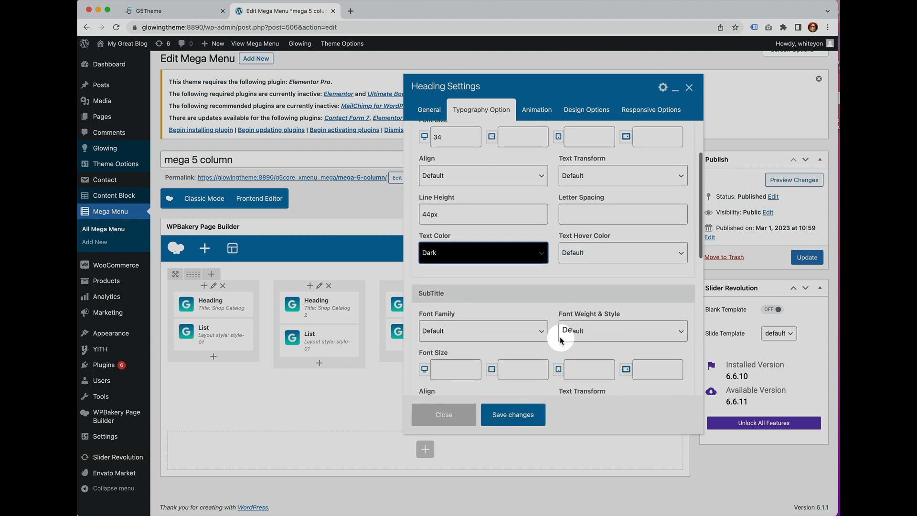
{"action": "left_click", "coordinate": [442, 319]}
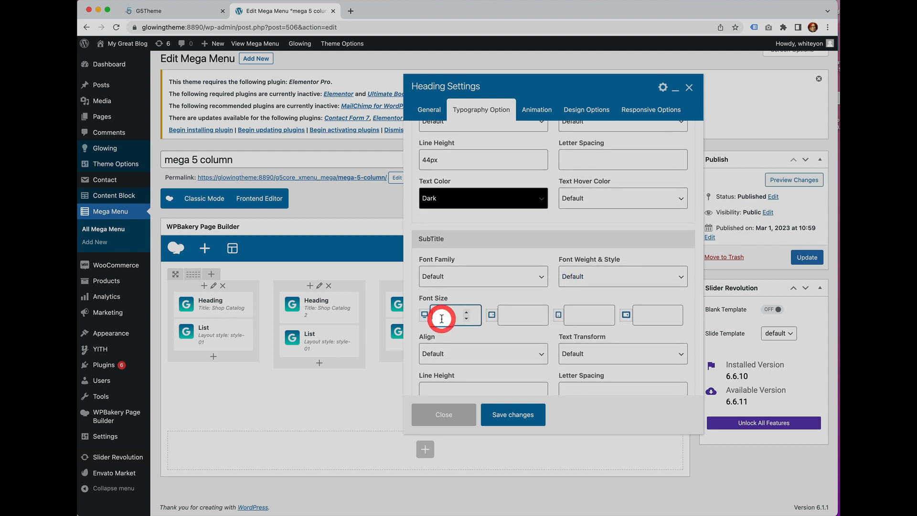
{"action": "type", "text": "5"}
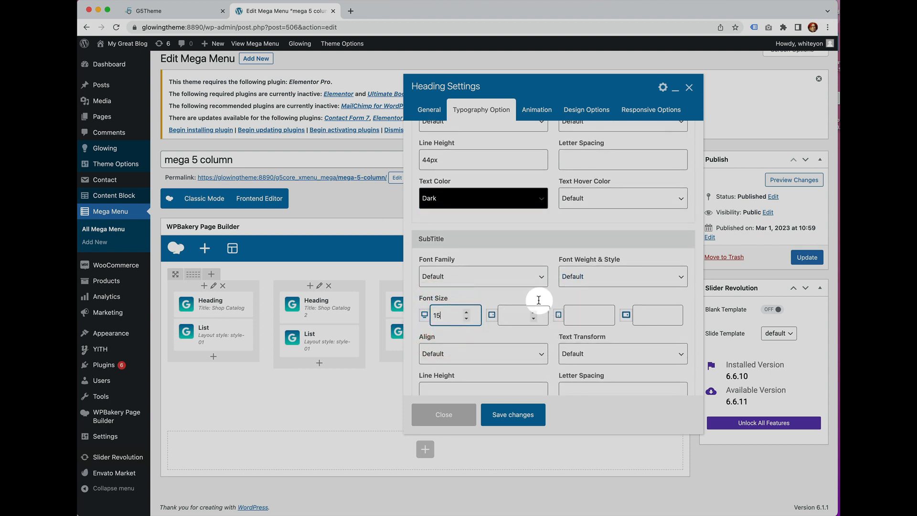
{"action": "left_click", "coordinate": [784, 0]}
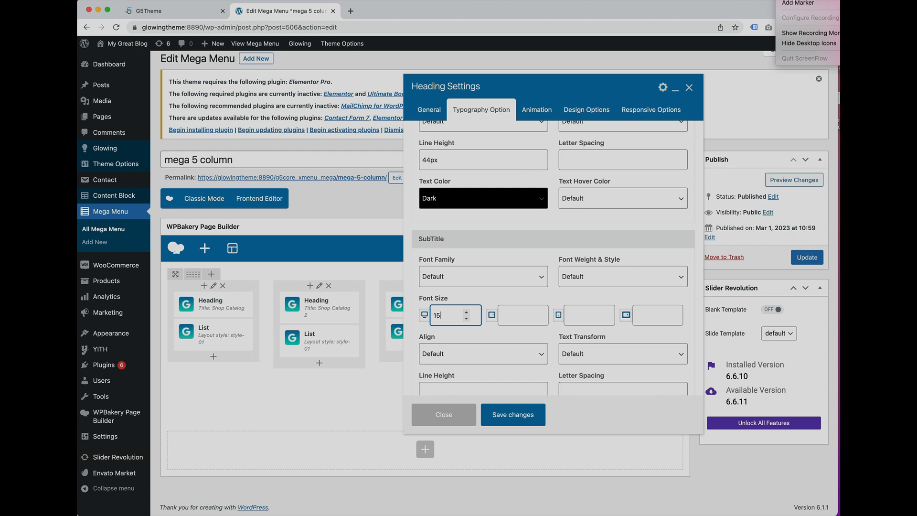
{"action": "left_click", "coordinate": [797, 3]}
{"action": "scroll", "coordinate": [530, 289], "scroll_direction": "down", "scroll_amount": 5}
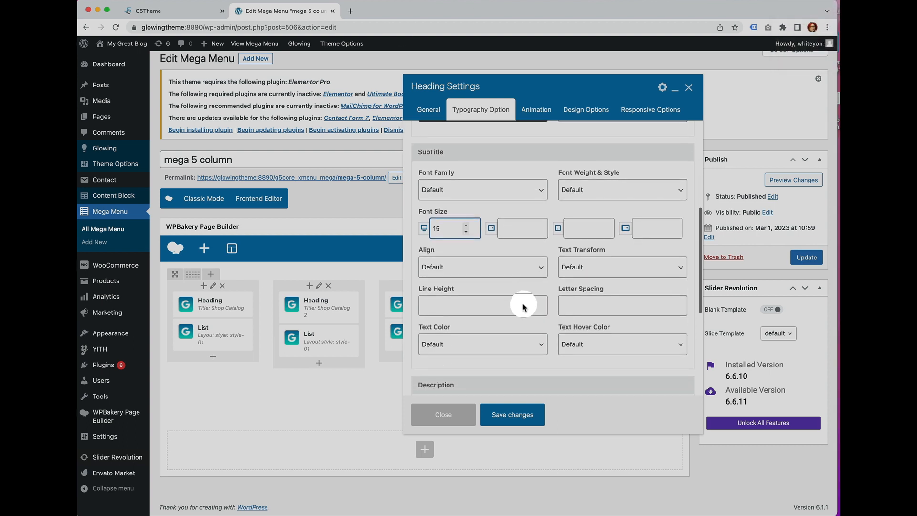
{"action": "left_click", "coordinate": [500, 347]}
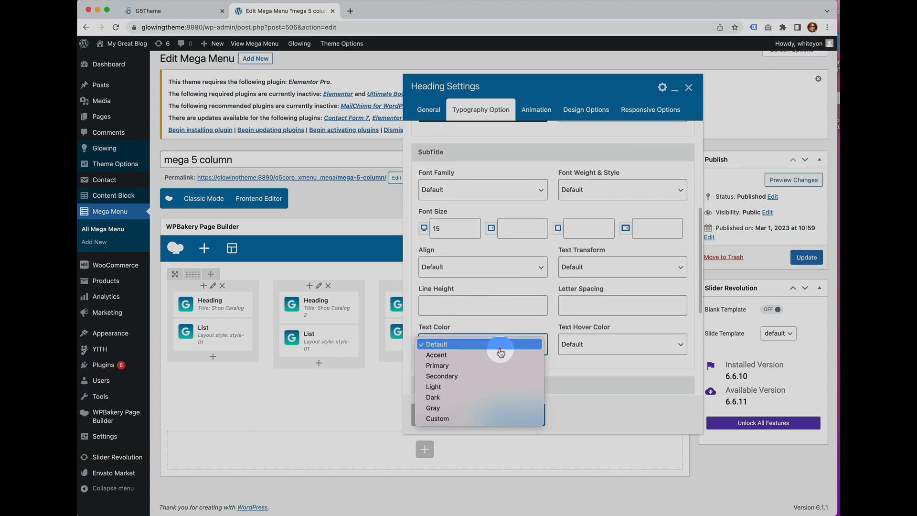
{"action": "left_click", "coordinate": [515, 399]}
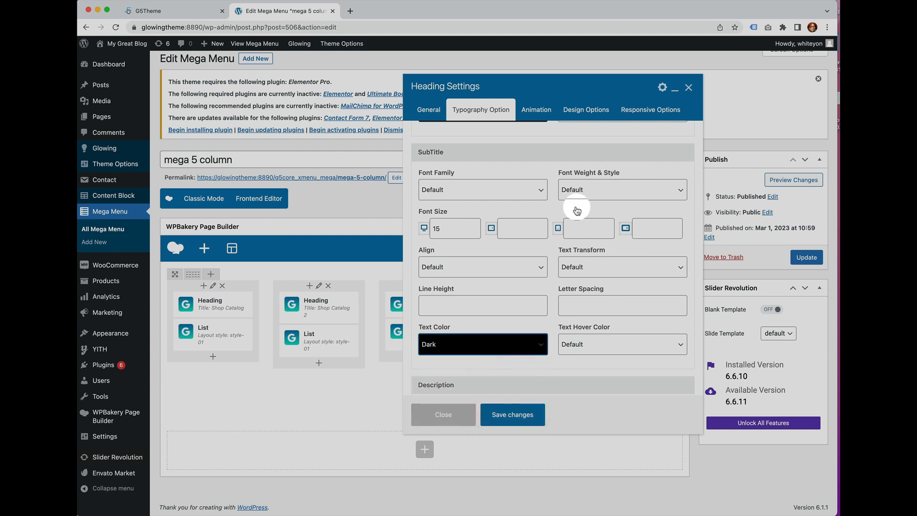
{"action": "left_click", "coordinate": [522, 412]}
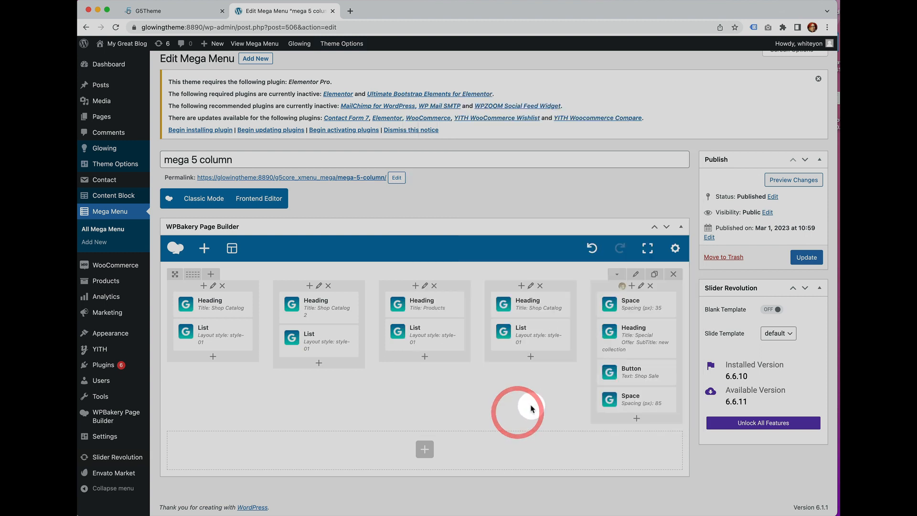
Update the mega 5 column mega menu post
{"action": "mouse_move", "coordinate": [300, 315]}
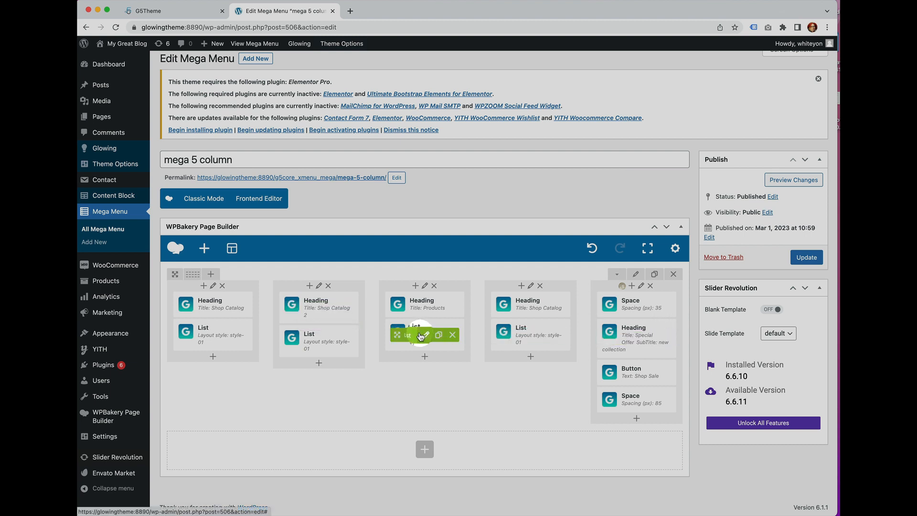
{"action": "left_click", "coordinate": [810, 258]}
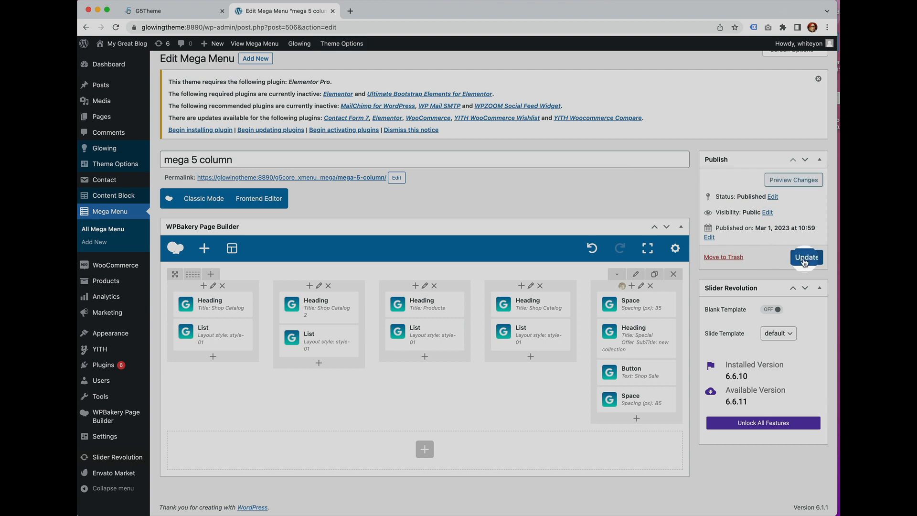
{"action": "left_click", "coordinate": [806, 260]}
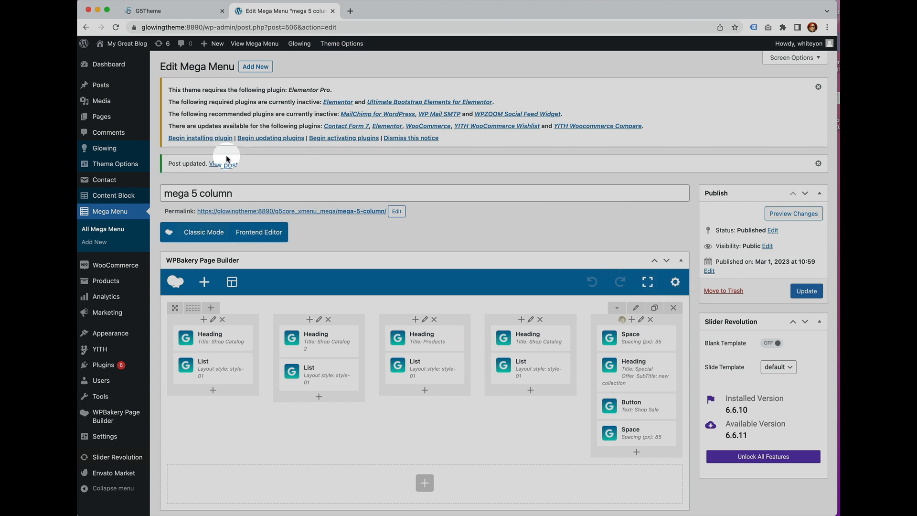
Open the Appearance Menus page and expand the Mega Menu items panel
{"action": "mouse_move", "coordinate": [435, 352]}
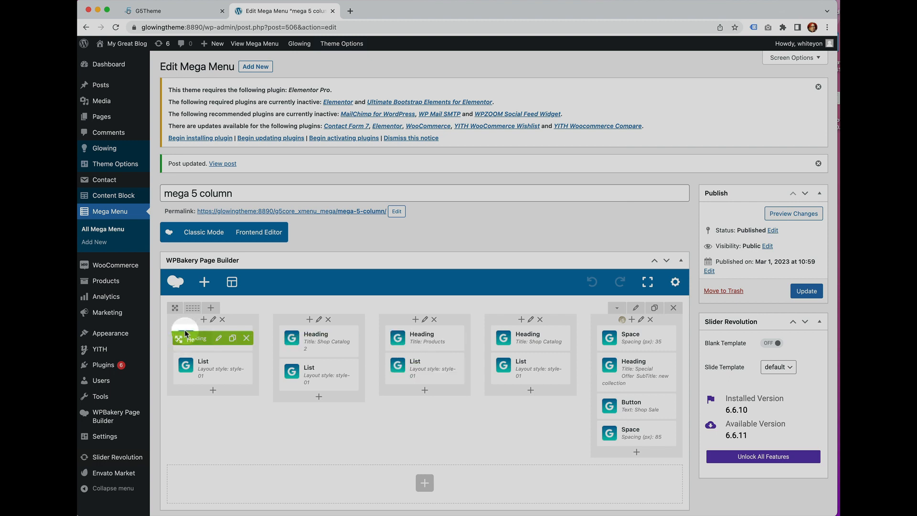
{"action": "mouse_move", "coordinate": [120, 336]}
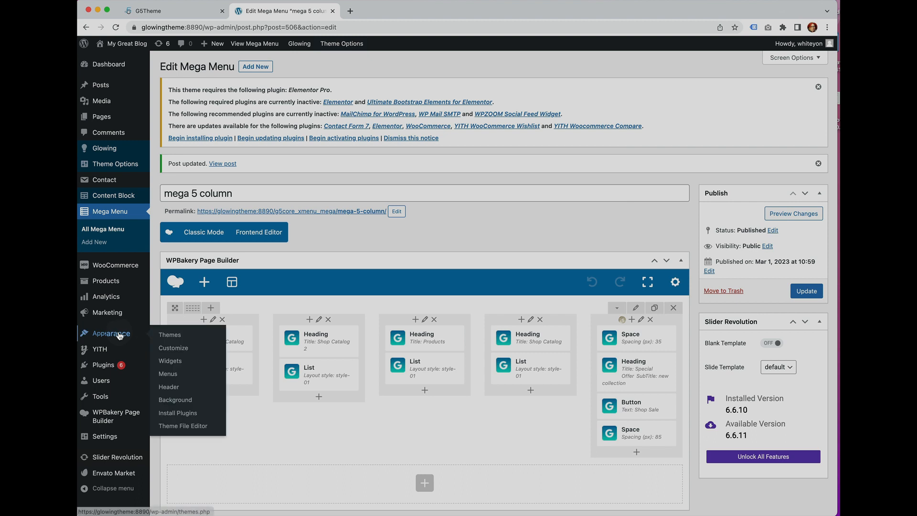
{"action": "left_click", "coordinate": [173, 377]}
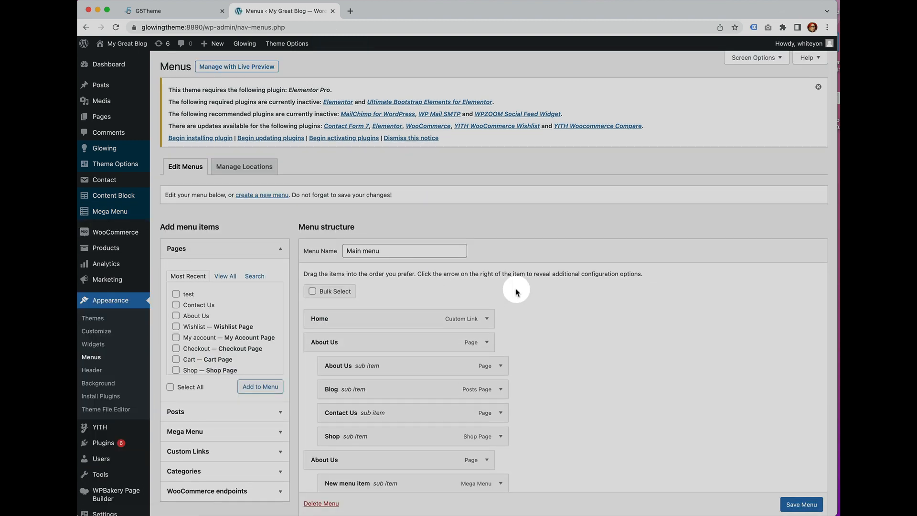
{"action": "scroll", "coordinate": [572, 299], "scroll_direction": "down", "scroll_amount": 1}
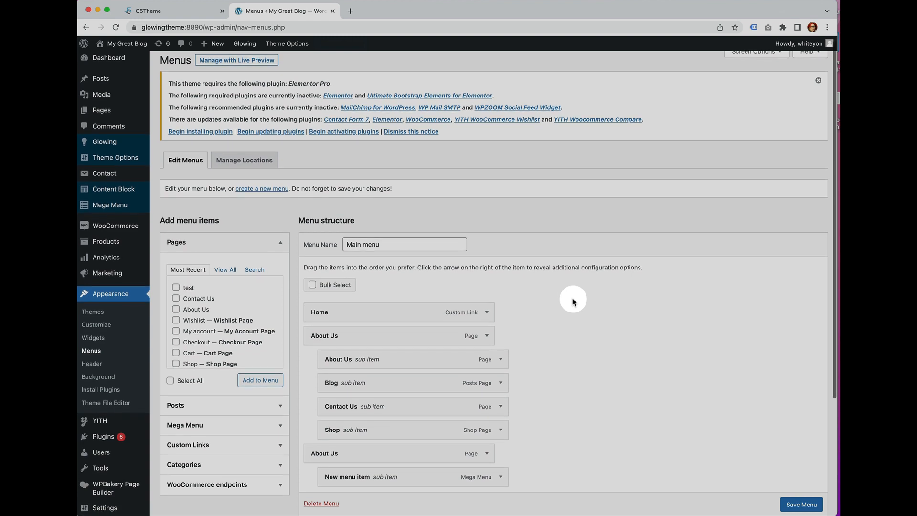
{"action": "scroll", "coordinate": [226, 425], "scroll_direction": "down", "scroll_amount": 5}
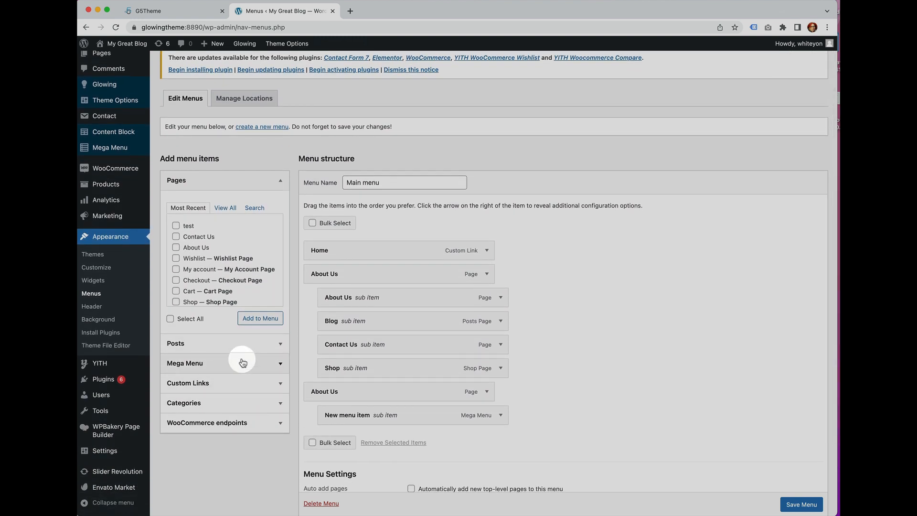
{"action": "left_click", "coordinate": [271, 363]}
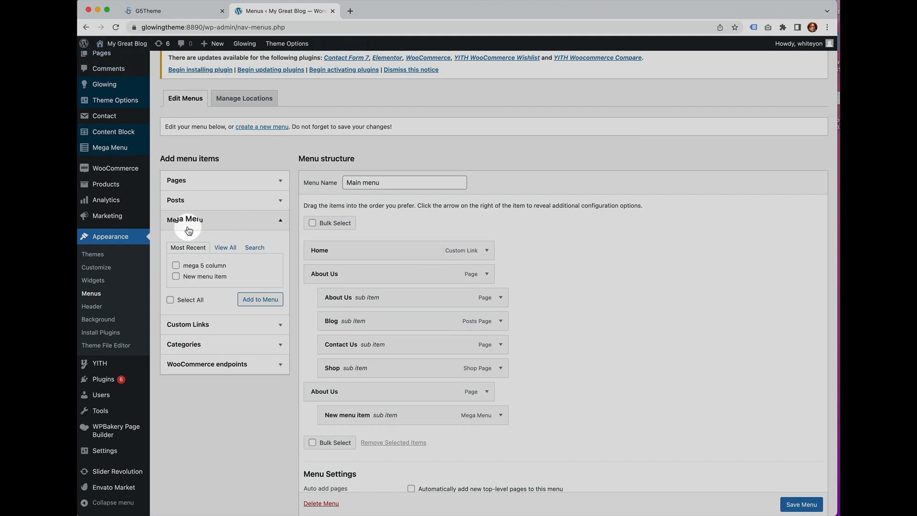
Turn the Mega Menu panel off and back on in Screen Options
{"action": "scroll", "coordinate": [710, 258], "scroll_direction": "up", "scroll_amount": 3}
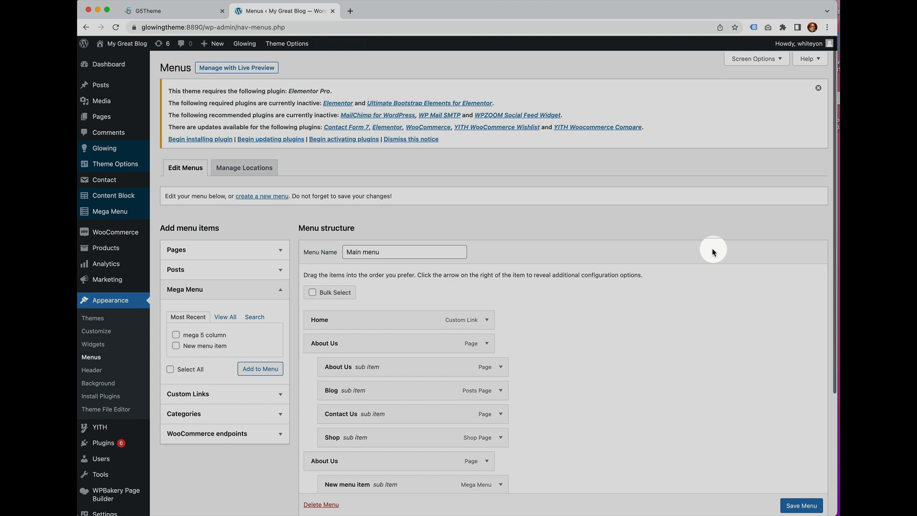
{"action": "left_click", "coordinate": [767, 57]}
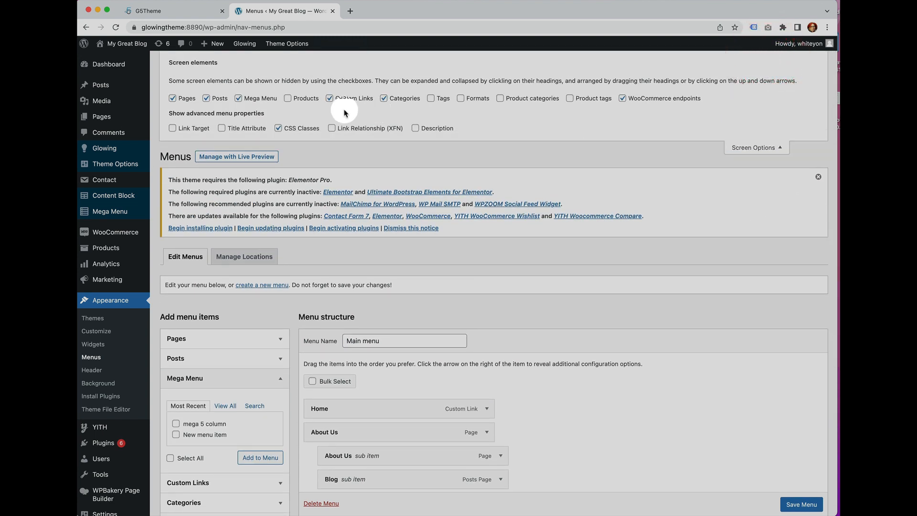
{"action": "left_click", "coordinate": [238, 98]}
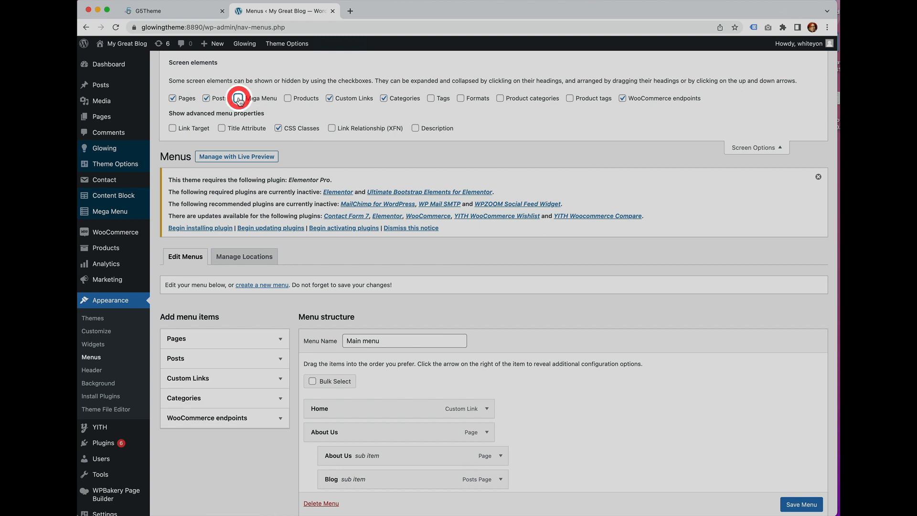
{"action": "left_click", "coordinate": [239, 98]}
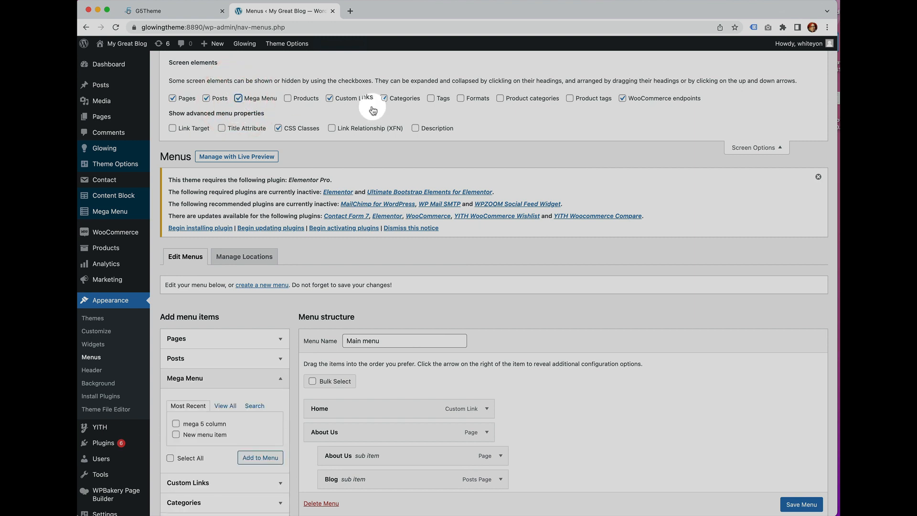
{"action": "left_click", "coordinate": [756, 149]}
Add the mega 5 column item to Main menu and nest it as the first sub item under About Us
{"action": "scroll", "coordinate": [808, 143], "scroll_direction": "down", "scroll_amount": 3}
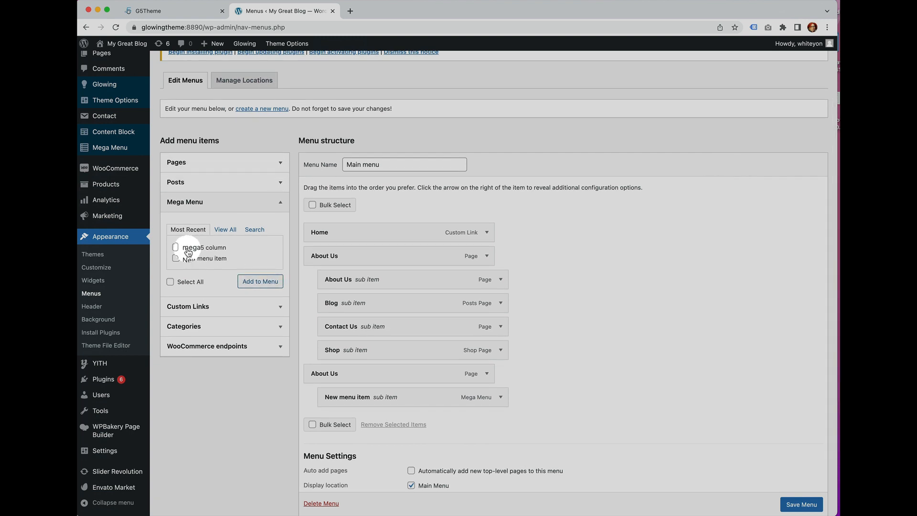
{"action": "left_click", "coordinate": [177, 247]}
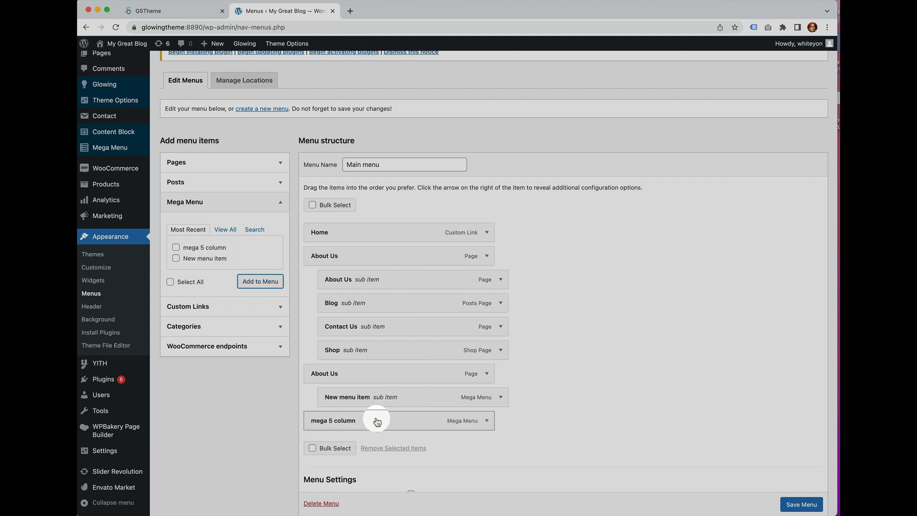
{"action": "left_click_drag", "start_coordinate": [377, 416], "coordinate": [399, 277]}
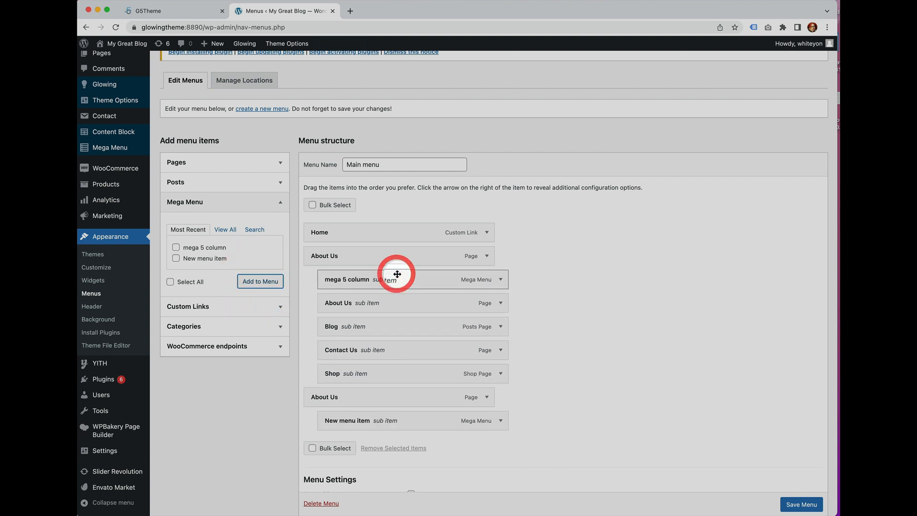
Remove the About Us, Blog and Contact Us sub items beneath the first About Us entry
{"action": "left_click", "coordinate": [500, 303]}
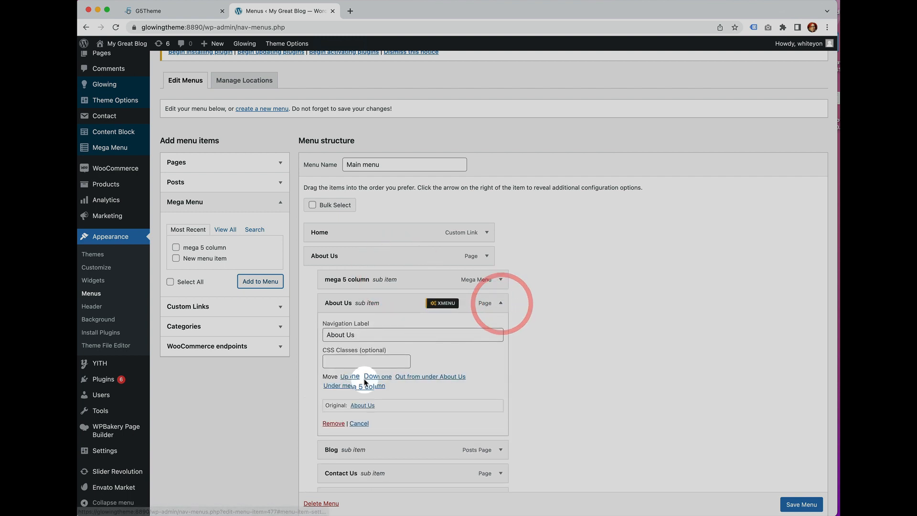
{"action": "left_click", "coordinate": [333, 423]}
{"action": "left_click", "coordinate": [500, 303]}
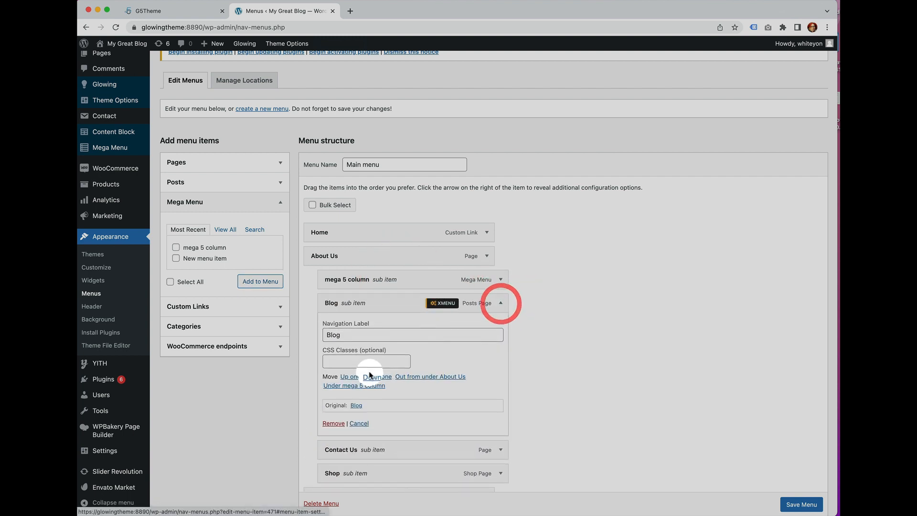
{"action": "left_click", "coordinate": [333, 423]}
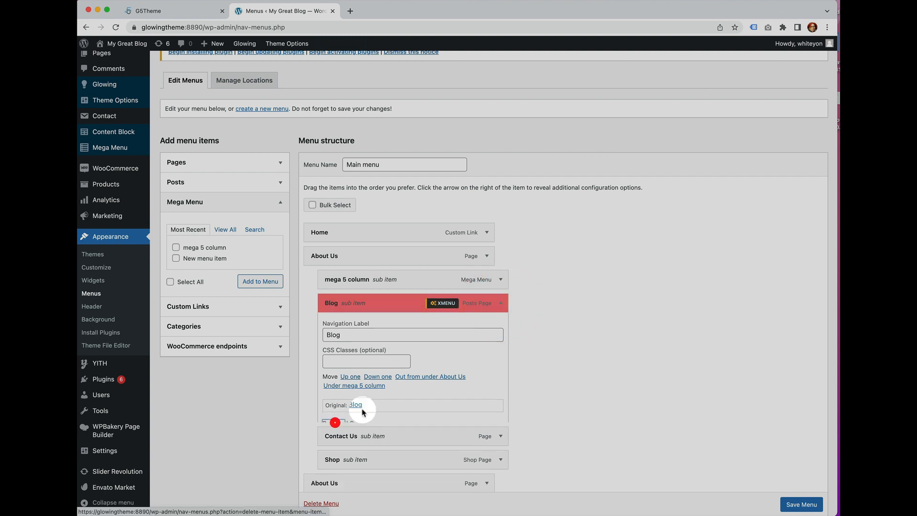
{"action": "left_click", "coordinate": [500, 303]}
{"action": "left_click", "coordinate": [334, 422]}
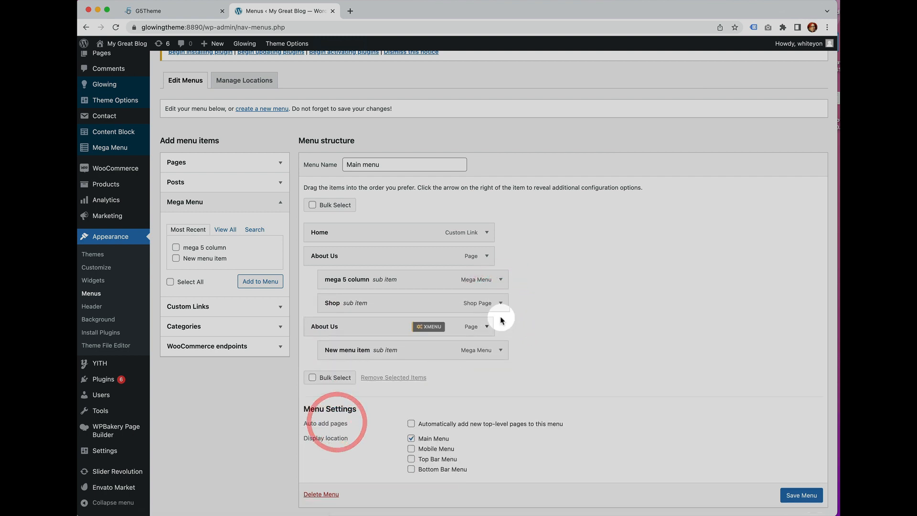
Remove the Shop sub item beneath the first About Us entry and save the menu
{"action": "left_click", "coordinate": [500, 303]}
{"action": "left_click", "coordinate": [334, 425]}
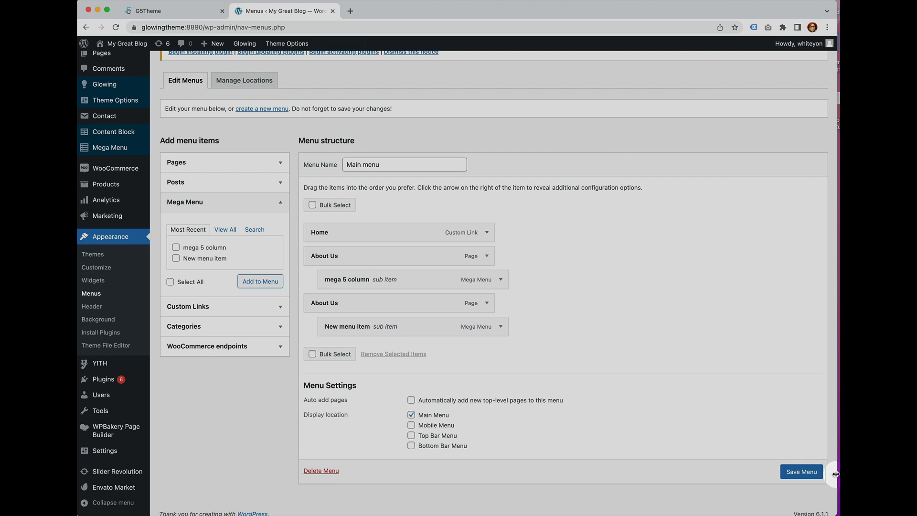
{"action": "left_click", "coordinate": [807, 473]}
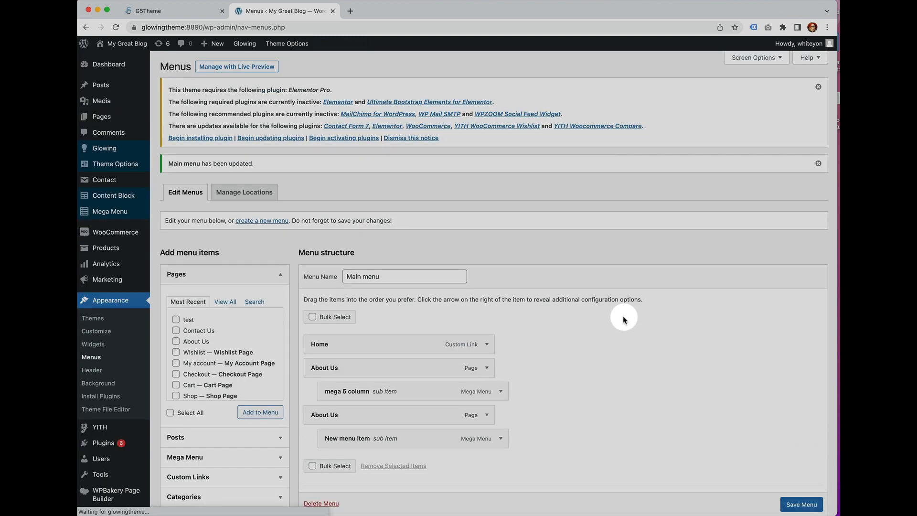
Open the site's front end in a new tab and preview the About Us menu
{"action": "mouse_move", "coordinate": [126, 44]}
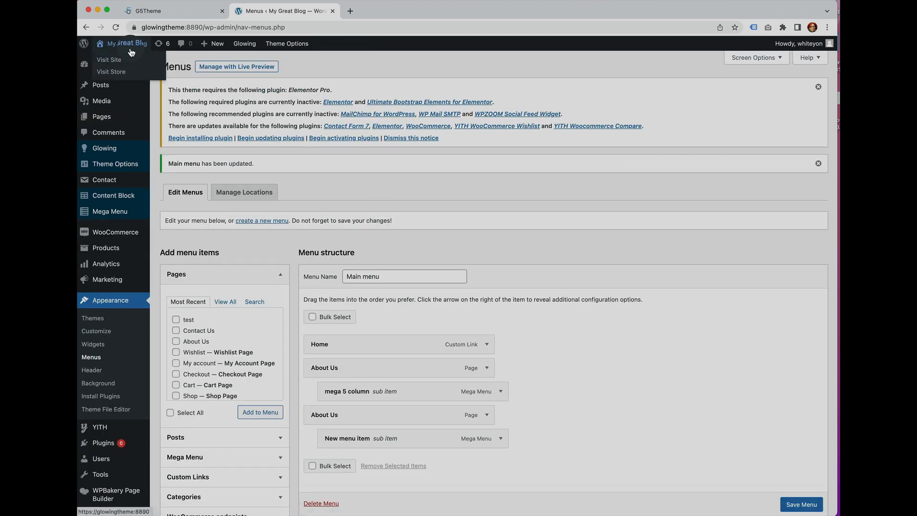
{"action": "right_click", "coordinate": [101, 56]}
{"action": "left_click", "coordinate": [128, 61]}
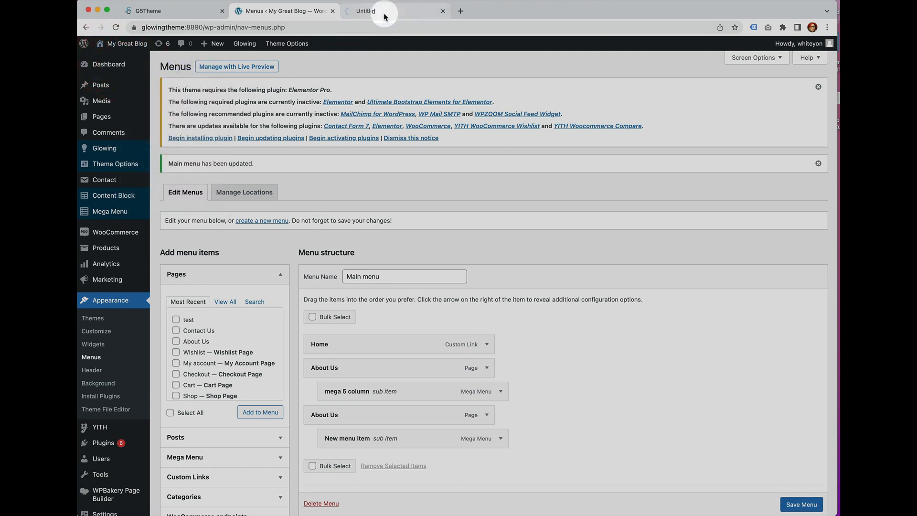
{"action": "left_click", "coordinate": [382, 12]}
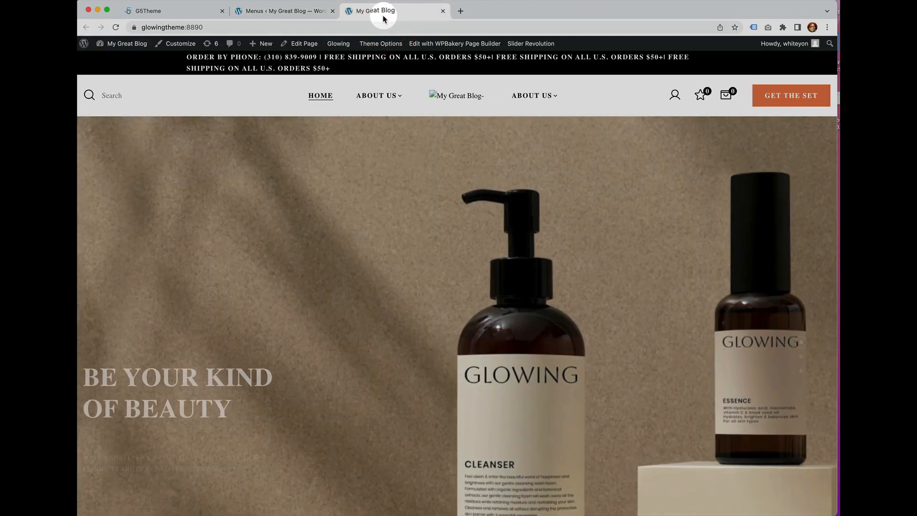
{"action": "mouse_move", "coordinate": [389, 96]}
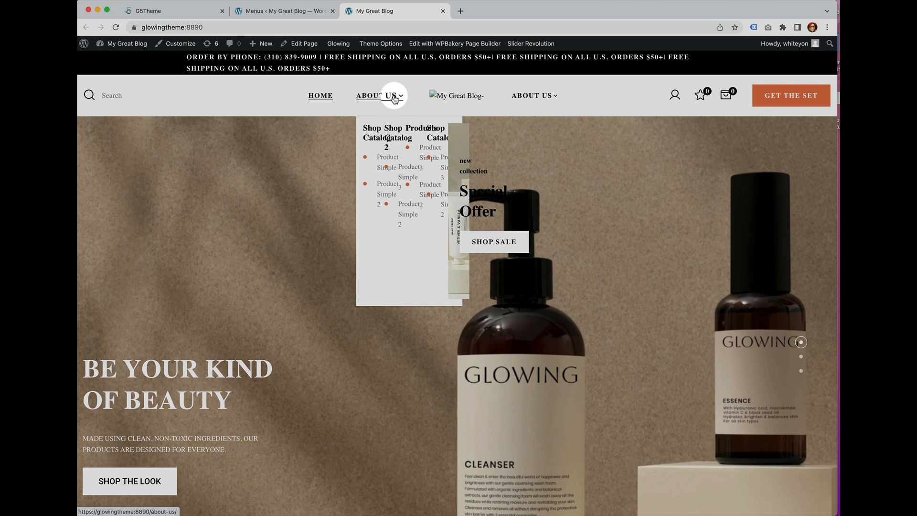
Set the first About Us item's XMENU sub menu width to Full Width, keeping Default position, and save the menu
{"action": "left_click", "coordinate": [302, 11]}
{"action": "scroll", "coordinate": [561, 310], "scroll_direction": "down", "scroll_amount": 2}
{"action": "scroll", "coordinate": [561, 309], "scroll_direction": "down", "scroll_amount": 2}
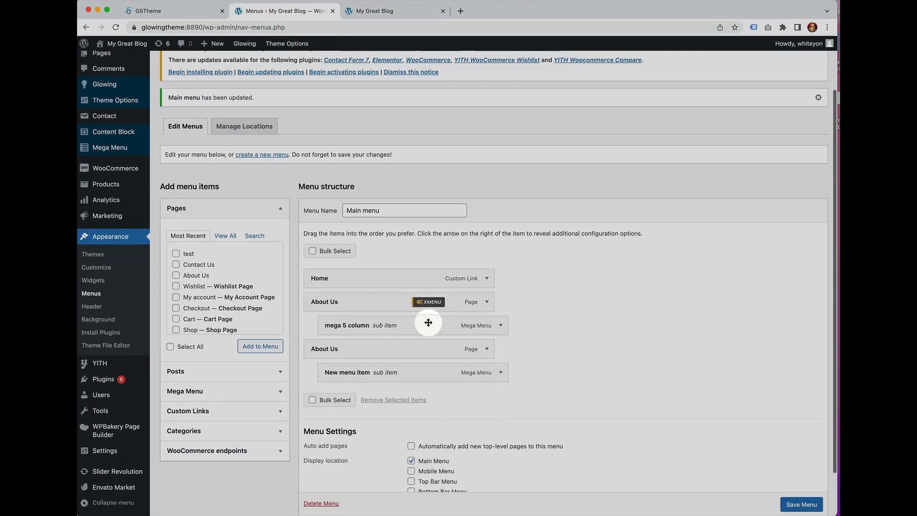
{"action": "mouse_move", "coordinate": [430, 311]}
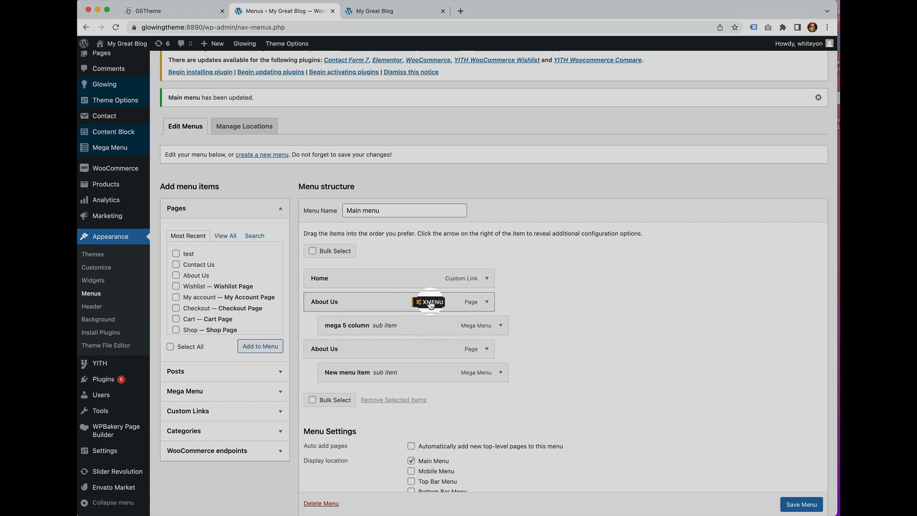
{"action": "left_click", "coordinate": [430, 303]}
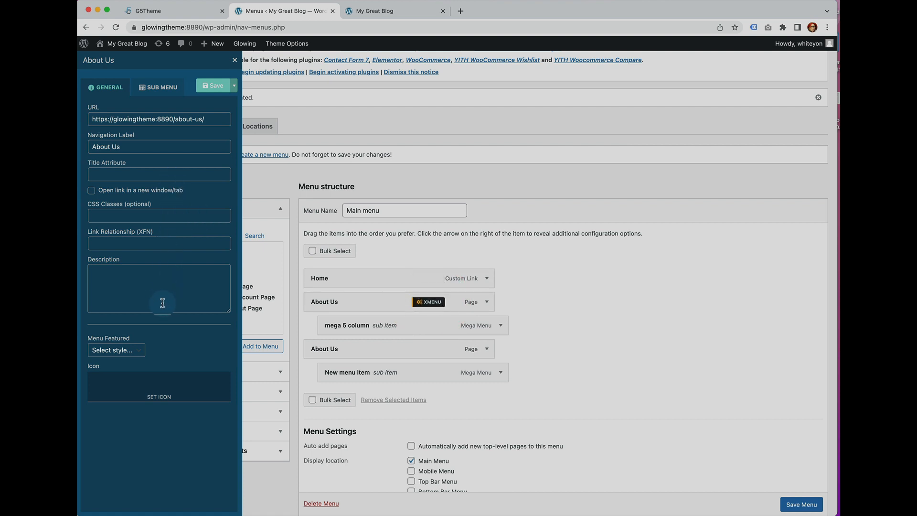
{"action": "left_click", "coordinate": [163, 88]}
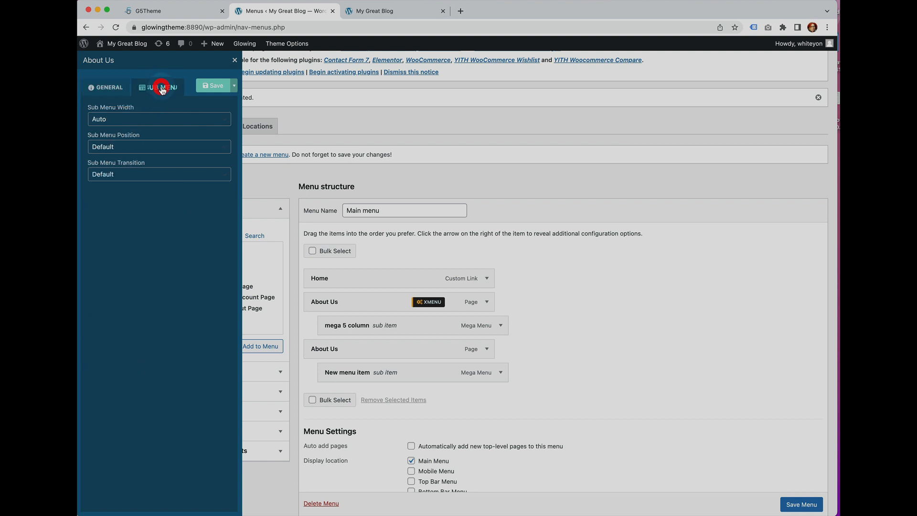
{"action": "left_click", "coordinate": [175, 121]}
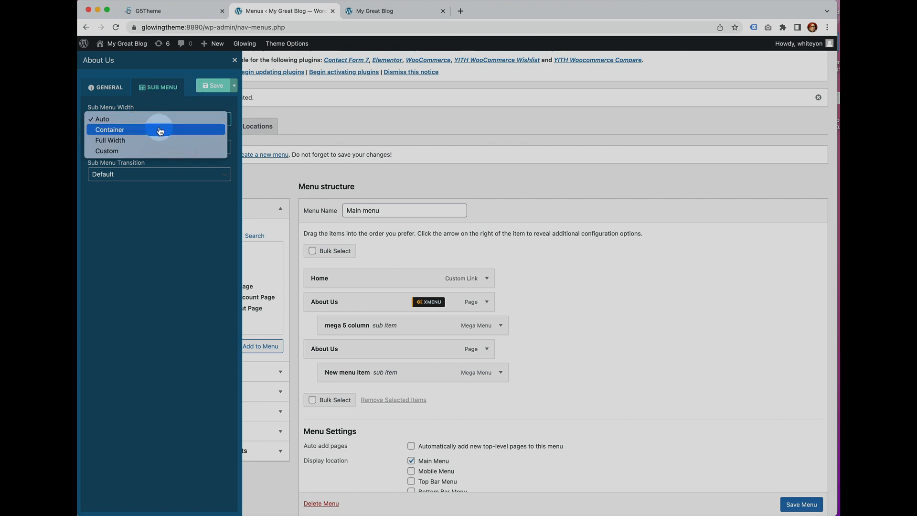
{"action": "left_click", "coordinate": [151, 151]}
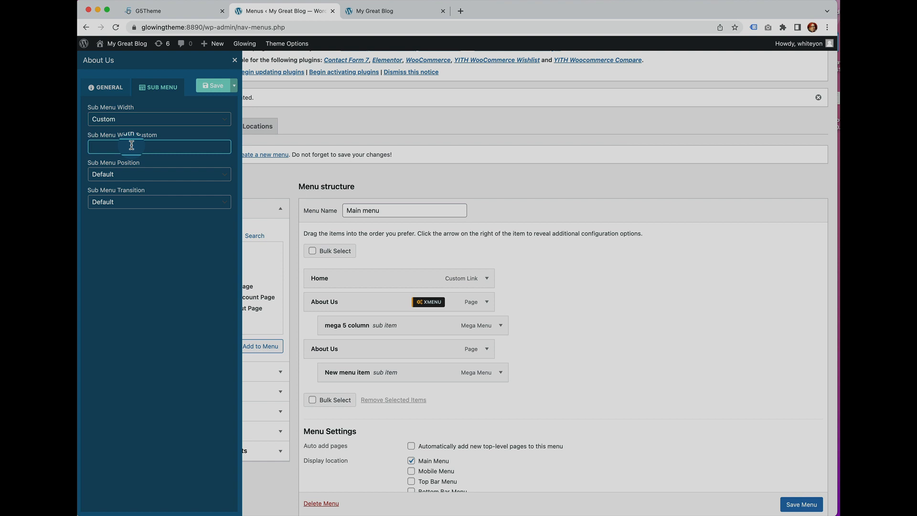
{"action": "left_click", "coordinate": [161, 122]}
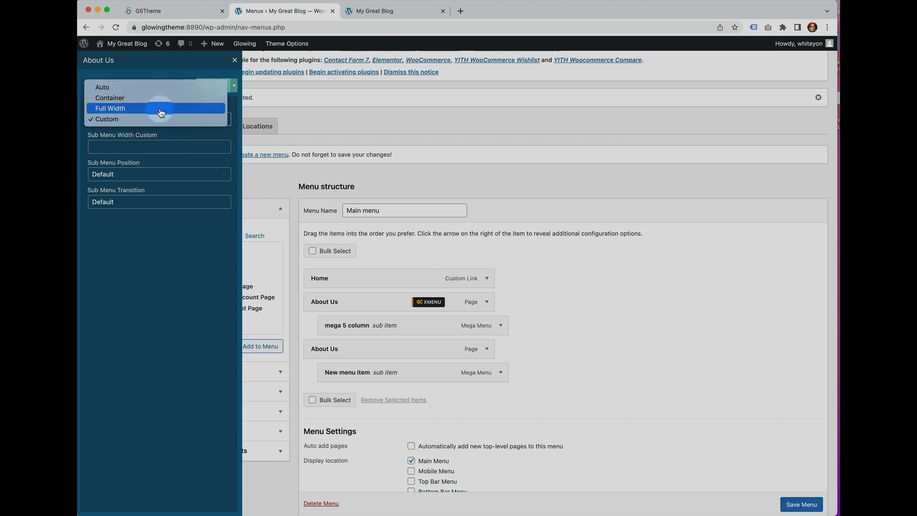
{"action": "left_click", "coordinate": [160, 113]}
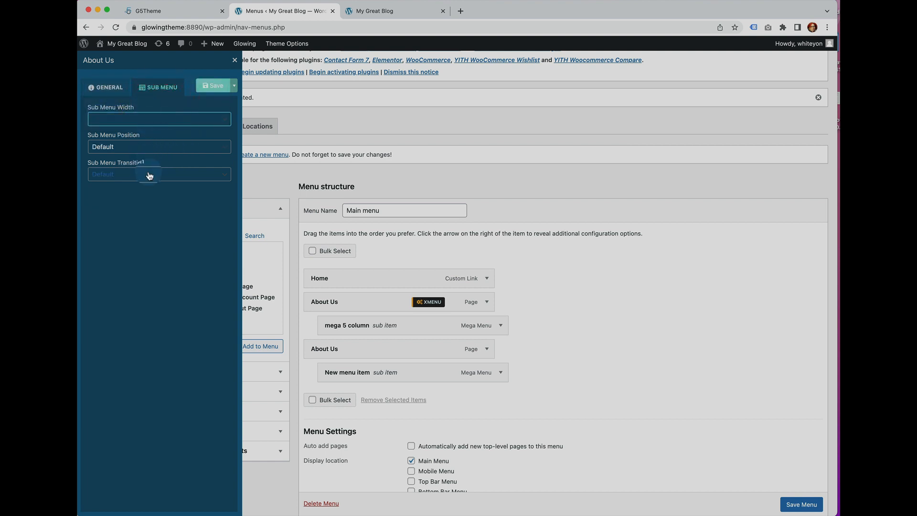
{"action": "left_click", "coordinate": [162, 146]}
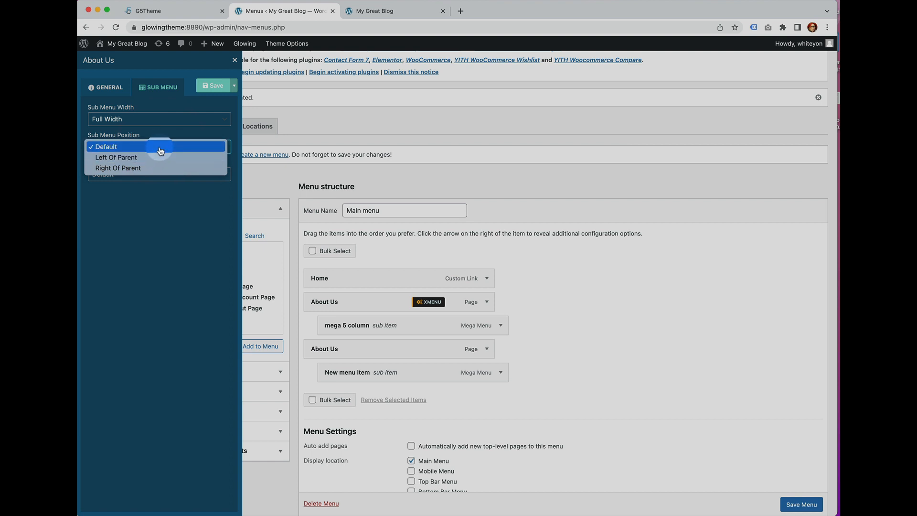
{"action": "left_click", "coordinate": [160, 148]}
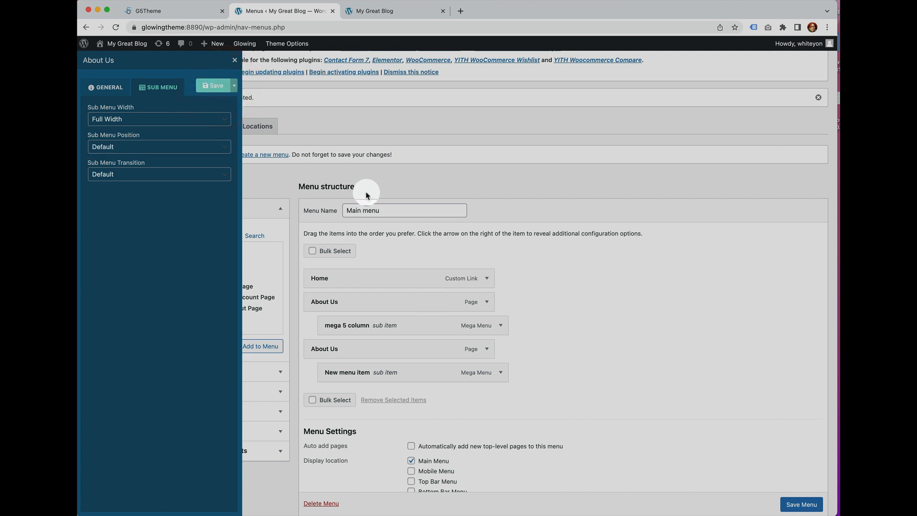
{"action": "scroll", "coordinate": [784, 456], "scroll_direction": "down", "scroll_amount": 1}
{"action": "left_click", "coordinate": [802, 491]}
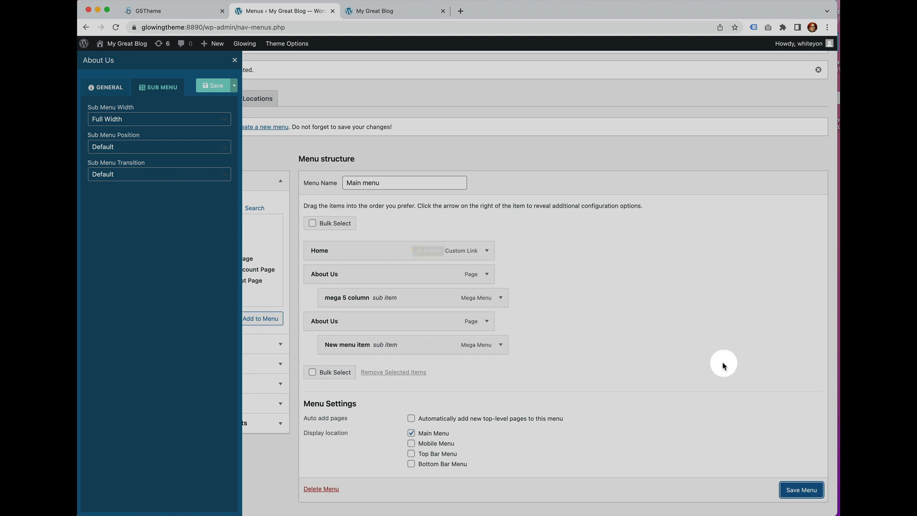
{"action": "left_click", "coordinate": [802, 491]}
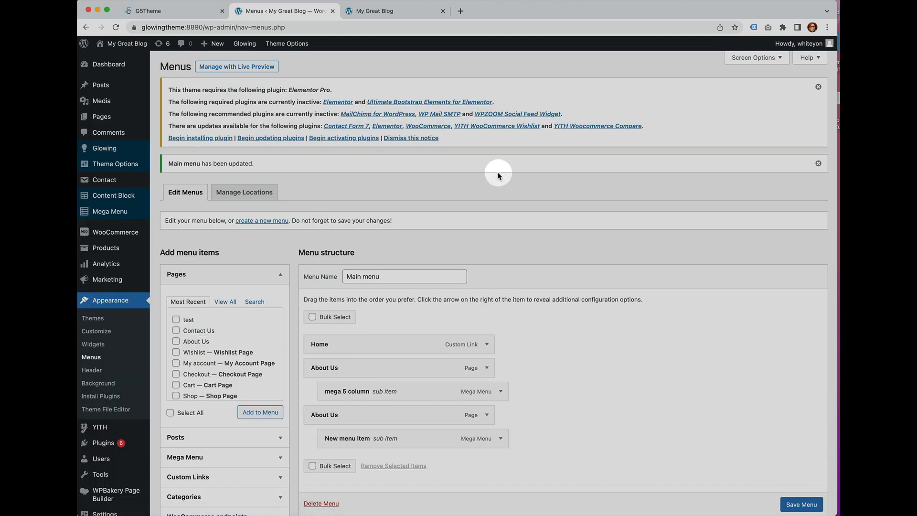
Reload the site's front end and preview the About Us dropdown
{"action": "left_click", "coordinate": [404, 13]}
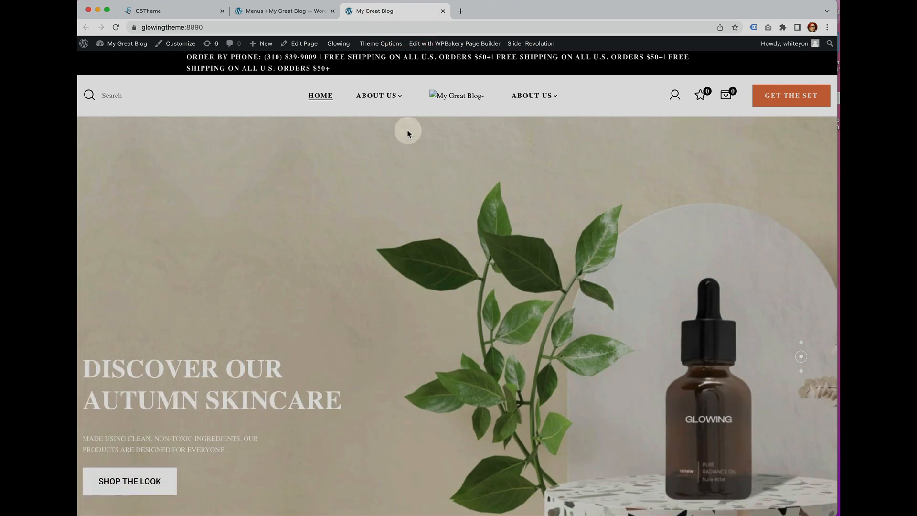
{"action": "key", "text": "super+r"}
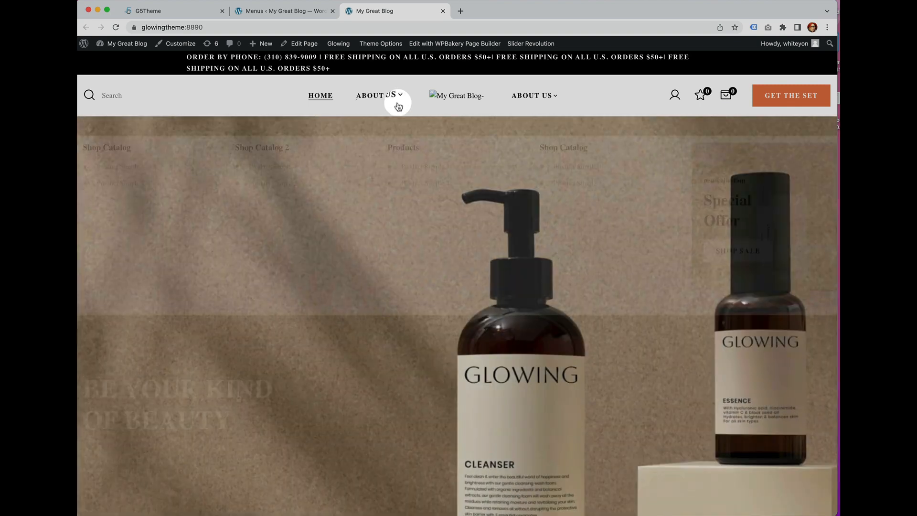
{"action": "mouse_move", "coordinate": [391, 96]}
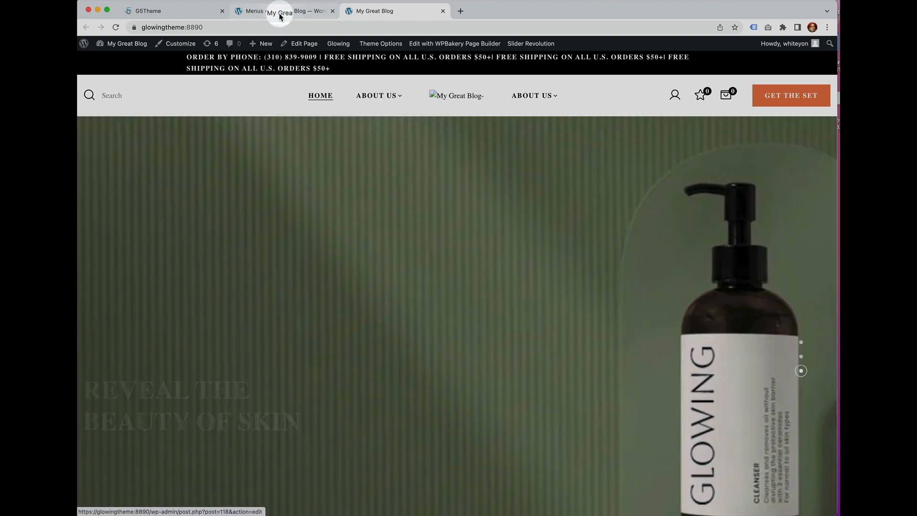
Add the New menu item mega menu to Main menu and nest it under the first About Us entry
{"action": "left_click", "coordinate": [280, 14]}
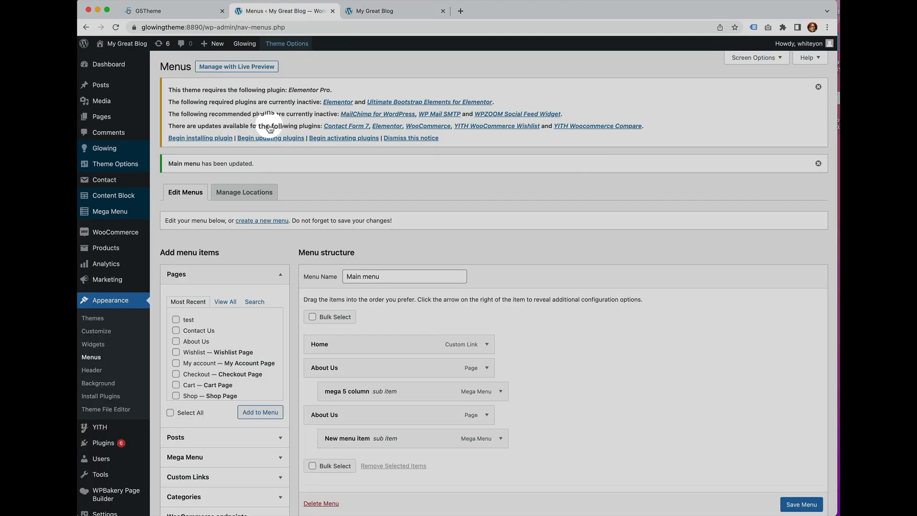
{"action": "left_click", "coordinate": [266, 457]}
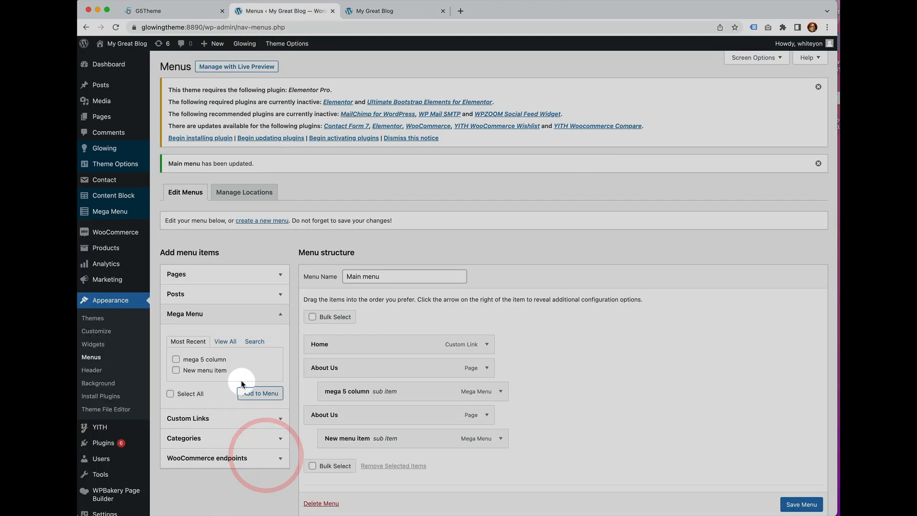
{"action": "left_click", "coordinate": [176, 371]}
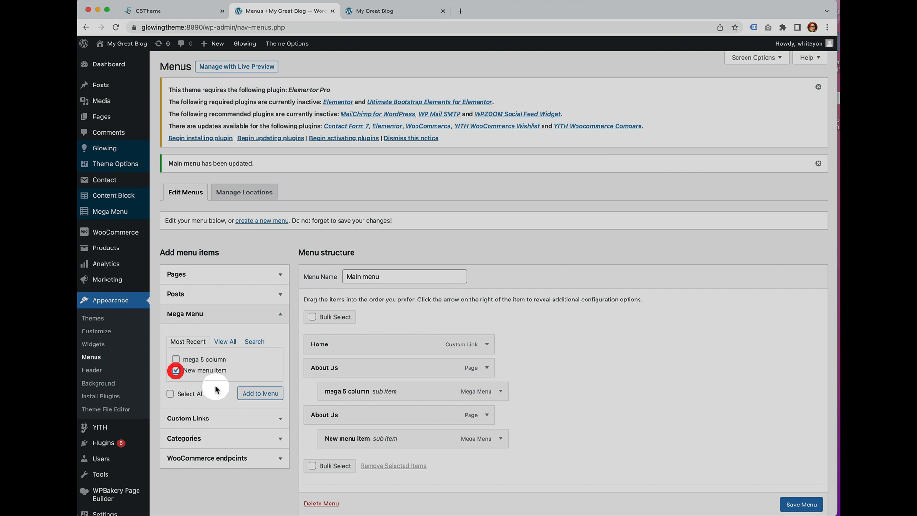
{"action": "left_click", "coordinate": [260, 393]}
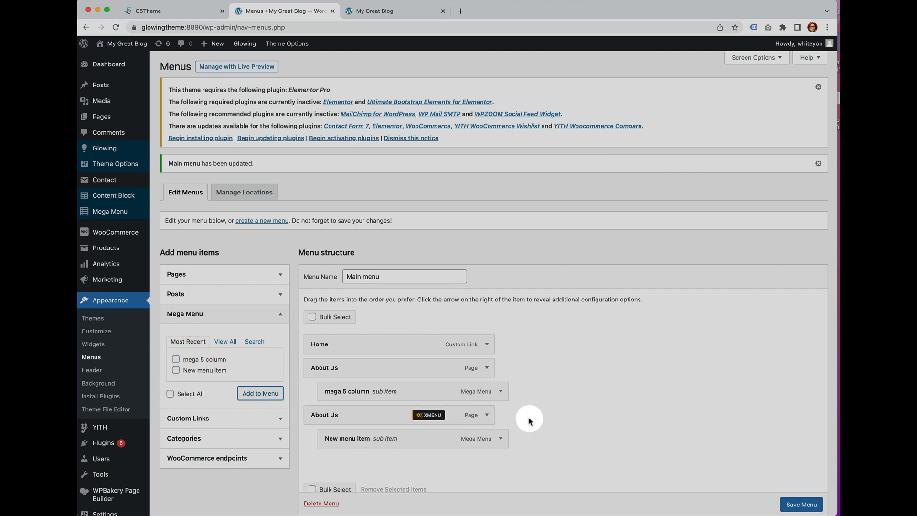
{"action": "left_click_drag", "start_coordinate": [358, 460], "coordinate": [388, 388]}
Remove the mega 5 column sub item from under the first About Us and save the menu
{"action": "left_click", "coordinate": [500, 415]}
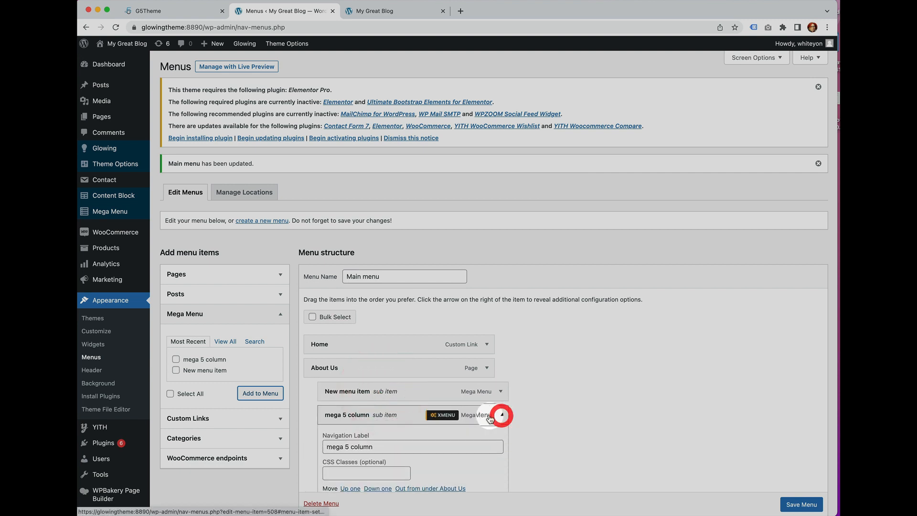
{"action": "scroll", "coordinate": [505, 475], "scroll_direction": "down", "scroll_amount": 3}
{"action": "scroll", "coordinate": [329, 492], "scroll_direction": "down", "scroll_amount": 2}
{"action": "left_click", "coordinate": [333, 439]}
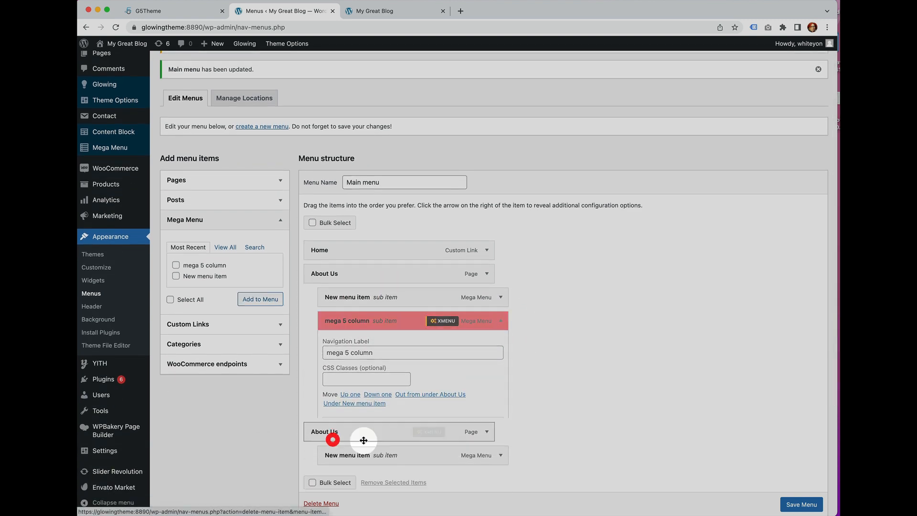
{"action": "left_click", "coordinate": [795, 488]}
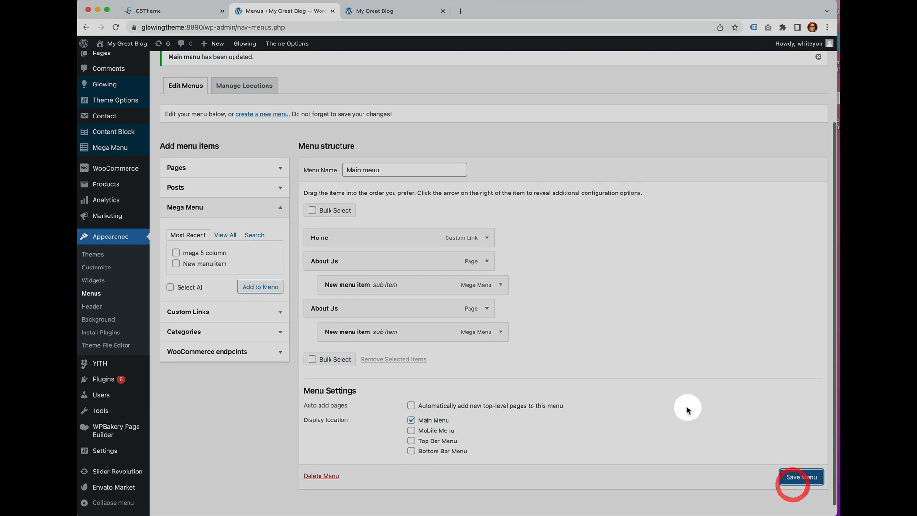
{"action": "left_click", "coordinate": [802, 477]}
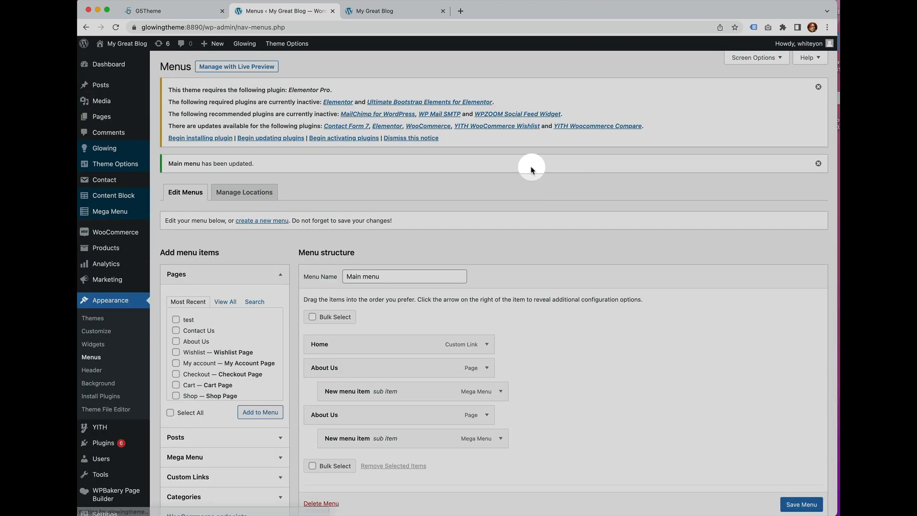
Reload the site's front end to check the About Us mega menu
{"action": "left_click", "coordinate": [380, 13]}
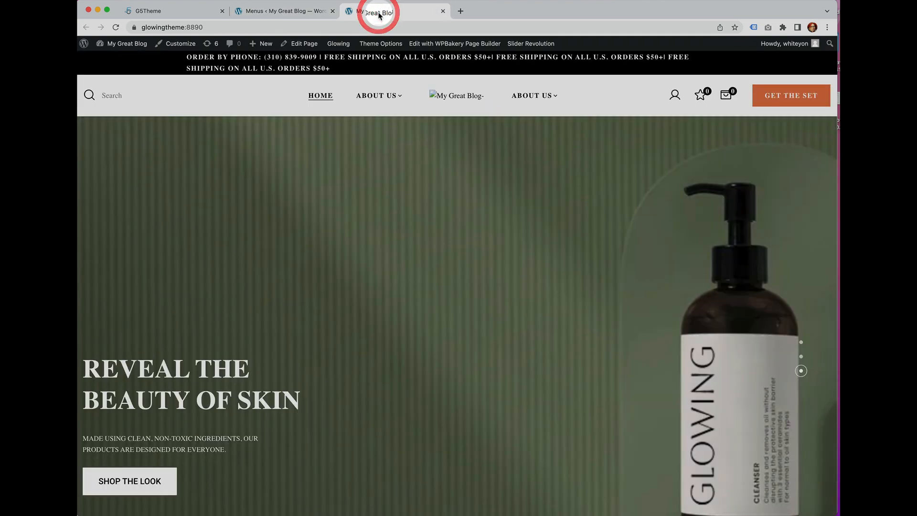
{"action": "key", "text": "super+r"}
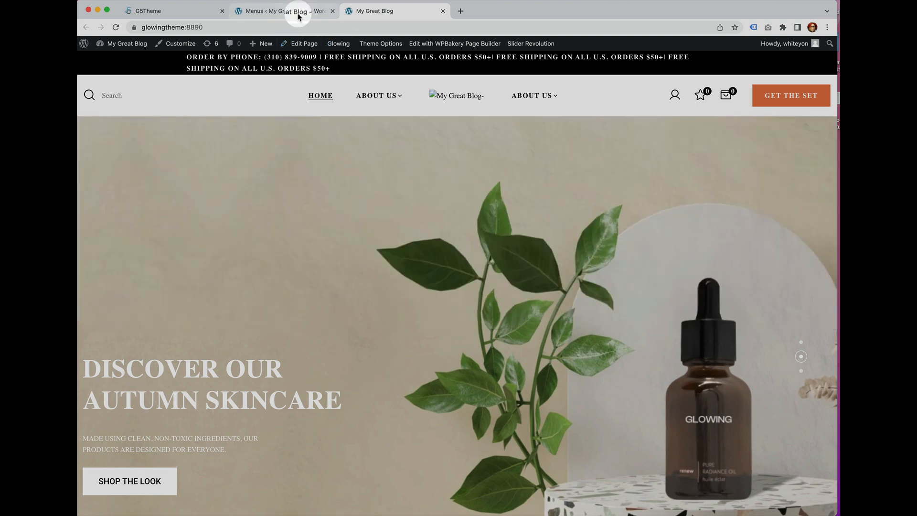
Add a new Mega Menu titled New 2 column and switch it to the WPBakery backend editor
{"action": "left_click", "coordinate": [298, 14]}
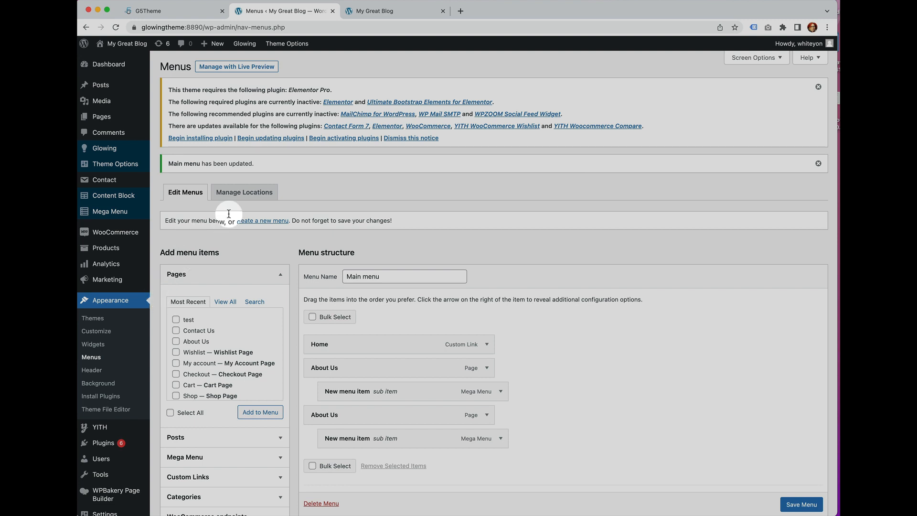
{"action": "left_click", "coordinate": [173, 209]}
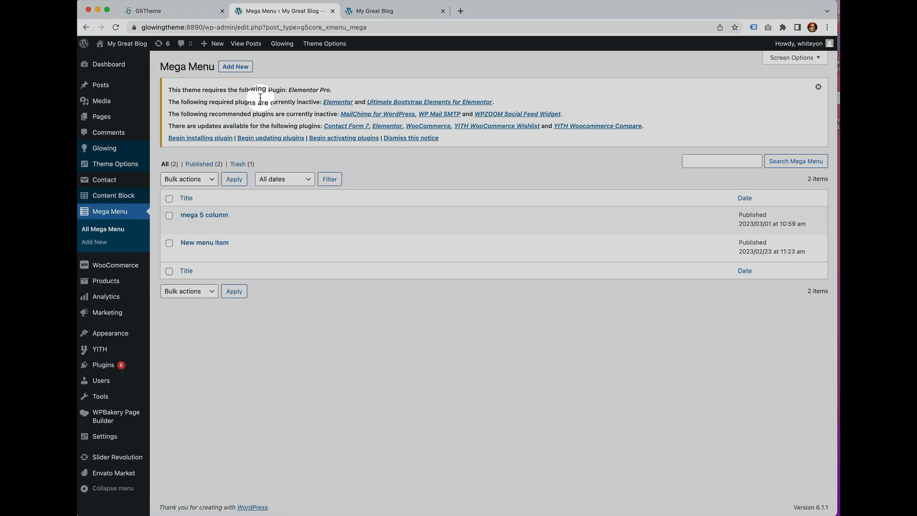
{"action": "left_click", "coordinate": [237, 67]}
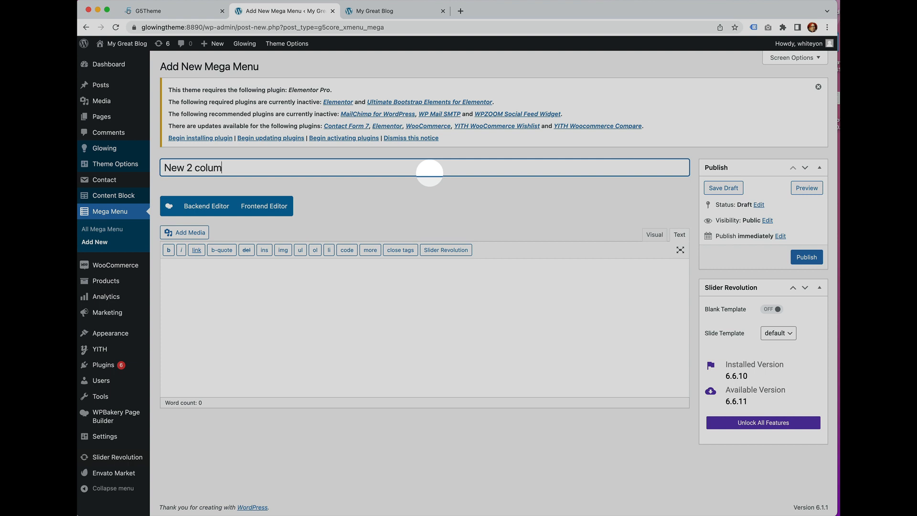
{"action": "left_click", "coordinate": [210, 206]}
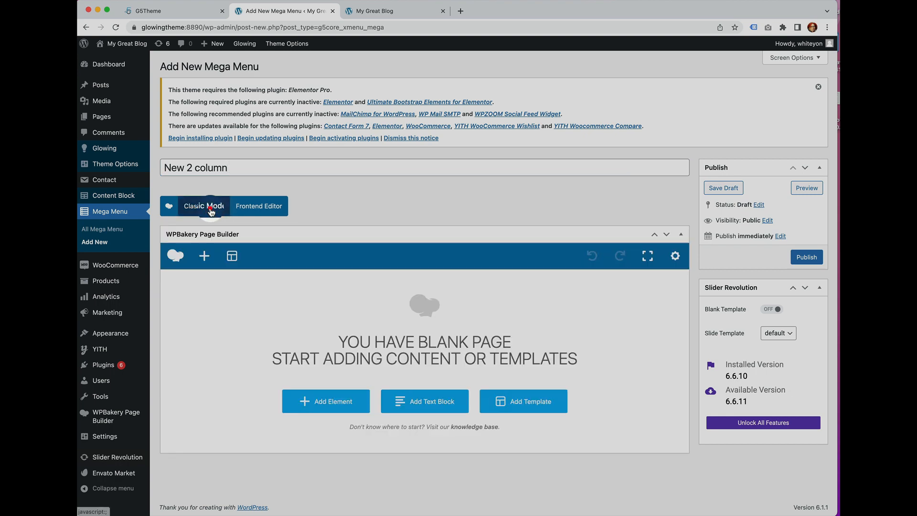
Add a row to the blank page and split it into two equal columns
{"action": "left_click", "coordinate": [335, 401]}
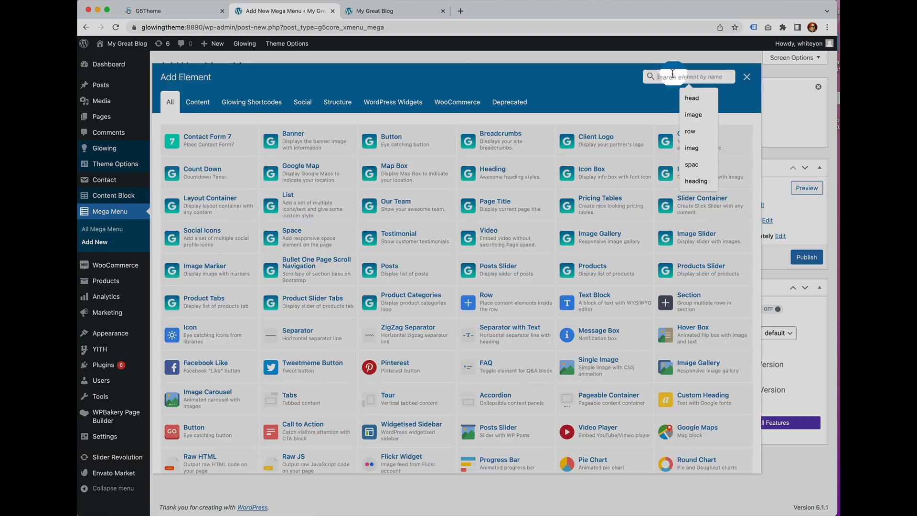
{"action": "left_click", "coordinate": [668, 77]}
{"action": "type", "text": "row"}
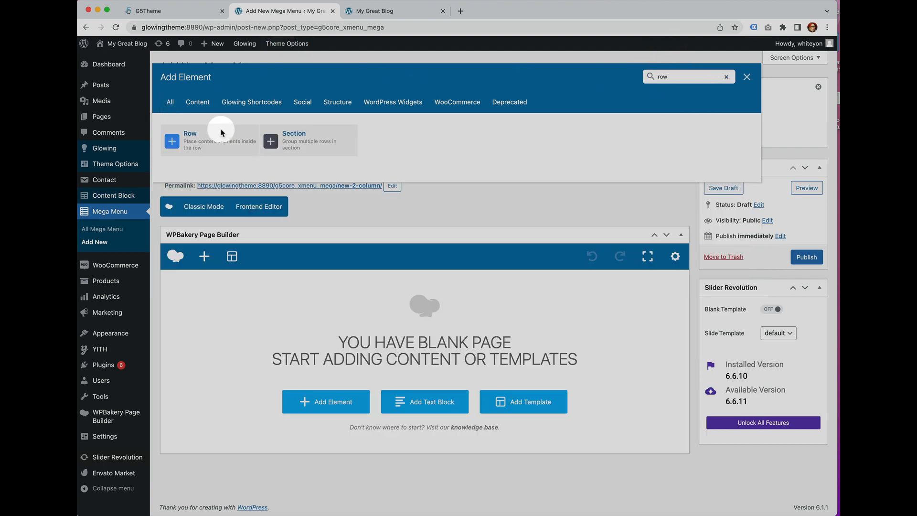
{"action": "left_click", "coordinate": [222, 133]}
{"action": "mouse_move", "coordinate": [193, 287]}
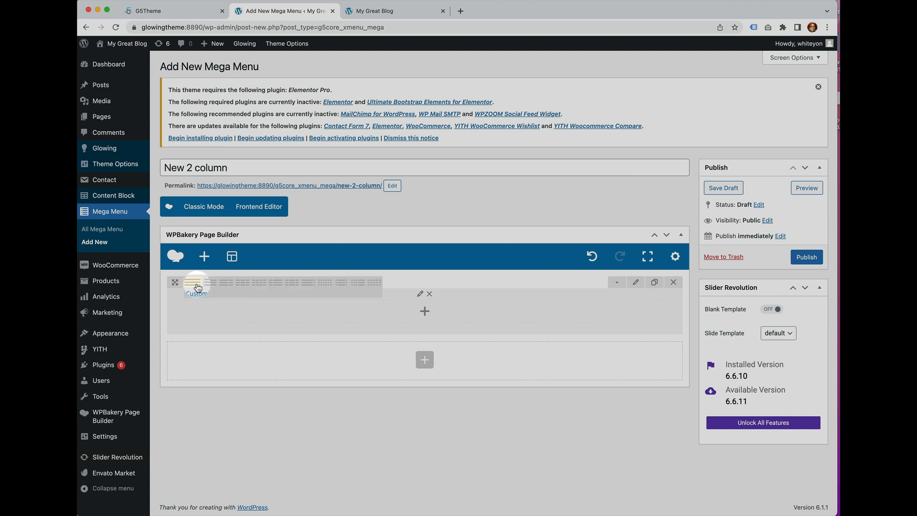
{"action": "left_click", "coordinate": [216, 286]}
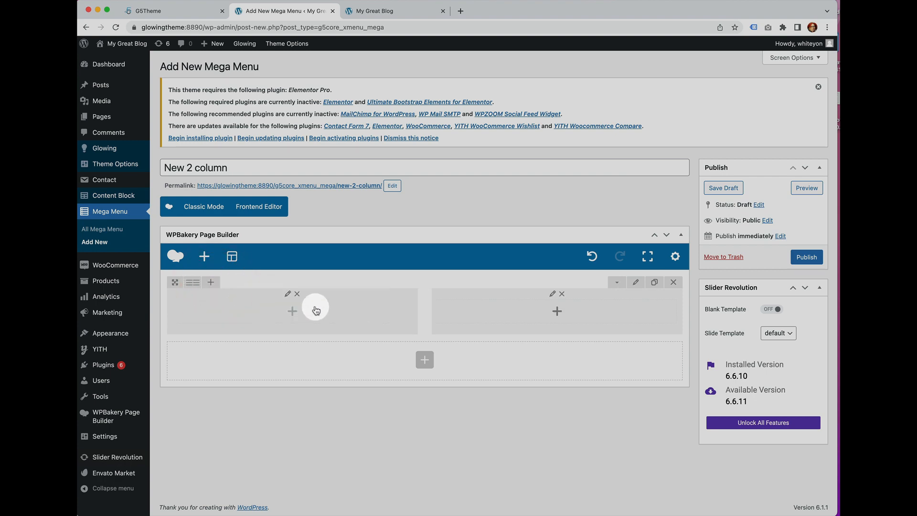
Change the row layout to four equal columns
{"action": "left_click", "coordinate": [295, 311]}
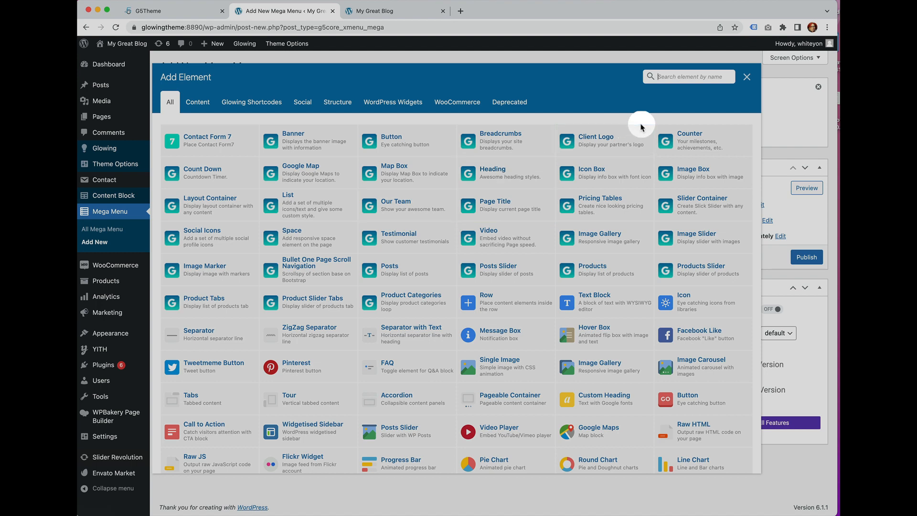
{"action": "left_click", "coordinate": [747, 77]}
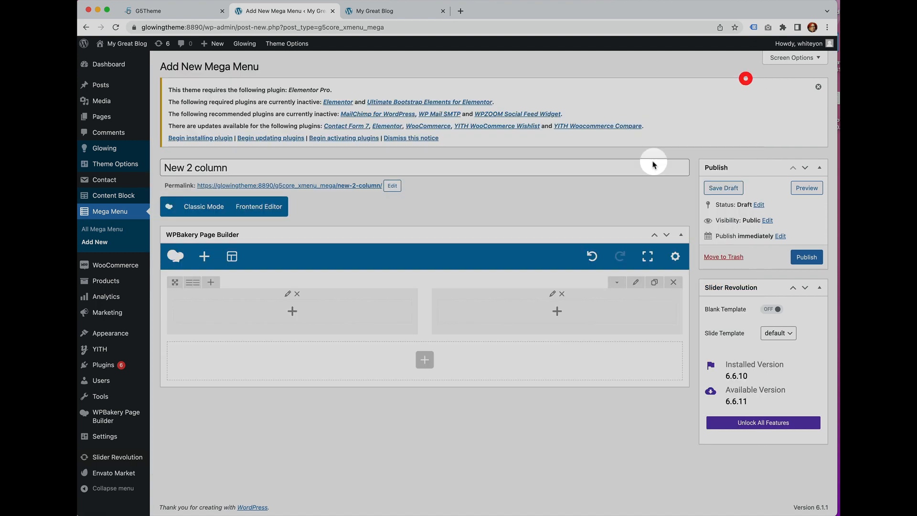
{"action": "mouse_move", "coordinate": [193, 285]}
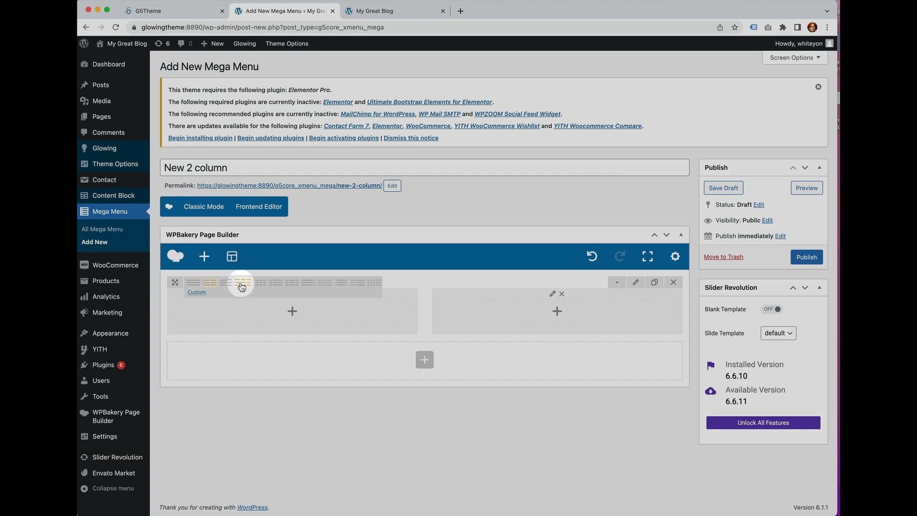
{"action": "left_click", "coordinate": [261, 286]}
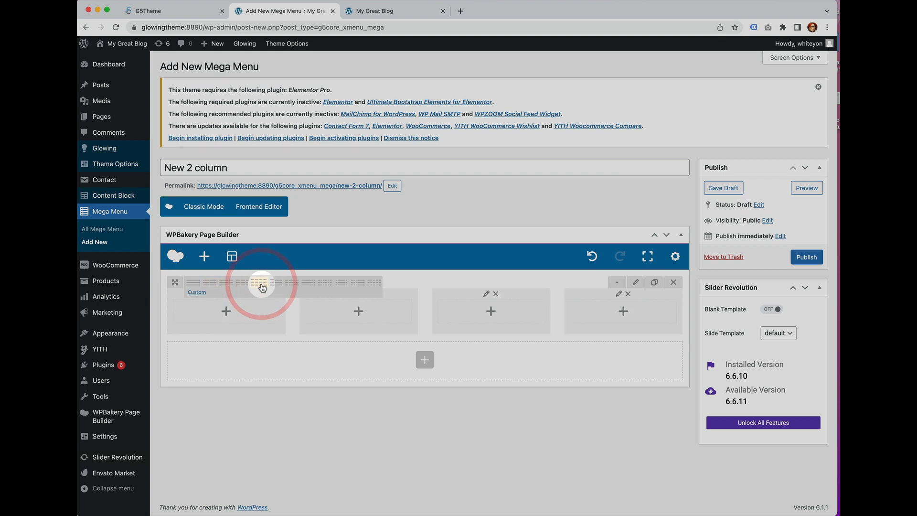
Add a Single Image element with a product photo from the media library to the first column and copy it into the third column
{"action": "left_click", "coordinate": [236, 312]}
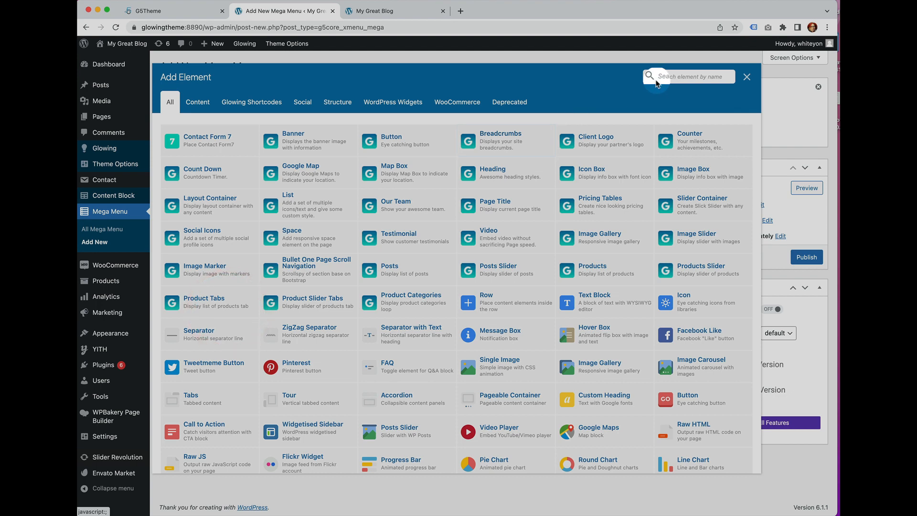
{"action": "left_click", "coordinate": [658, 78]}
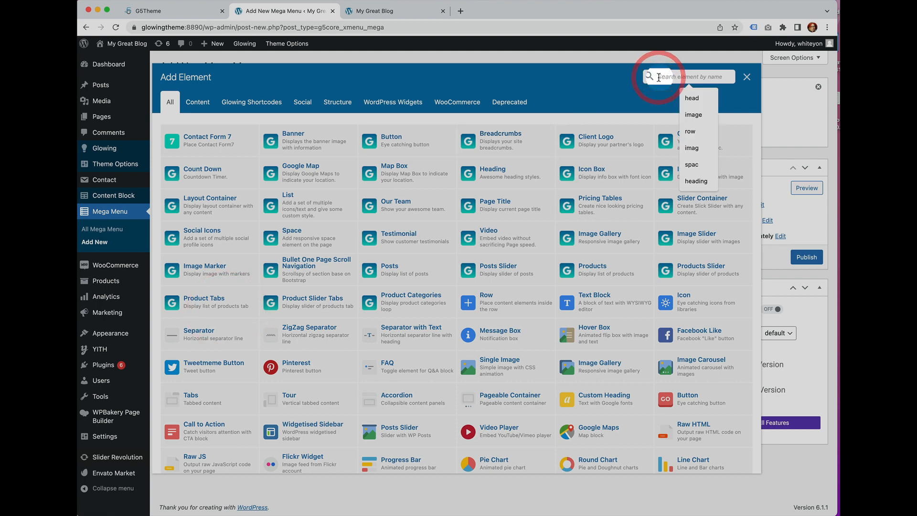
{"action": "type", "text": "imag"}
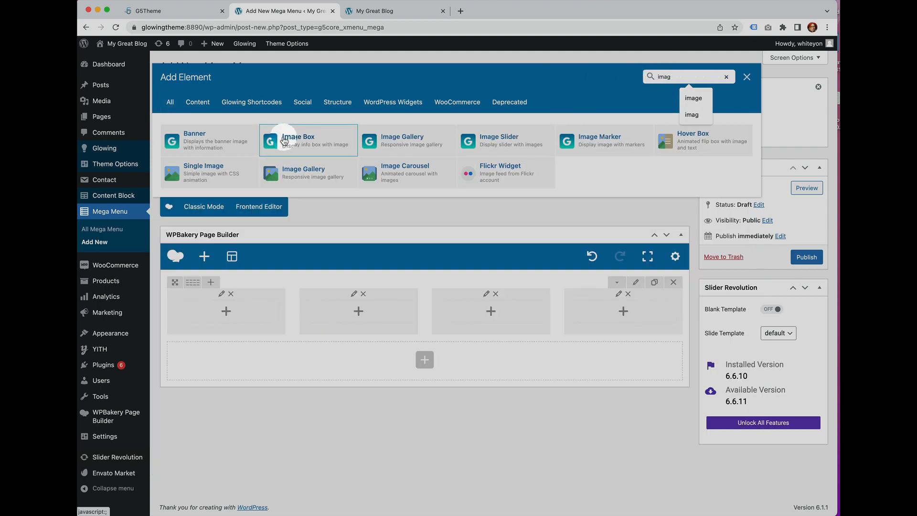
{"action": "left_click", "coordinate": [225, 174]}
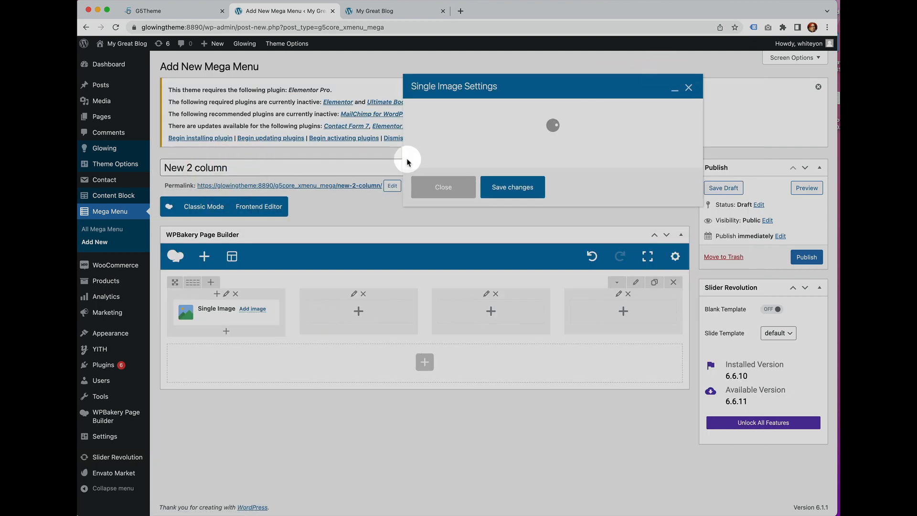
{"action": "left_click", "coordinate": [451, 256]}
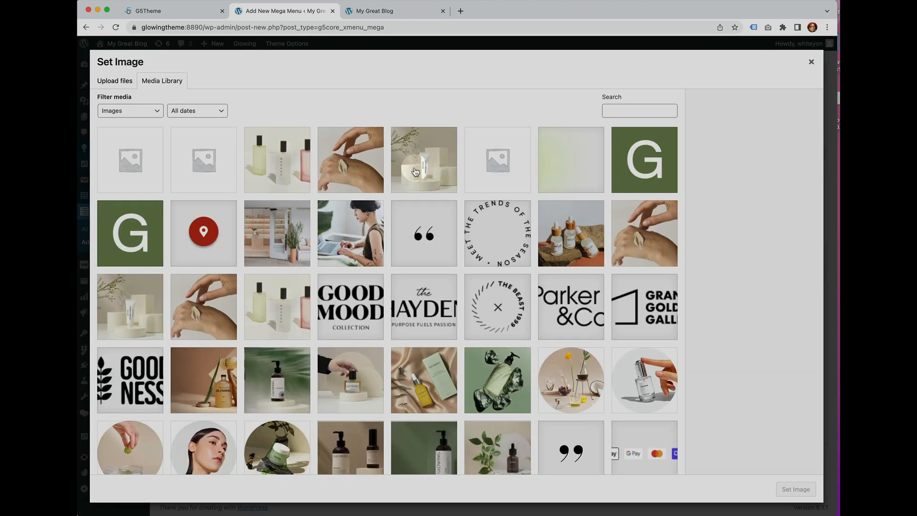
{"action": "left_click", "coordinate": [427, 171]}
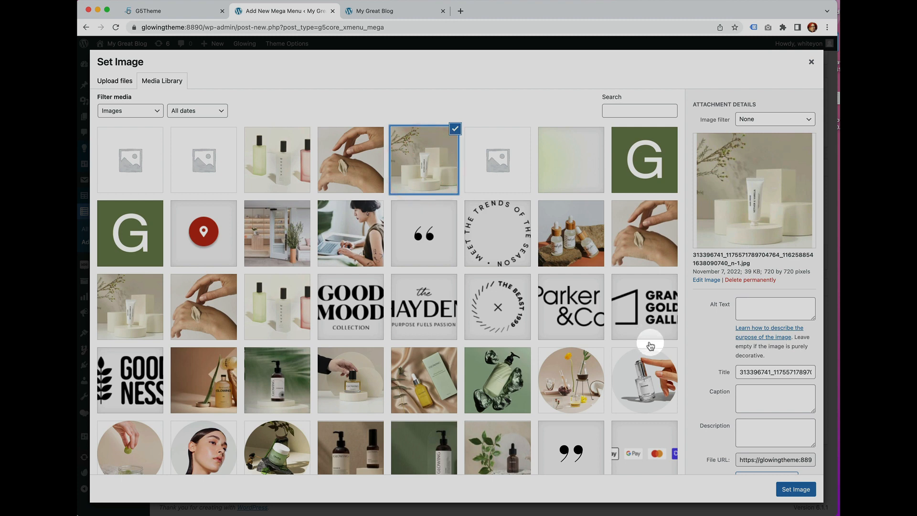
{"action": "left_click", "coordinate": [797, 489]}
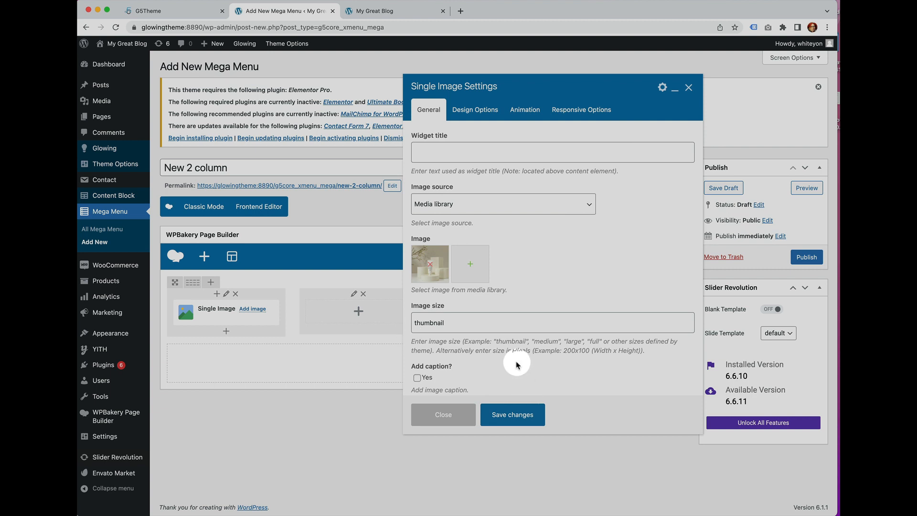
{"action": "left_click", "coordinate": [523, 415]}
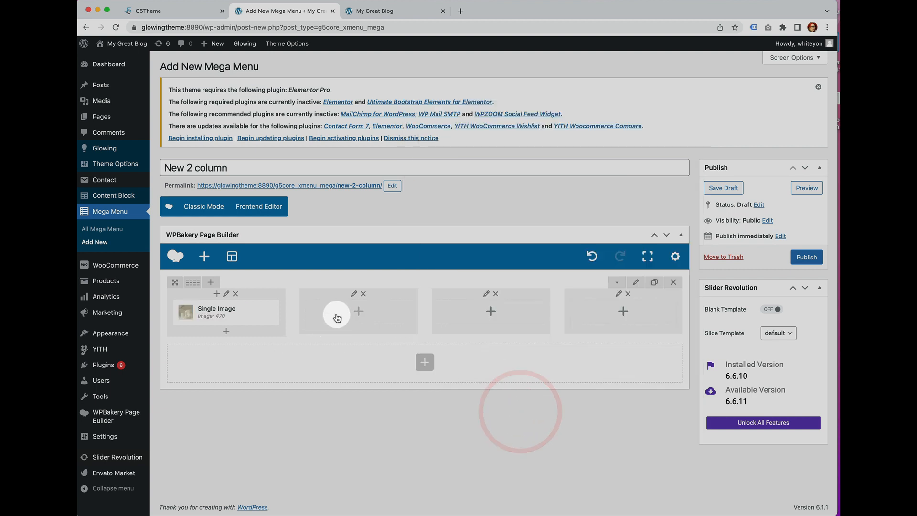
{"action": "mouse_move", "coordinate": [251, 313]}
{"action": "left_mouse_down"}
{"action": "mouse_move", "coordinate": [342, 330]}
{"action": "mouse_move", "coordinate": [503, 316]}
{"action": "mouse_move", "coordinate": [485, 325]}
{"action": "left_mouse_up"}
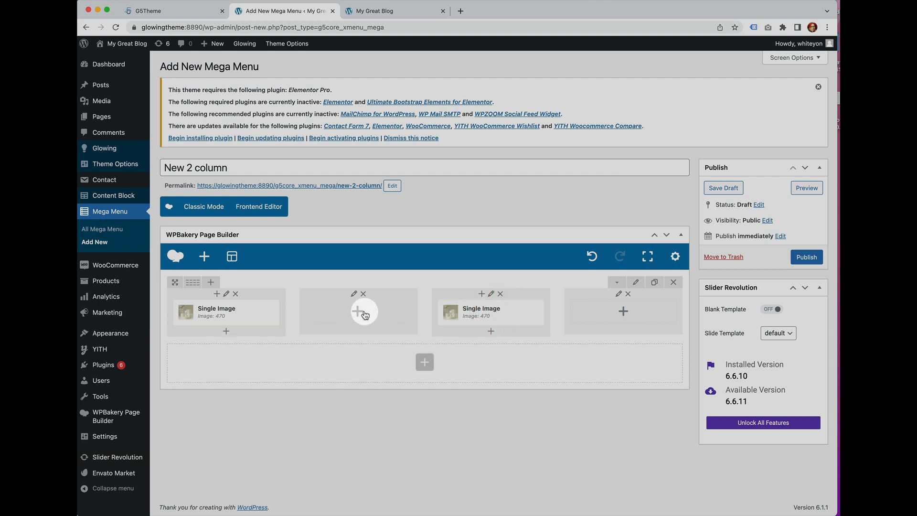
Add a Text Block element with its default text to the second column
{"action": "left_click", "coordinate": [359, 310]}
{"action": "left_click", "coordinate": [661, 76]}
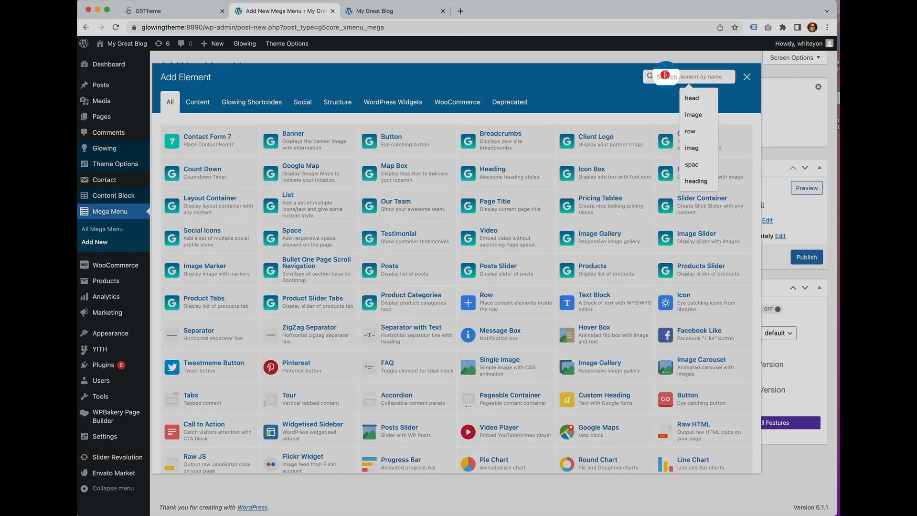
{"action": "type", "text": "text"}
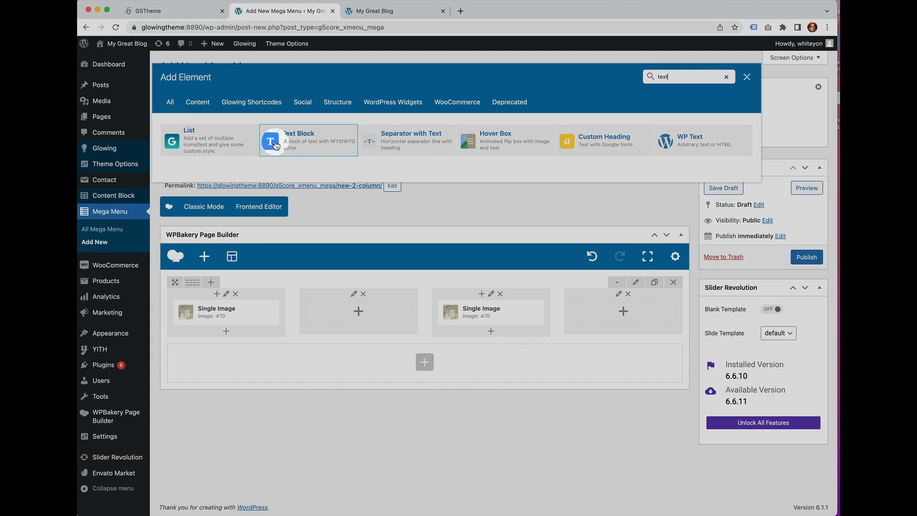
{"action": "left_click", "coordinate": [286, 140]}
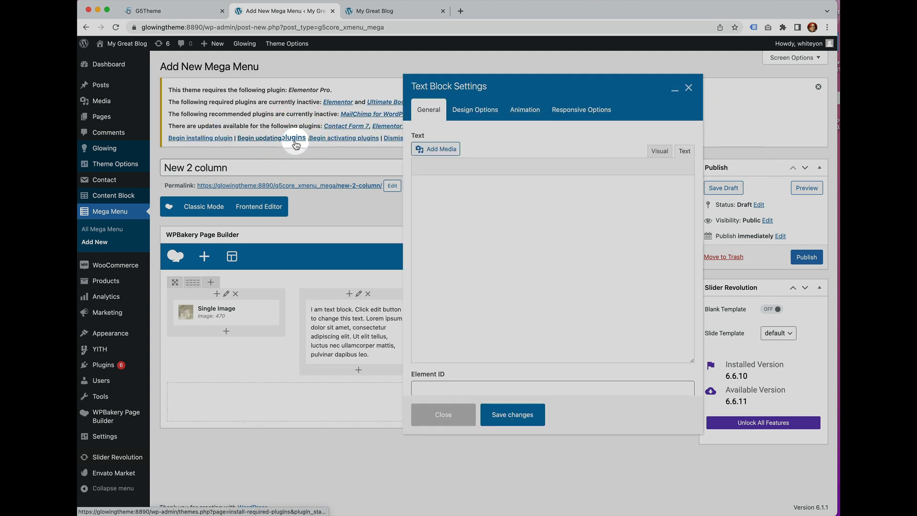
{"action": "left_click", "coordinate": [635, 199]}
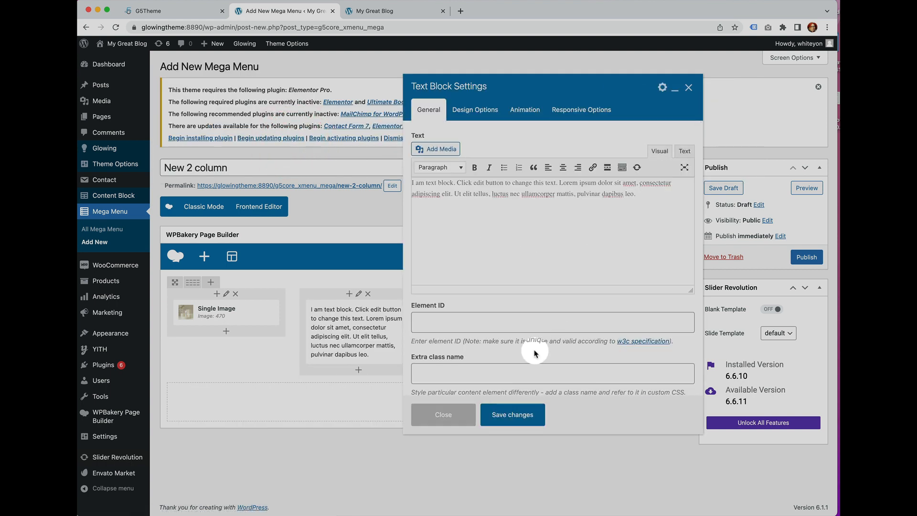
{"action": "left_click", "coordinate": [518, 415]}
Add a Button element below the text block in the second column
{"action": "left_click", "coordinate": [360, 370]}
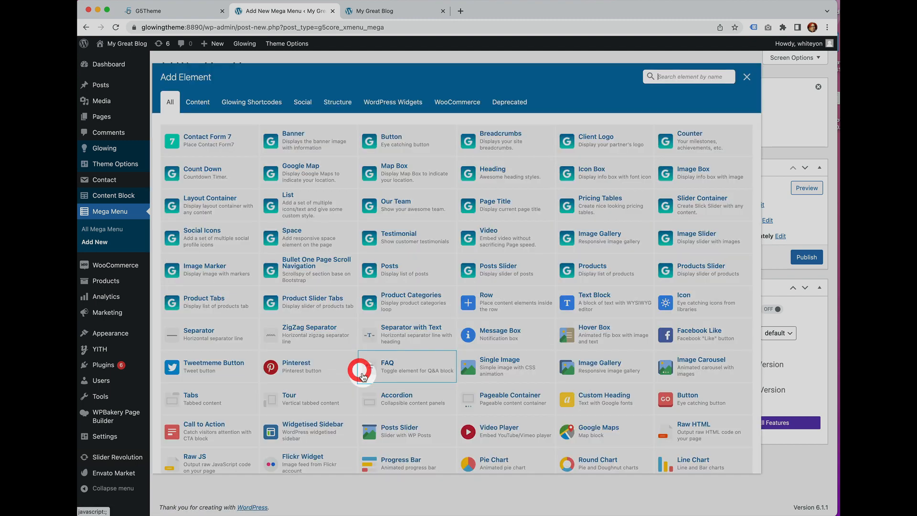
{"action": "left_click", "coordinate": [420, 143]}
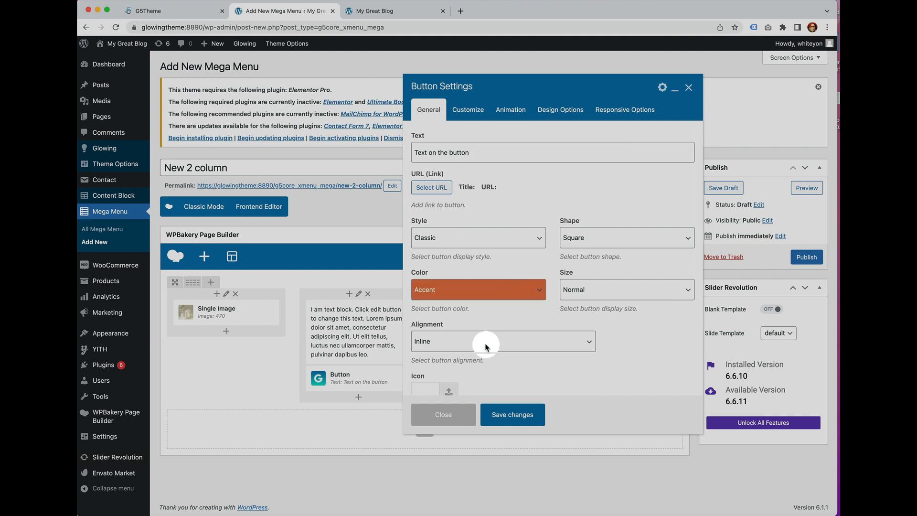
{"action": "left_click", "coordinate": [531, 345]}
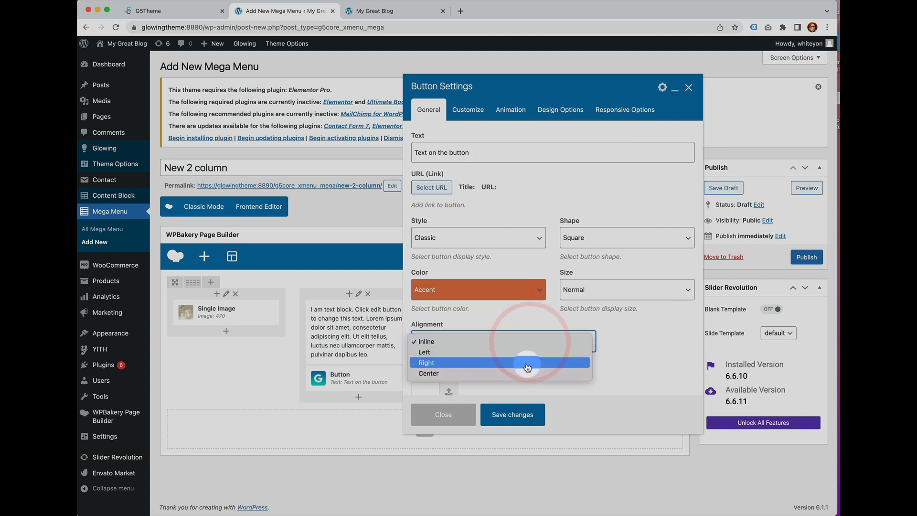
{"action": "left_click", "coordinate": [644, 348]}
{"action": "scroll", "coordinate": [539, 253], "scroll_direction": "down", "scroll_amount": 5}
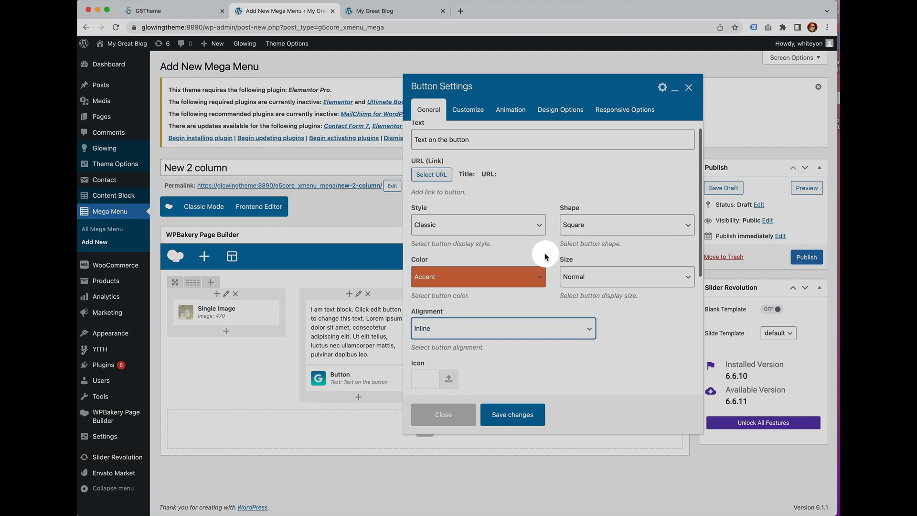
{"action": "scroll", "coordinate": [540, 253], "scroll_direction": "down", "scroll_amount": 3}
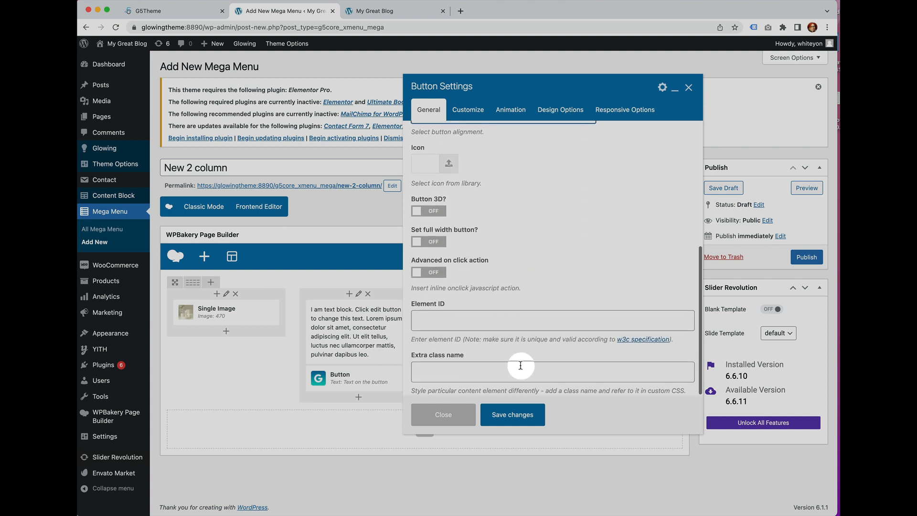
{"action": "left_click", "coordinate": [530, 412]}
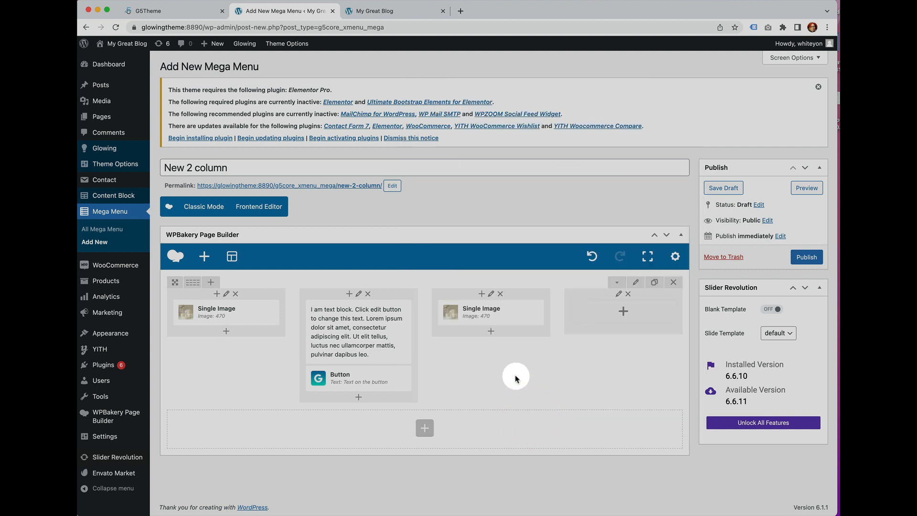
Set the button's link URL to #
{"action": "left_click", "coordinate": [364, 380]}
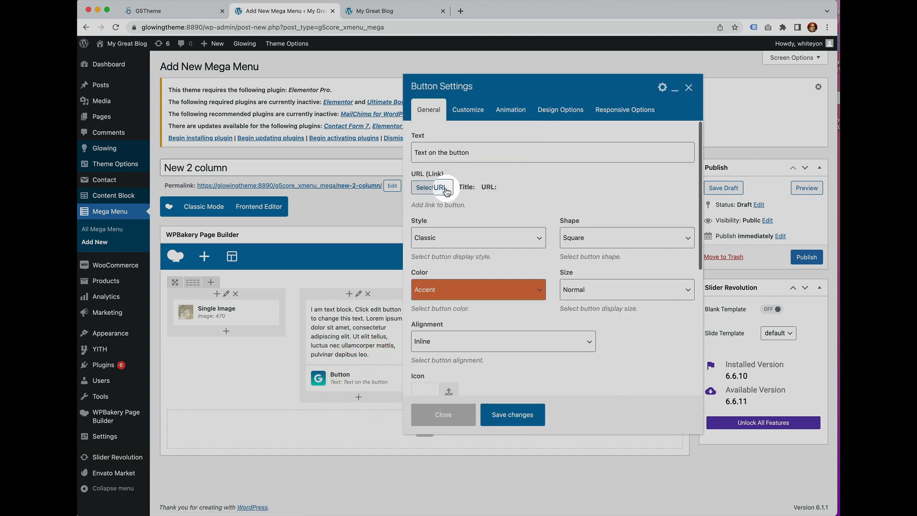
{"action": "left_click", "coordinate": [445, 190]}
{"action": "left_click", "coordinate": [427, 184]}
{"action": "type", "text": "#"}
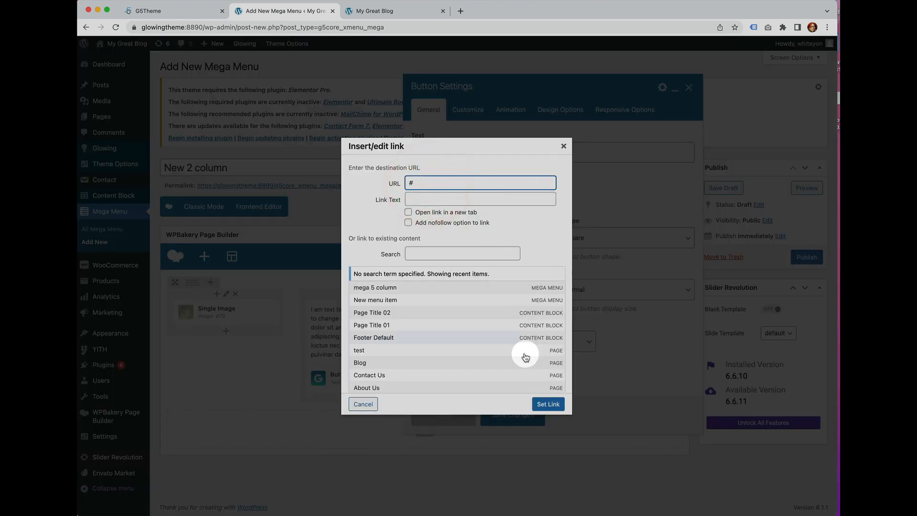
{"action": "left_click", "coordinate": [548, 404]}
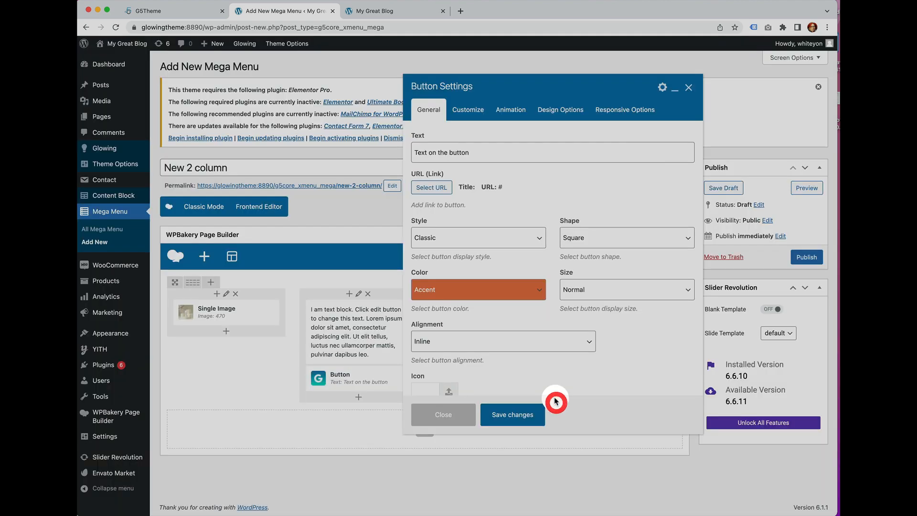
{"action": "left_click", "coordinate": [529, 421]}
Duplicate the text block and button into the fourth column, then publish the mega menu
{"action": "left_click", "coordinate": [383, 332]}
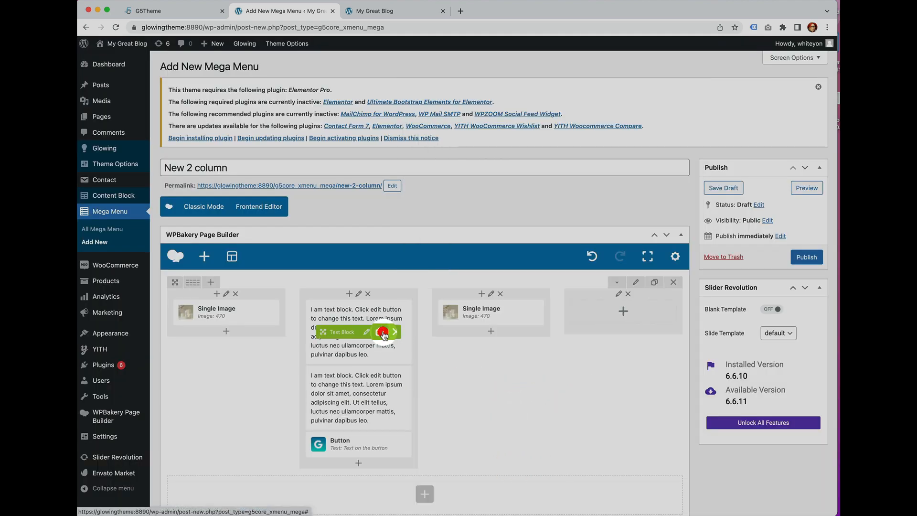
{"action": "left_click_drag", "start_coordinate": [416, 383], "coordinate": [589, 323]}
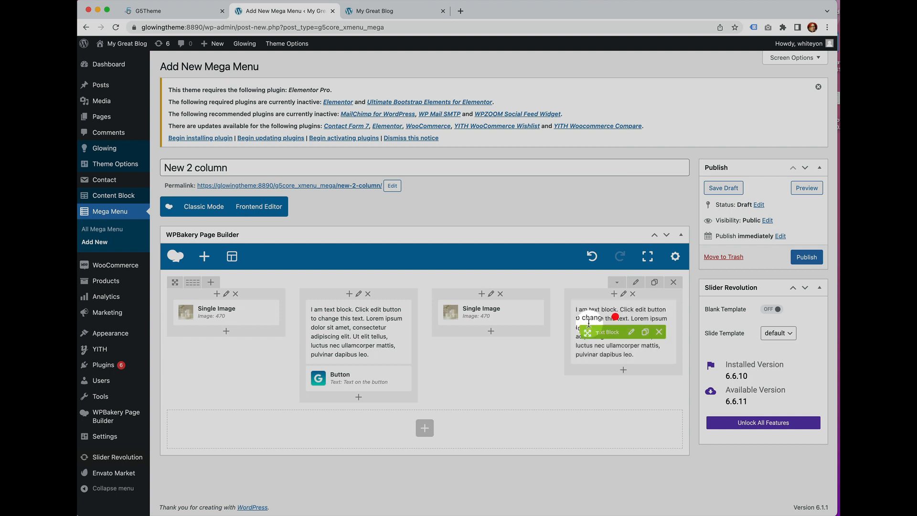
{"action": "left_click", "coordinate": [377, 379]}
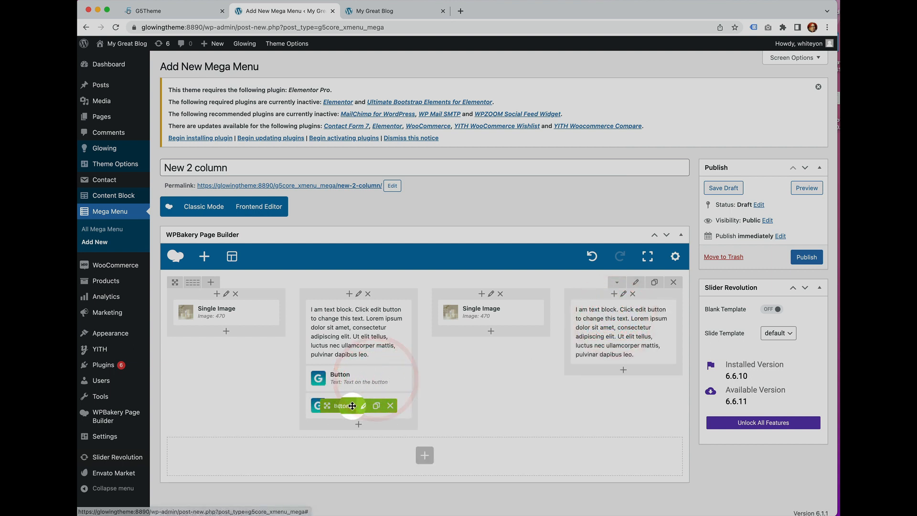
{"action": "left_click_drag", "start_coordinate": [352, 405], "coordinate": [619, 376]}
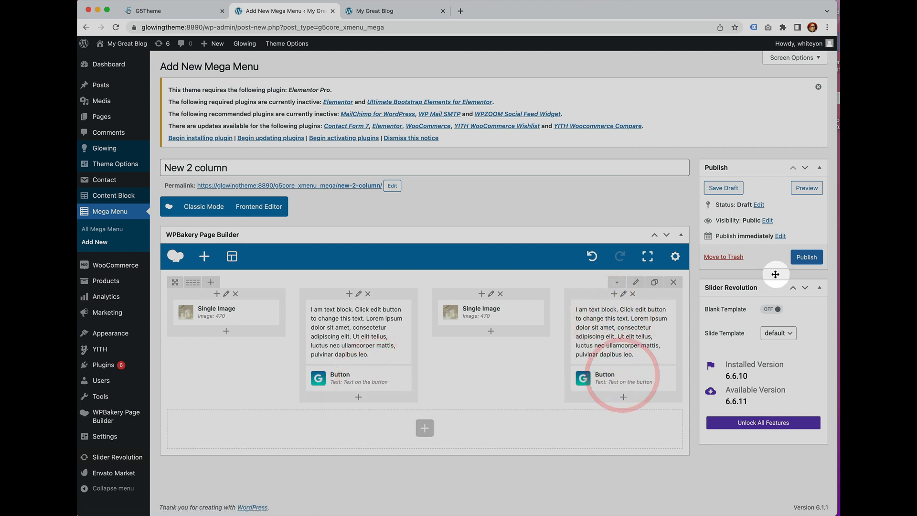
{"action": "left_click", "coordinate": [811, 260]}
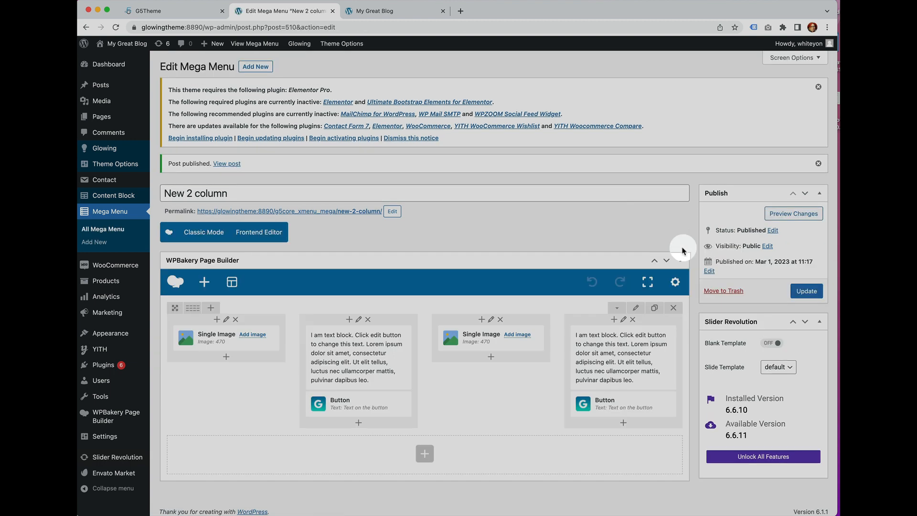
Open the Menus screen in a new tab and add the New 2 column mega menu to the Main menu
{"action": "mouse_move", "coordinate": [114, 333]}
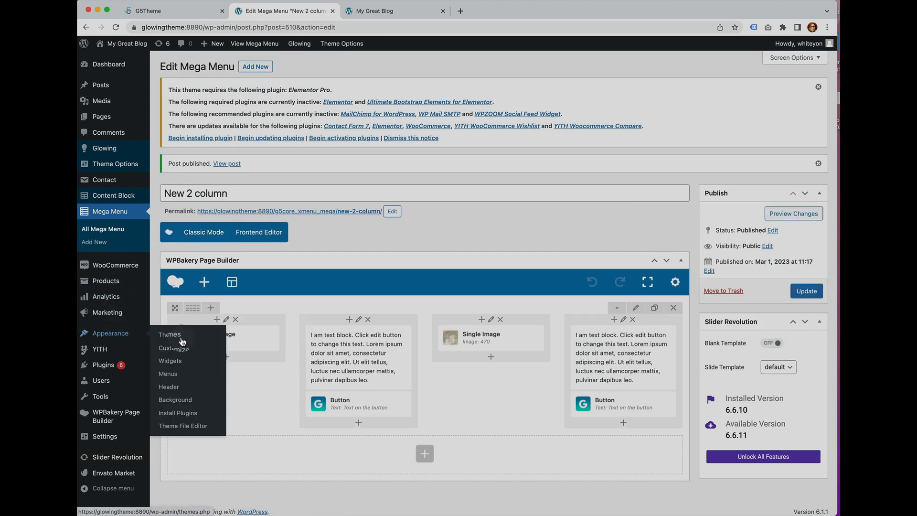
{"action": "right_click", "coordinate": [177, 378]}
{"action": "left_click", "coordinate": [193, 380]}
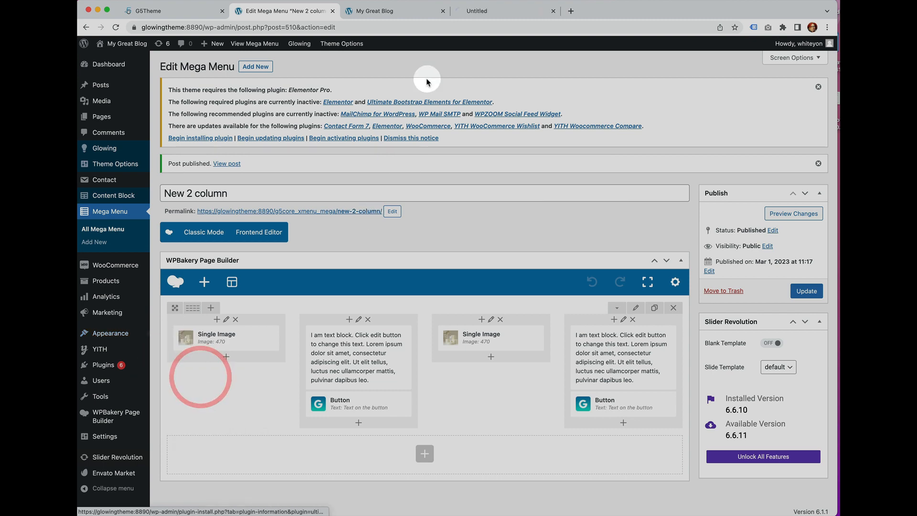
{"action": "left_click", "coordinate": [478, 10]}
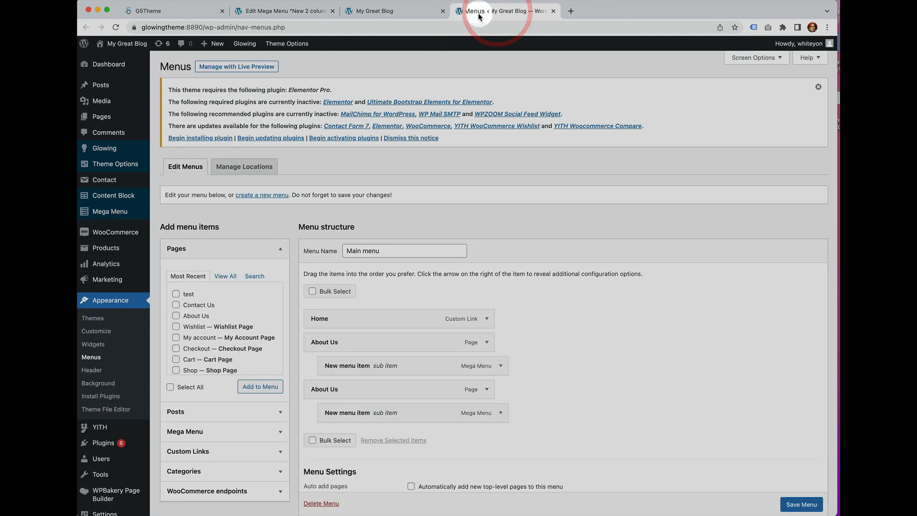
{"action": "left_click", "coordinate": [280, 431]}
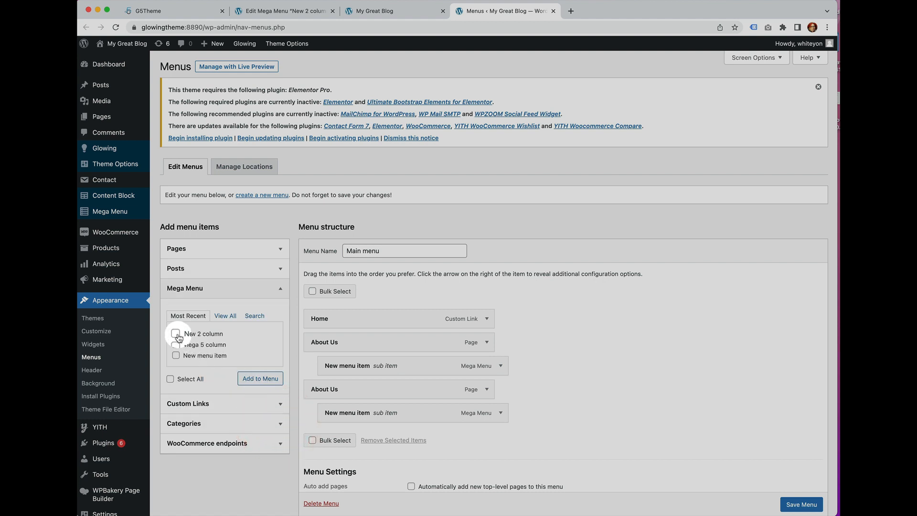
{"action": "left_click", "coordinate": [260, 379]}
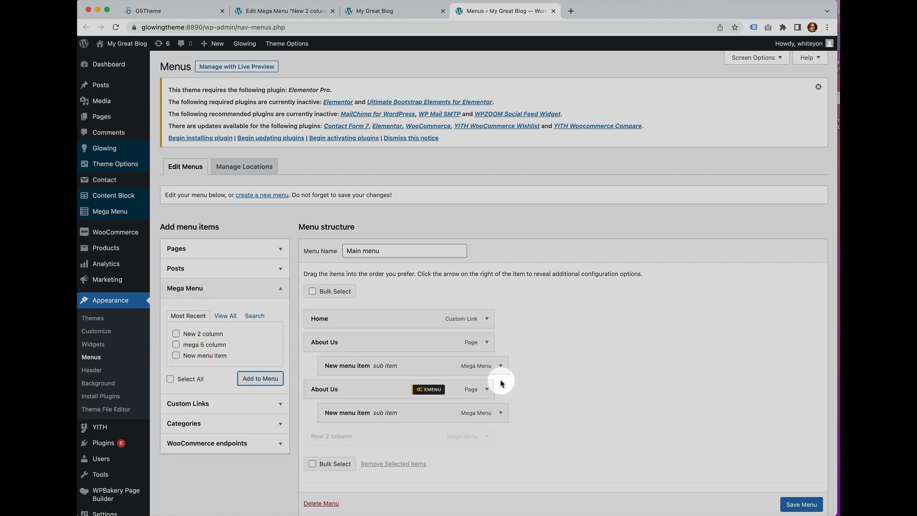
Remove the New menu item under the second About Us and nest New 2 column as its sub item
{"action": "left_click", "coordinate": [500, 365]}
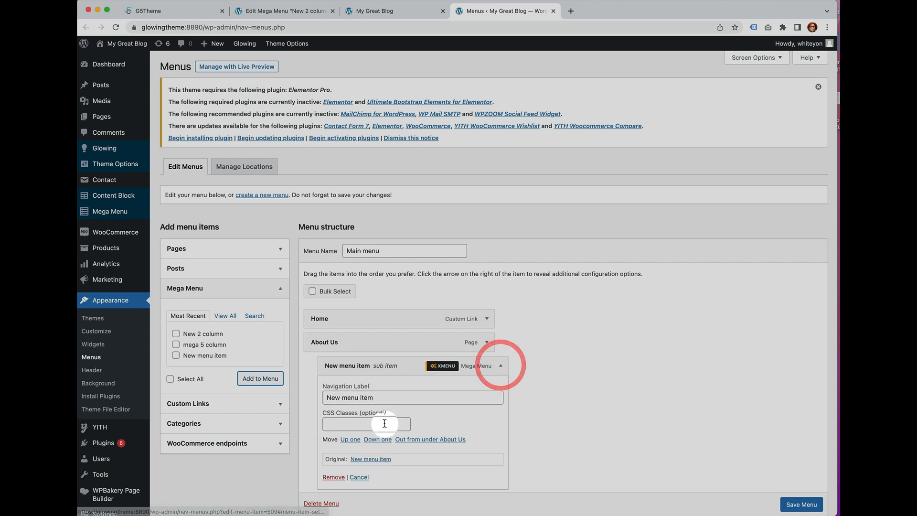
{"action": "scroll", "coordinate": [454, 421], "scroll_direction": "down", "scroll_amount": 3}
{"action": "left_click", "coordinate": [361, 414]}
{"action": "scroll", "coordinate": [522, 410], "scroll_direction": "down", "scroll_amount": 2}
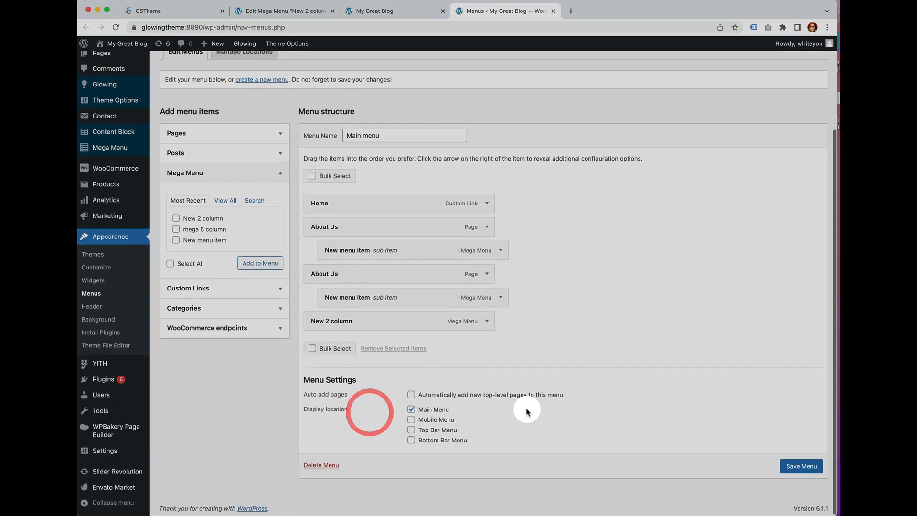
{"action": "left_click", "coordinate": [501, 297]}
{"action": "left_click", "coordinate": [336, 407]}
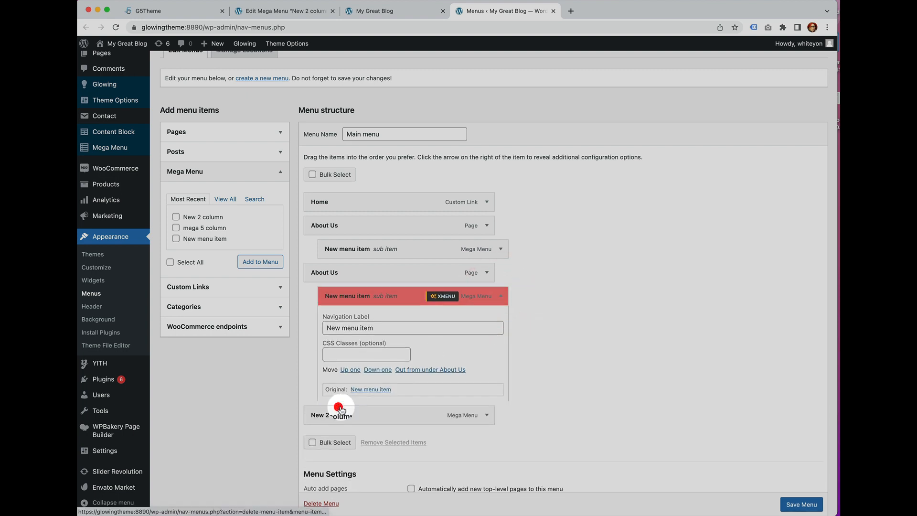
{"action": "left_click_drag", "start_coordinate": [317, 320], "coordinate": [346, 324]}
Set the second About Us item's XMENU sub menu width to Full Width and save the menu
{"action": "left_click", "coordinate": [428, 298]}
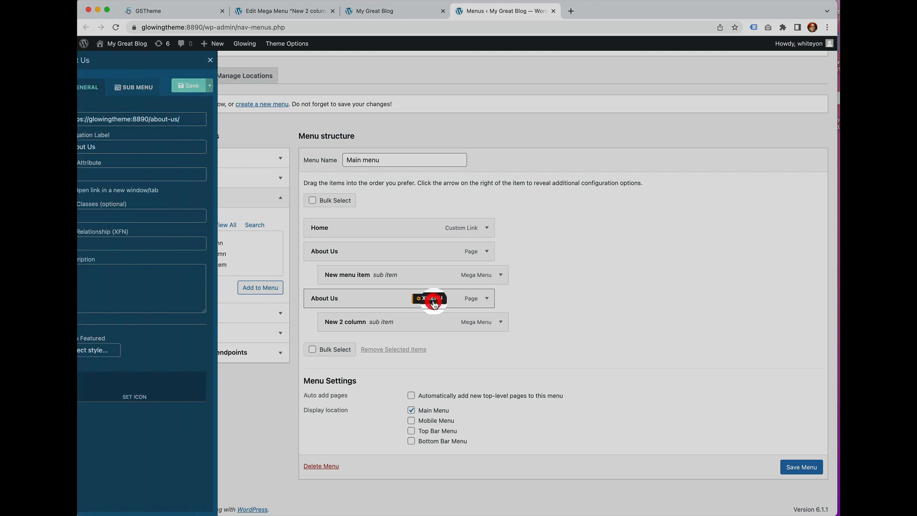
{"action": "left_click", "coordinate": [158, 87]}
{"action": "left_click", "coordinate": [153, 119]}
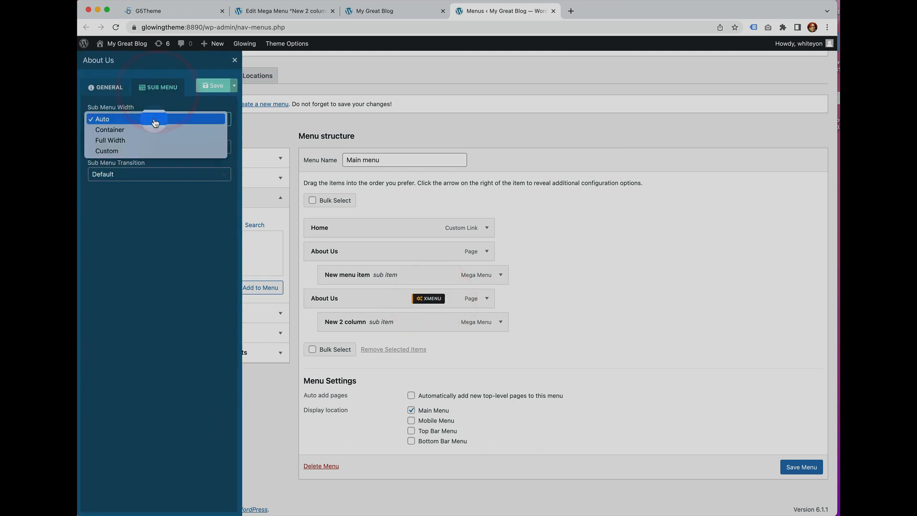
{"action": "left_click", "coordinate": [148, 142]}
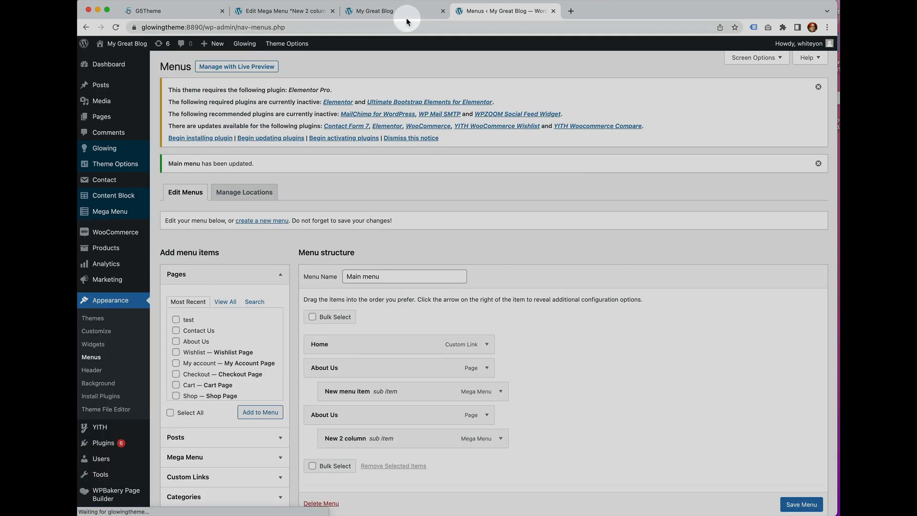
Reload the site's front end and preview both About Us mega menus
{"action": "left_click", "coordinate": [402, 14]}
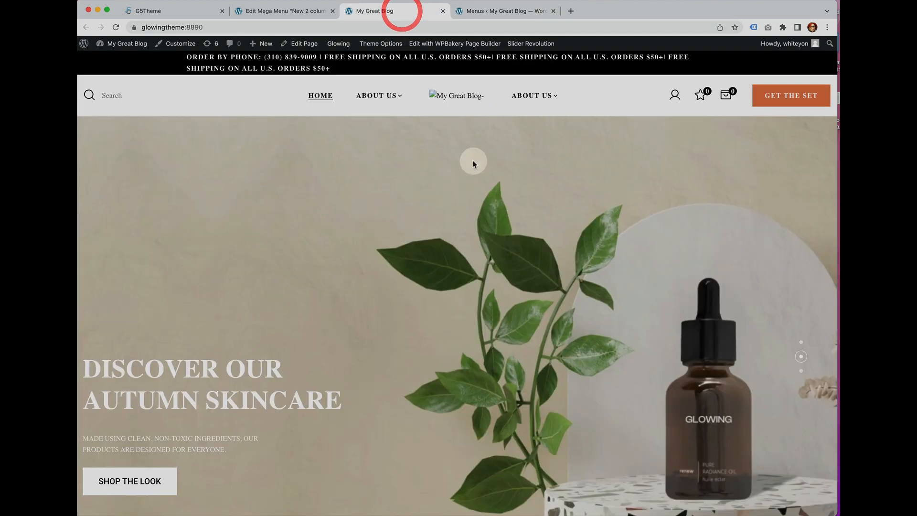
{"action": "key", "text": "super+r"}
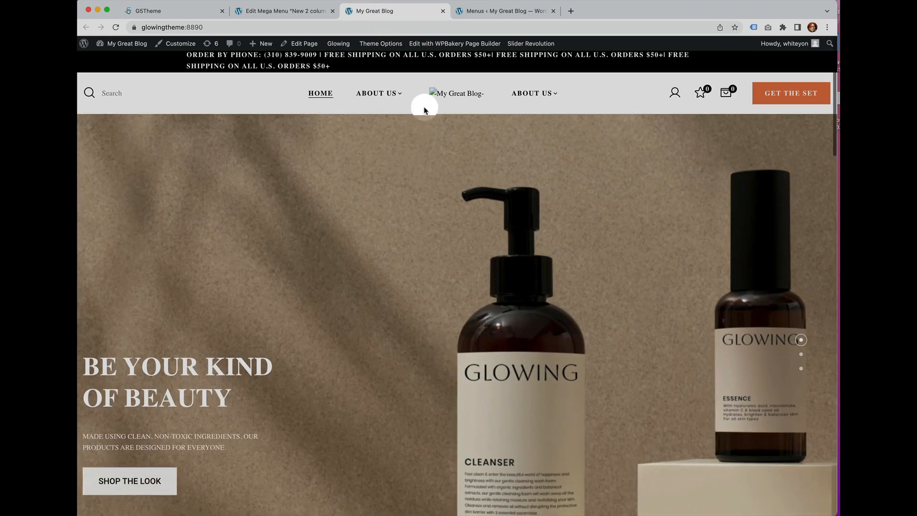
{"action": "mouse_move", "coordinate": [395, 93]}
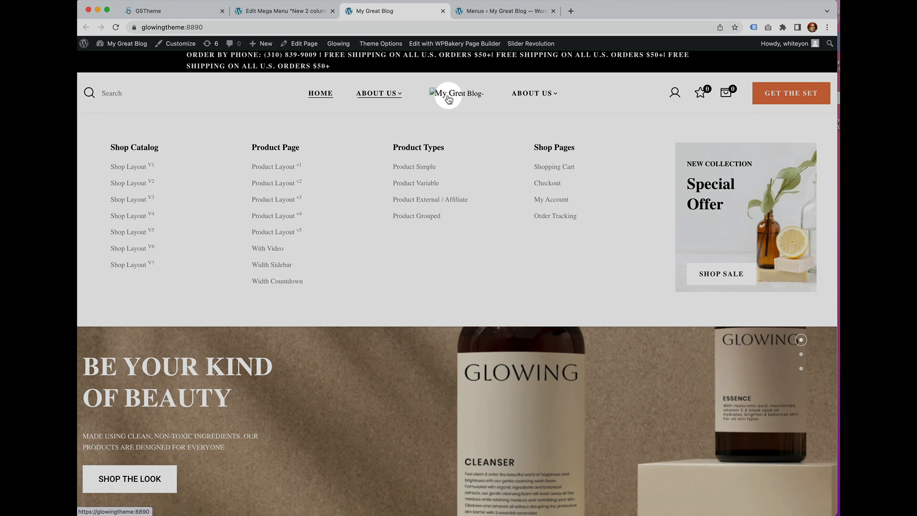
{"action": "mouse_move", "coordinate": [531, 96]}
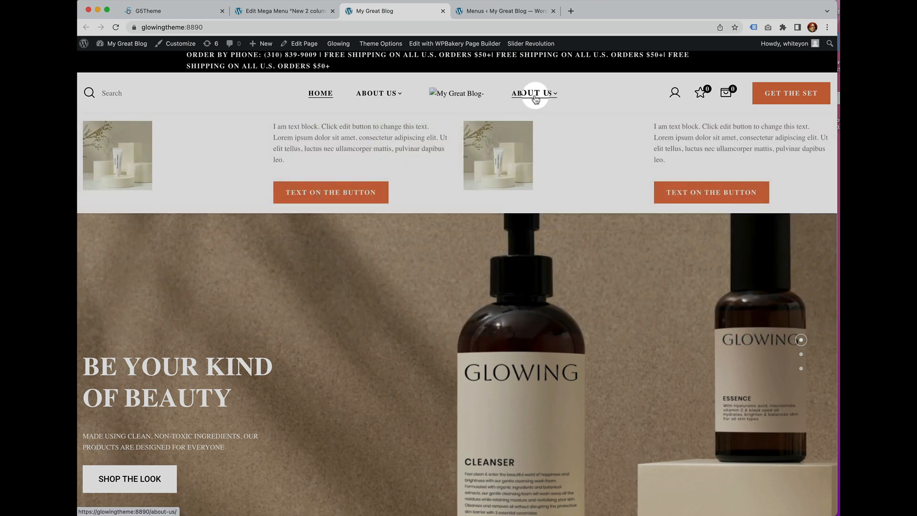
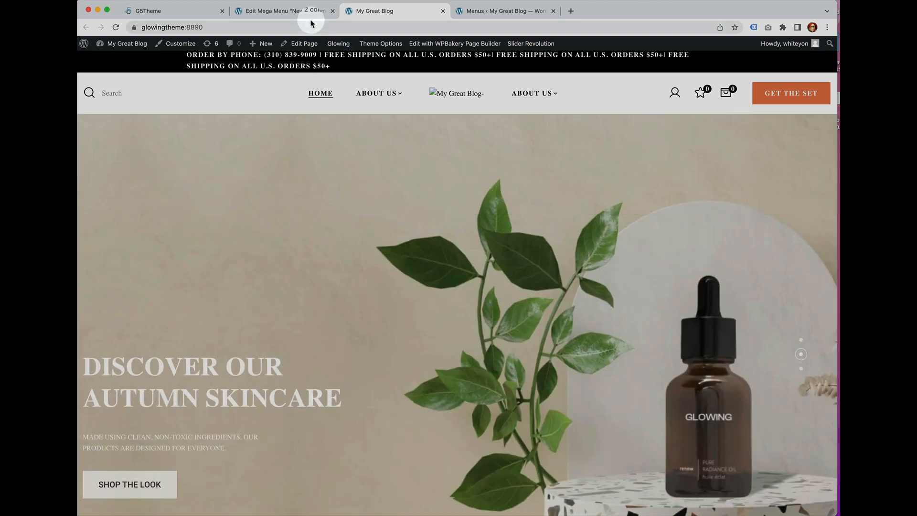
Return to the New 2 column mega menu editor and add a new empty row below the existing row
{"action": "left_click", "coordinate": [306, 11]}
{"action": "scroll", "coordinate": [557, 221], "scroll_direction": "down", "scroll_amount": 1}
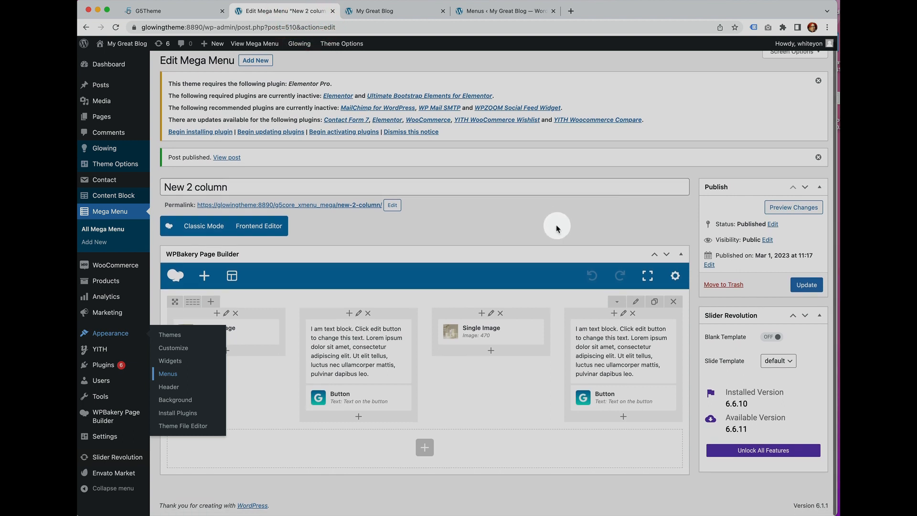
{"action": "mouse_move", "coordinate": [528, 335]}
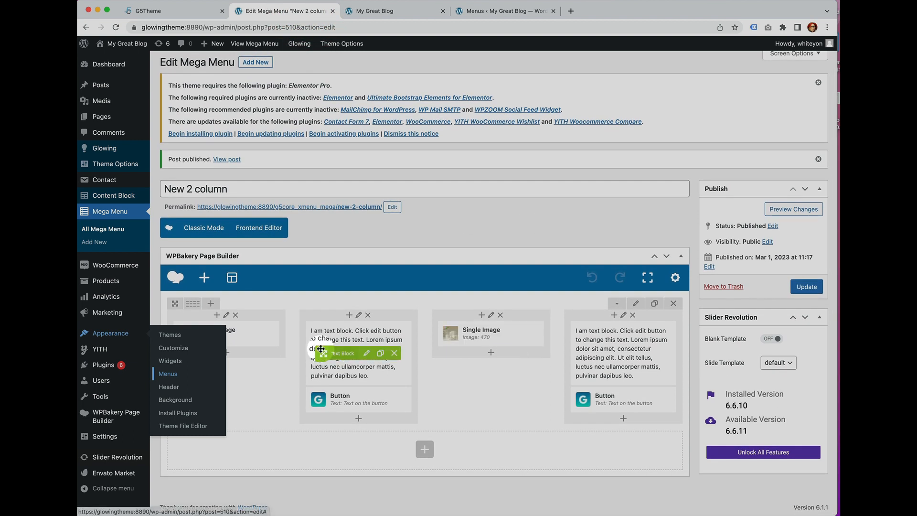
{"action": "left_click", "coordinate": [275, 375]}
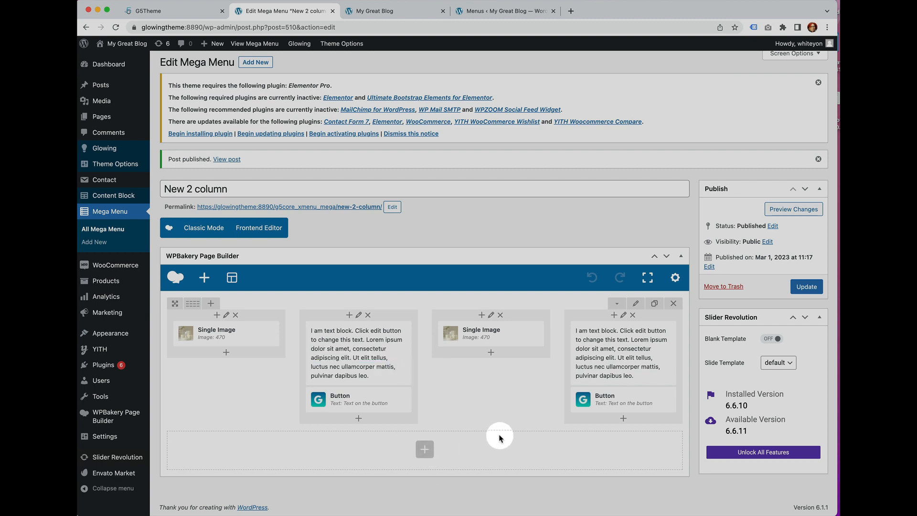
{"action": "left_click", "coordinate": [425, 448]}
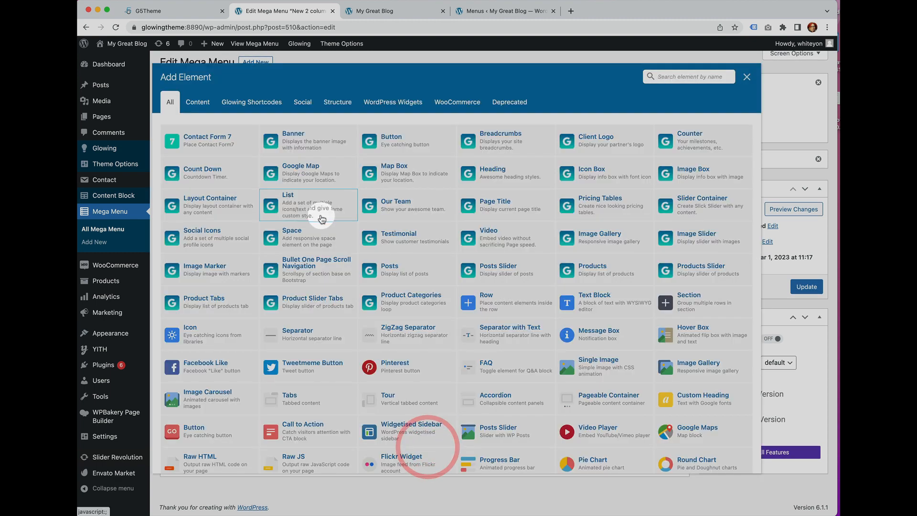
{"action": "left_click", "coordinate": [690, 77]}
{"action": "type", "text": "row"}
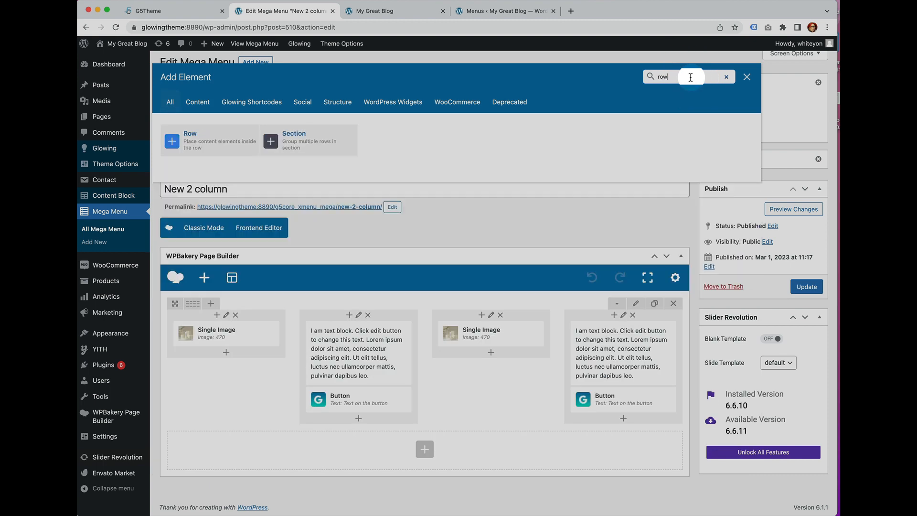
{"action": "left_click", "coordinate": [233, 149]}
{"action": "scroll", "coordinate": [499, 368], "scroll_direction": "down", "scroll_amount": 3}
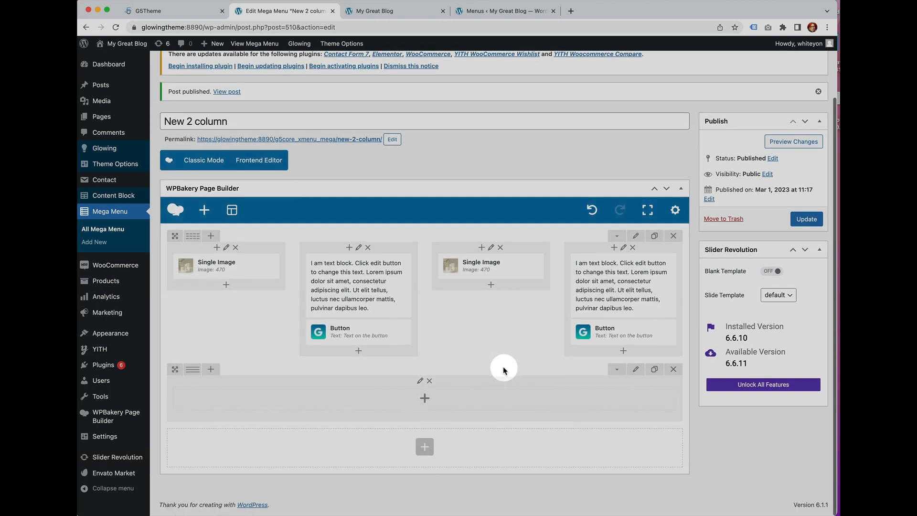
Add an inner row inside the new row and split it into four equal columns
{"action": "left_click", "coordinate": [425, 400]}
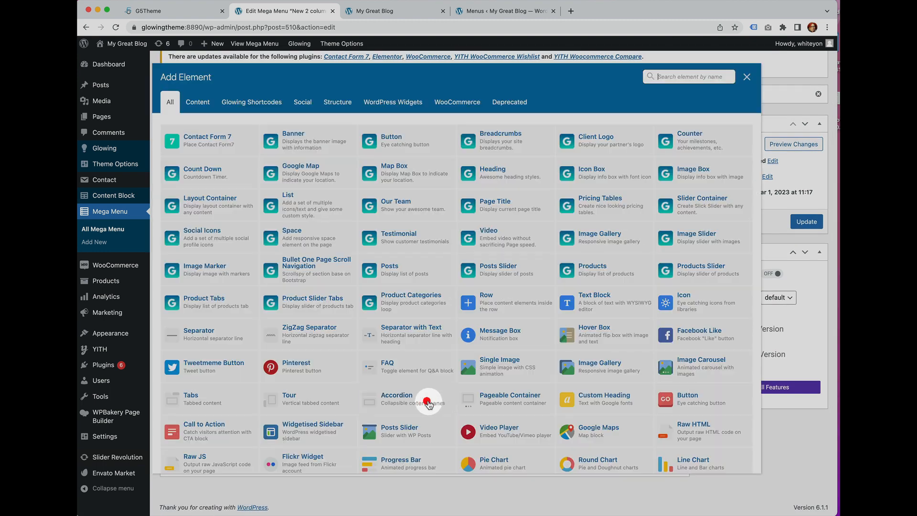
{"action": "left_click", "coordinate": [671, 77]}
{"action": "type", "text": "row"}
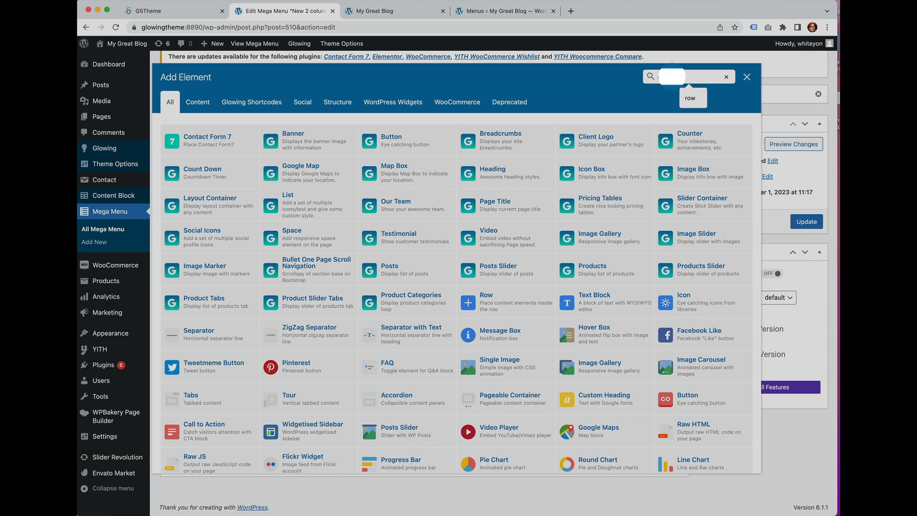
{"action": "left_click", "coordinate": [225, 135]}
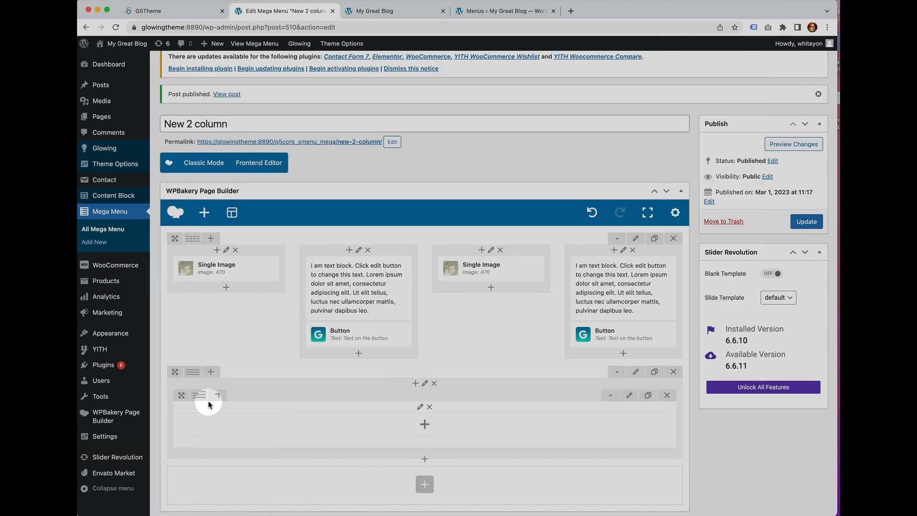
{"action": "mouse_move", "coordinate": [201, 403]}
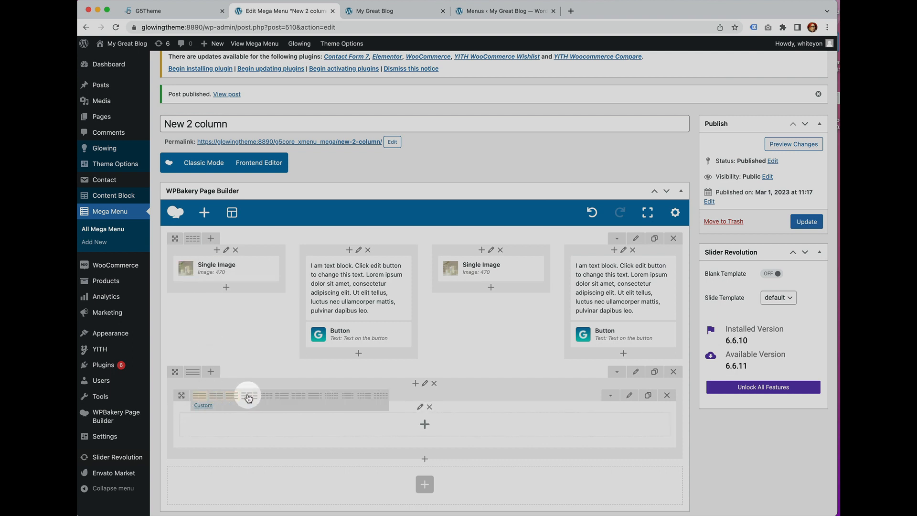
{"action": "left_click", "coordinate": [266, 400]}
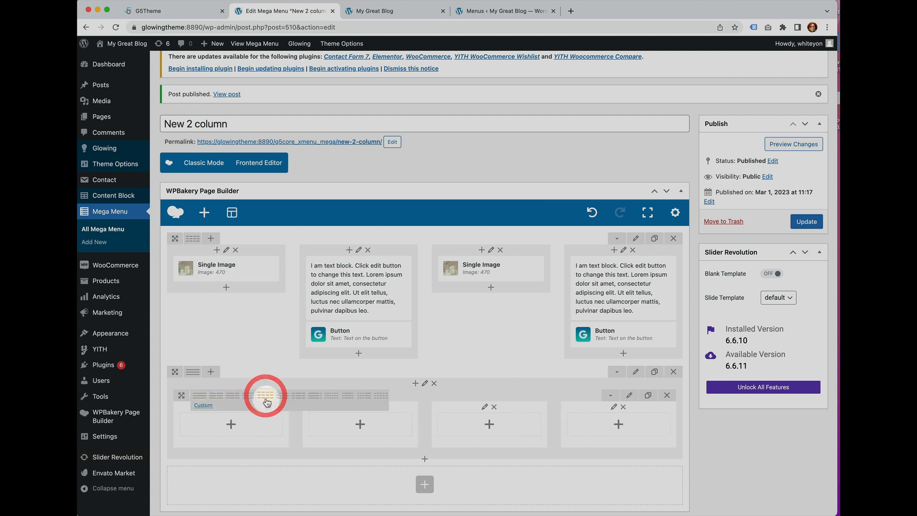
Move the images and a text block into the inner row's columns and add a Button to its fourth column
{"action": "left_click_drag", "start_coordinate": [226, 332], "coordinate": [242, 422]}
{"action": "left_click_drag", "start_coordinate": [356, 320], "coordinate": [362, 409]}
{"action": "left_click_drag", "start_coordinate": [483, 270], "coordinate": [479, 425]}
{"action": "left_click_drag", "start_coordinate": [612, 291], "coordinate": [597, 268]}
{"action": "left_click", "coordinate": [617, 423]}
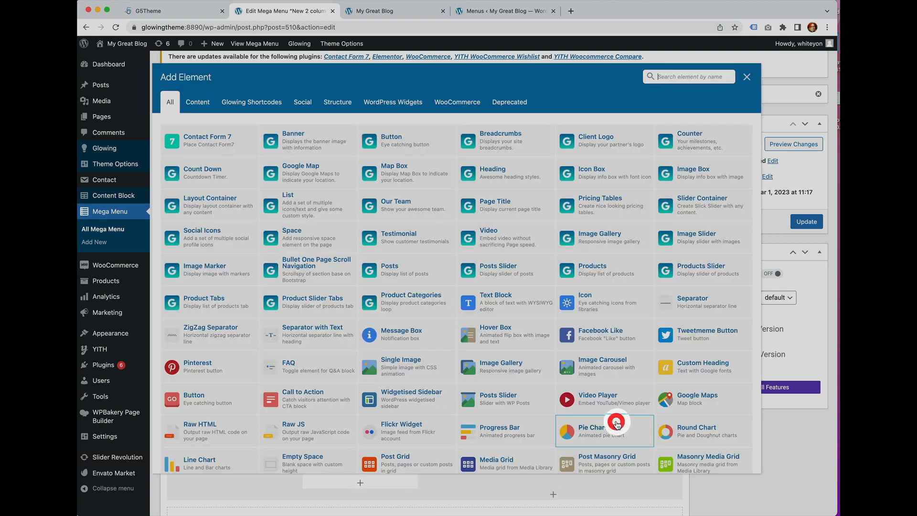
{"action": "left_click", "coordinate": [427, 144]}
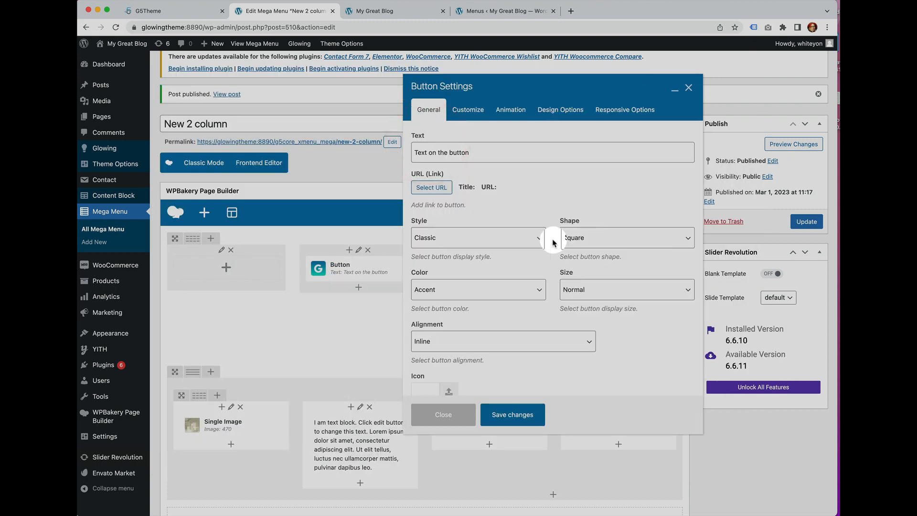
{"action": "left_click", "coordinate": [513, 415]}
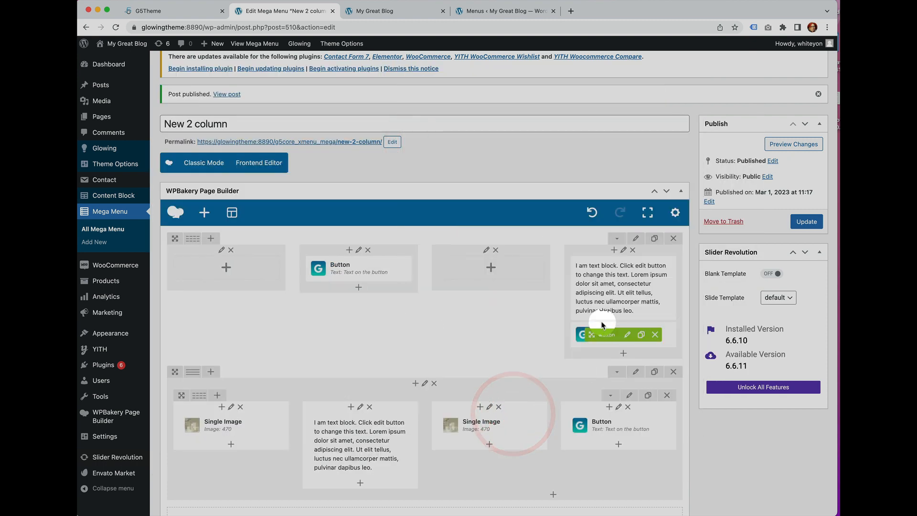
Move the remaining text block and buttons from the original row into the inner row's second and fourth columns
{"action": "left_click_drag", "start_coordinate": [612, 286], "coordinate": [606, 409]}
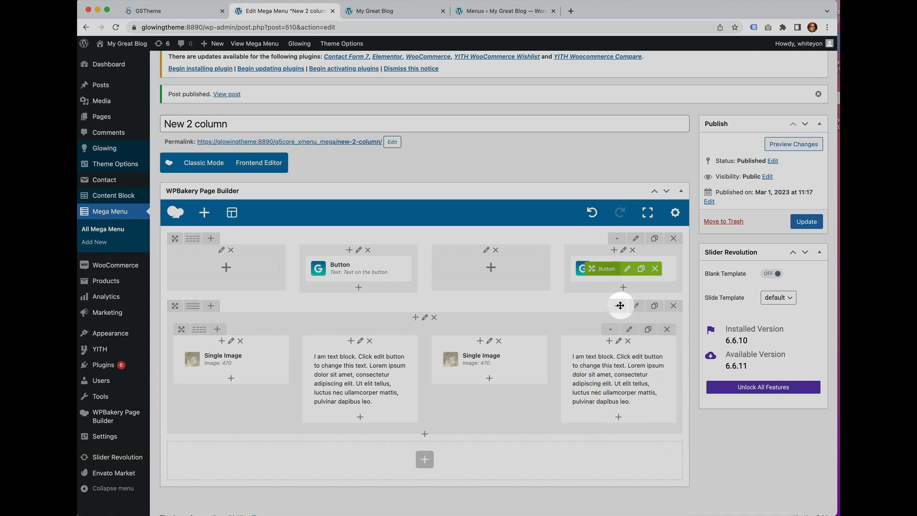
{"action": "left_click_drag", "start_coordinate": [620, 305], "coordinate": [612, 392]}
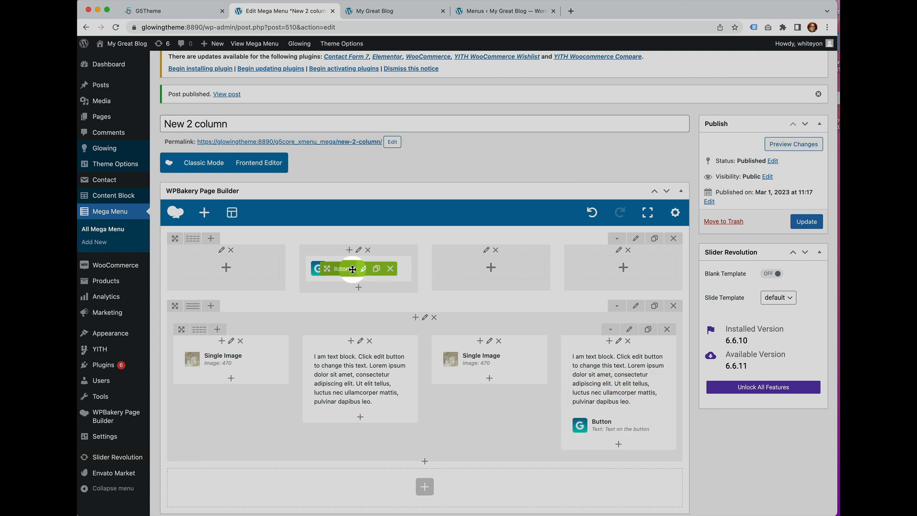
{"action": "left_click_drag", "start_coordinate": [352, 269], "coordinate": [348, 406]}
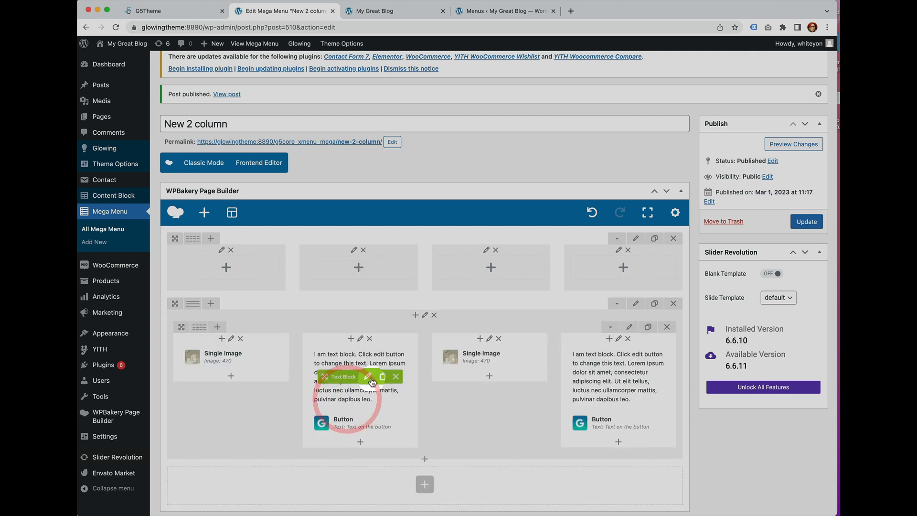
Set the second column's button to Small size and Outline style and save it
{"action": "left_click", "coordinate": [366, 424]}
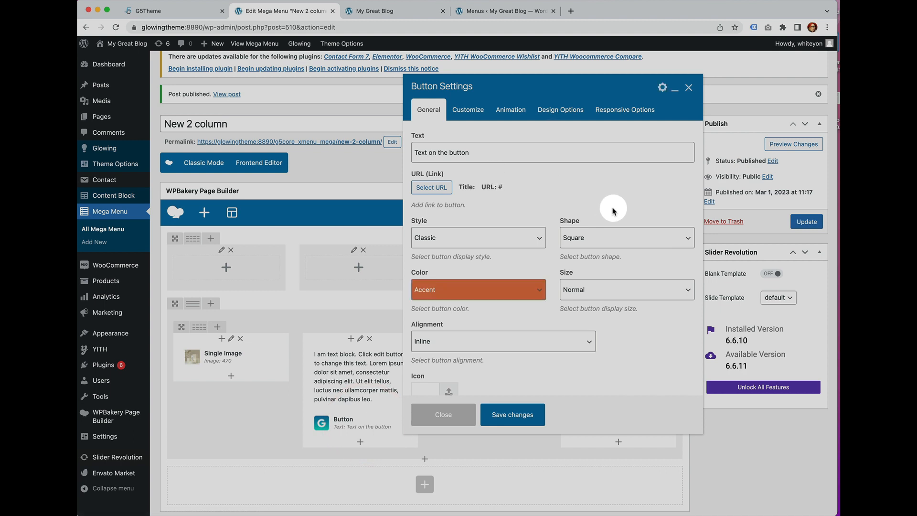
{"action": "left_click", "coordinate": [624, 290]}
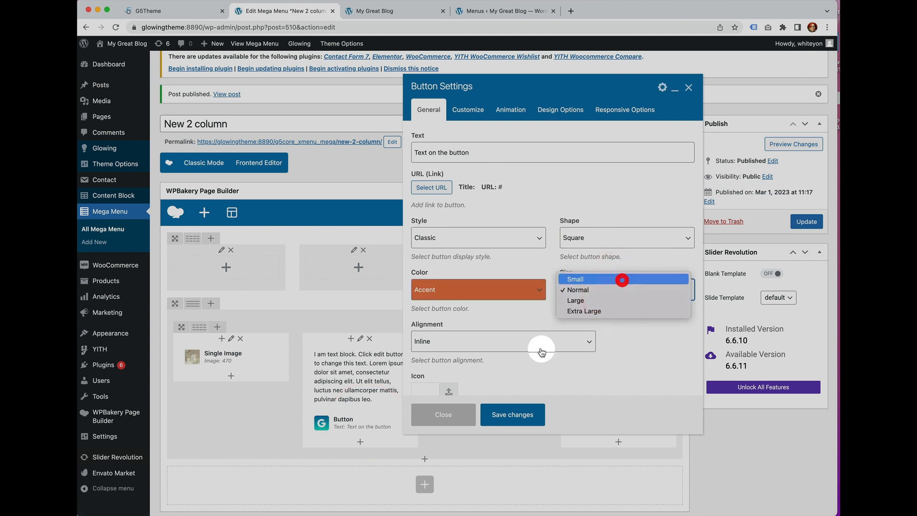
{"action": "left_click", "coordinate": [622, 280]}
{"action": "left_click", "coordinate": [561, 342]}
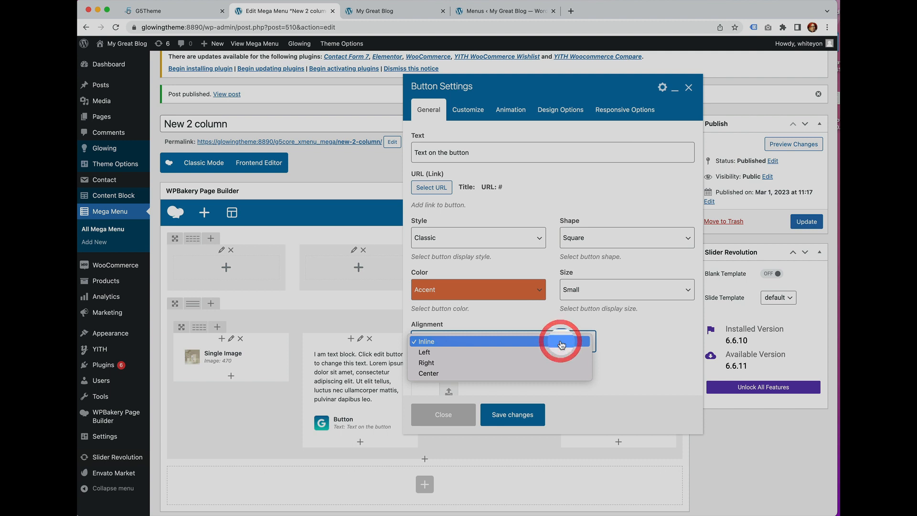
{"action": "left_click", "coordinate": [649, 345]}
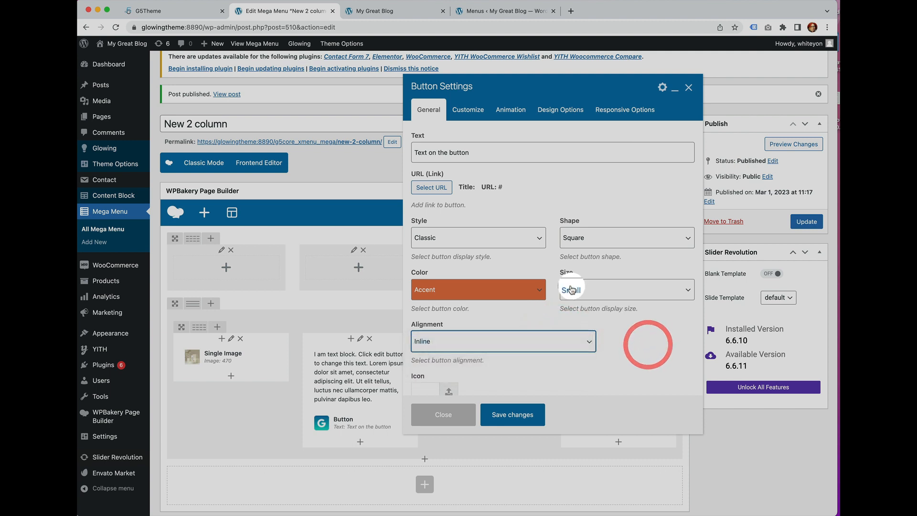
{"action": "left_click", "coordinate": [515, 245]}
{"action": "left_click", "coordinate": [514, 247]}
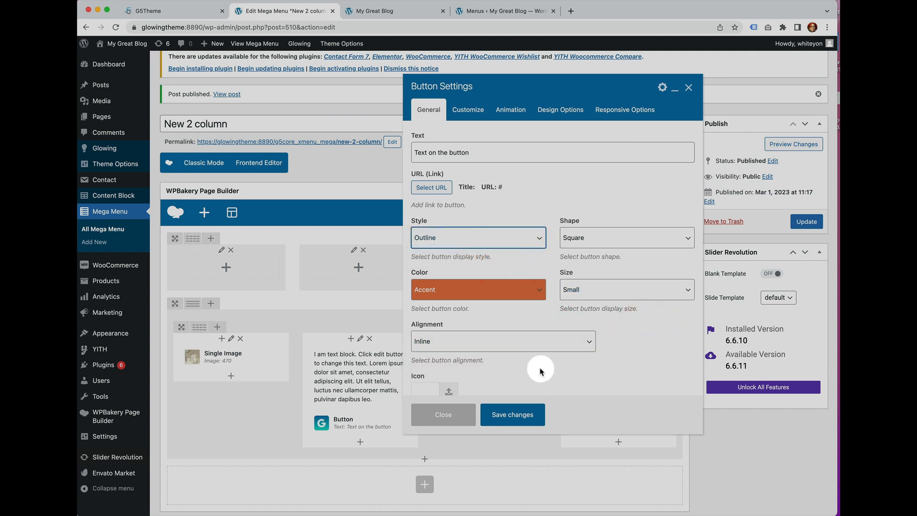
{"action": "left_click", "coordinate": [529, 415]}
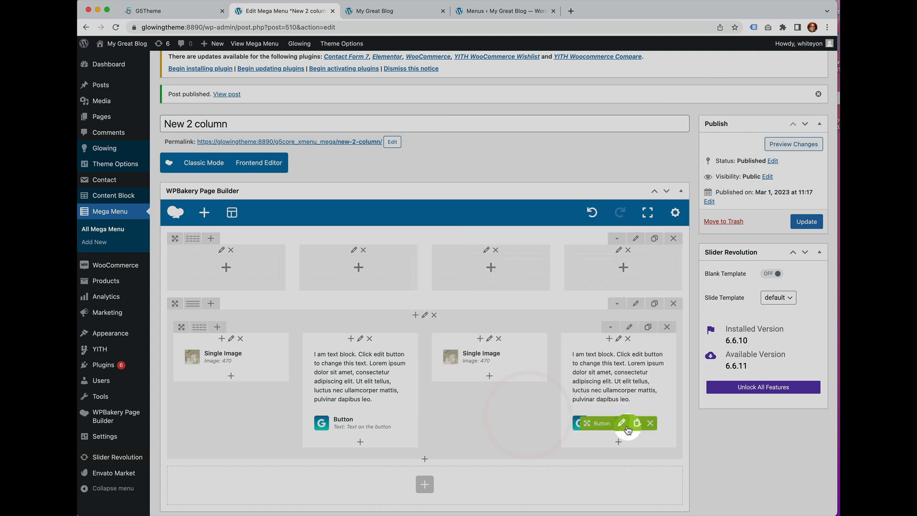
Set the fourth column's button to Small size and Outline style and save it
{"action": "left_click", "coordinate": [622, 422]}
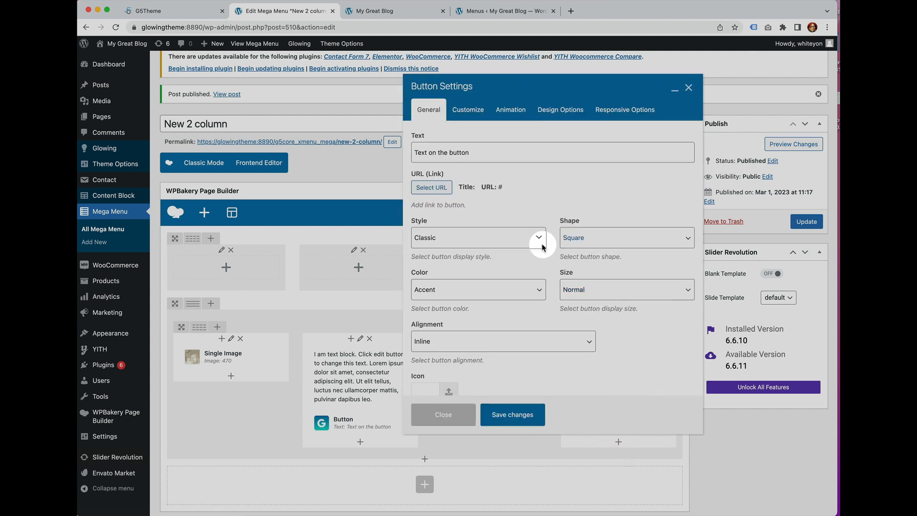
{"action": "left_click", "coordinate": [601, 239]}
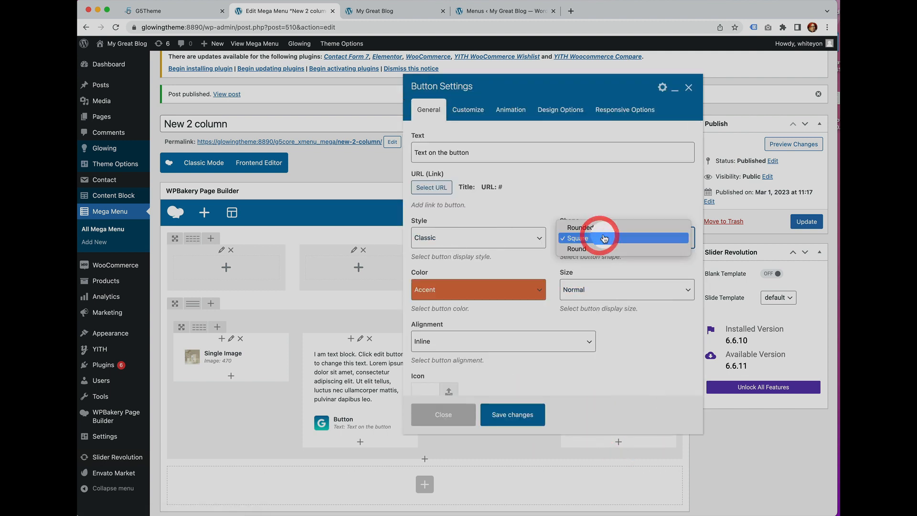
{"action": "left_click", "coordinate": [604, 291]}
{"action": "left_click", "coordinate": [607, 293]}
{"action": "left_click", "coordinate": [603, 279]}
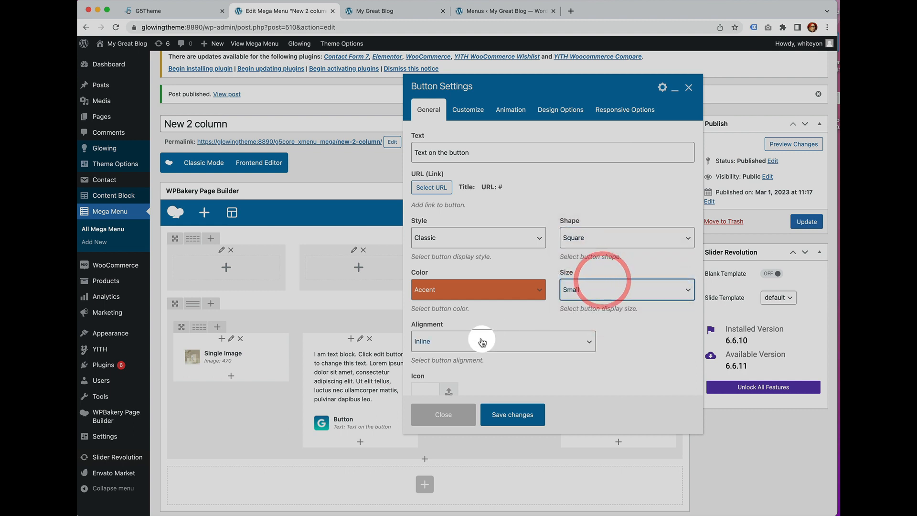
{"action": "left_click", "coordinate": [480, 341]}
{"action": "left_click", "coordinate": [475, 237]}
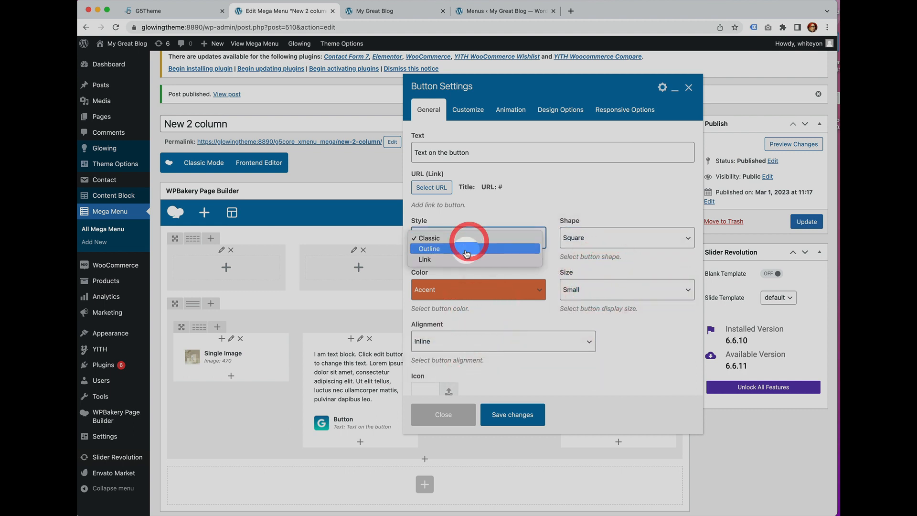
{"action": "left_click", "coordinate": [465, 251]}
{"action": "left_click", "coordinate": [529, 413]}
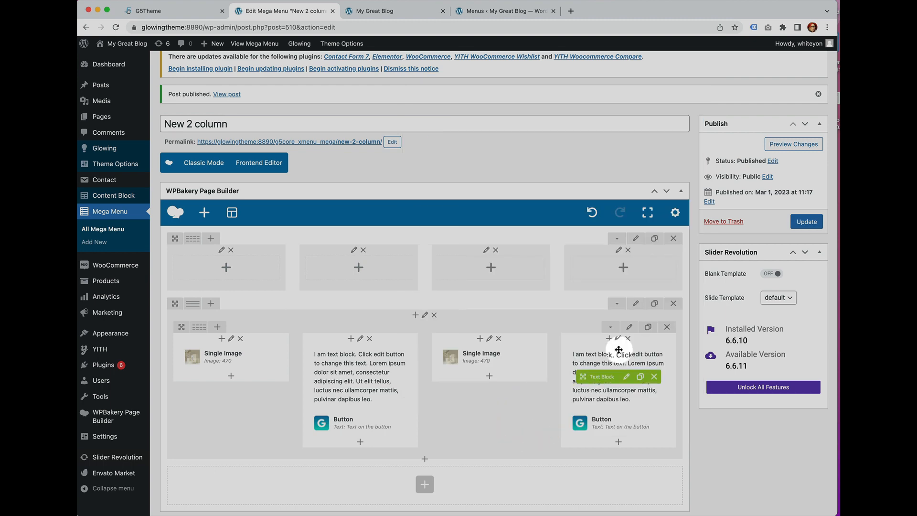
Delete the emptied original row and give the outer row a custom 2/3 layout
{"action": "left_click", "coordinate": [673, 238]}
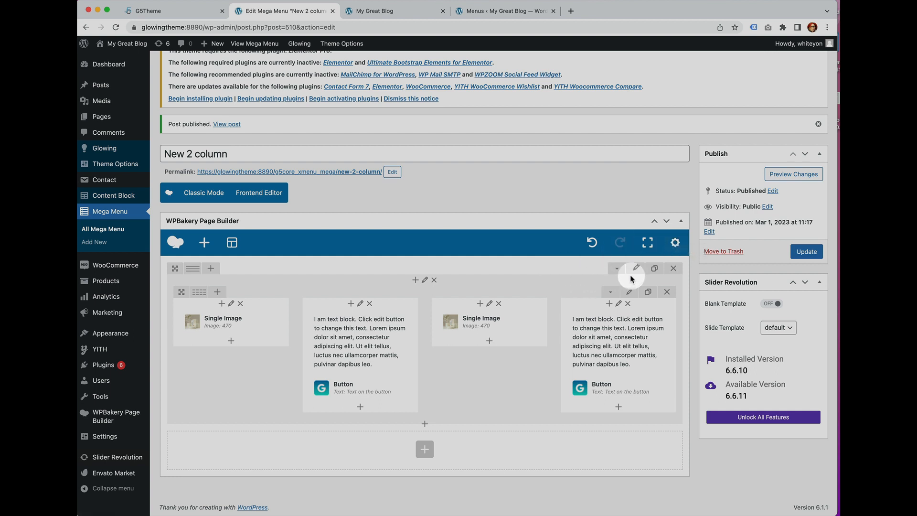
{"action": "mouse_move", "coordinate": [195, 272]}
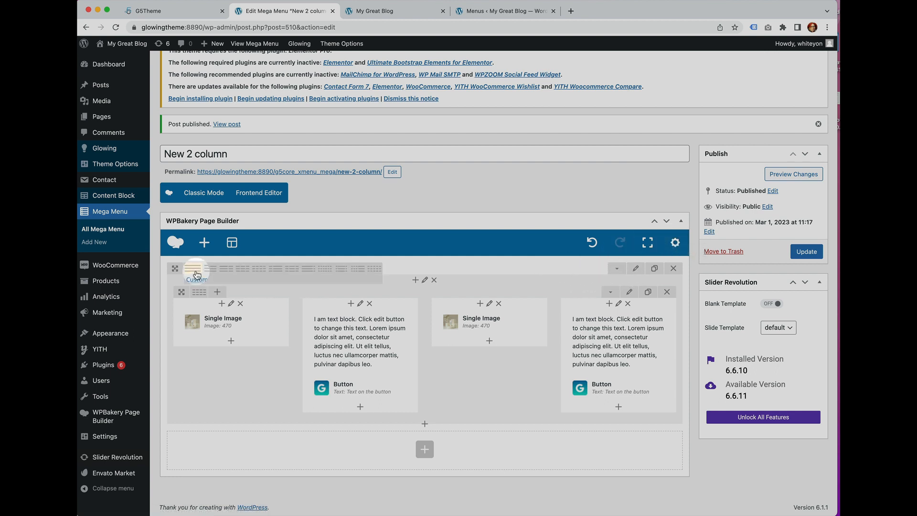
{"action": "left_click", "coordinate": [197, 281]}
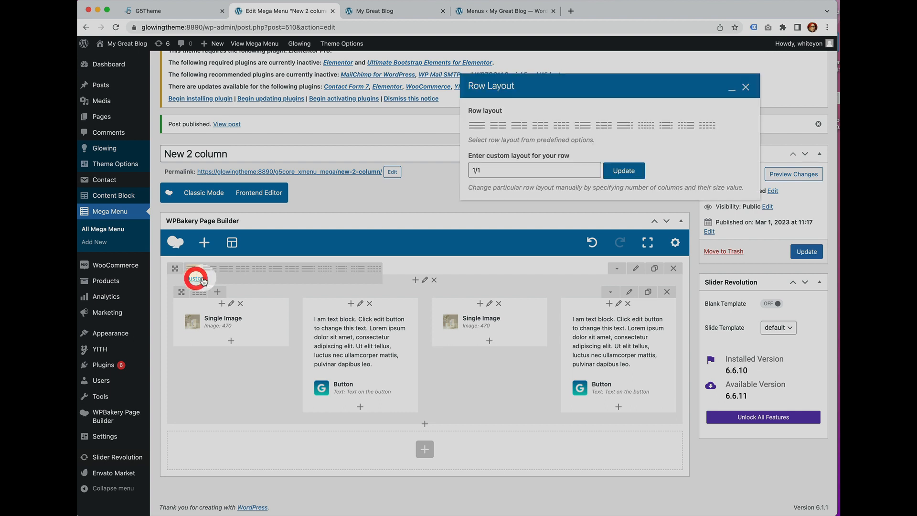
{"action": "left_click", "coordinate": [476, 170]}
{"action": "type", "text": "2"}
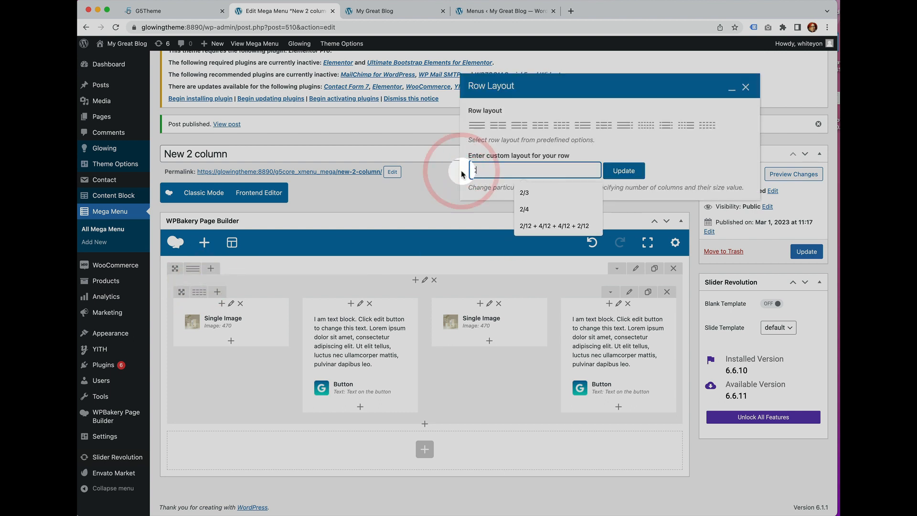
{"action": "type", "text": "/3"}
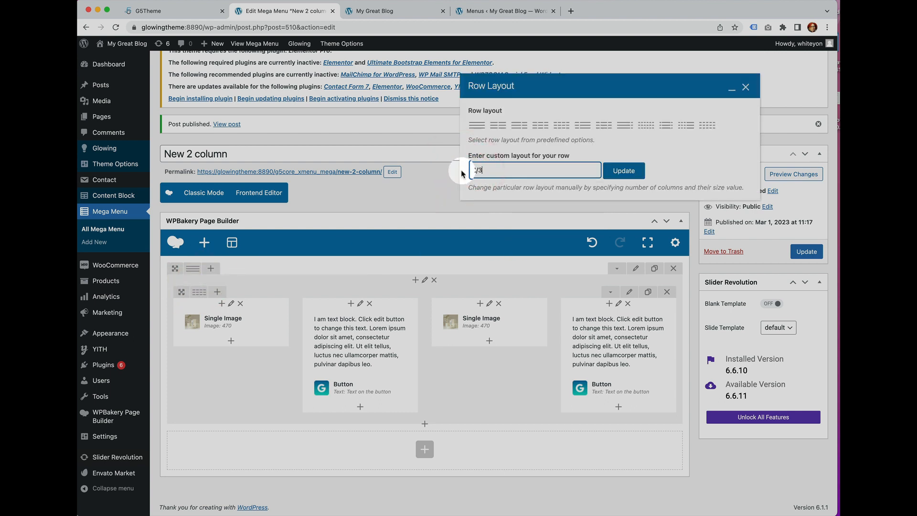
{"action": "left_click", "coordinate": [623, 172]}
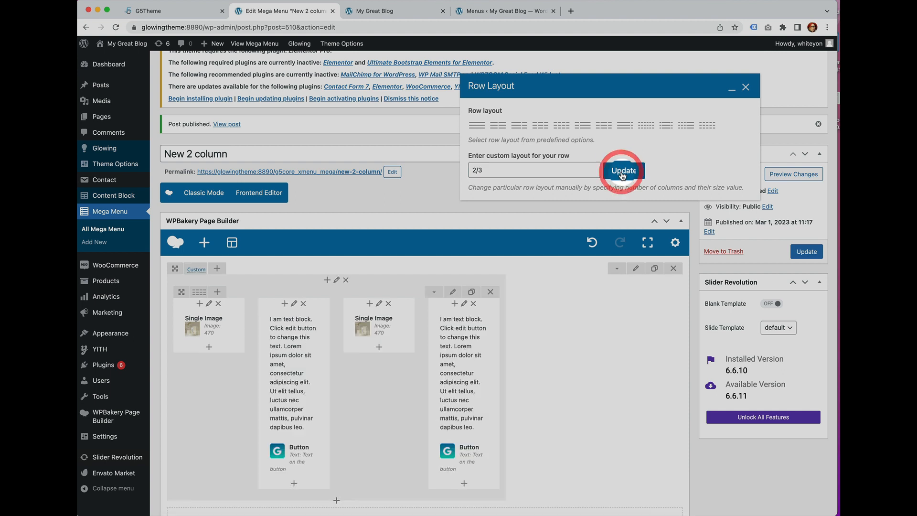
{"action": "left_click", "coordinate": [746, 88]}
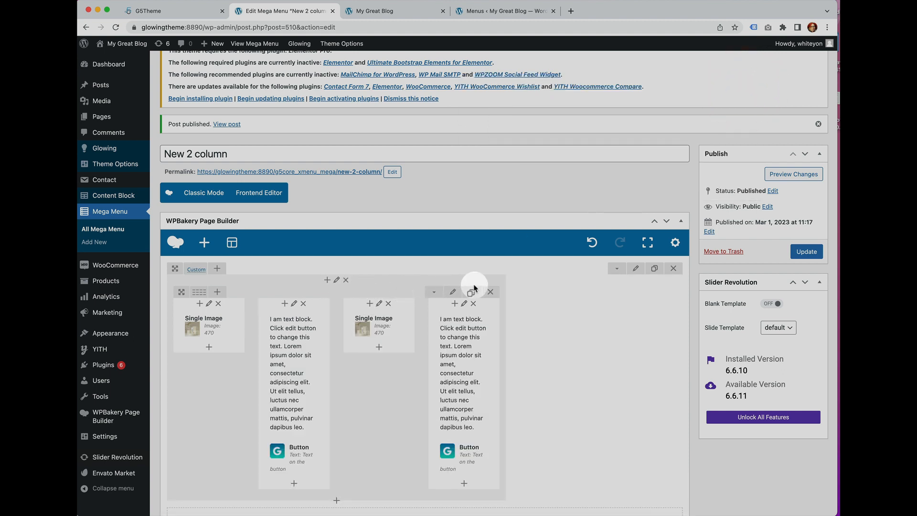
Set the inner column's responsive offset on the smaller device to 2 columns - 1/6 and save it
{"action": "left_click", "coordinate": [337, 281]}
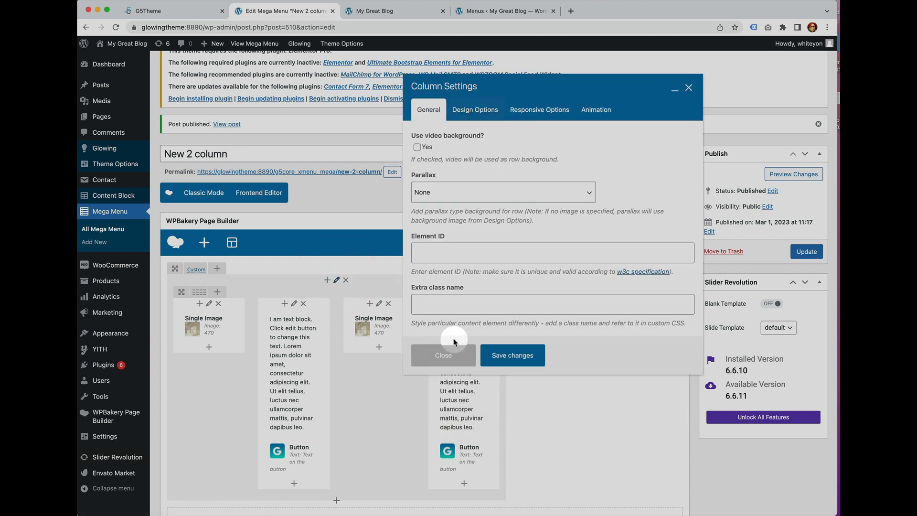
{"action": "left_click", "coordinate": [444, 355]}
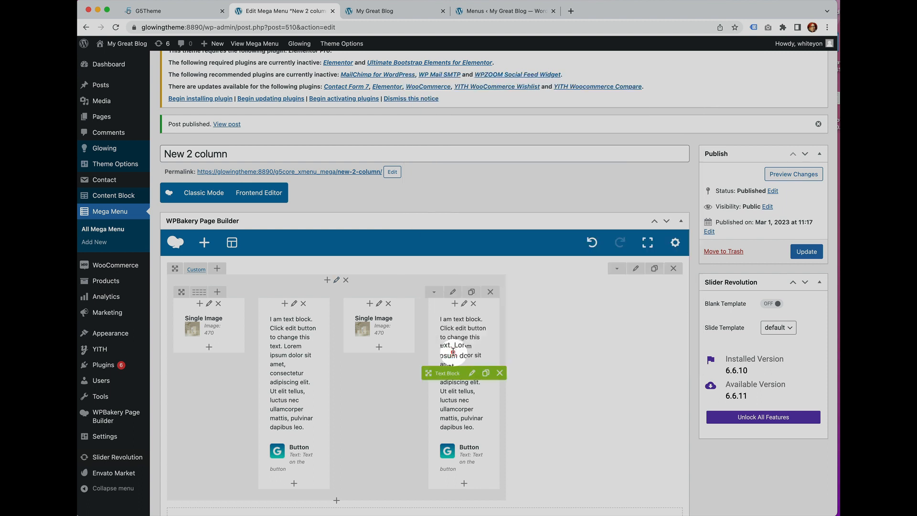
{"action": "left_click", "coordinate": [337, 281]}
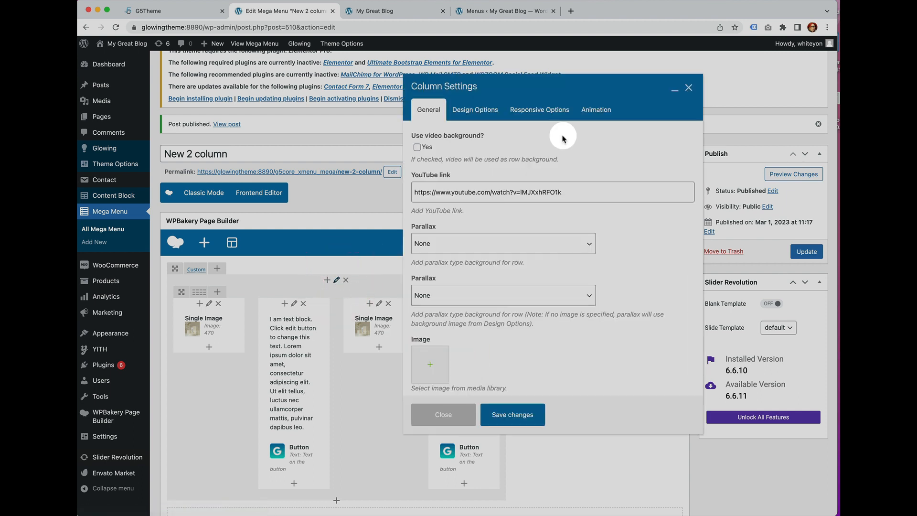
{"action": "left_click", "coordinate": [548, 117]}
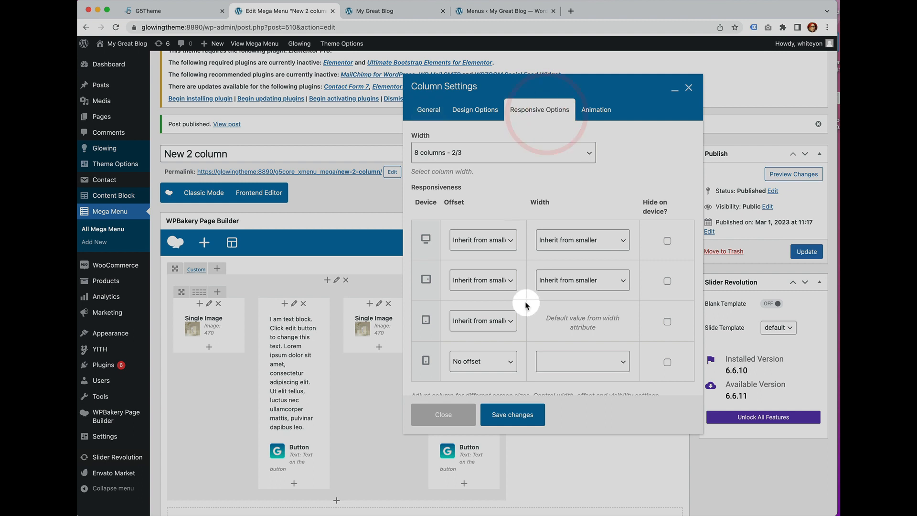
{"action": "left_click", "coordinate": [504, 322]}
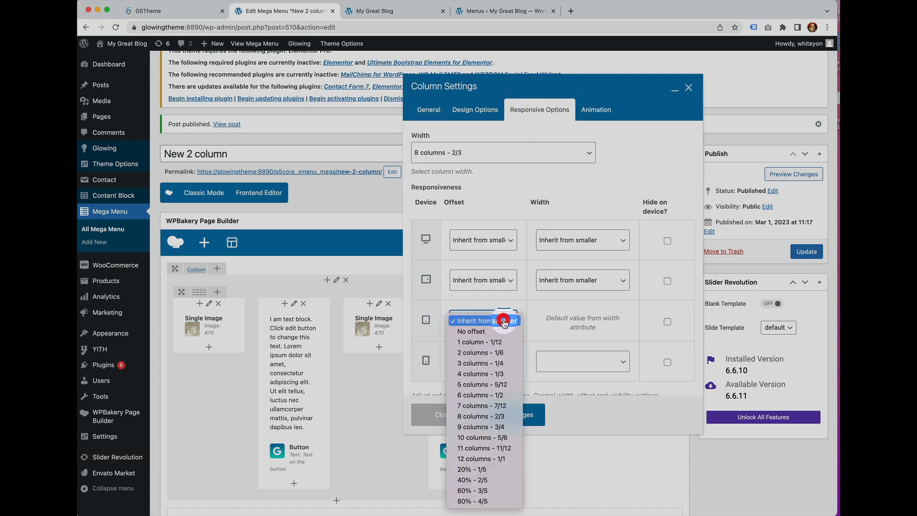
{"action": "left_click", "coordinate": [489, 353]}
{"action": "left_click", "coordinate": [529, 415]}
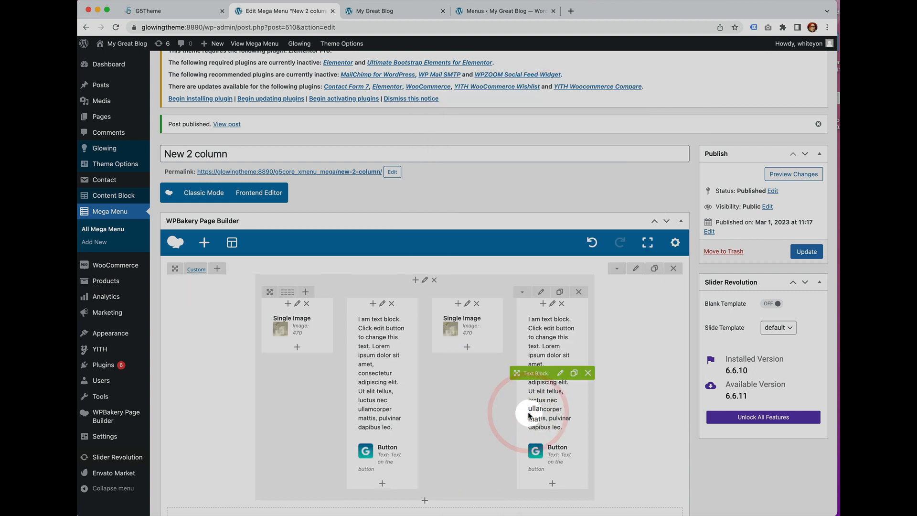
Reopen the inner column's responsive options to check the offset and save the settings again
{"action": "left_click", "coordinate": [425, 282]}
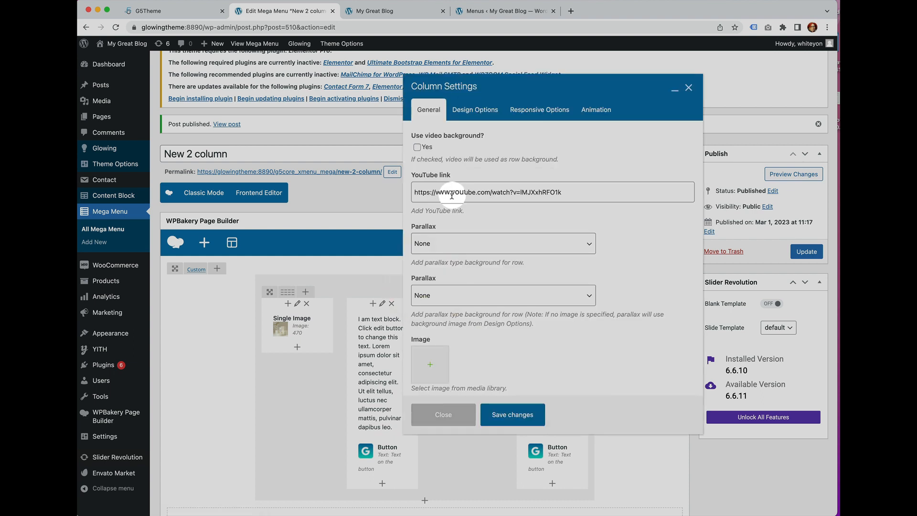
{"action": "left_click", "coordinate": [539, 115]}
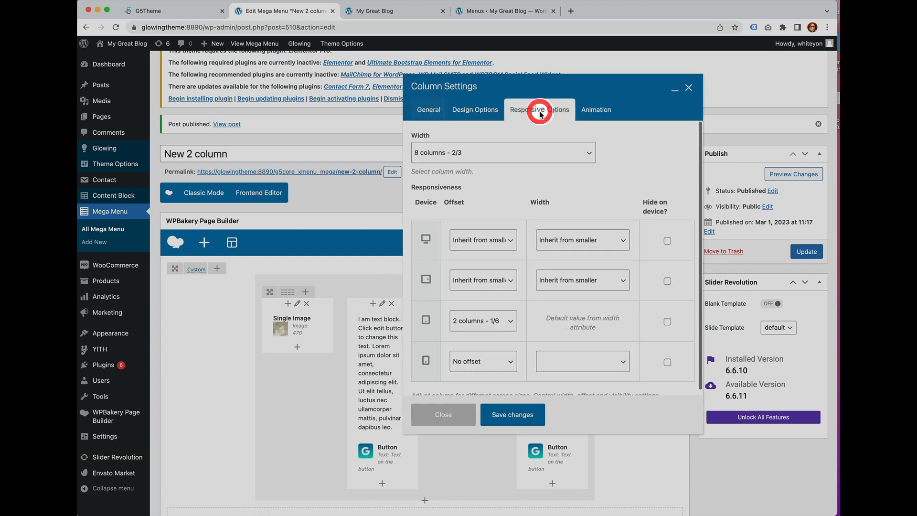
{"action": "left_click", "coordinate": [554, 162]}
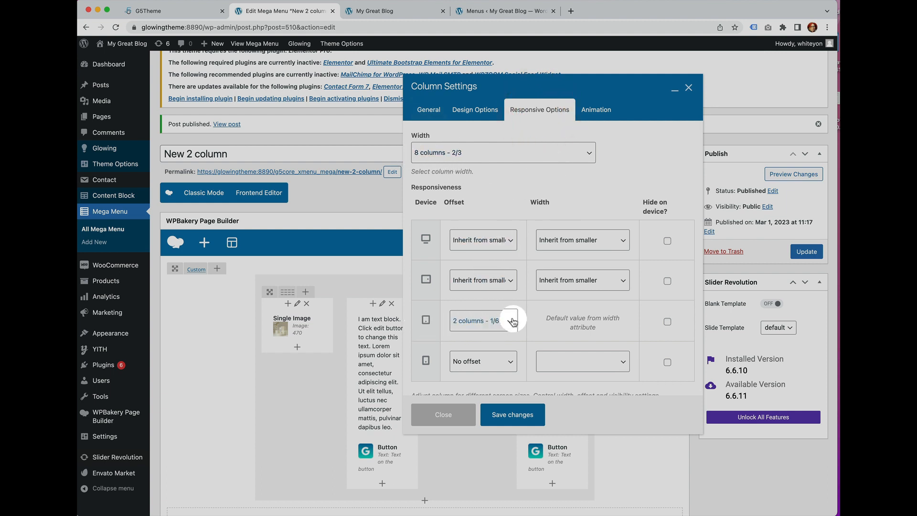
{"action": "left_click", "coordinate": [514, 414]}
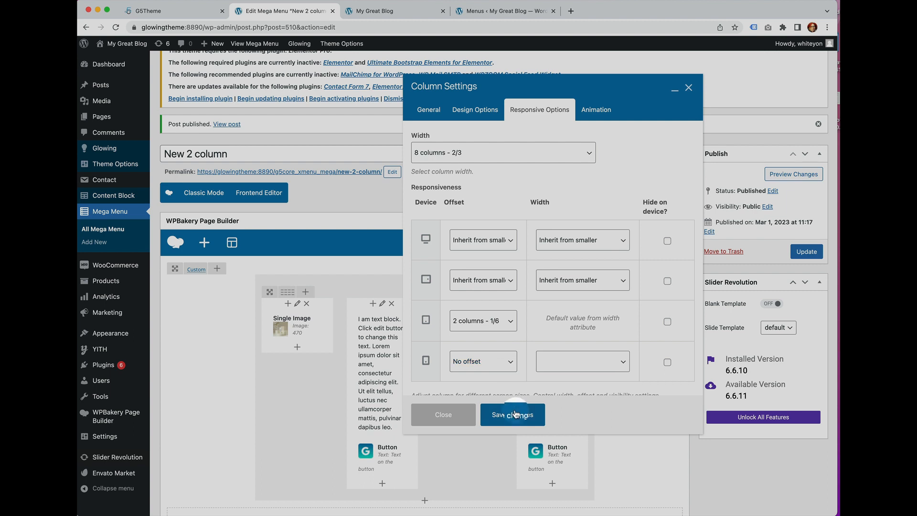
Update the New 2 column mega menu
{"action": "scroll", "coordinate": [598, 382], "scroll_direction": "down", "scroll_amount": 1}
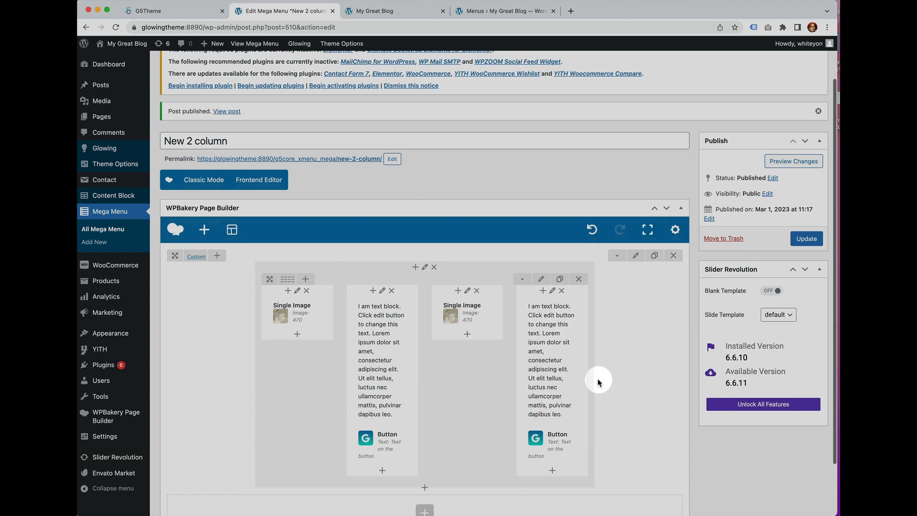
{"action": "scroll", "coordinate": [598, 382], "scroll_direction": "down", "scroll_amount": 2}
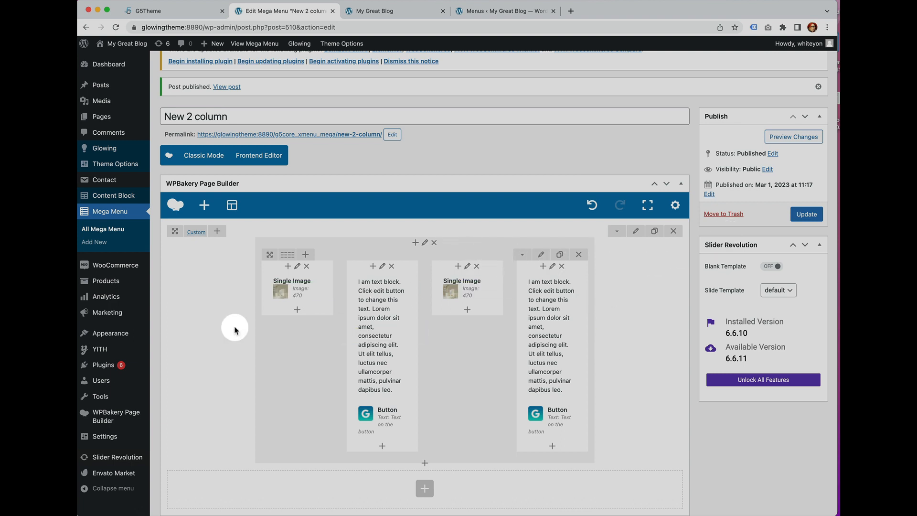
{"action": "left_click", "coordinate": [799, 213]}
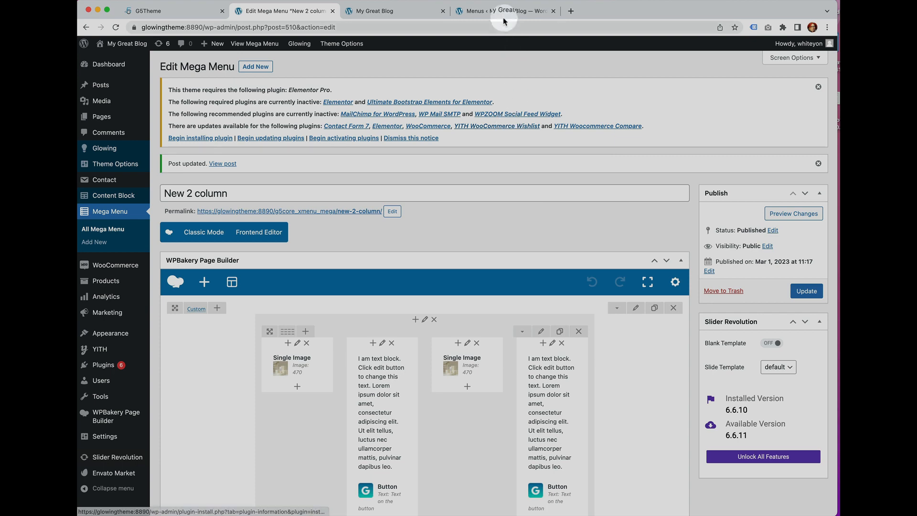
Reload the site's front end and open the second About Us mega menu to preview the layout
{"action": "left_click", "coordinate": [498, 13]}
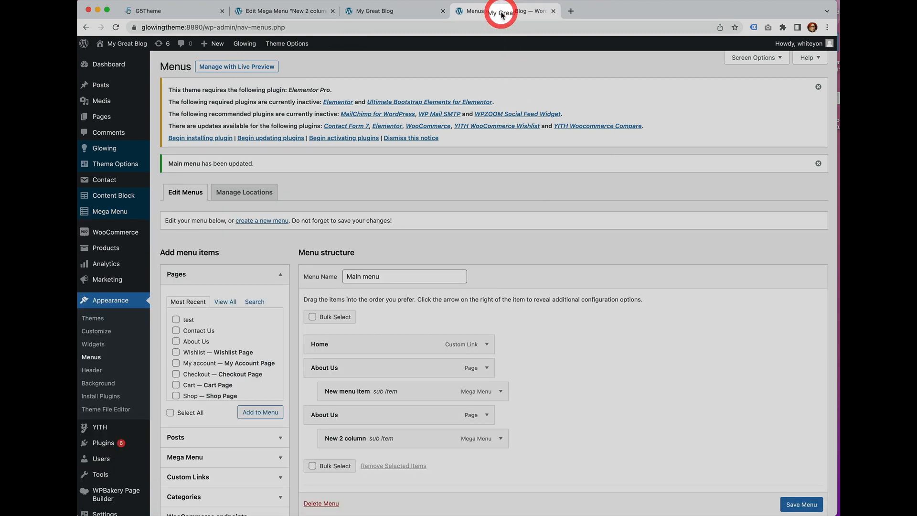
{"action": "left_click", "coordinate": [418, 14]}
{"action": "key", "text": "super+r"}
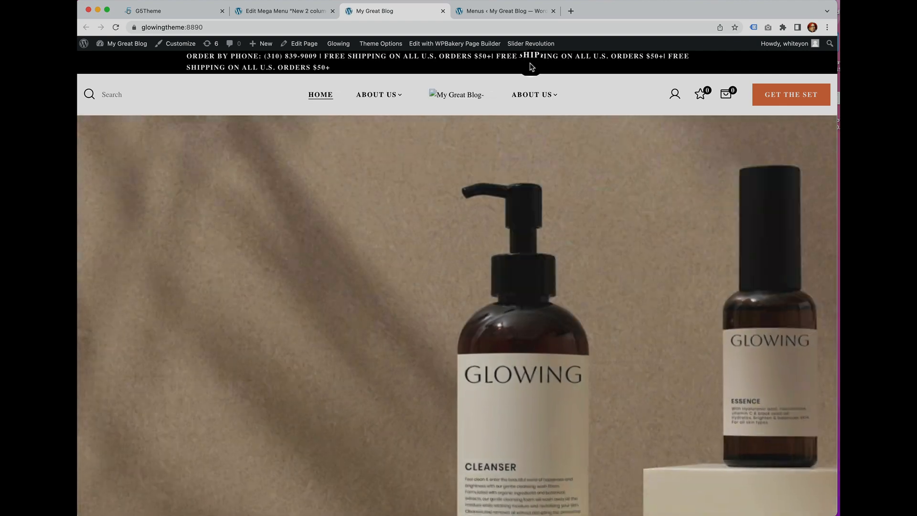
{"action": "left_click", "coordinate": [542, 93]}
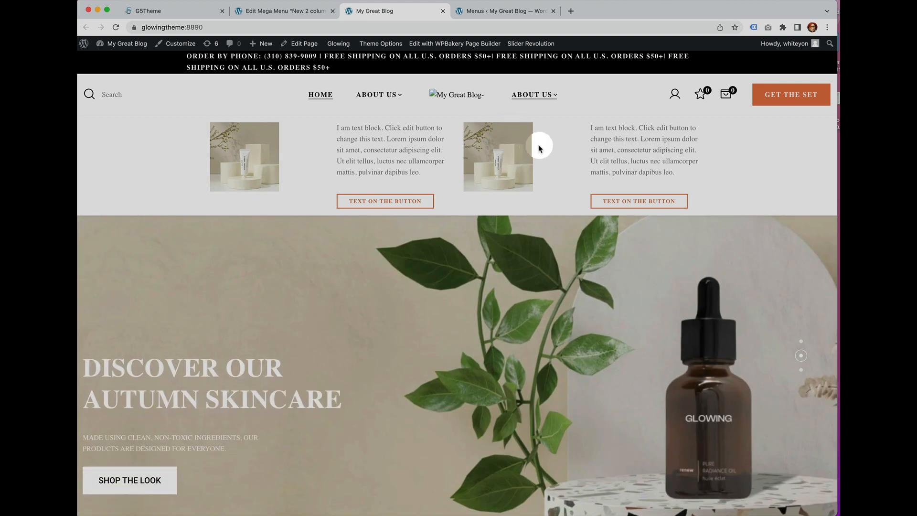
Set the first single image's alignment to Right and save it
{"action": "left_click", "coordinate": [306, 14]}
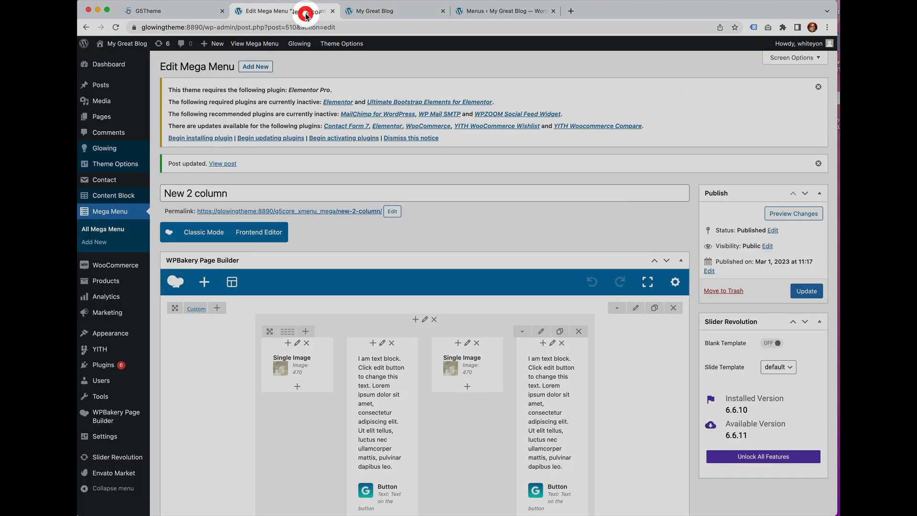
{"action": "left_click", "coordinate": [308, 367]}
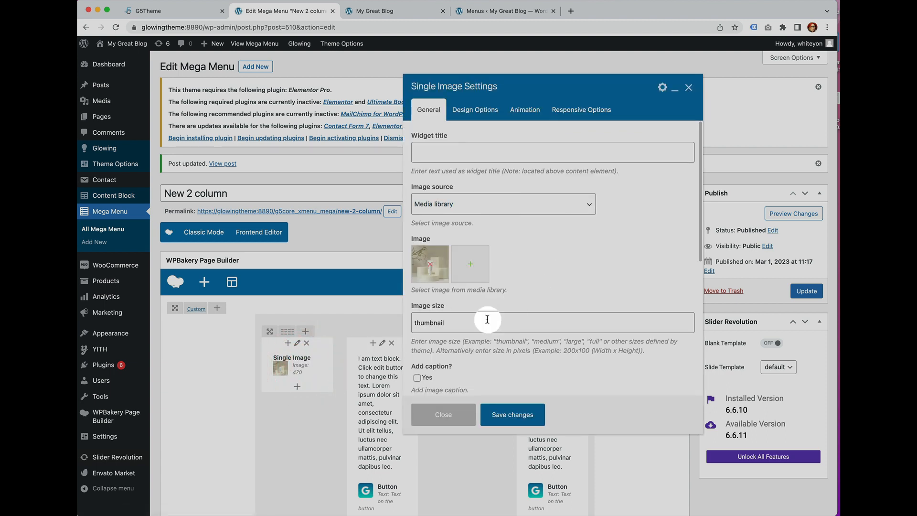
{"action": "scroll", "coordinate": [492, 315], "scroll_direction": "down", "scroll_amount": 5}
{"action": "left_click", "coordinate": [494, 292]}
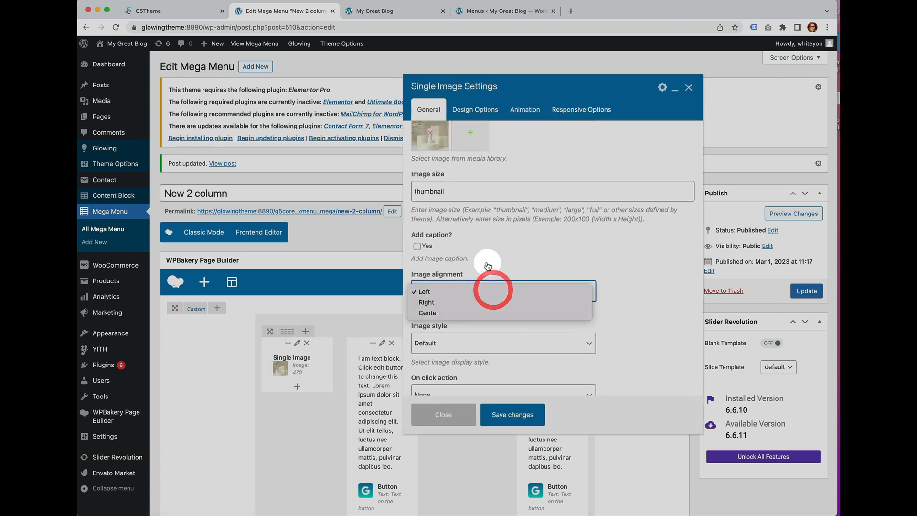
{"action": "left_click", "coordinate": [487, 302]}
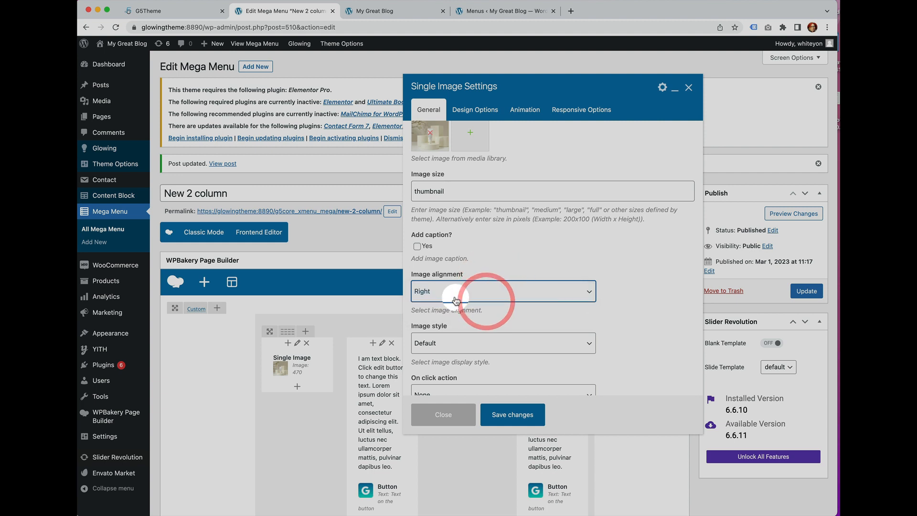
{"action": "left_click", "coordinate": [519, 415]}
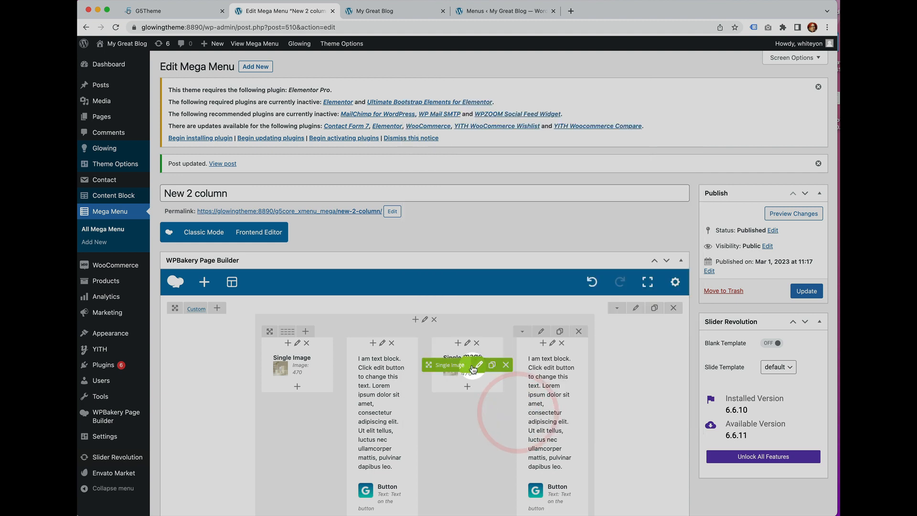
Set the second single image's alignment to Right and save it
{"action": "left_click", "coordinate": [476, 364]}
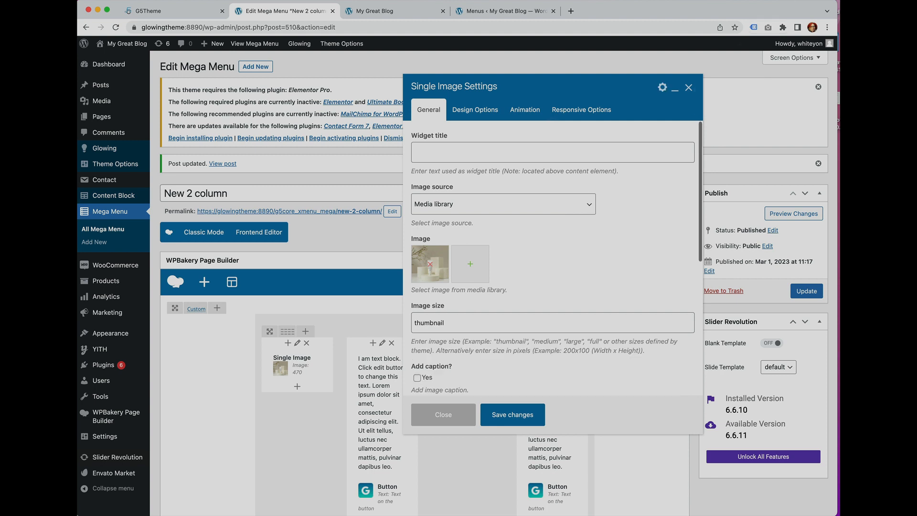
{"action": "left_click", "coordinate": [784, 0]}
{"action": "key", "text": "Escape"}
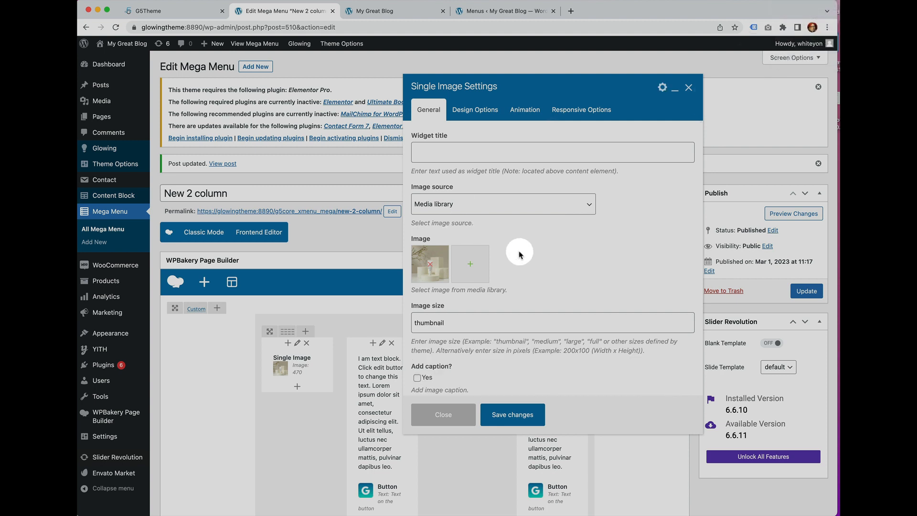
{"action": "scroll", "coordinate": [544, 263], "scroll_direction": "down", "scroll_amount": 3}
{"action": "left_click", "coordinate": [504, 295]}
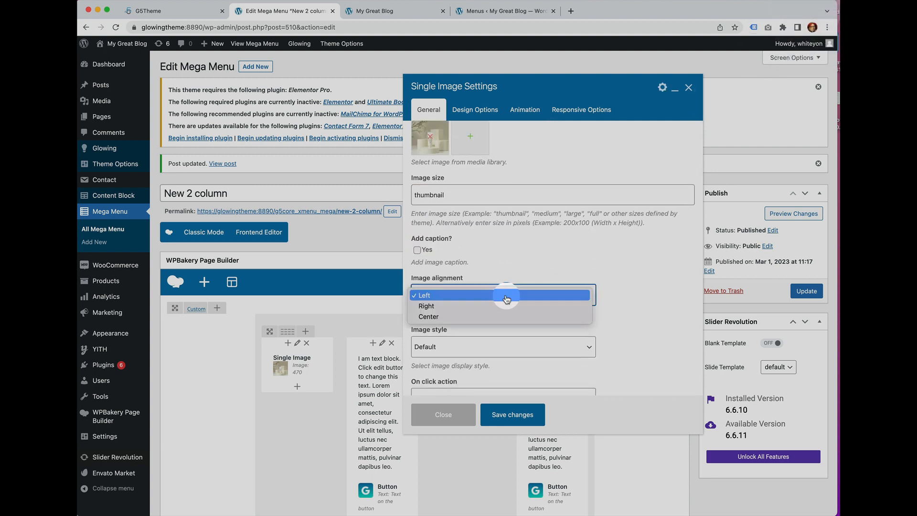
{"action": "left_click", "coordinate": [501, 306]}
{"action": "left_click", "coordinate": [518, 414]}
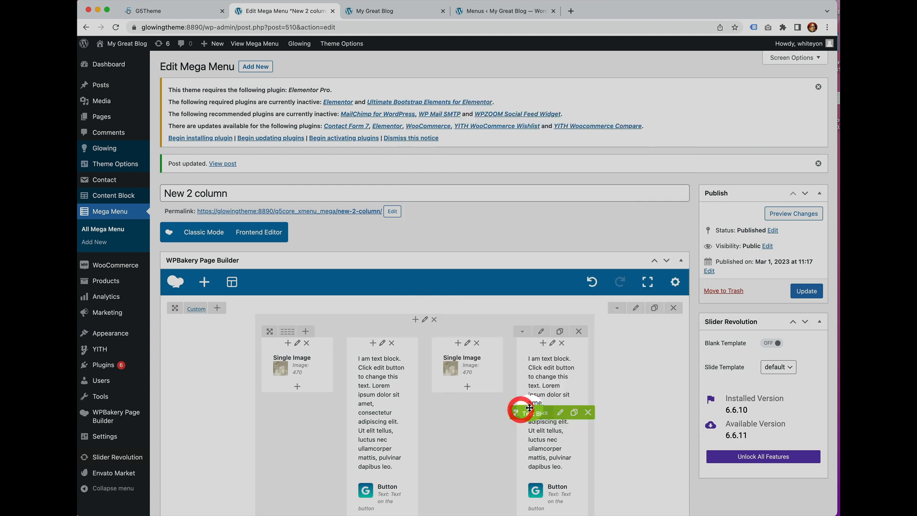
Update the mega menu and preview the reloaded About Us dropdown on the site
{"action": "left_click", "coordinate": [806, 291]}
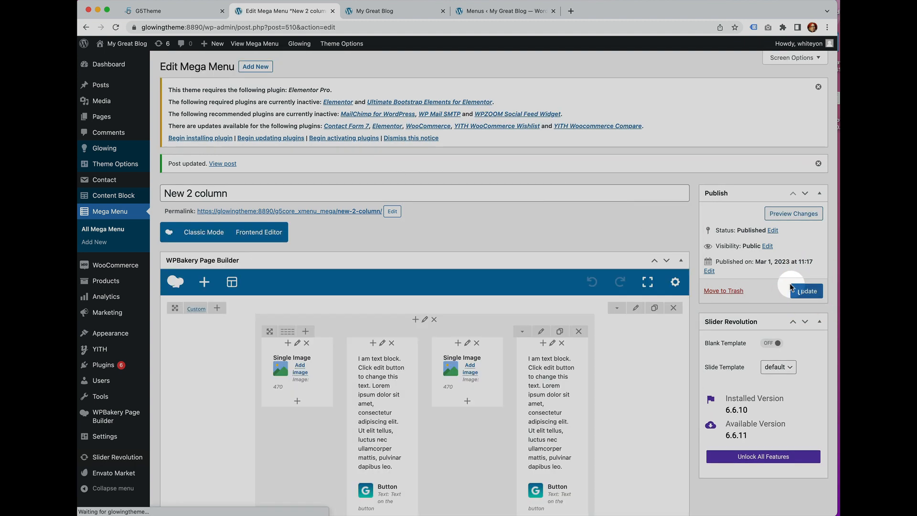
{"action": "left_click", "coordinate": [400, 13]}
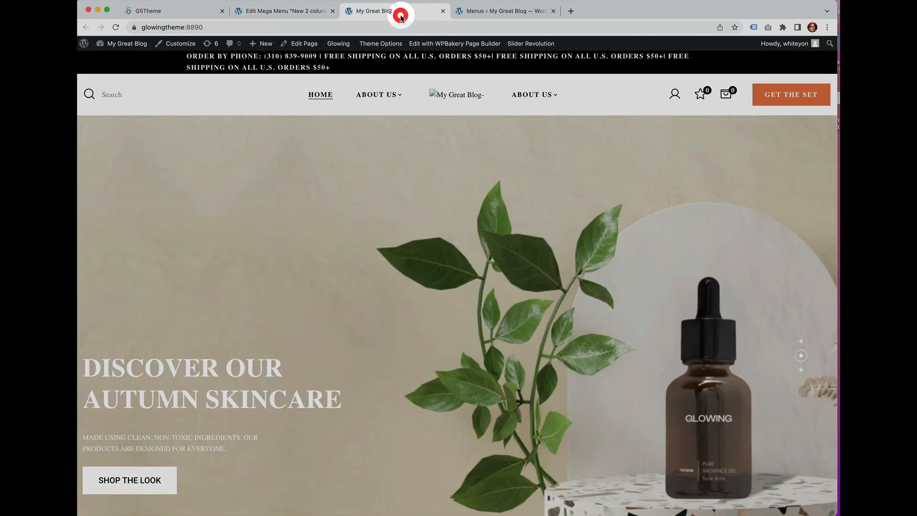
{"action": "key", "text": "super+r"}
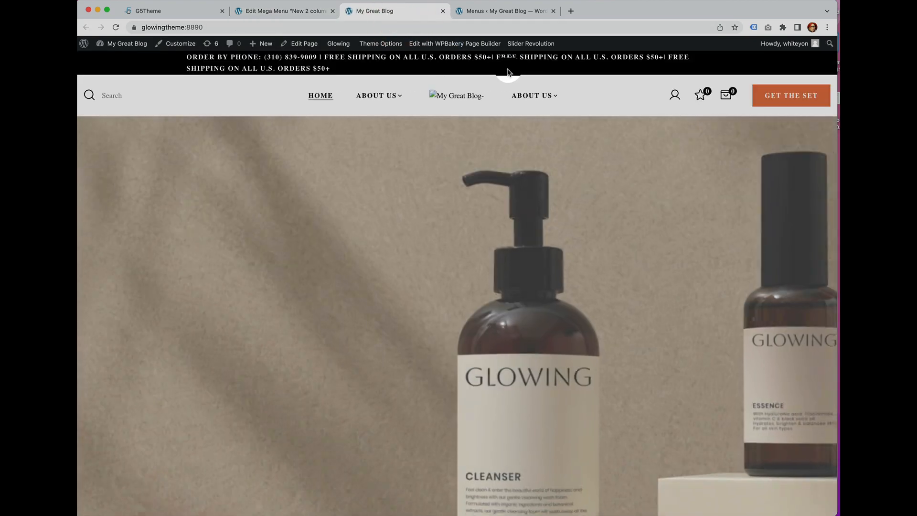
{"action": "mouse_move", "coordinate": [543, 98]}
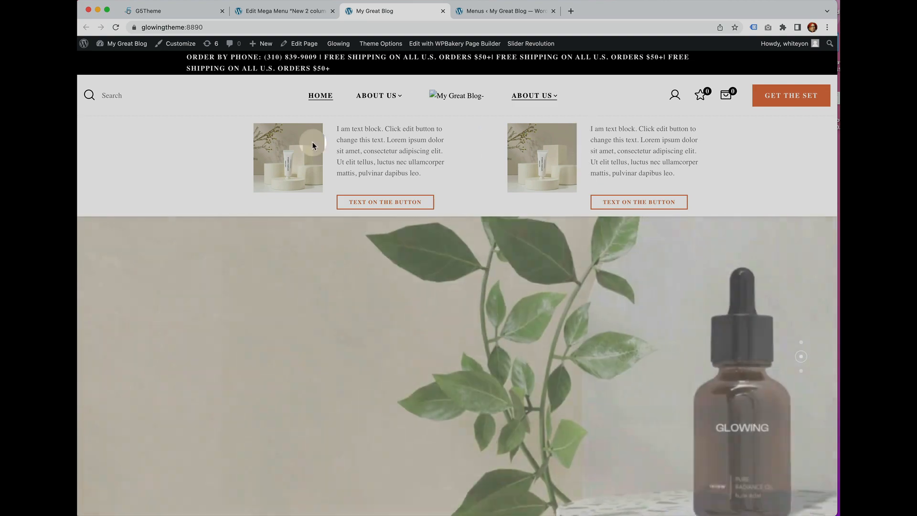
{"action": "left_click_drag", "start_coordinate": [312, 146], "coordinate": [466, 188]}
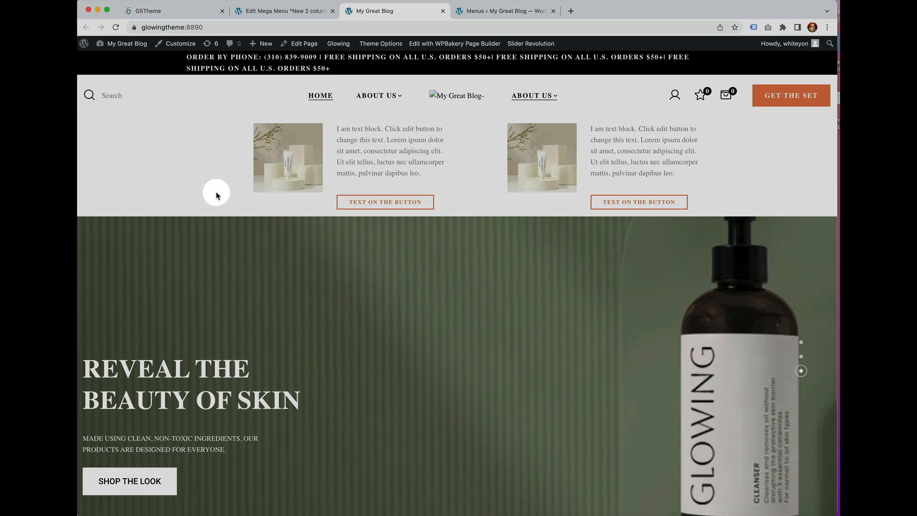
Set the second About Us item's submenu width to Container, save the Main menu, and reload the site
{"action": "left_click", "coordinate": [308, 11]}
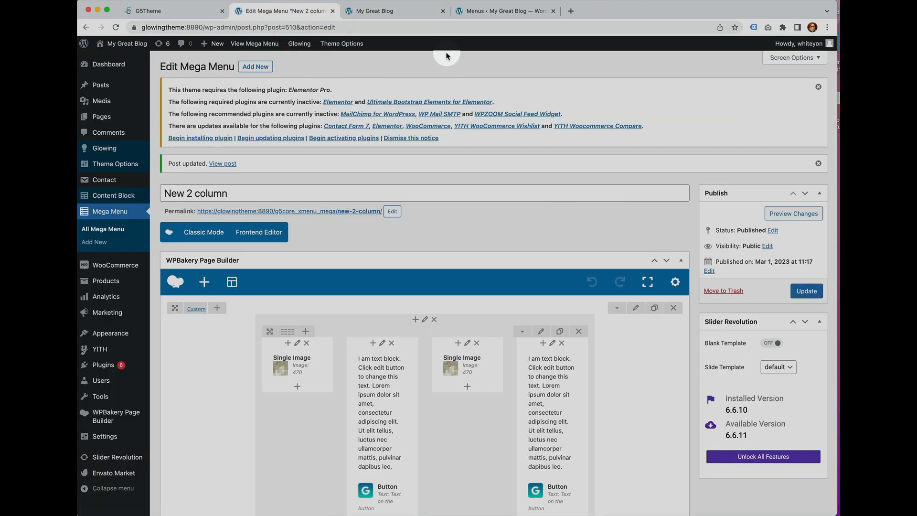
{"action": "left_click", "coordinate": [494, 17]}
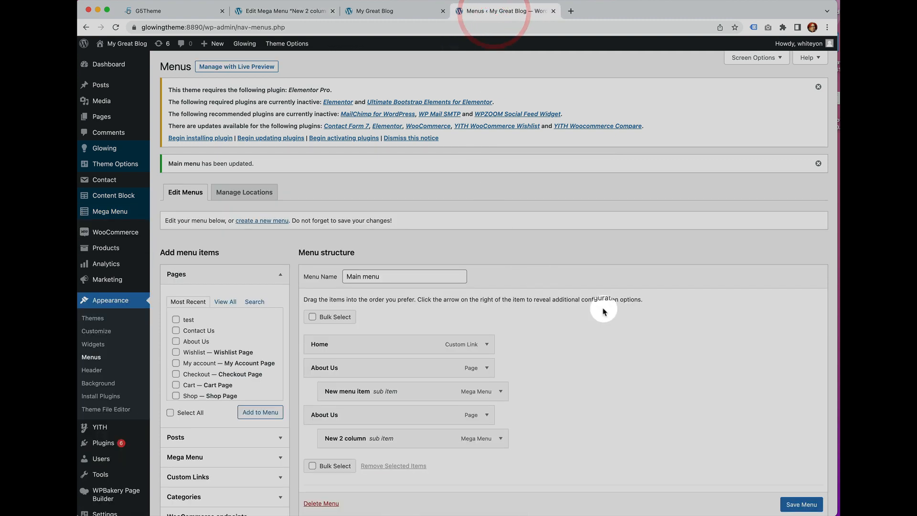
{"action": "scroll", "coordinate": [573, 311], "scroll_direction": "down", "scroll_amount": 3}
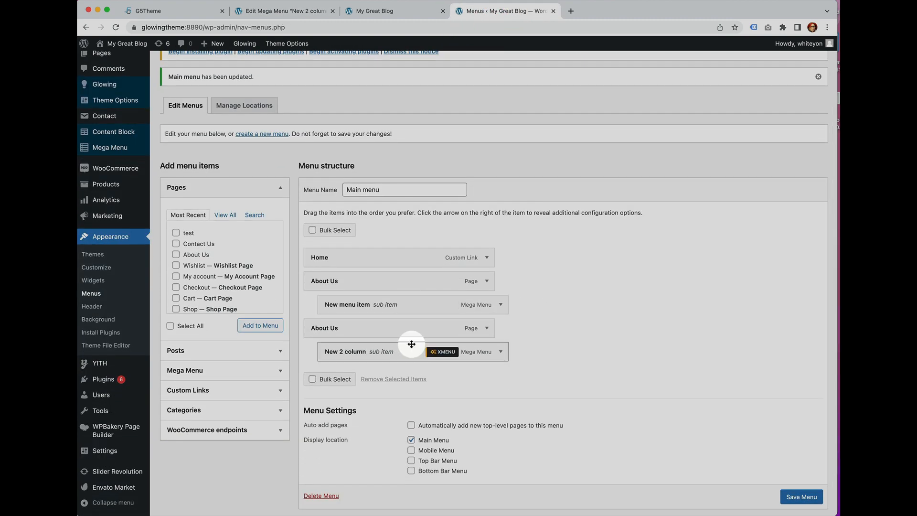
{"action": "left_click", "coordinate": [428, 327]}
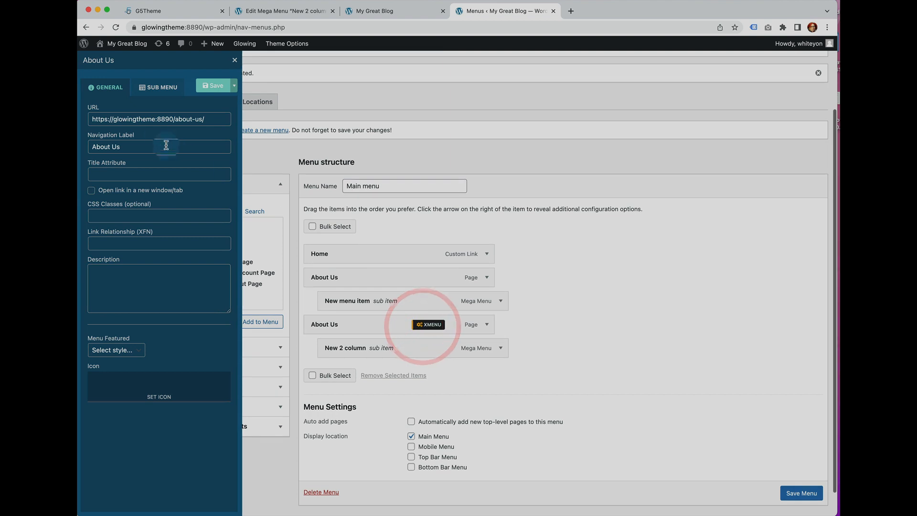
{"action": "left_click", "coordinate": [162, 87]}
{"action": "left_click", "coordinate": [112, 120]}
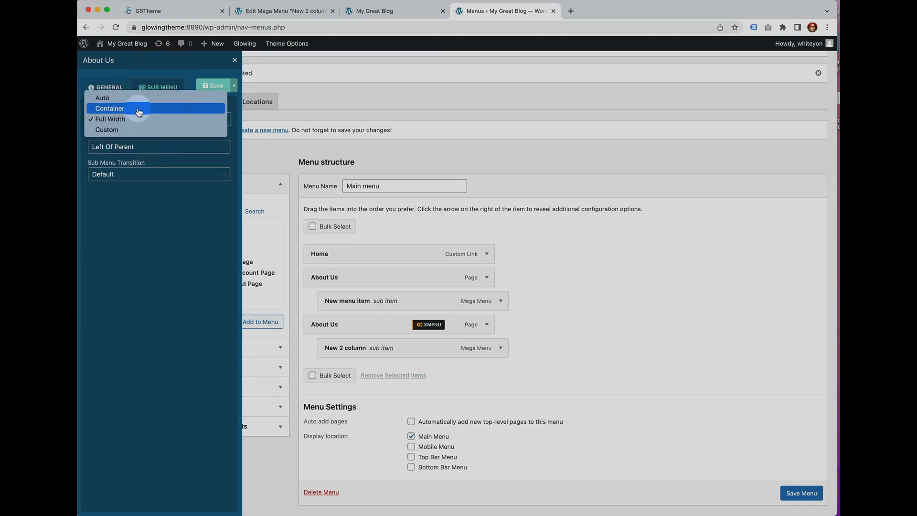
{"action": "left_click", "coordinate": [138, 109]}
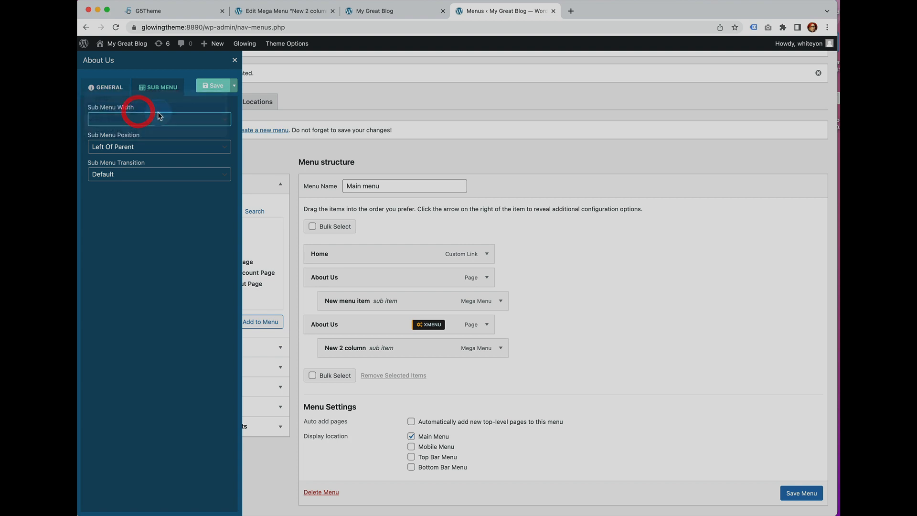
{"action": "left_click", "coordinate": [212, 87]}
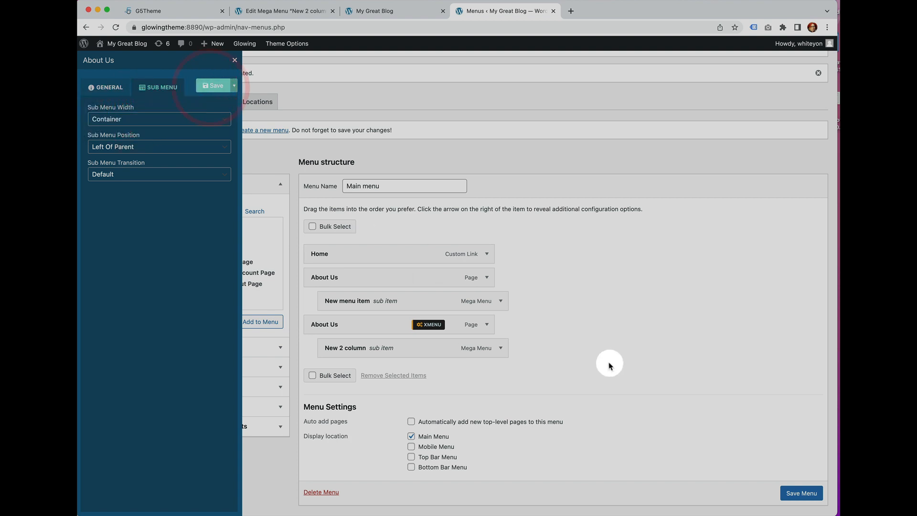
{"action": "left_click", "coordinate": [794, 493]}
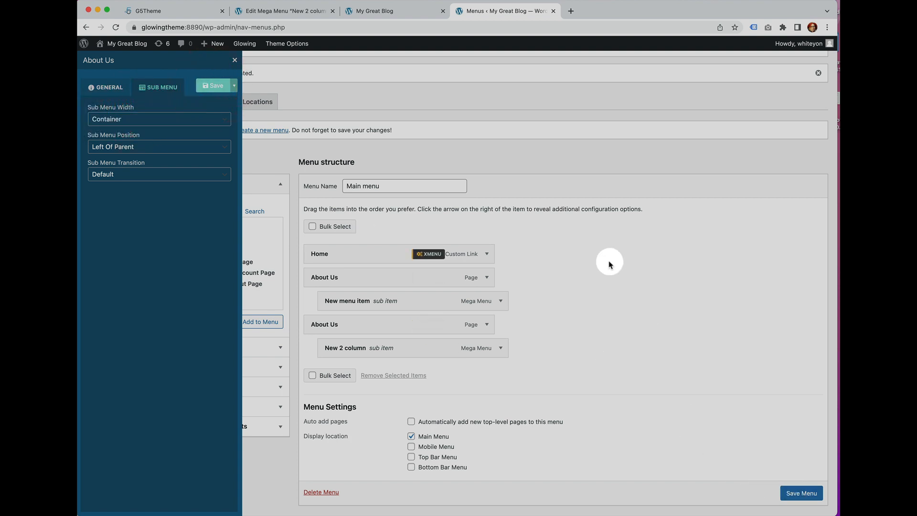
{"action": "left_click", "coordinate": [803, 495]}
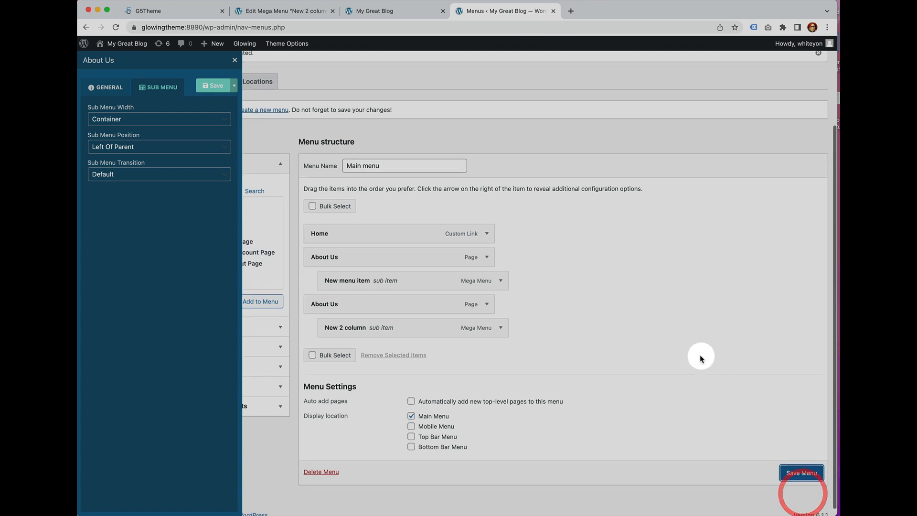
{"action": "left_click", "coordinate": [801, 476]}
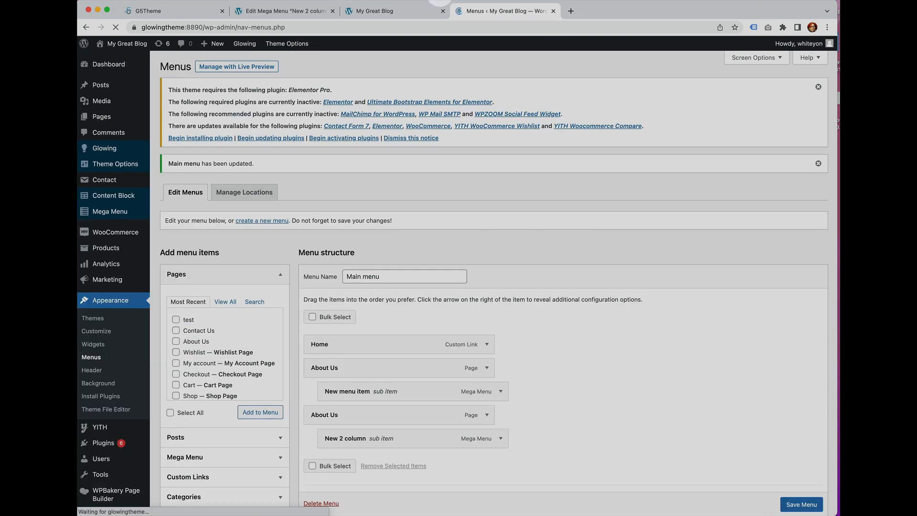
{"action": "left_click", "coordinate": [414, 15]}
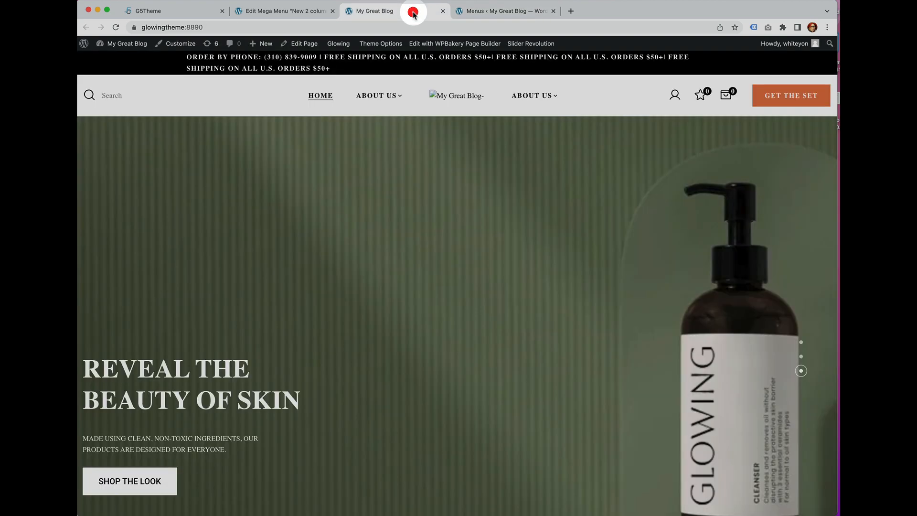
{"action": "key", "text": "super+r"}
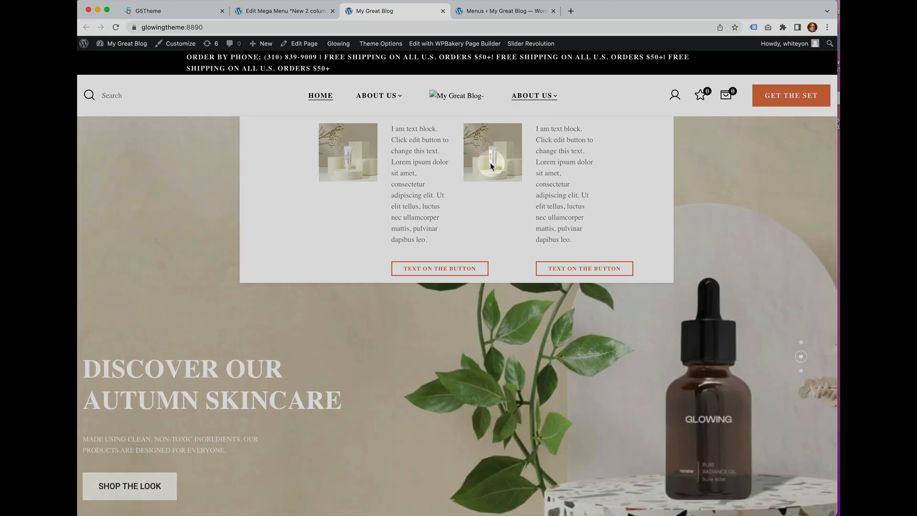
Set the second About Us submenu width to Custom at 500px, save the menu, and preview the dropdown on the site
{"action": "left_click", "coordinate": [492, 11]}
{"action": "scroll", "coordinate": [589, 395], "scroll_direction": "down", "scroll_amount": 3}
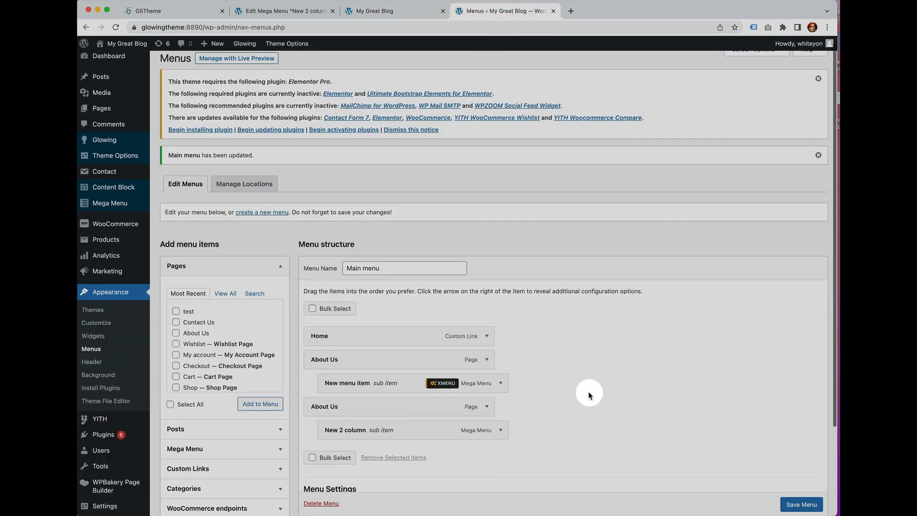
{"action": "scroll", "coordinate": [589, 394], "scroll_direction": "down", "scroll_amount": 2}
{"action": "left_click", "coordinate": [426, 372]}
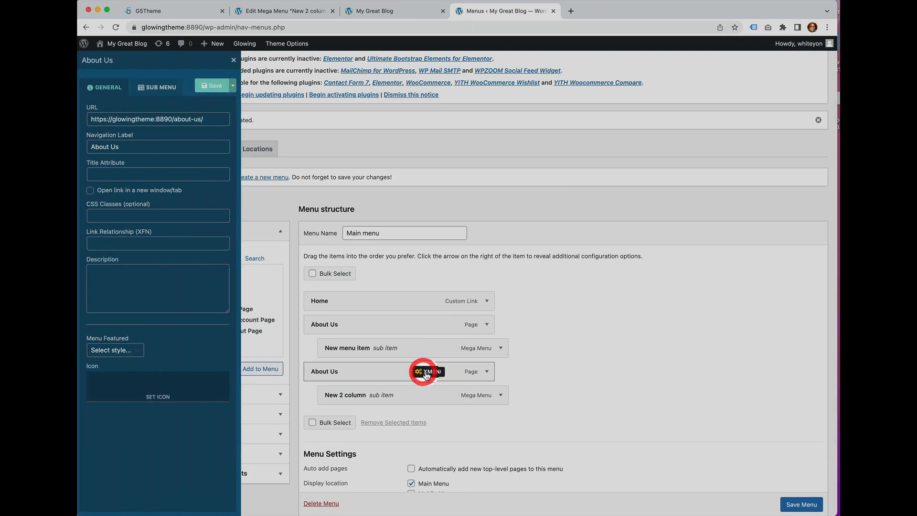
{"action": "left_click", "coordinate": [164, 86]}
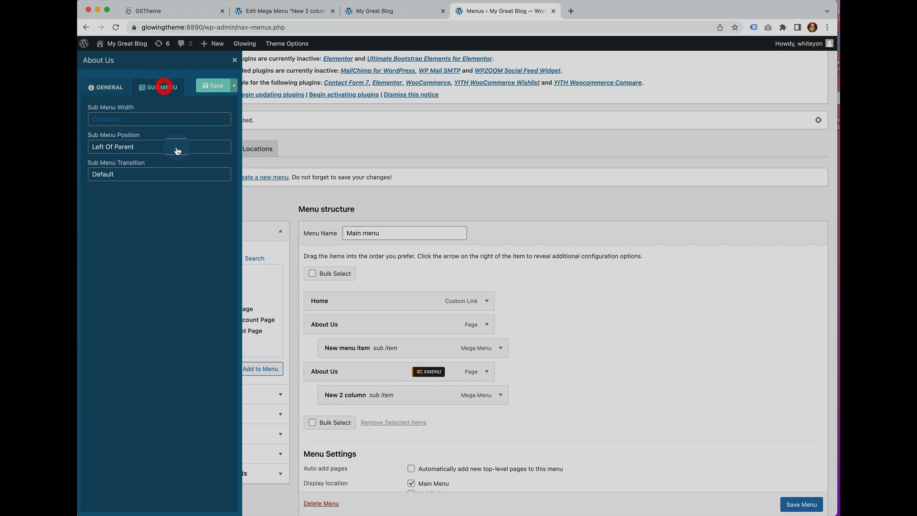
{"action": "left_click", "coordinate": [121, 117]}
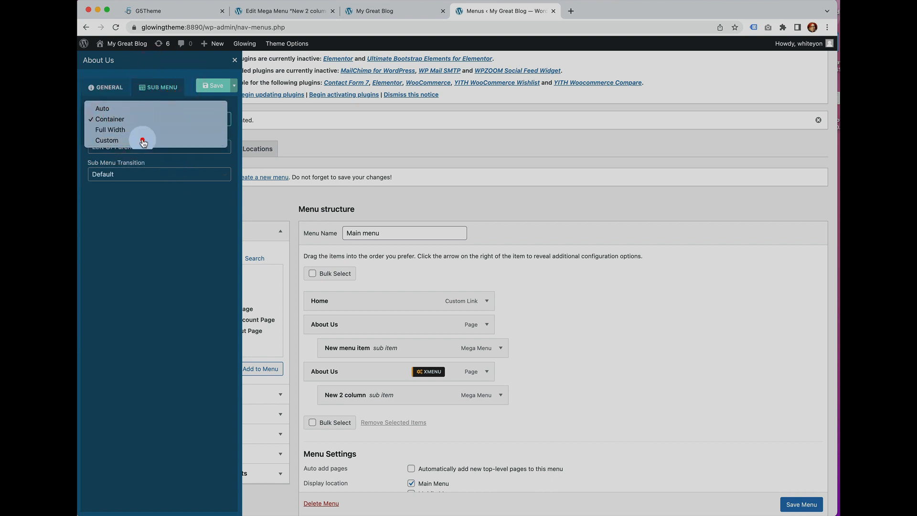
{"action": "left_click", "coordinate": [143, 140]}
{"action": "left_click", "coordinate": [123, 145]}
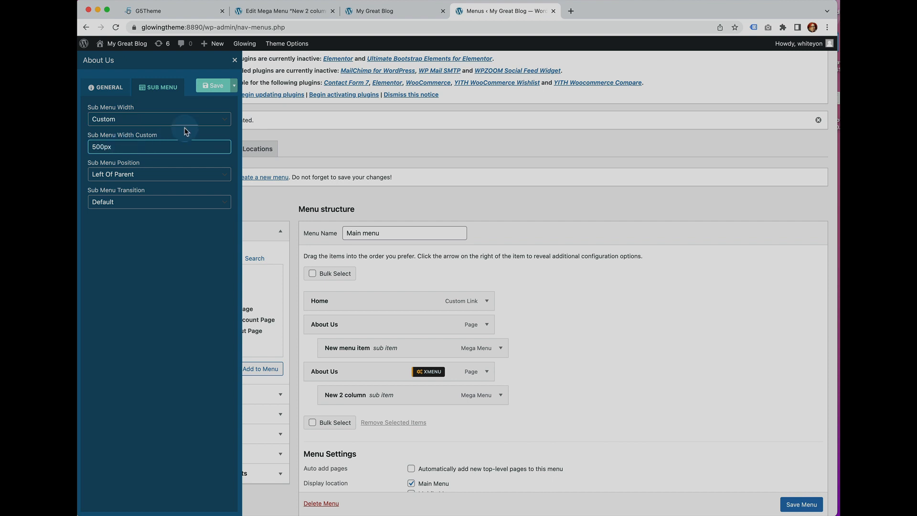
{"action": "left_click", "coordinate": [214, 88]}
{"action": "scroll", "coordinate": [573, 287], "scroll_direction": "down", "scroll_amount": 1}
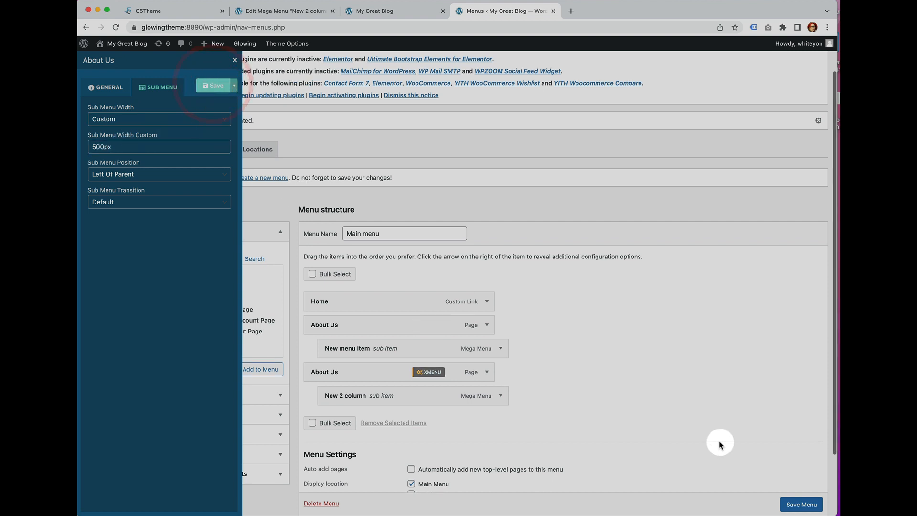
{"action": "left_click", "coordinate": [799, 503]}
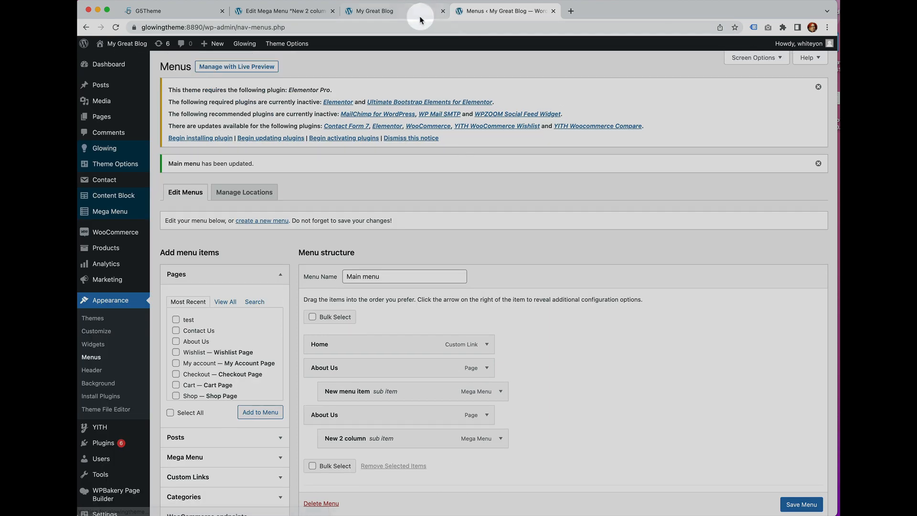
{"action": "left_click", "coordinate": [413, 14]}
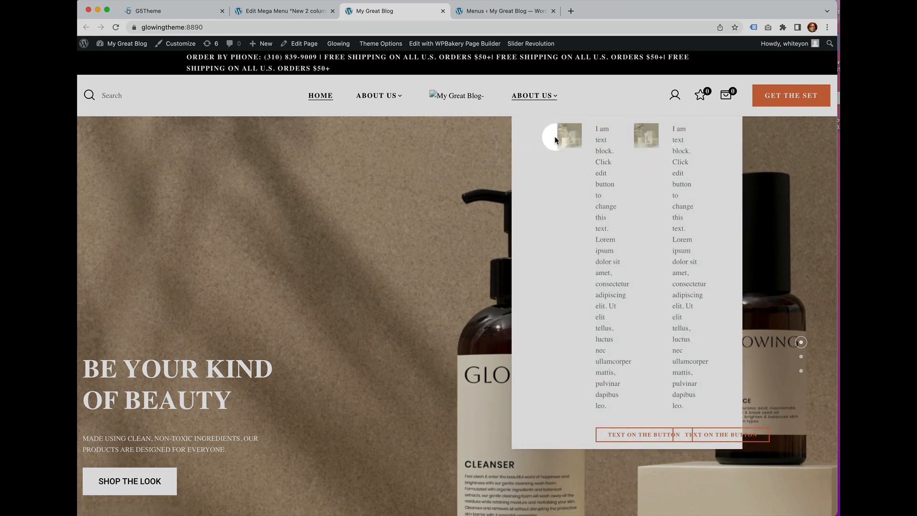
{"action": "mouse_move", "coordinate": [405, 46]}
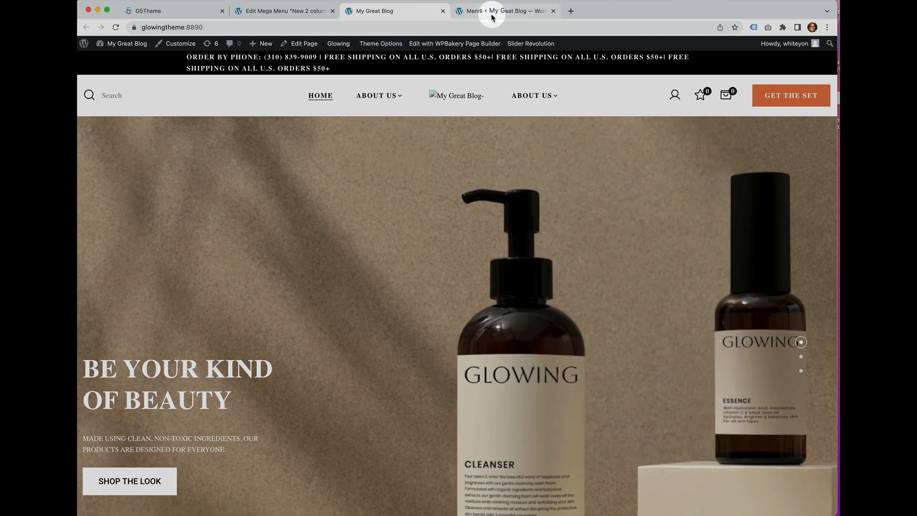
Set the second About Us submenu width to Full Width, save the menu, and reload the site
{"action": "left_click", "coordinate": [492, 11]}
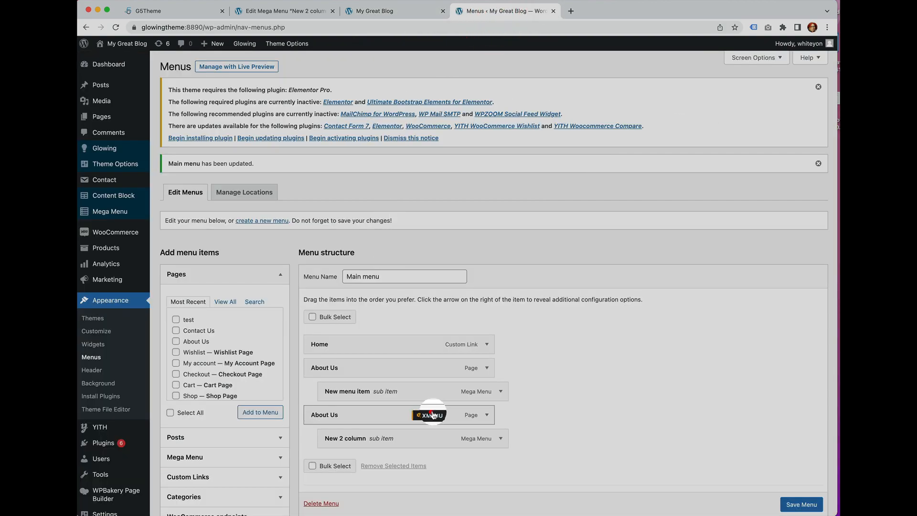
{"action": "left_click", "coordinate": [432, 415]}
{"action": "left_click", "coordinate": [171, 88]}
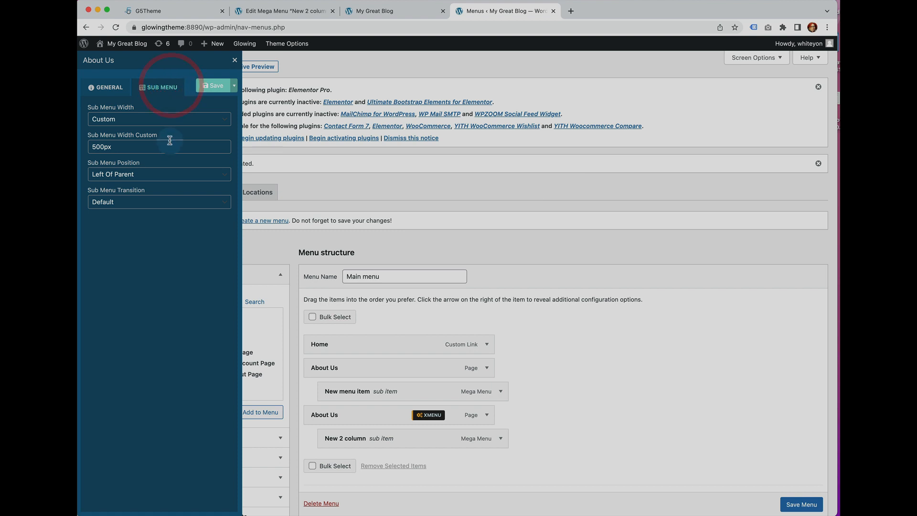
{"action": "left_click", "coordinate": [171, 123]}
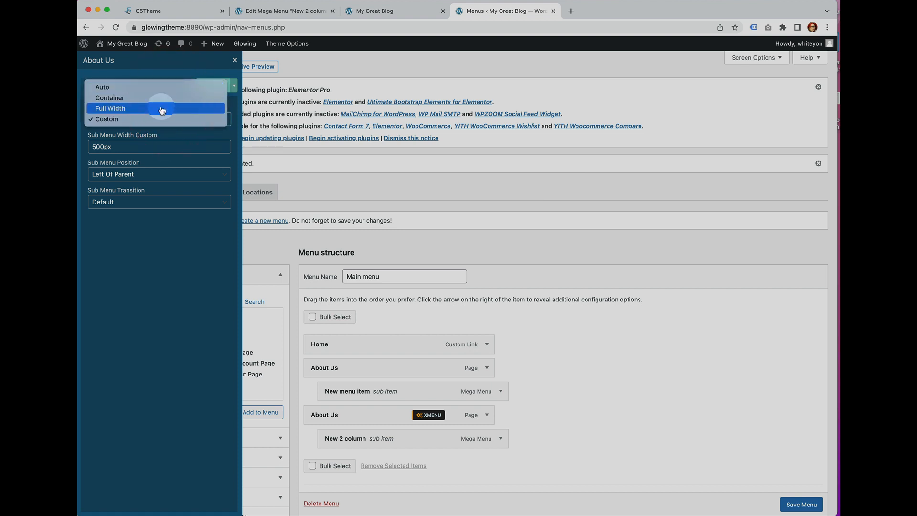
{"action": "left_click", "coordinate": [161, 109]}
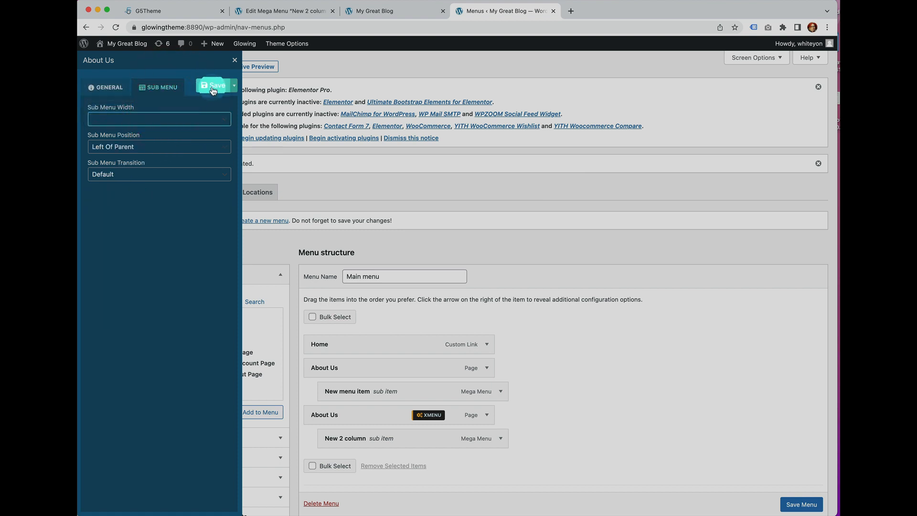
{"action": "left_click", "coordinate": [803, 507]}
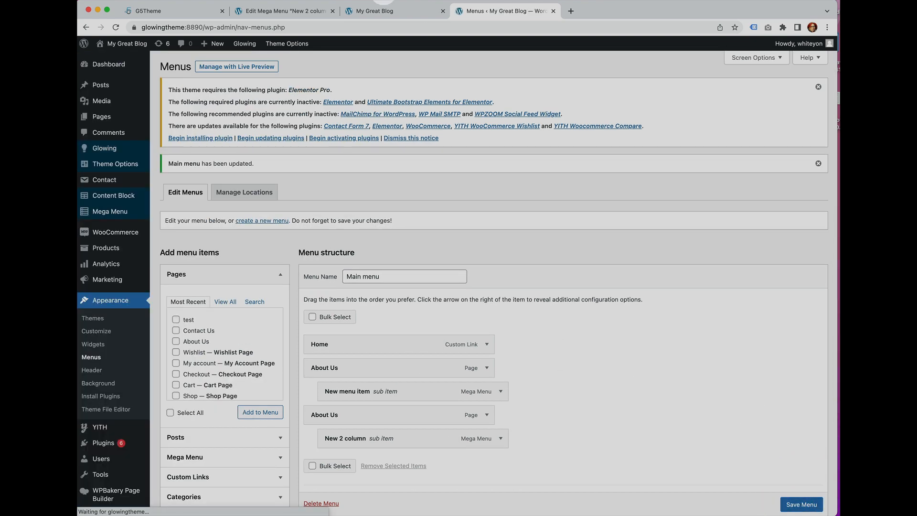
{"action": "left_click", "coordinate": [393, 16]}
{"action": "key", "text": "super+r"}
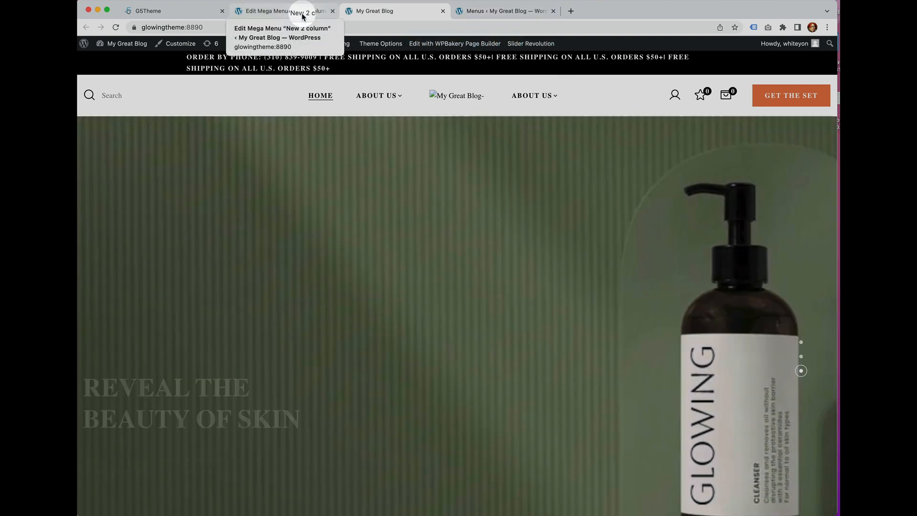
Start a new mega menu titled usingheader
{"action": "left_click", "coordinate": [302, 14]}
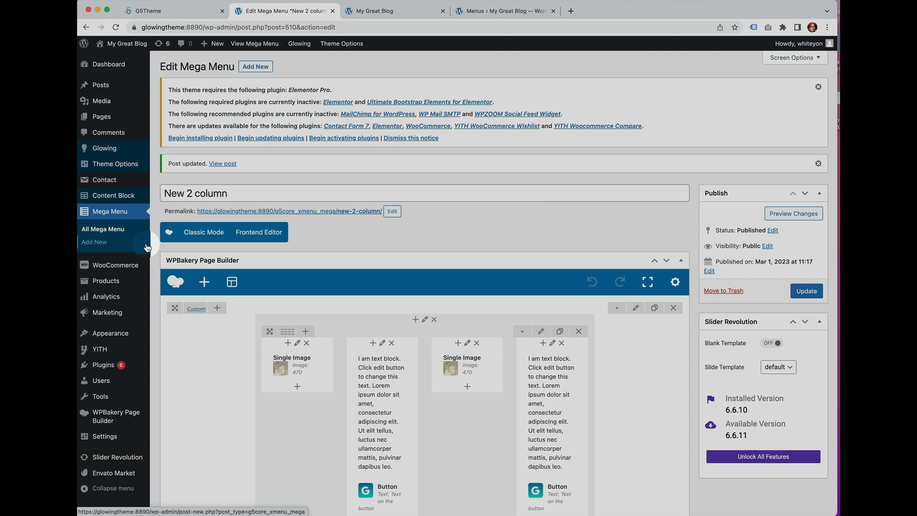
{"action": "left_click", "coordinate": [103, 242]}
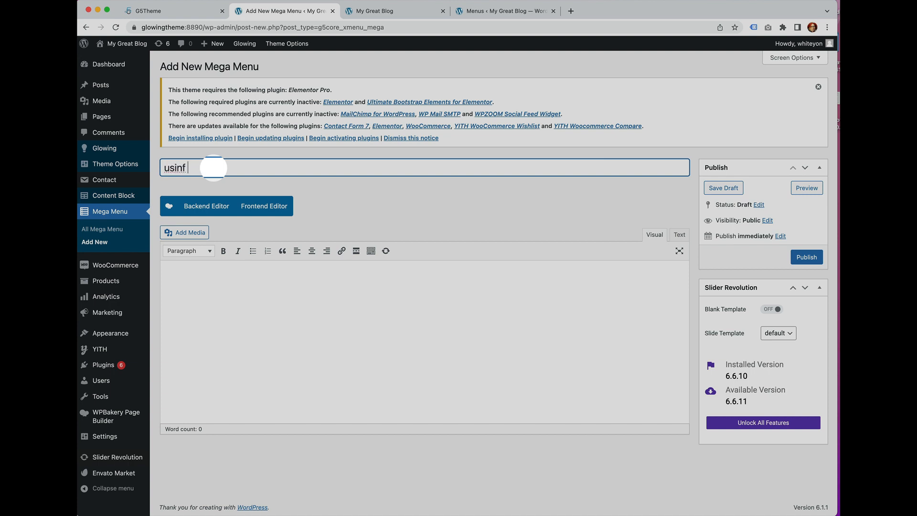
{"action": "left_click", "coordinate": [184, 169]}
{"action": "key", "text": "BackSpace"}
{"action": "type", "text": "g"}
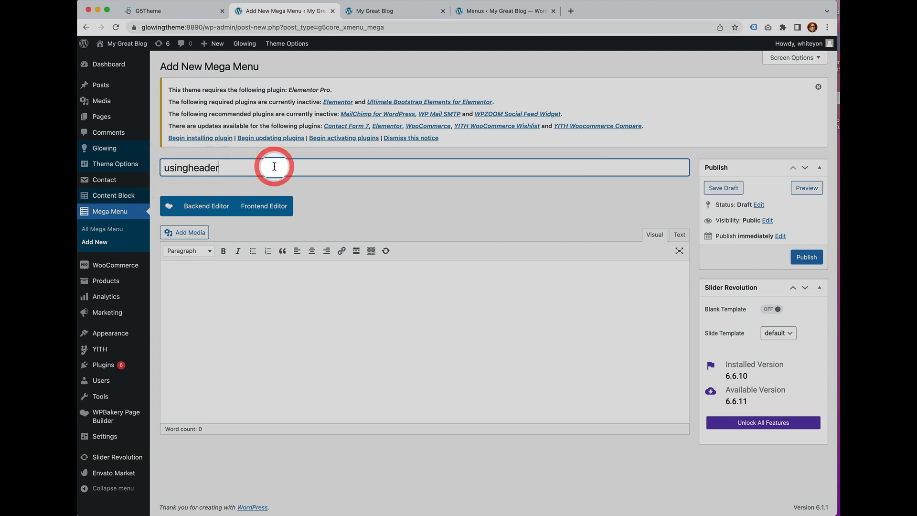
Add a Row element in the WPBakery backend editor and publish the usingheader mega menu
{"action": "left_click", "coordinate": [207, 206]}
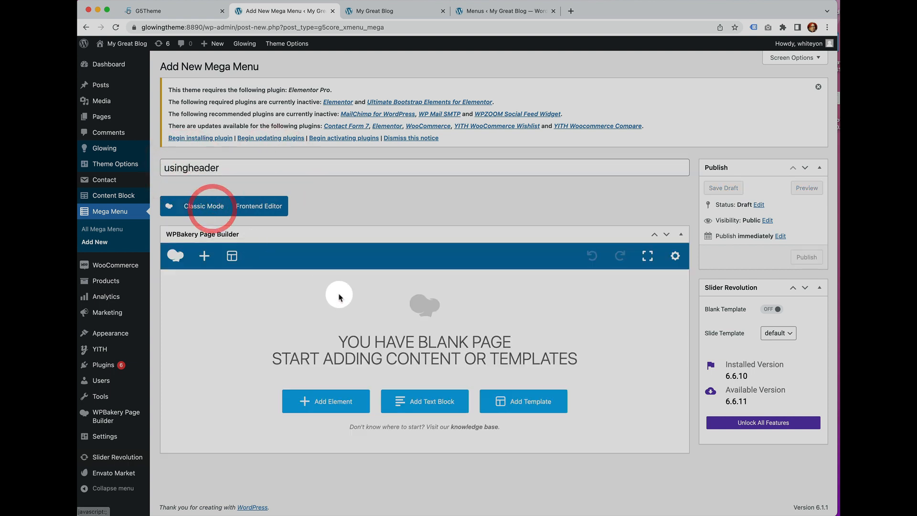
{"action": "left_click", "coordinate": [341, 401]}
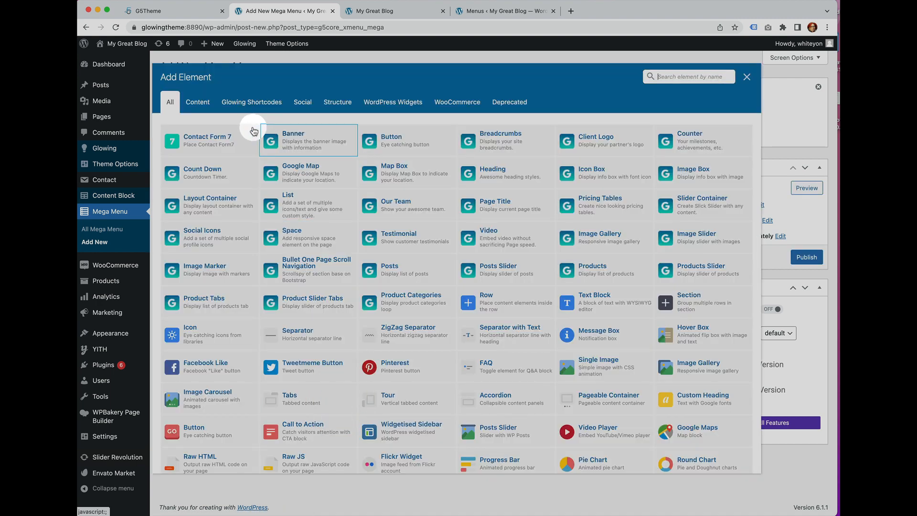
{"action": "left_click", "coordinate": [681, 76]}
{"action": "type", "text": "ro"}
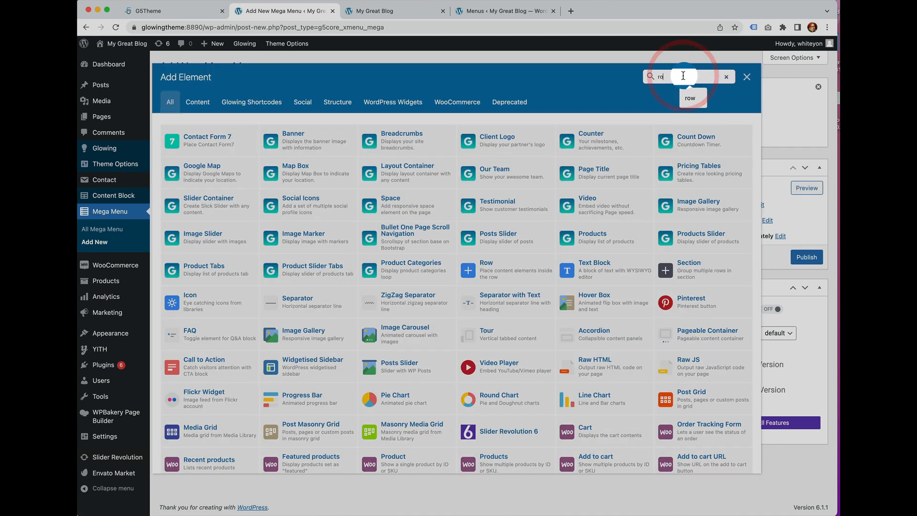
{"action": "type", "text": "w"}
{"action": "left_click", "coordinate": [234, 144]}
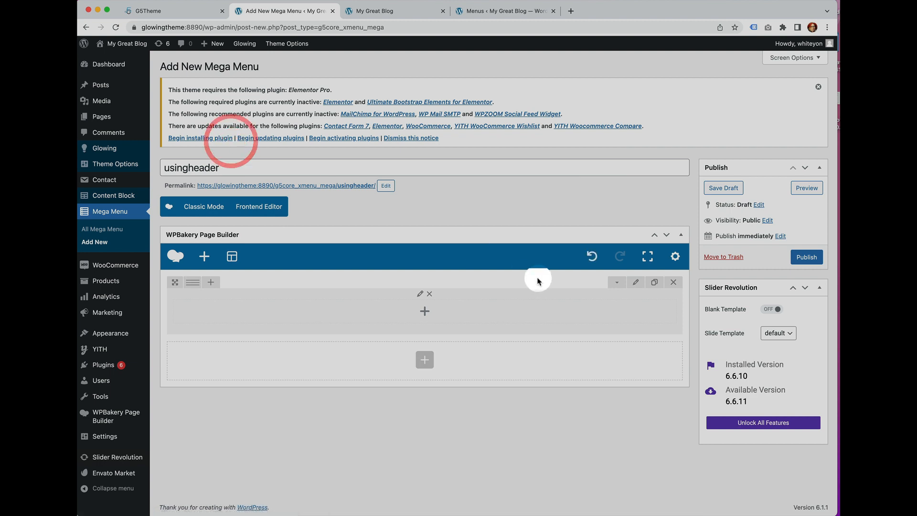
{"action": "left_click", "coordinate": [806, 258]}
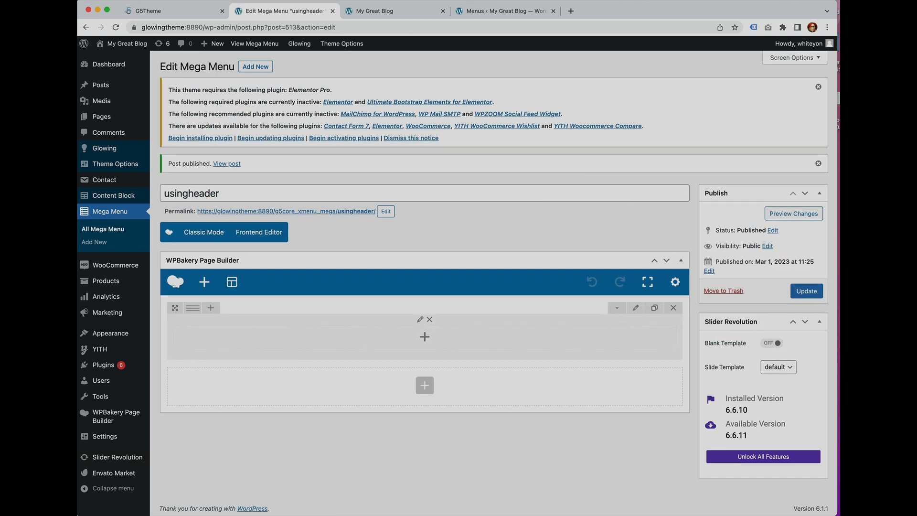
Add a nested Row element inside the usingheader mega menu's existing row
{"action": "left_click", "coordinate": [439, 169]}
{"action": "left_click", "coordinate": [428, 341]}
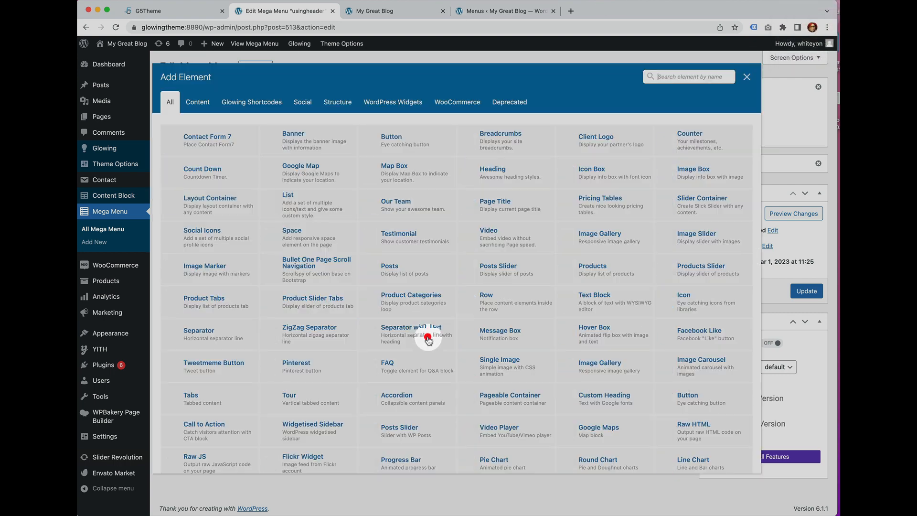
{"action": "left_click", "coordinate": [666, 77]}
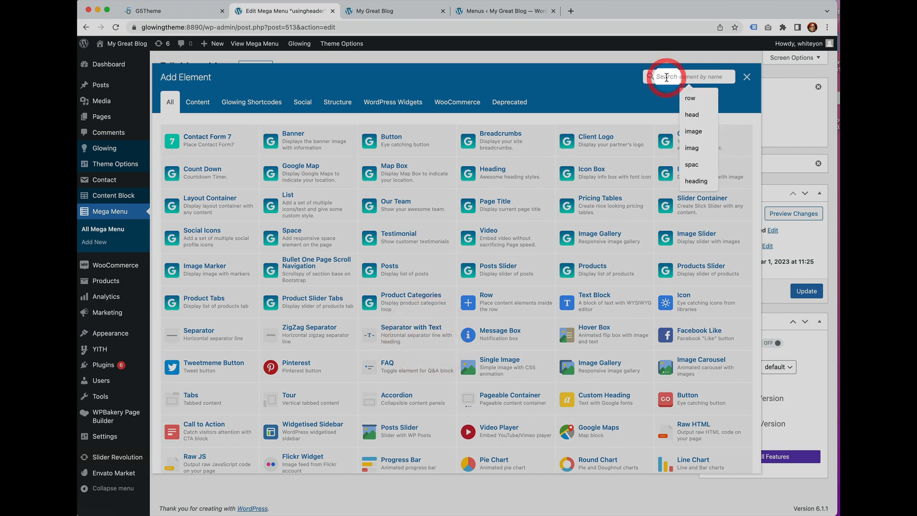
{"action": "type", "text": "row"}
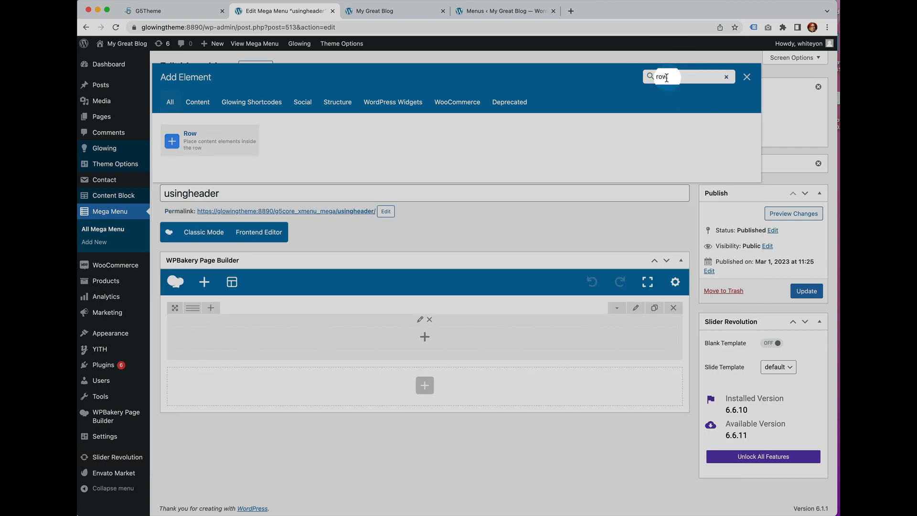
{"action": "left_click", "coordinate": [233, 126]}
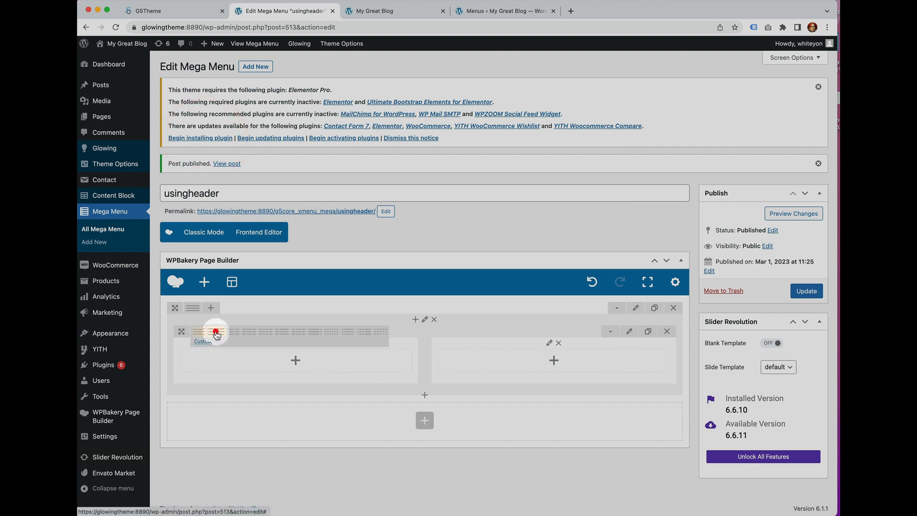
Give the outer row a custom 2/3 layout
{"action": "left_click", "coordinate": [216, 334]}
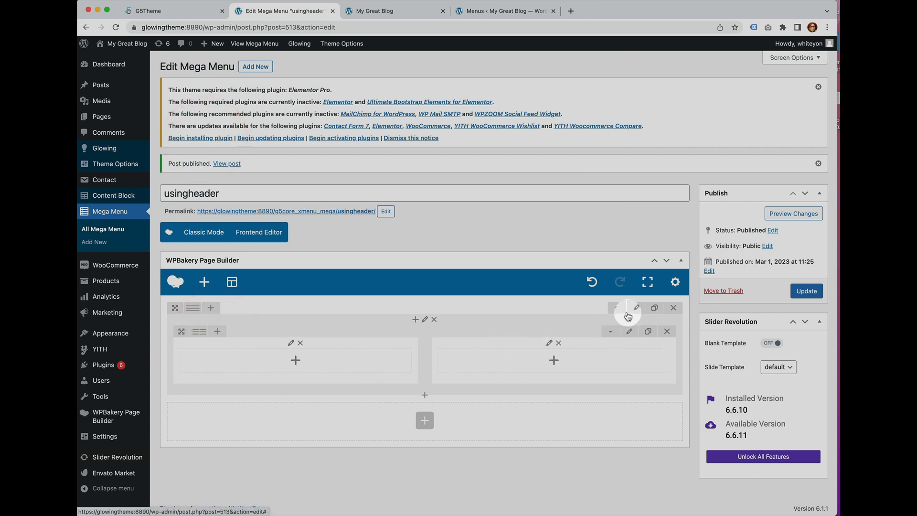
{"action": "left_click", "coordinate": [197, 318]}
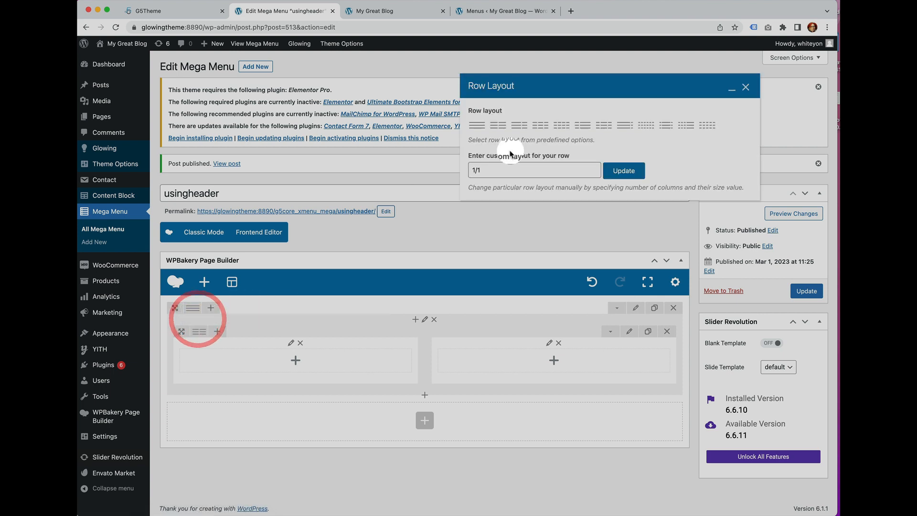
{"action": "left_click", "coordinate": [482, 168]}
{"action": "type", "text": "2/3"}
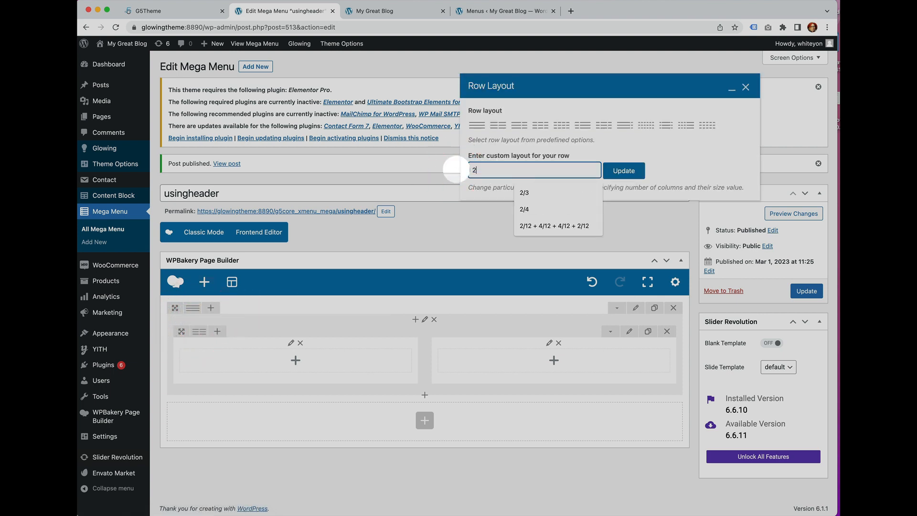
{"action": "left_click", "coordinate": [624, 173]}
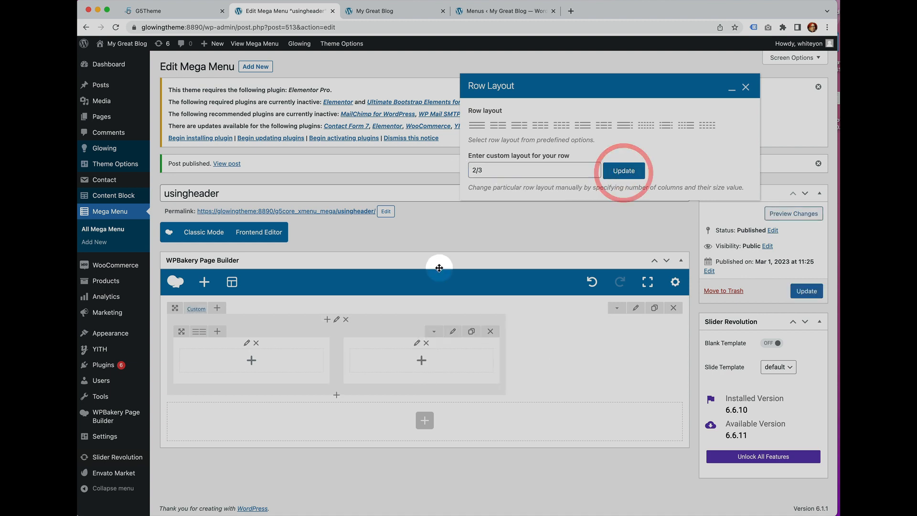
Set the 2/3 column's responsive offset to 2 columns - 1/6 and save the column settings
{"action": "left_click", "coordinate": [336, 319]}
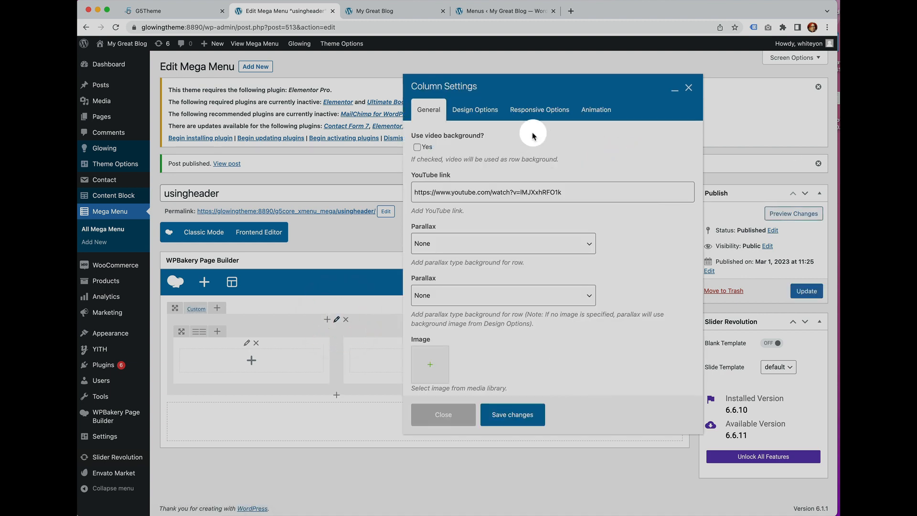
{"action": "left_click", "coordinate": [533, 111]}
{"action": "left_click", "coordinate": [495, 320]}
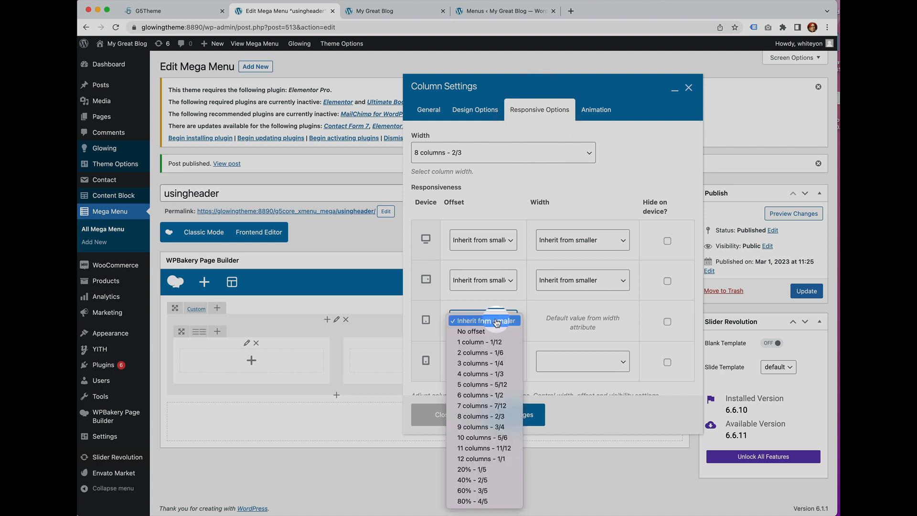
{"action": "left_click", "coordinate": [498, 354]}
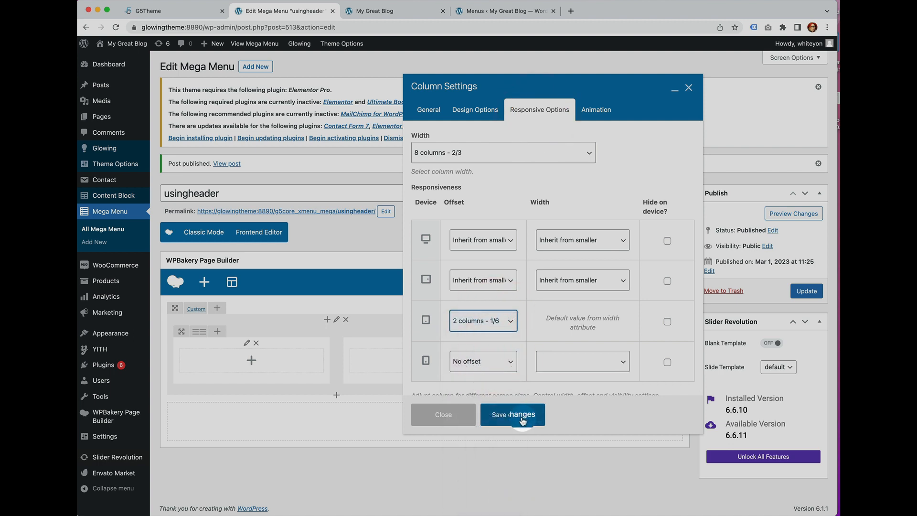
{"action": "left_click", "coordinate": [523, 415]}
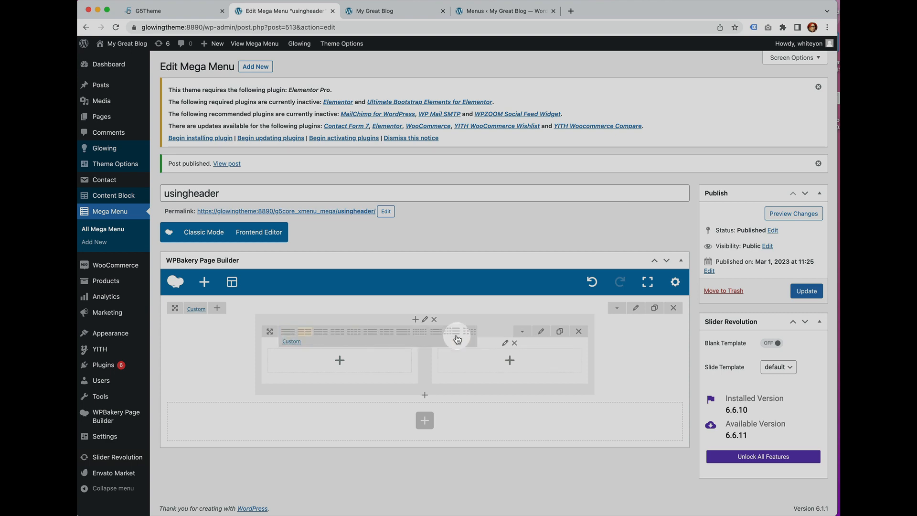
Add an Image Box element to the first inner column
{"action": "left_click", "coordinate": [342, 362]}
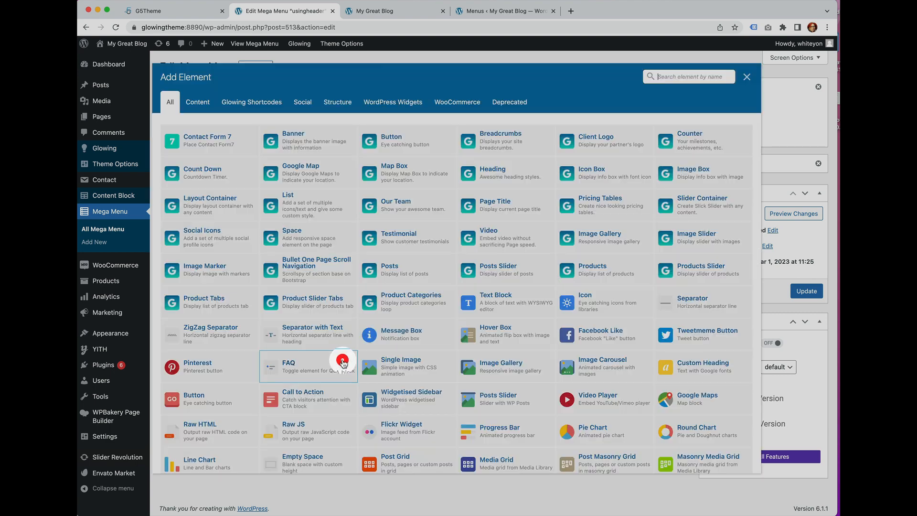
{"action": "left_click", "coordinate": [690, 77]}
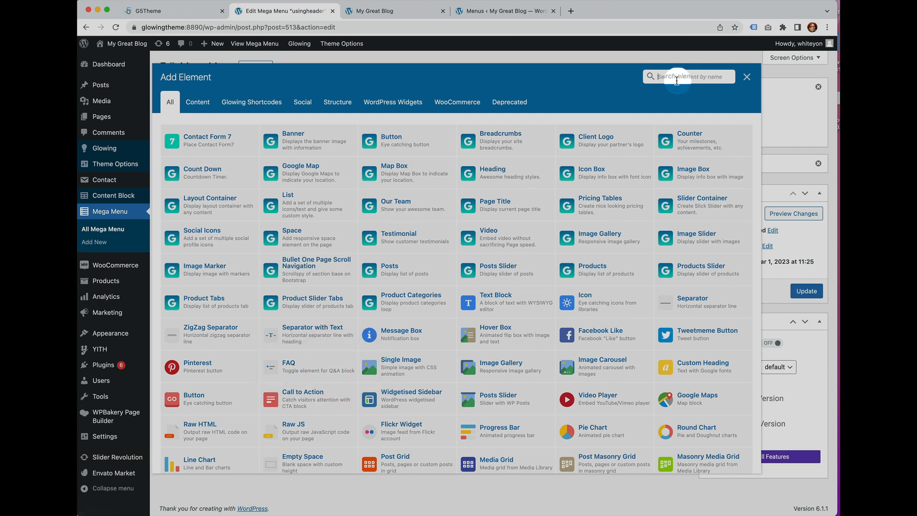
{"action": "type", "text": "im"}
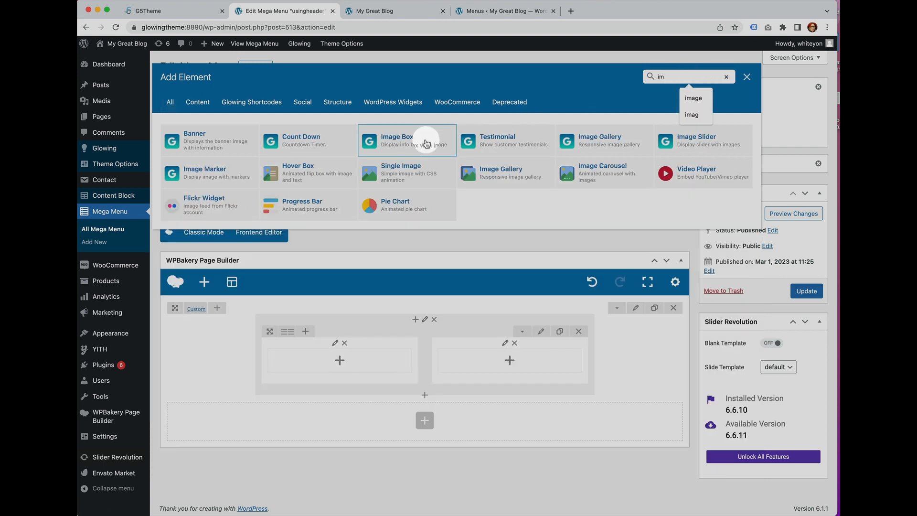
{"action": "left_click", "coordinate": [425, 140]}
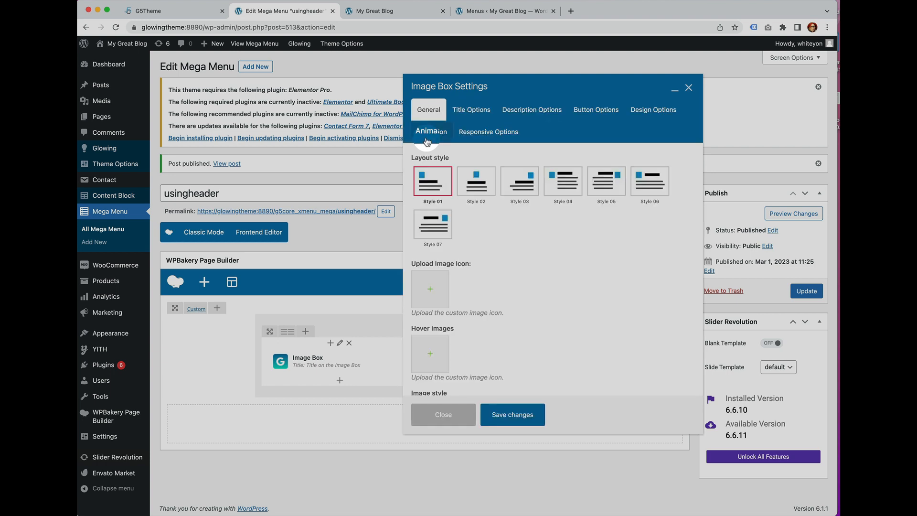
Choose layout Style 04 for the Image Box
{"action": "scroll", "coordinate": [527, 207], "scroll_direction": "up", "scroll_amount": 5}
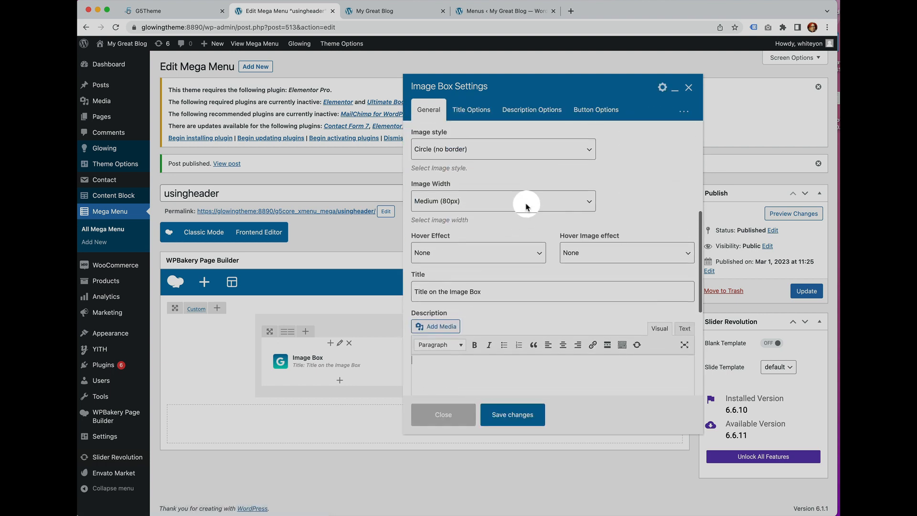
{"action": "scroll", "coordinate": [526, 207], "scroll_direction": "up", "scroll_amount": 5}
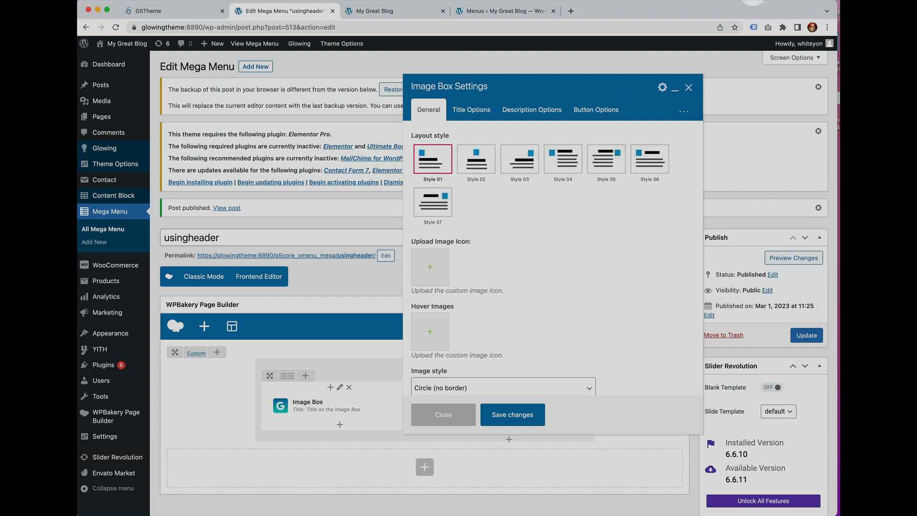
{"action": "left_click", "coordinate": [797, 1]}
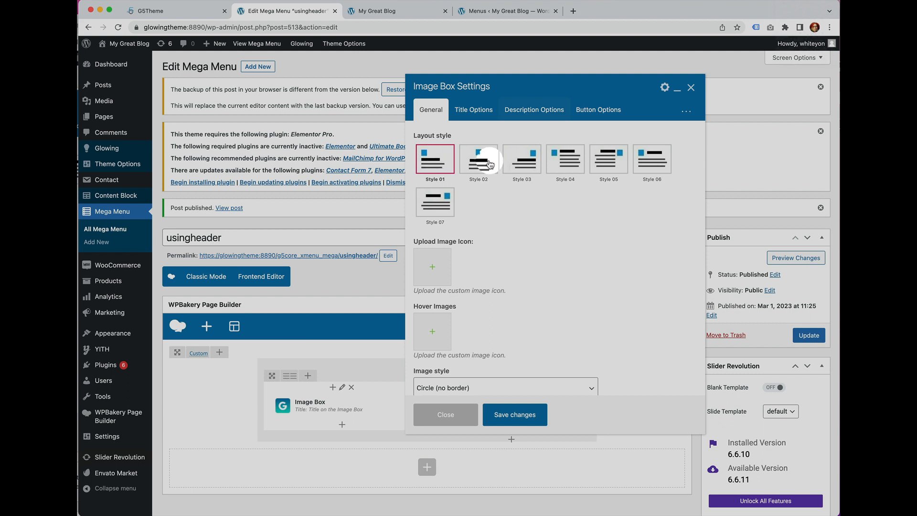
{"action": "left_click", "coordinate": [562, 160]}
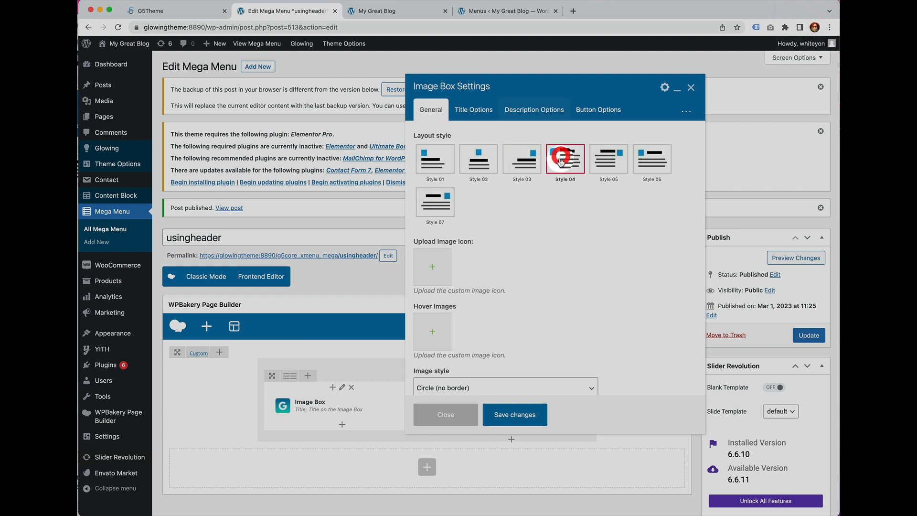
Set the Image Box's image icon to product-16-3-1.jpg from the media library
{"action": "left_click", "coordinate": [432, 270]}
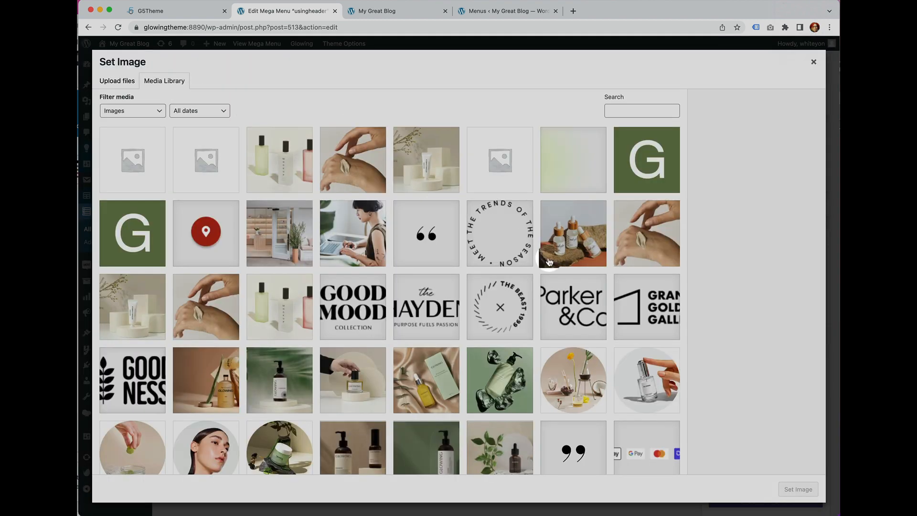
{"action": "scroll", "coordinate": [559, 280], "scroll_direction": "down", "scroll_amount": 3}
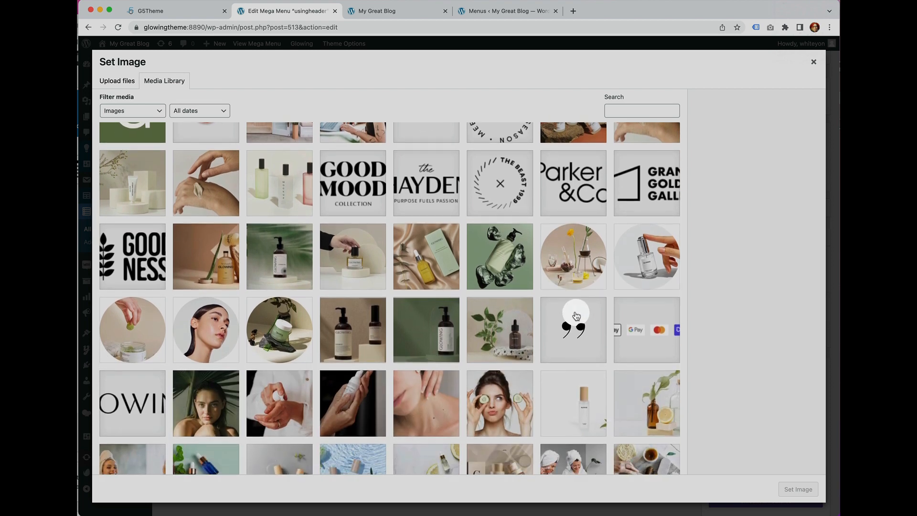
{"action": "scroll", "coordinate": [568, 310], "scroll_direction": "down", "scroll_amount": 5}
{"action": "scroll", "coordinate": [568, 310], "scroll_direction": "down", "scroll_amount": 2}
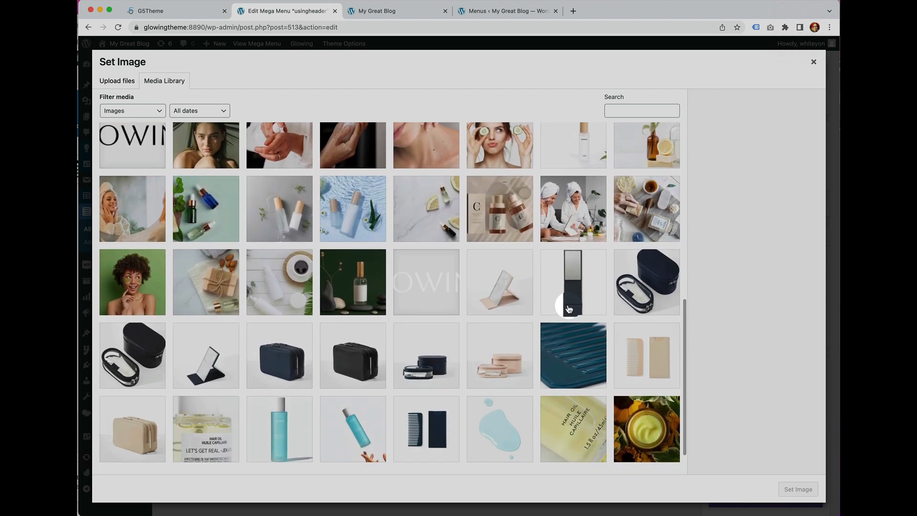
{"action": "scroll", "coordinate": [429, 319], "scroll_direction": "down", "scroll_amount": 1}
{"action": "left_click", "coordinate": [430, 319]}
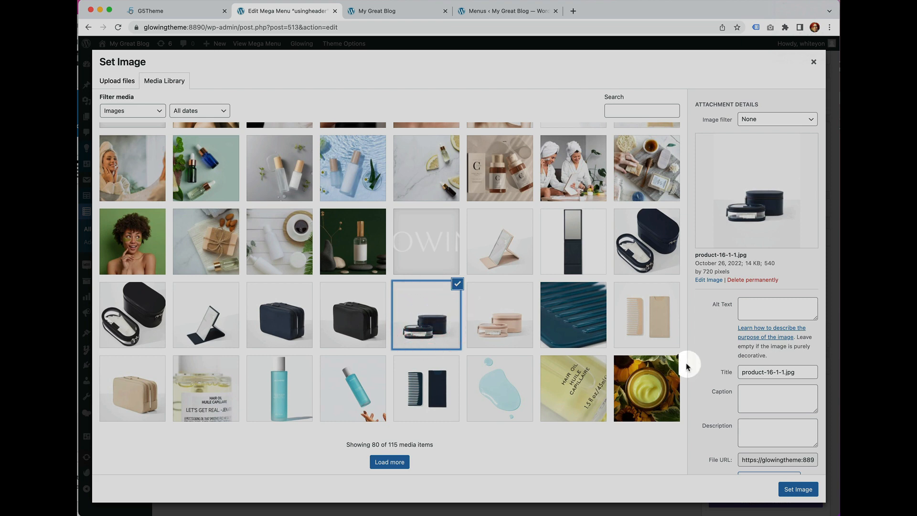
{"action": "left_click", "coordinate": [281, 322]}
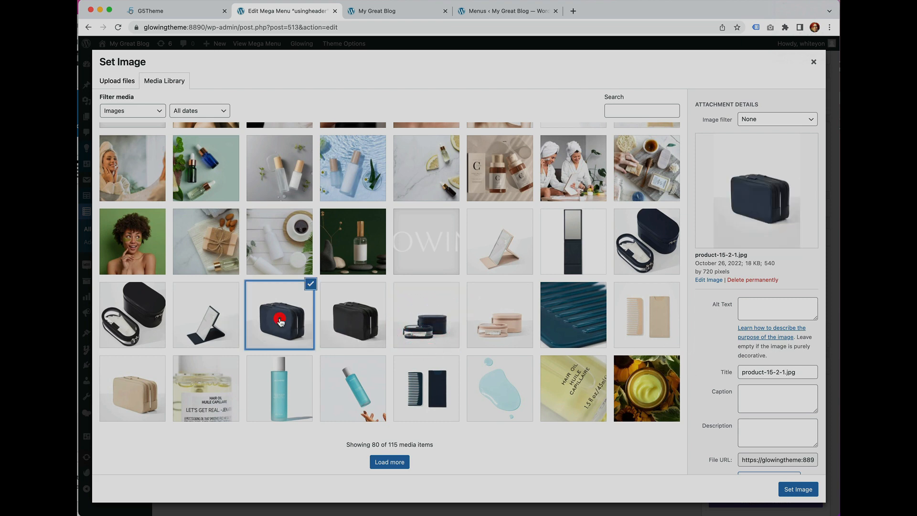
{"action": "left_click", "coordinate": [126, 321]}
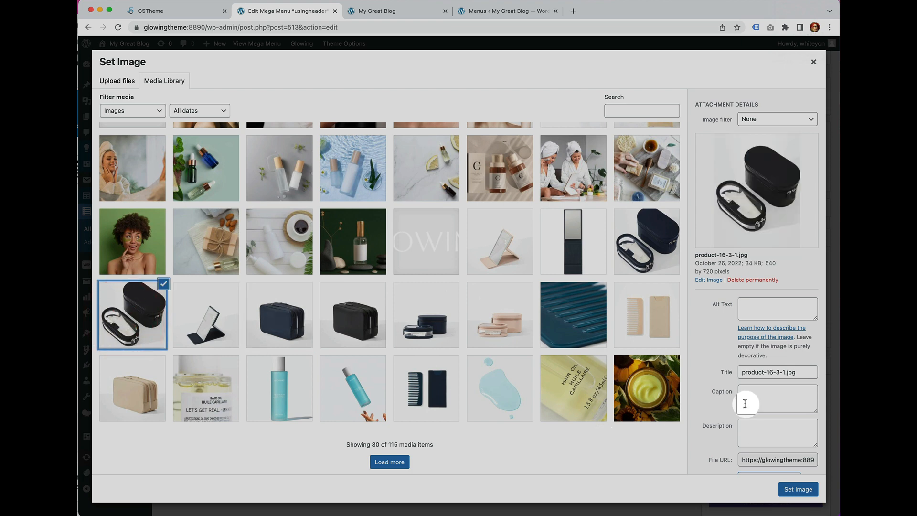
{"action": "left_click", "coordinate": [798, 488]}
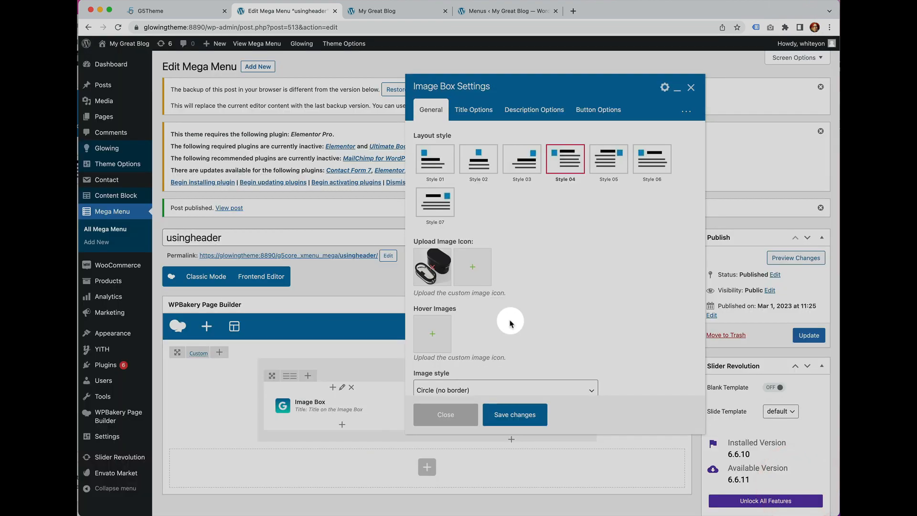
Set the Image Box image style to Square (no border) and the image width to Large (120px)
{"action": "scroll", "coordinate": [605, 328], "scroll_direction": "down", "scroll_amount": 3}
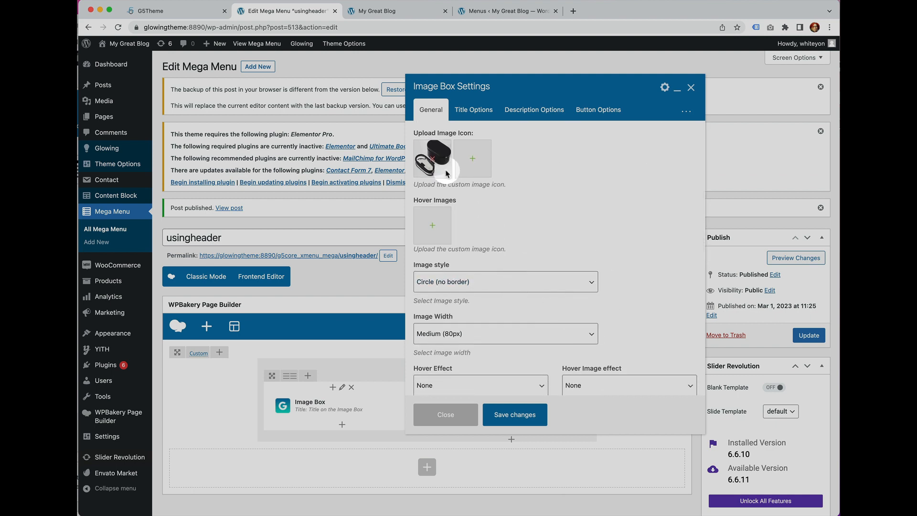
{"action": "left_click", "coordinate": [521, 279]}
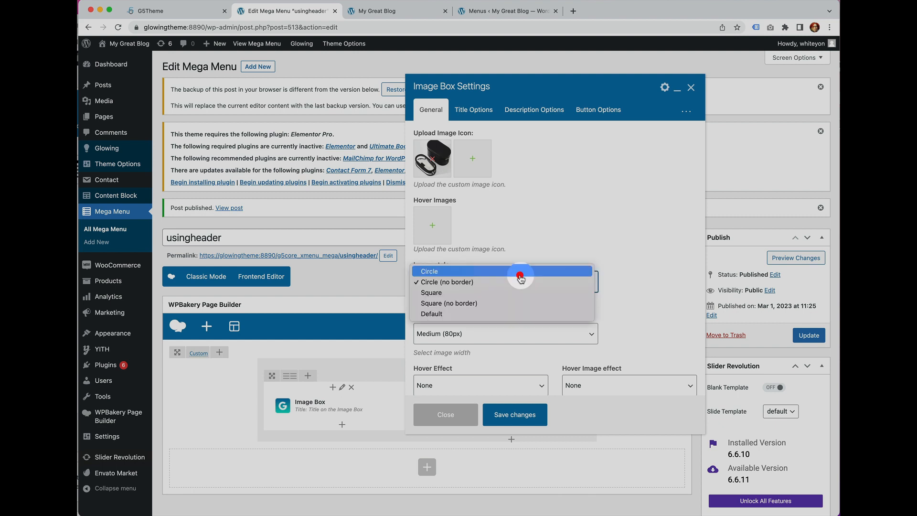
{"action": "left_click", "coordinate": [514, 300]}
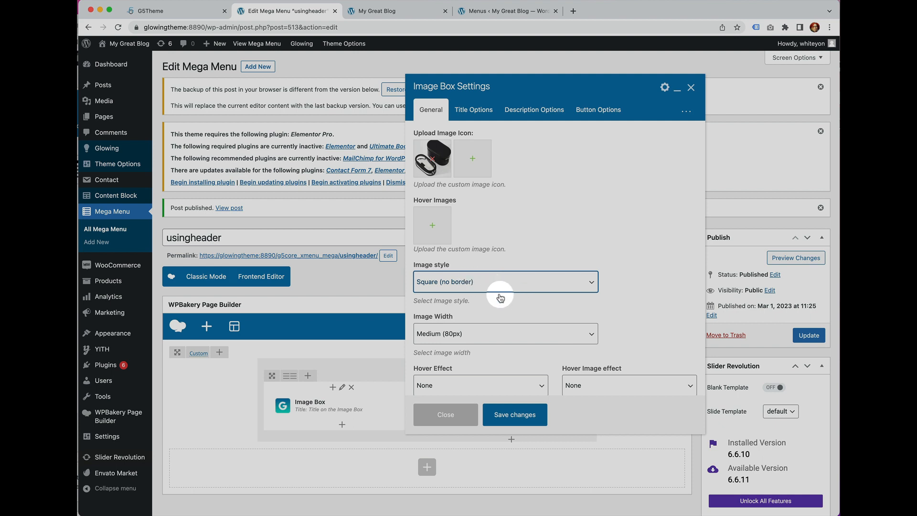
{"action": "left_click", "coordinate": [526, 326]}
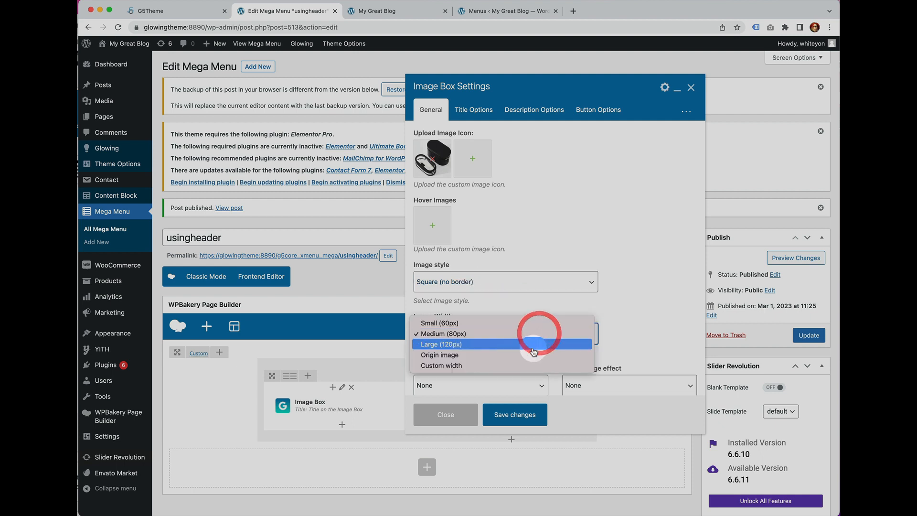
{"action": "left_click", "coordinate": [532, 342]}
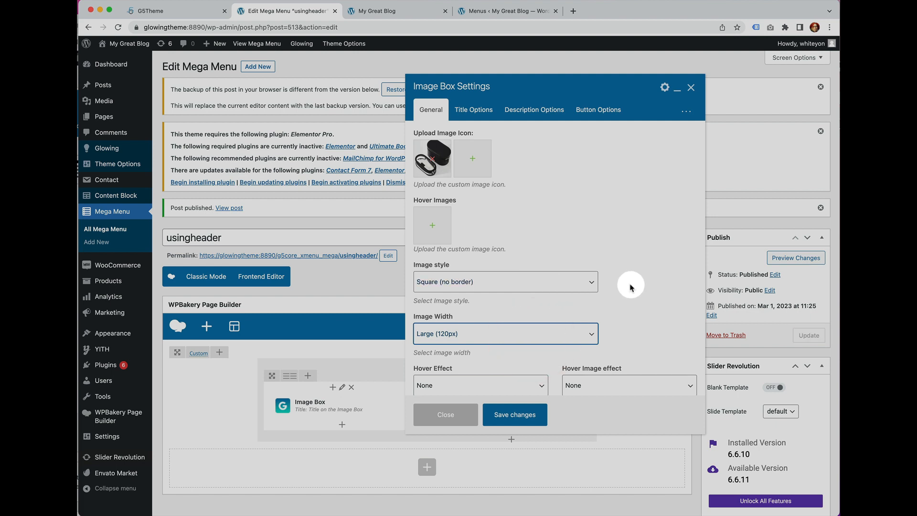
Paste the Latin placeholder paragraph into the Image Box description using the Text editor mode
{"action": "scroll", "coordinate": [577, 244], "scroll_direction": "down", "scroll_amount": 5}
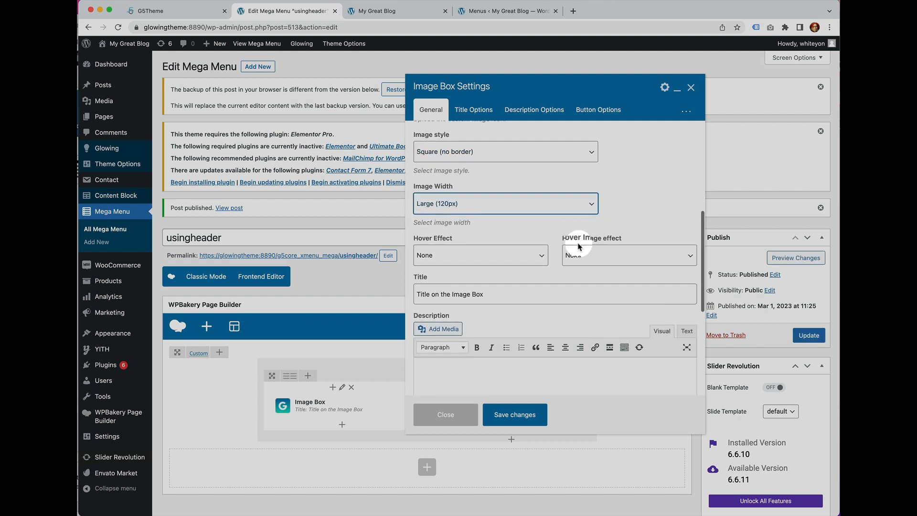
{"action": "scroll", "coordinate": [578, 246], "scroll_direction": "down", "scroll_amount": 3}
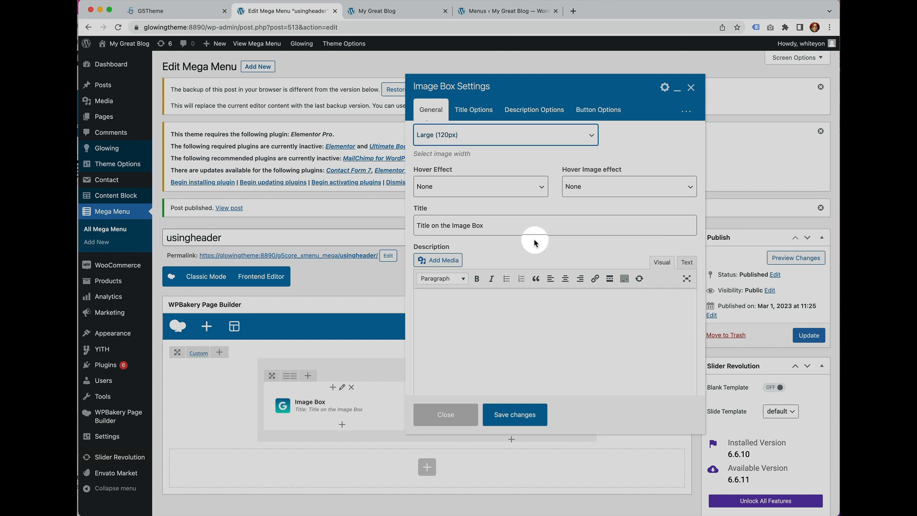
{"action": "scroll", "coordinate": [519, 233], "scroll_direction": "up", "scroll_amount": 1}
{"action": "scroll", "coordinate": [519, 233], "scroll_direction": "up", "scroll_amount": 2}
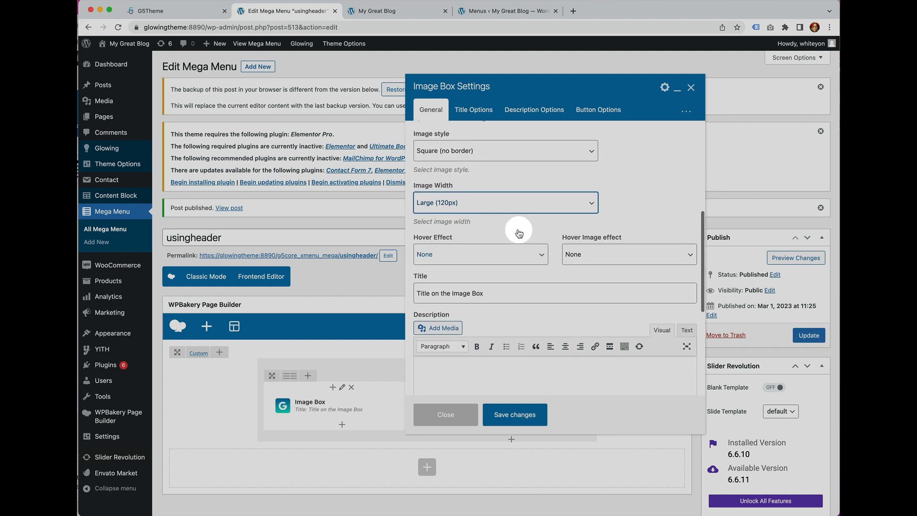
{"action": "scroll", "coordinate": [519, 233], "scroll_direction": "down", "scroll_amount": 5}
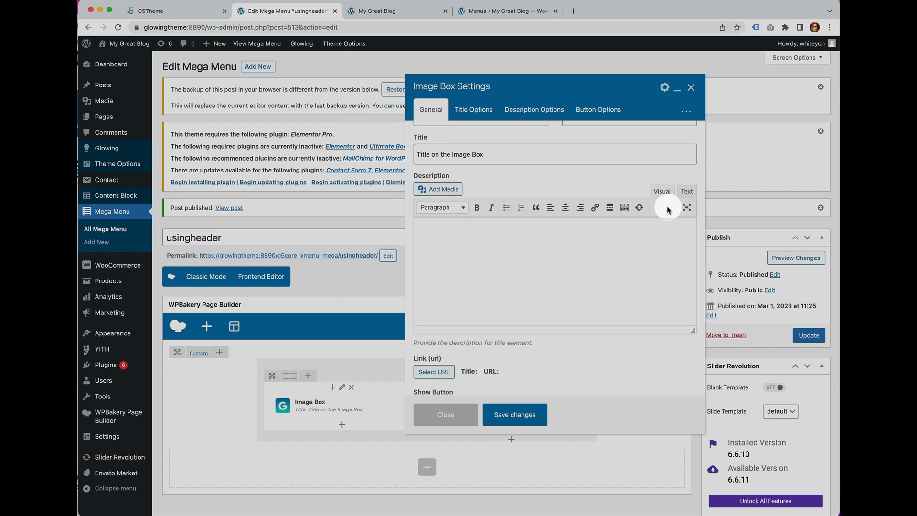
{"action": "left_click", "coordinate": [686, 193]}
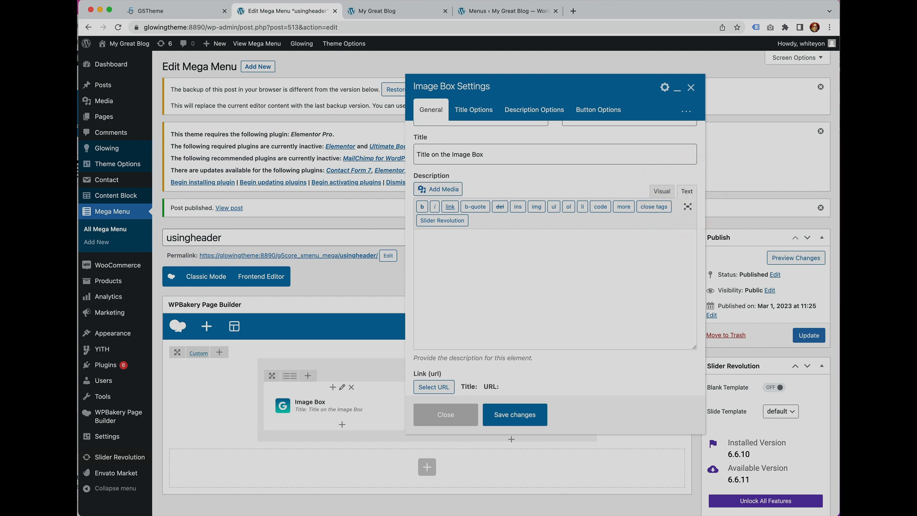
{"action": "left_click", "coordinate": [783, 0]}
{"action": "left_click", "coordinate": [795, 3]}
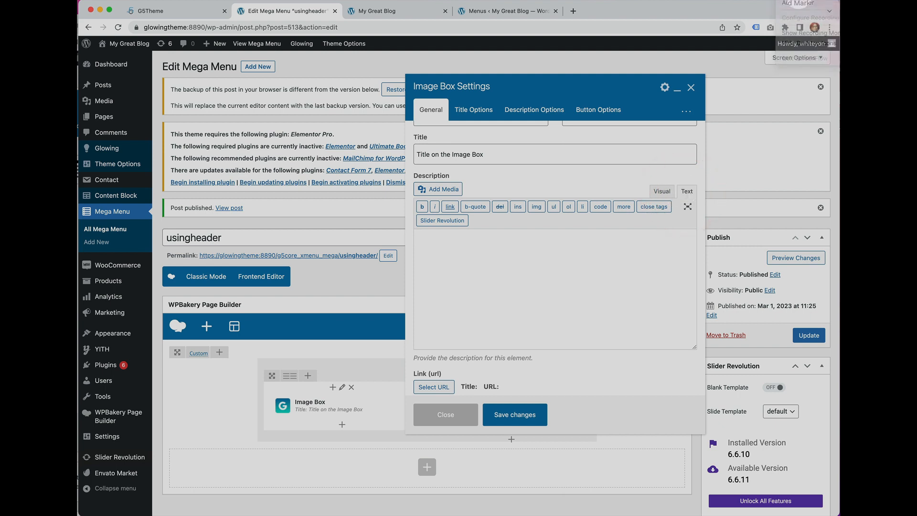
{"action": "left_click", "coordinate": [687, 193]}
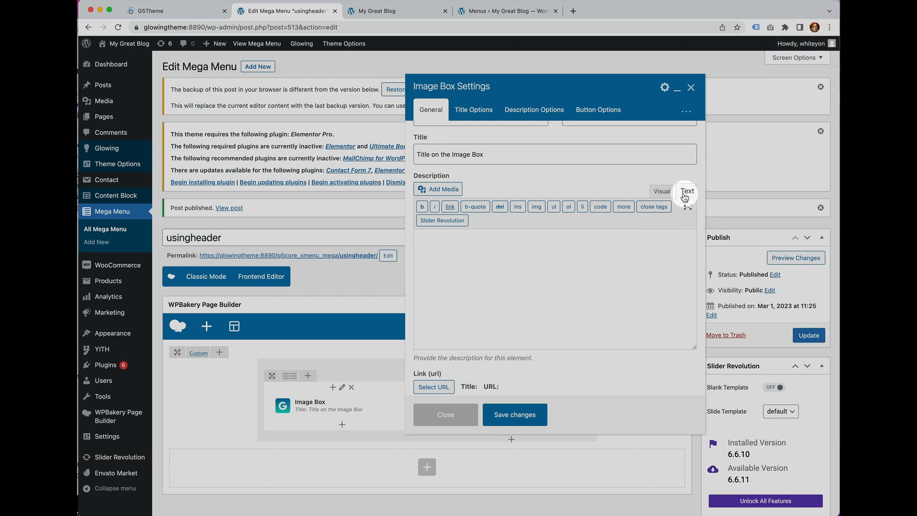
{"action": "left_click", "coordinate": [469, 247]}
{"action": "type", "text": "Et reiciendis omnis vel eius voluptatum qui atque quasi hic iusto nihil est possimus facere a deserunt architecto. Et libero tempora vel dolor nostrum sit similique mollitia ut consequatur velit vel reprehenderit omnis et quibusdam cupiditate."}
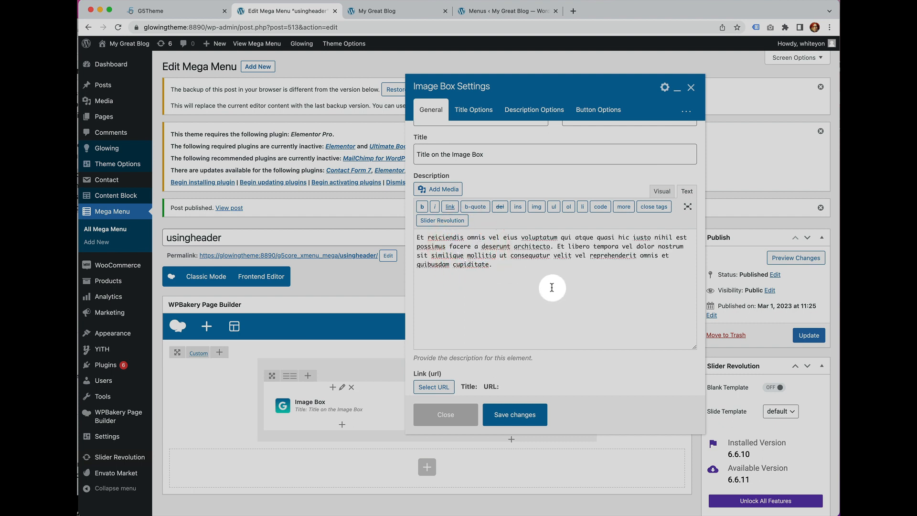
Set the Image Box link URL to #
{"action": "scroll", "coordinate": [571, 289], "scroll_direction": "down", "scroll_amount": 5}
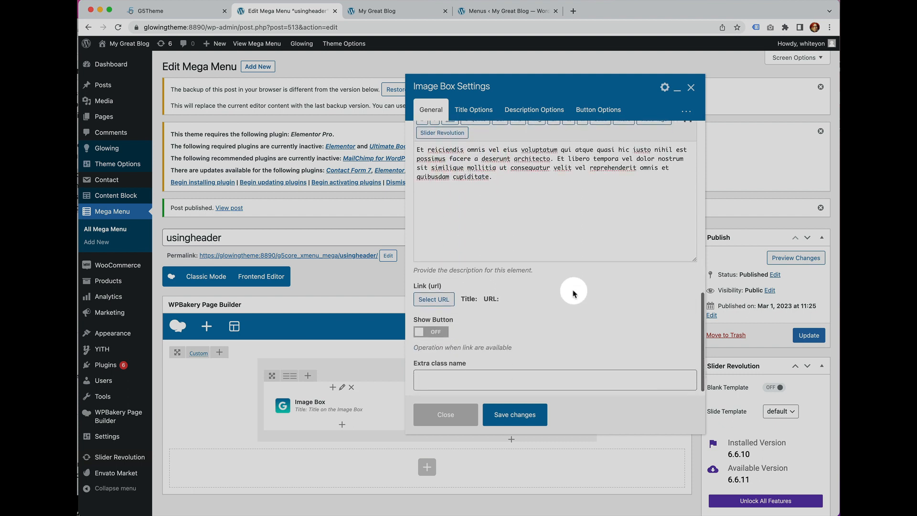
{"action": "left_click", "coordinate": [446, 302]}
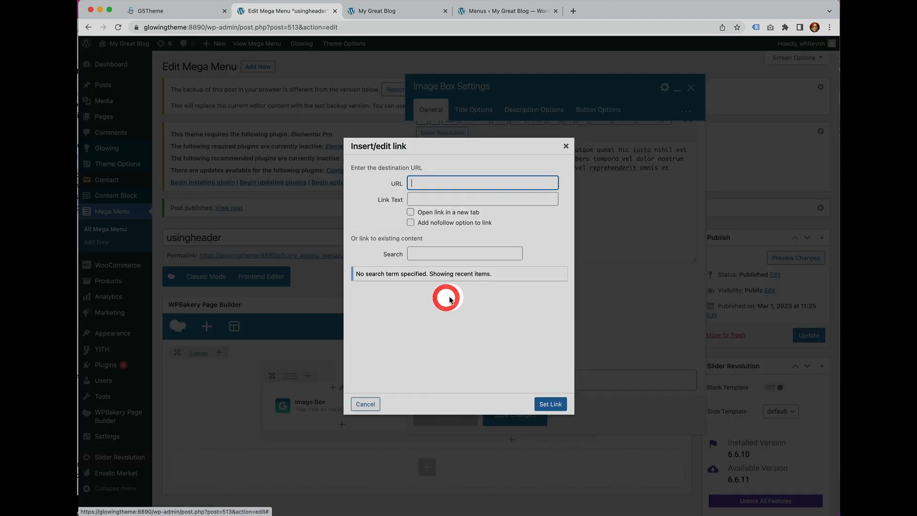
{"action": "type", "text": "#"}
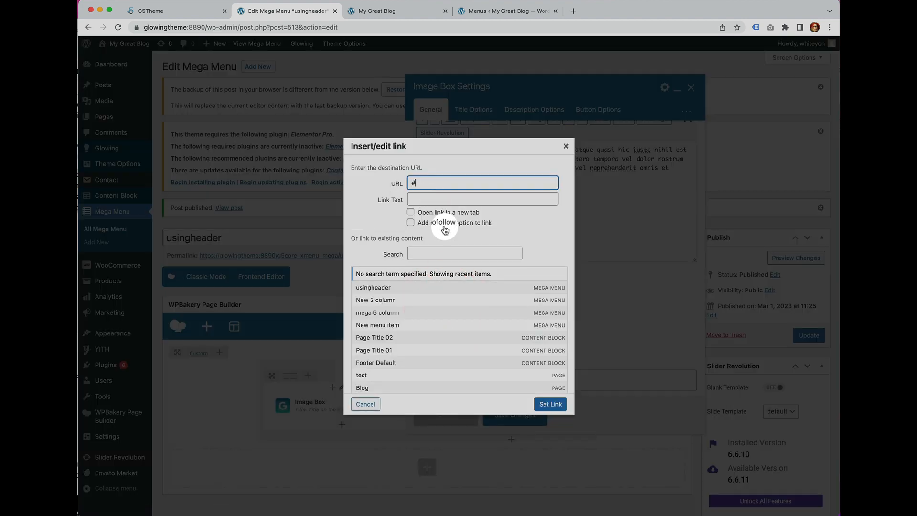
{"action": "left_click", "coordinate": [554, 405]}
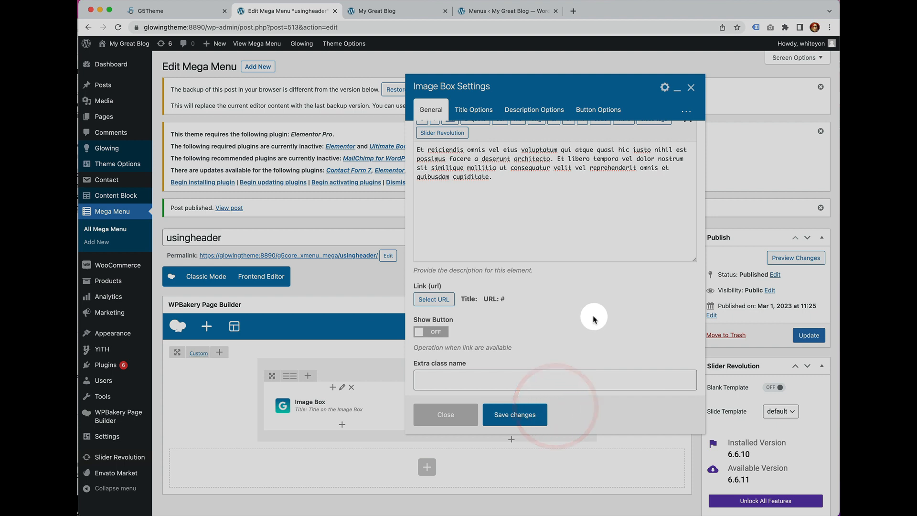
Turn on Show Button and set the button text to Click here
{"action": "scroll", "coordinate": [591, 317], "scroll_direction": "down", "scroll_amount": 1}
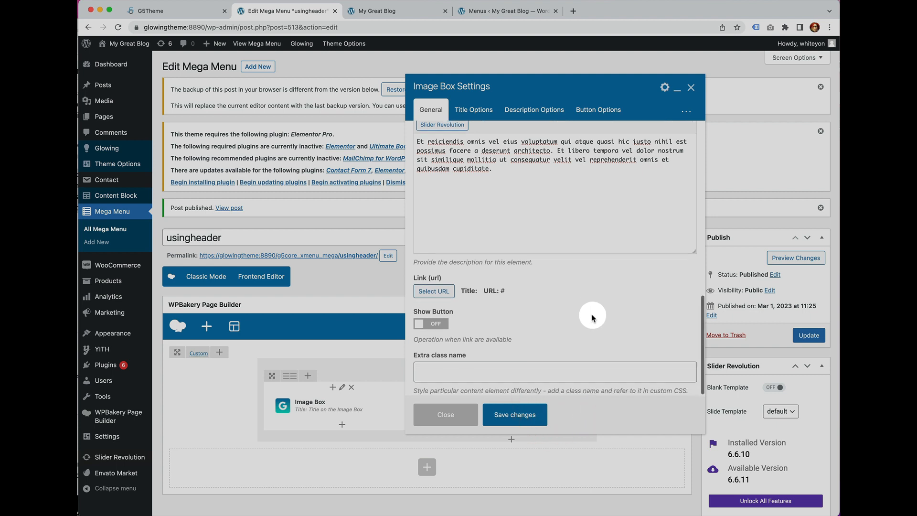
{"action": "left_click", "coordinate": [436, 326]}
{"action": "scroll", "coordinate": [583, 328], "scroll_direction": "down", "scroll_amount": 3}
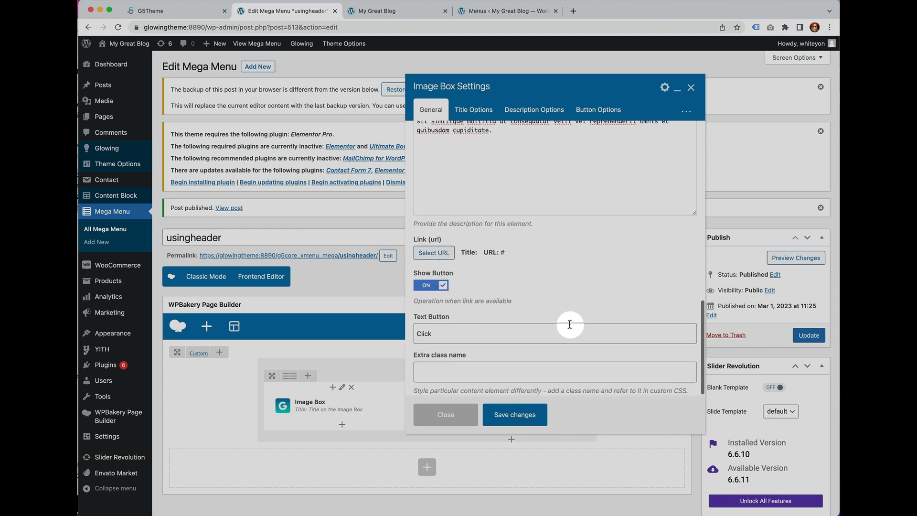
{"action": "left_click", "coordinate": [470, 334]}
{"action": "left_click", "coordinate": [481, 372]}
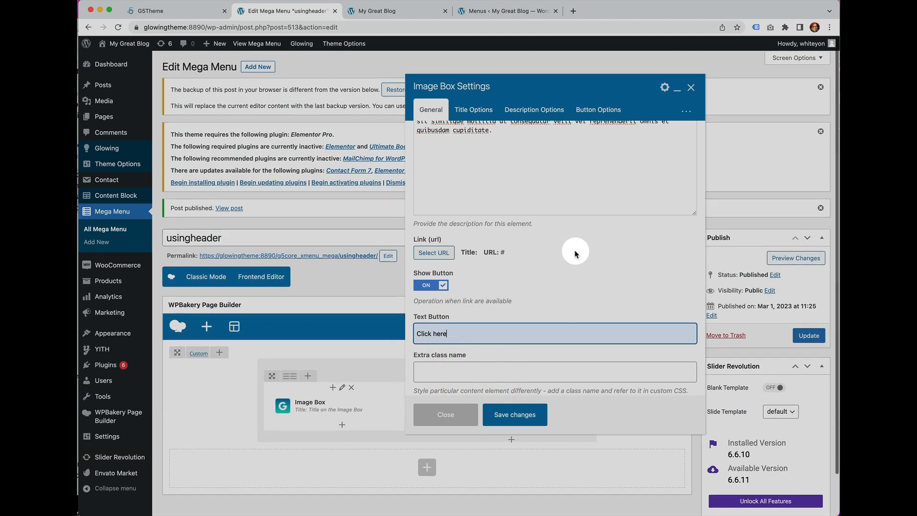
In the title options, set the title's desktop font size to 20 and its alignment to Left
{"action": "scroll", "coordinate": [549, 220], "scroll_direction": "up", "scroll_amount": 10}
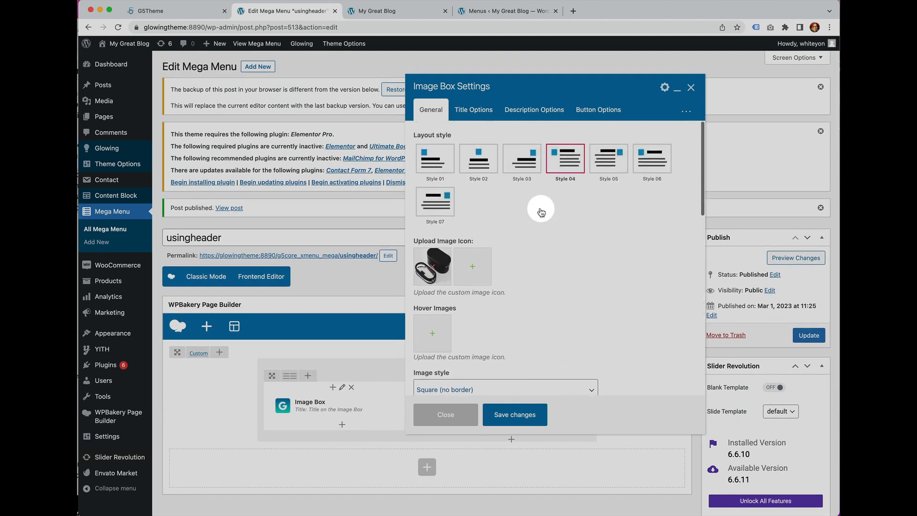
{"action": "left_click", "coordinate": [471, 111]}
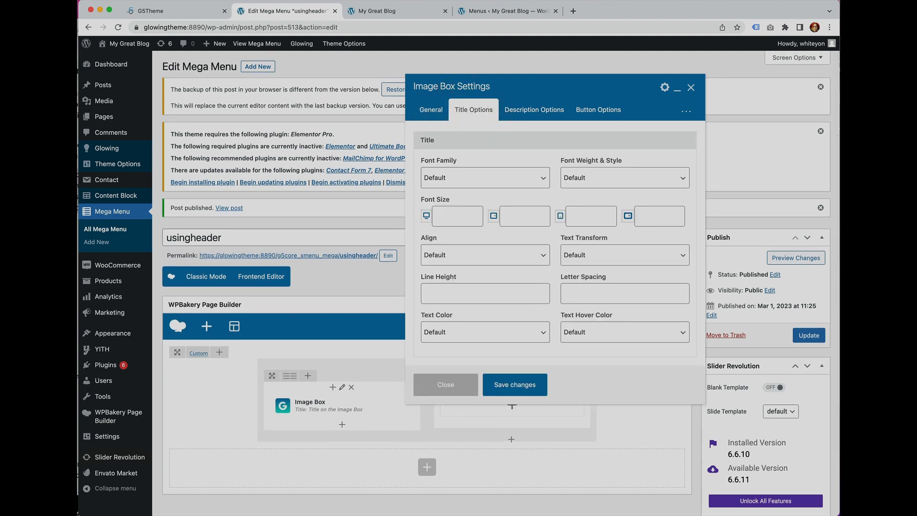
{"action": "left_click", "coordinate": [783, 0]}
{"action": "left_click", "coordinate": [525, 215]}
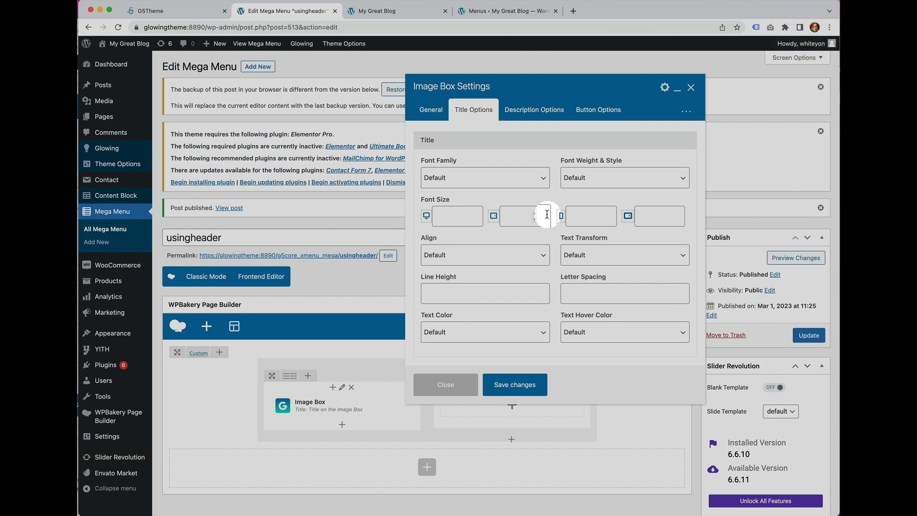
{"action": "left_click", "coordinate": [464, 215]}
{"action": "type", "text": "20"}
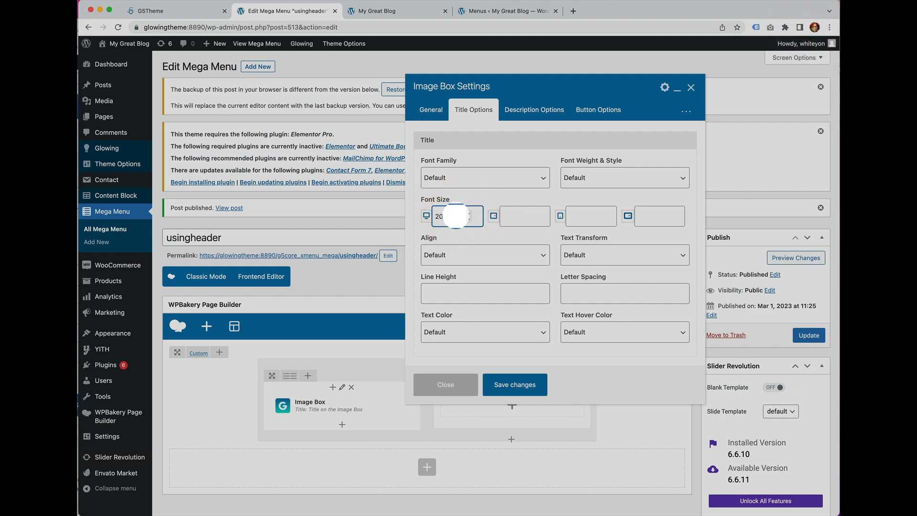
{"action": "left_click", "coordinate": [477, 254]}
{"action": "left_click", "coordinate": [478, 285]}
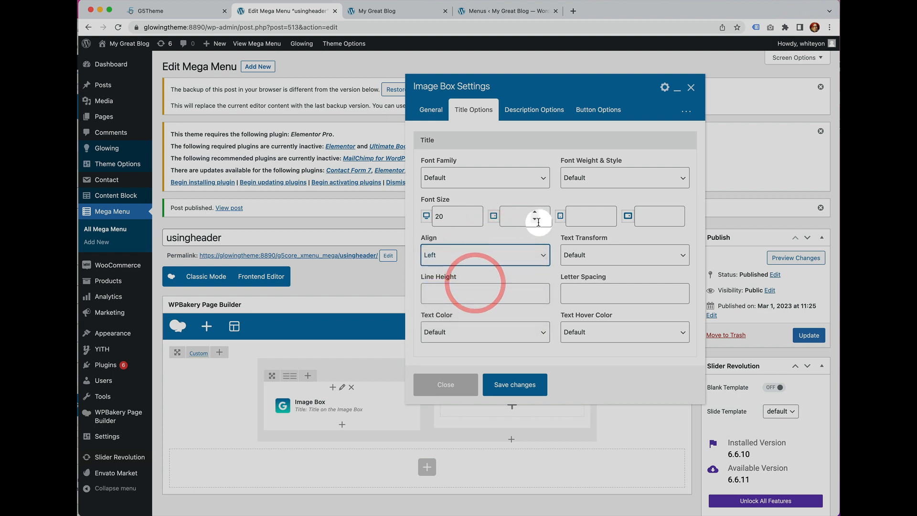
Set the title font family to Bespoke Serif and the font weight to 400
{"action": "left_click", "coordinate": [614, 178]}
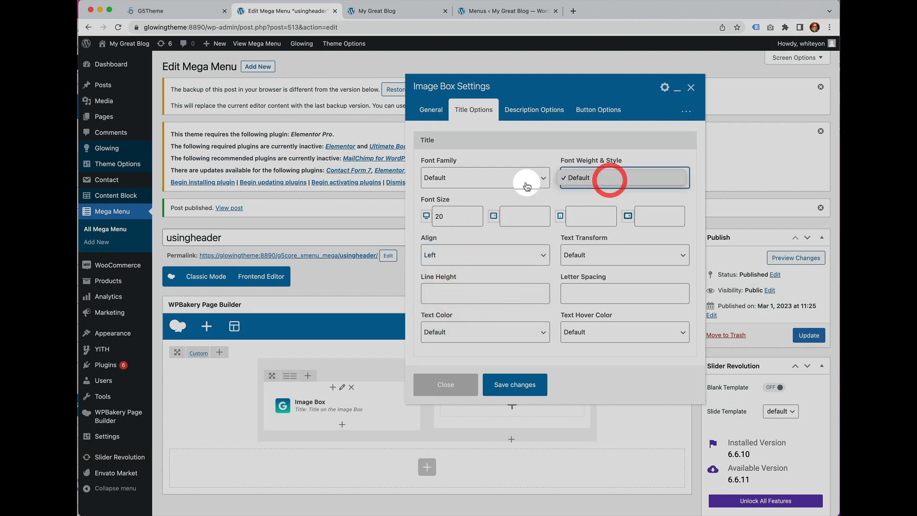
{"action": "left_click", "coordinate": [500, 178]}
{"action": "left_click", "coordinate": [507, 179]}
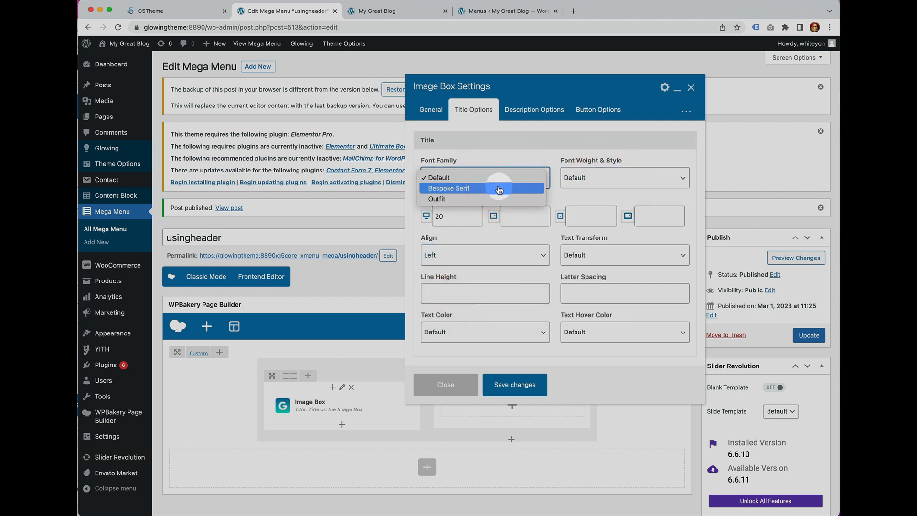
{"action": "left_click", "coordinate": [507, 188]}
{"action": "left_click", "coordinate": [645, 179]}
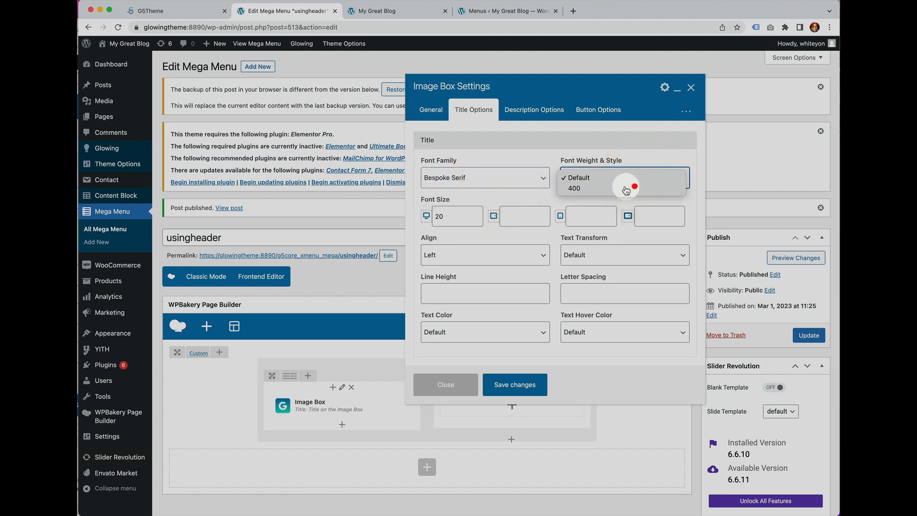
{"action": "left_click", "coordinate": [637, 188]}
Set the title text color to Accent
{"action": "left_click", "coordinate": [536, 331]}
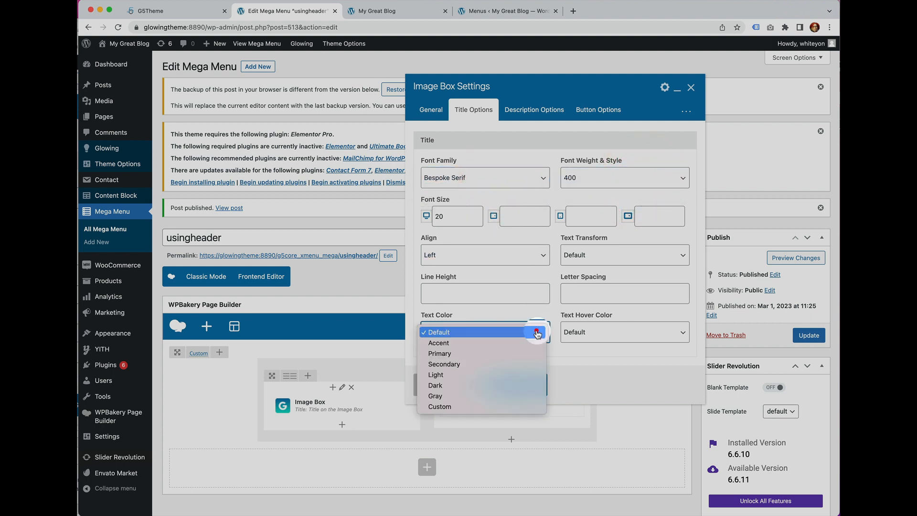
{"action": "left_click", "coordinate": [521, 355]}
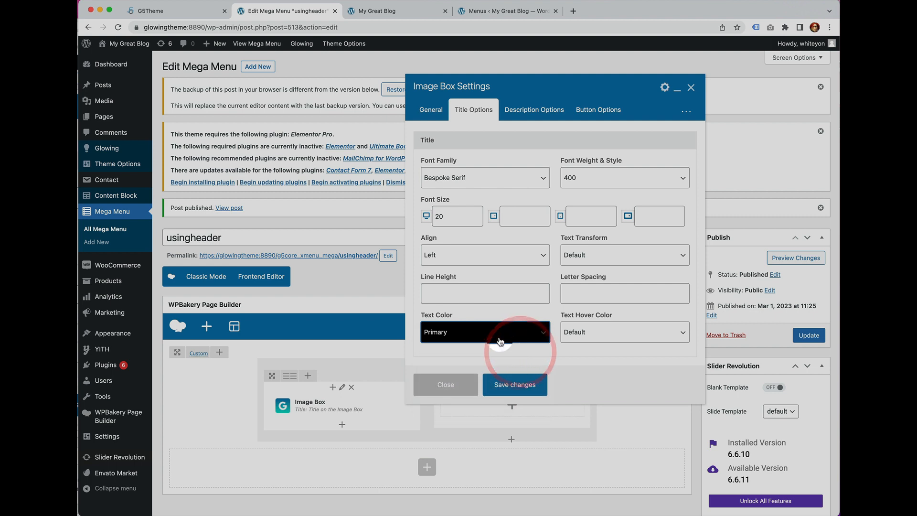
{"action": "left_click", "coordinate": [527, 338]}
{"action": "left_click", "coordinate": [526, 342]}
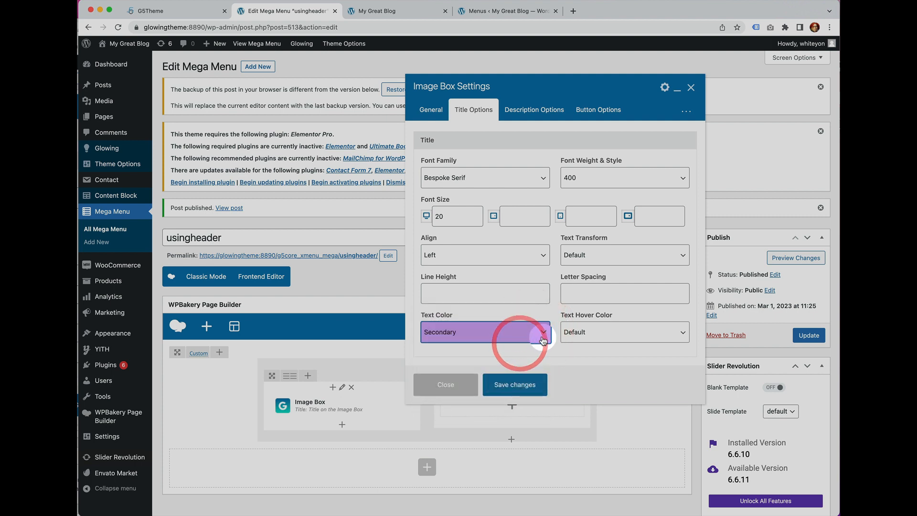
{"action": "left_click", "coordinate": [537, 337]}
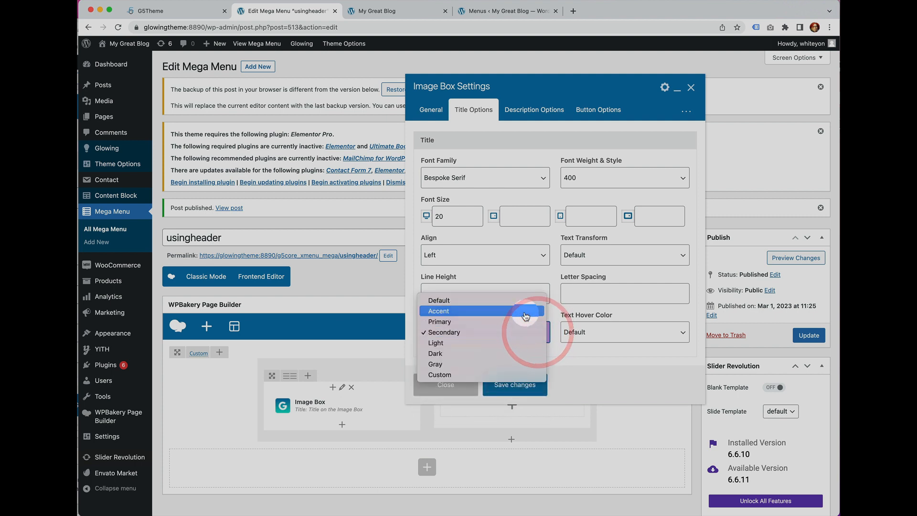
{"action": "left_click", "coordinate": [526, 306]}
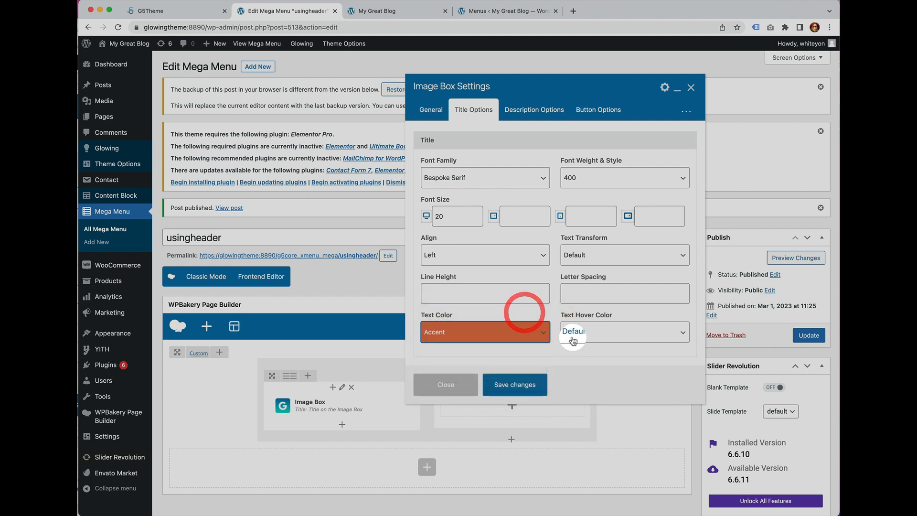
In the description options, set the description's desktop font size to 15
{"action": "left_click", "coordinate": [528, 111]}
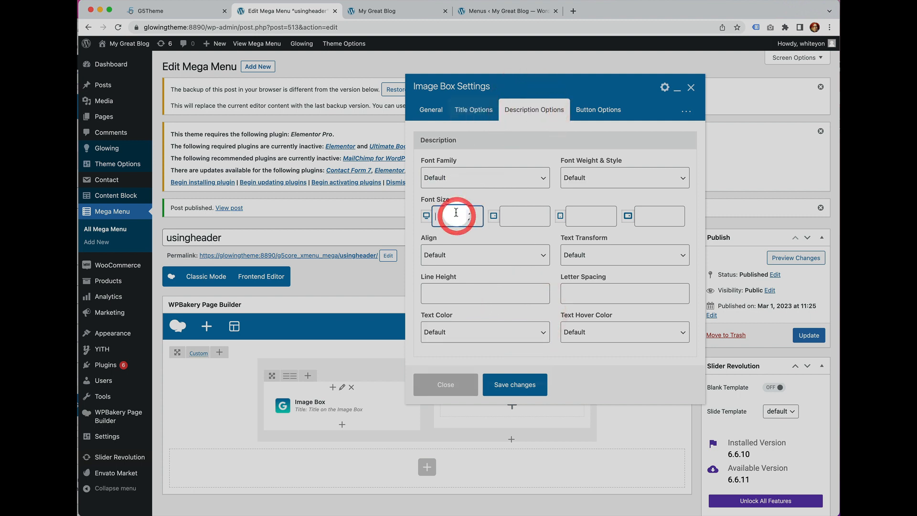
{"action": "type", "text": "15"}
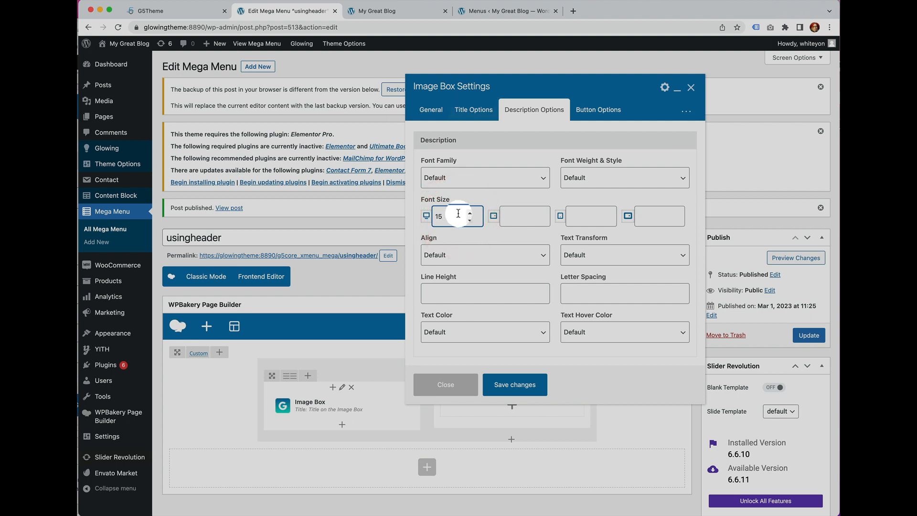
Set the description's alignment to Left and its text color to Dark
{"action": "left_click", "coordinate": [492, 254]}
{"action": "left_click", "coordinate": [481, 285]}
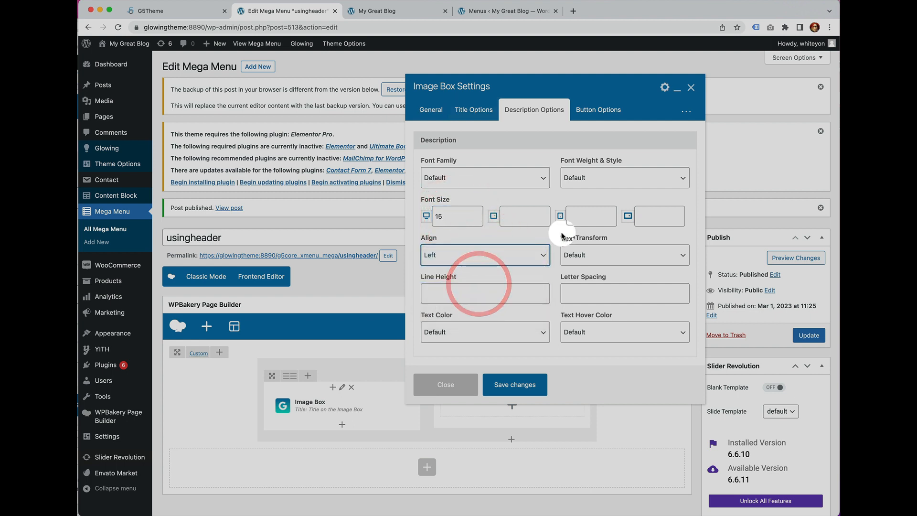
{"action": "left_click", "coordinate": [540, 331]}
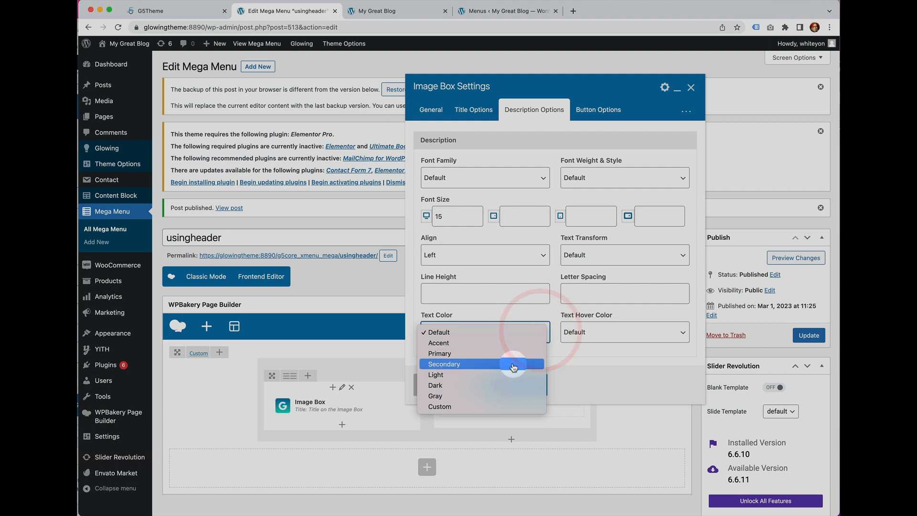
{"action": "left_click", "coordinate": [508, 384]}
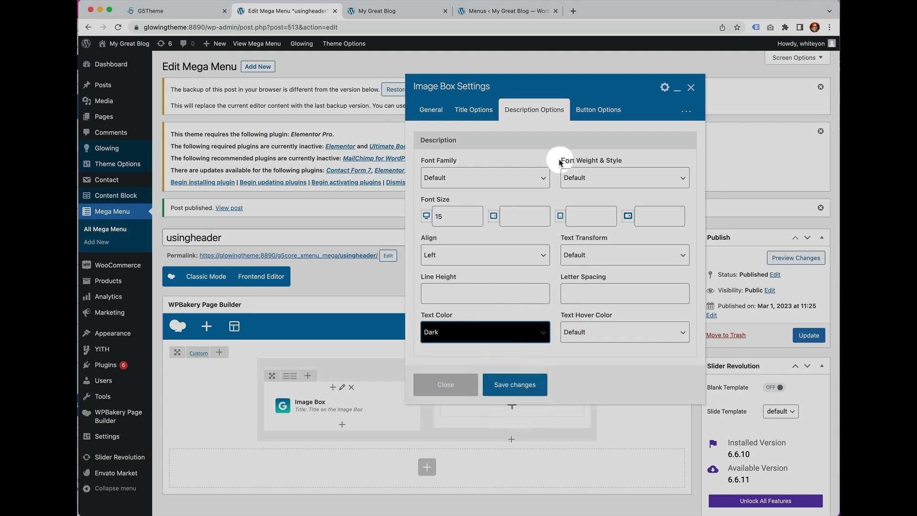
In the button options, set the button style to Outline and the size to Small, and save the image box
{"action": "left_click", "coordinate": [605, 114]}
{"action": "left_click", "coordinate": [493, 152]}
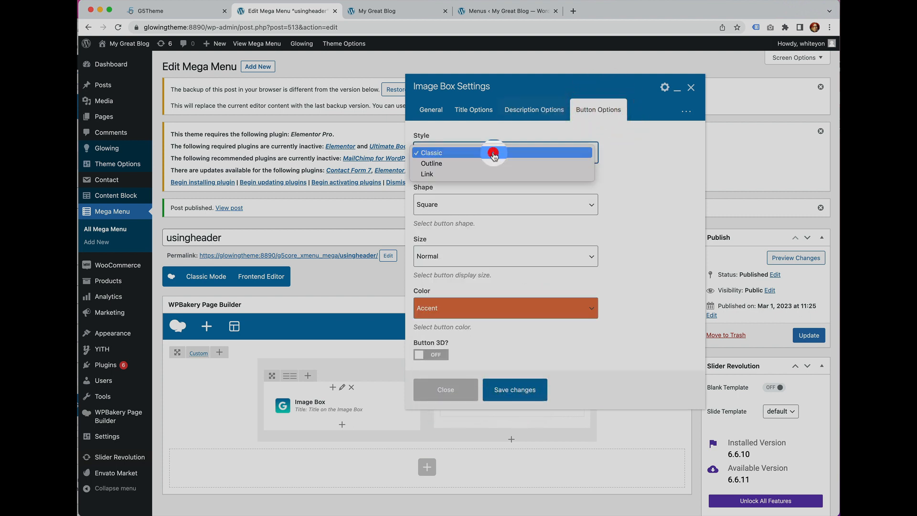
{"action": "left_click", "coordinate": [488, 164]}
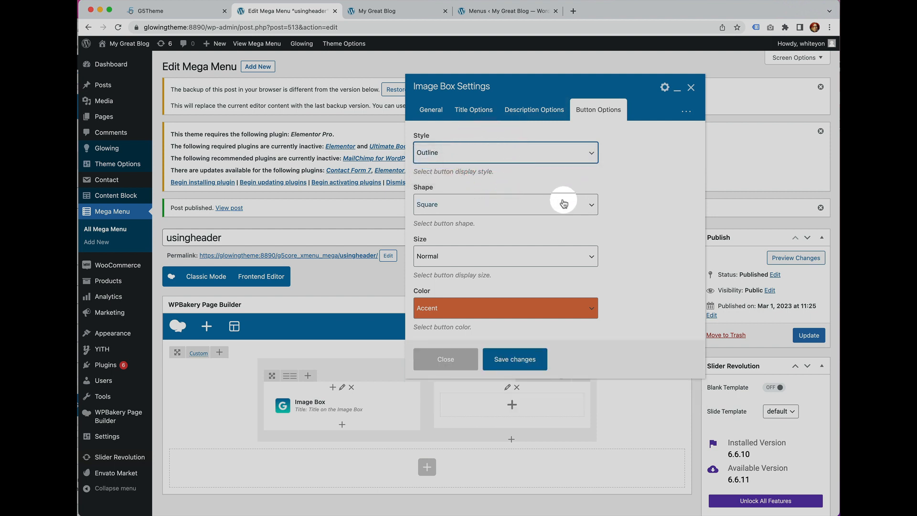
{"action": "left_click", "coordinate": [563, 203]}
{"action": "left_click", "coordinate": [562, 204]}
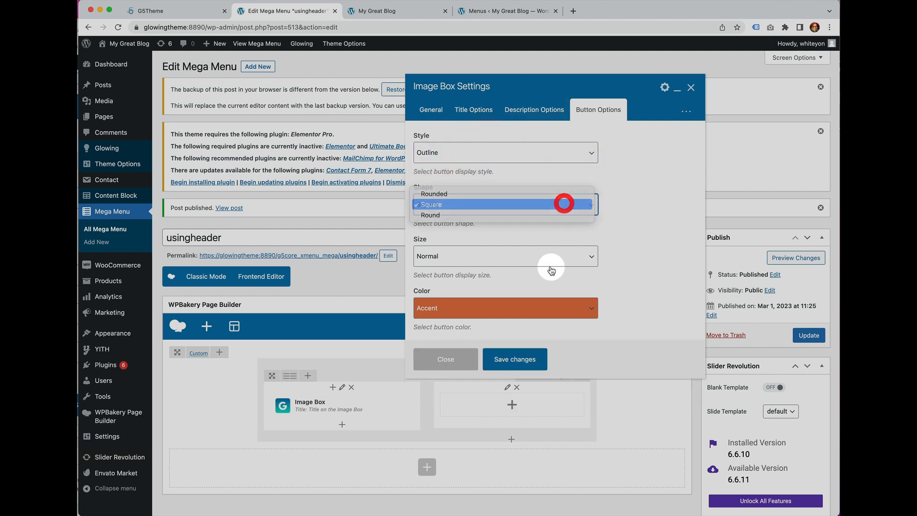
{"action": "left_click", "coordinate": [530, 254]}
{"action": "left_click", "coordinate": [531, 246]}
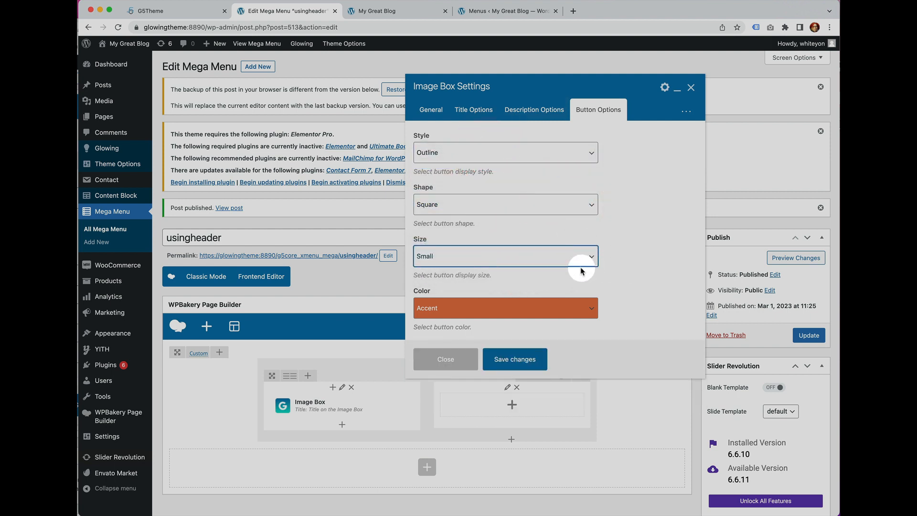
{"action": "scroll", "coordinate": [585, 265], "scroll_direction": "down", "scroll_amount": 2}
{"action": "scroll", "coordinate": [561, 301], "scroll_direction": "up", "scroll_amount": 1}
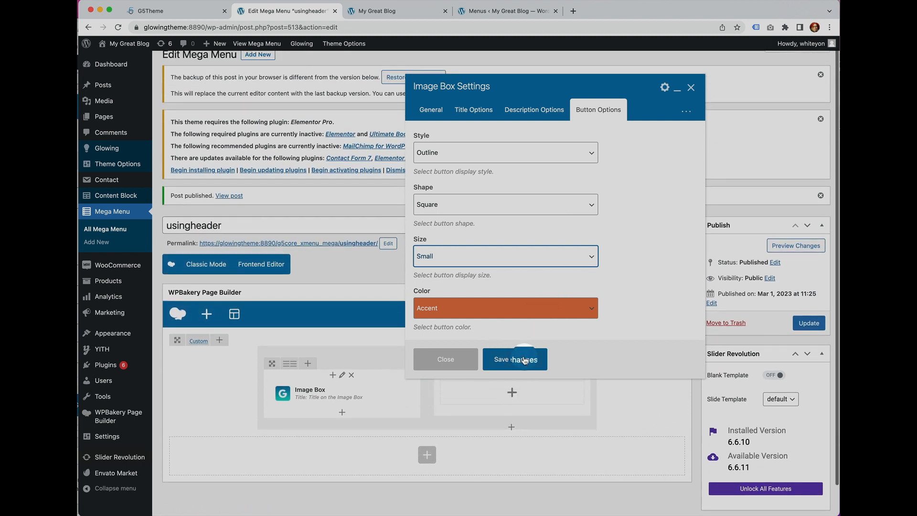
{"action": "left_click", "coordinate": [523, 358]}
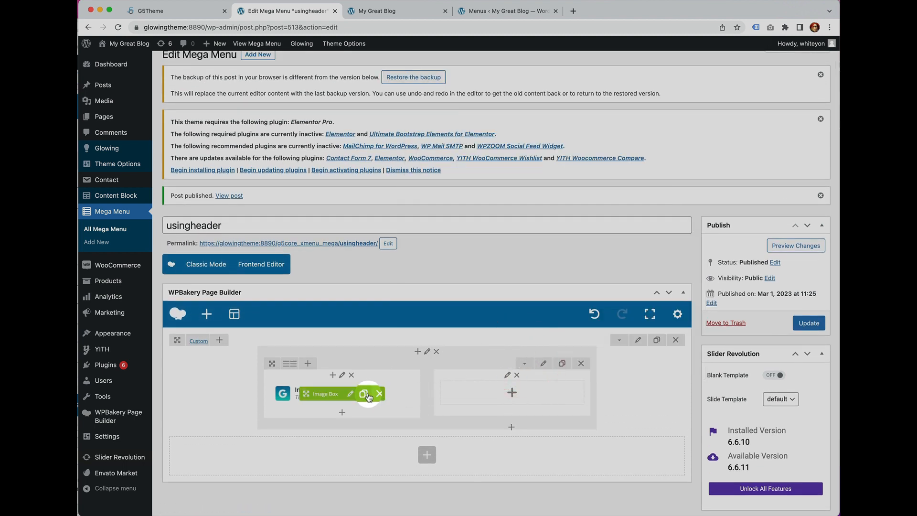
Duplicate the image box element
{"action": "left_click", "coordinate": [366, 394]}
{"action": "left_click_drag", "start_coordinate": [320, 421], "coordinate": [359, 403]}
Add a Heading element to the empty right column
{"action": "left_click", "coordinate": [511, 420]}
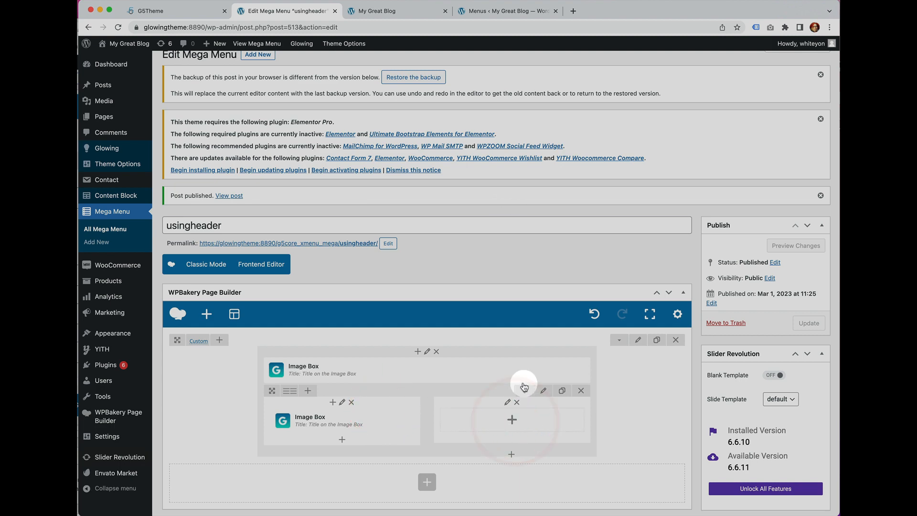
{"action": "scroll", "coordinate": [538, 384], "scroll_direction": "down", "scroll_amount": 3}
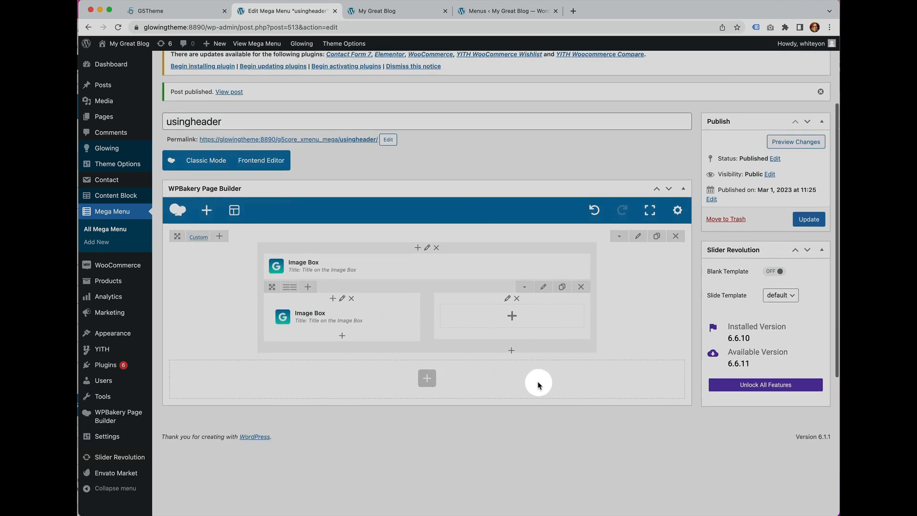
{"action": "left_click", "coordinate": [514, 317]}
{"action": "left_click", "coordinate": [511, 176]}
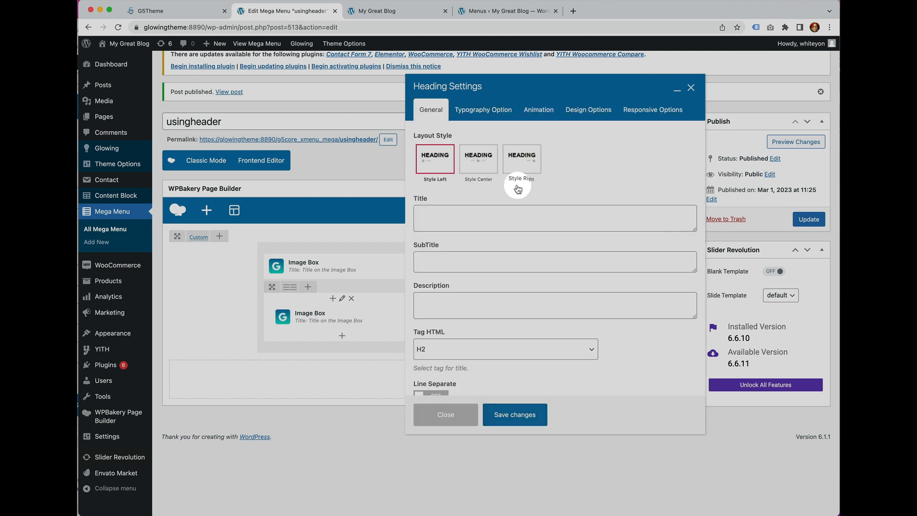
{"action": "left_click", "coordinate": [529, 414]}
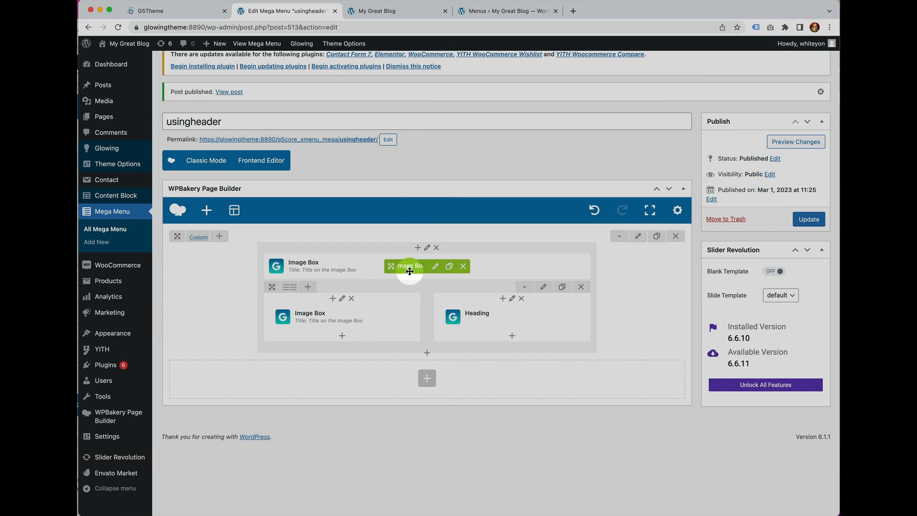
Move the copied image box into the right column and delete the heading
{"action": "left_click_drag", "start_coordinate": [410, 272], "coordinate": [484, 314]}
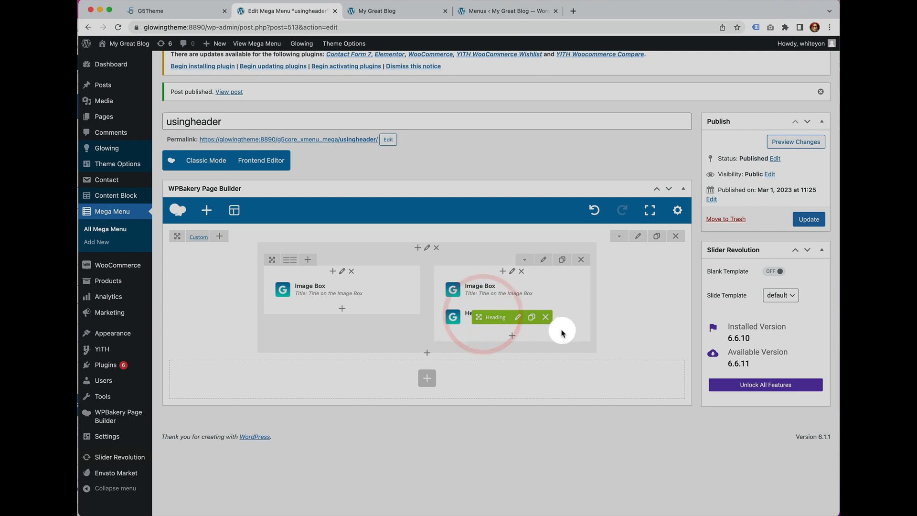
{"action": "left_click", "coordinate": [545, 317]}
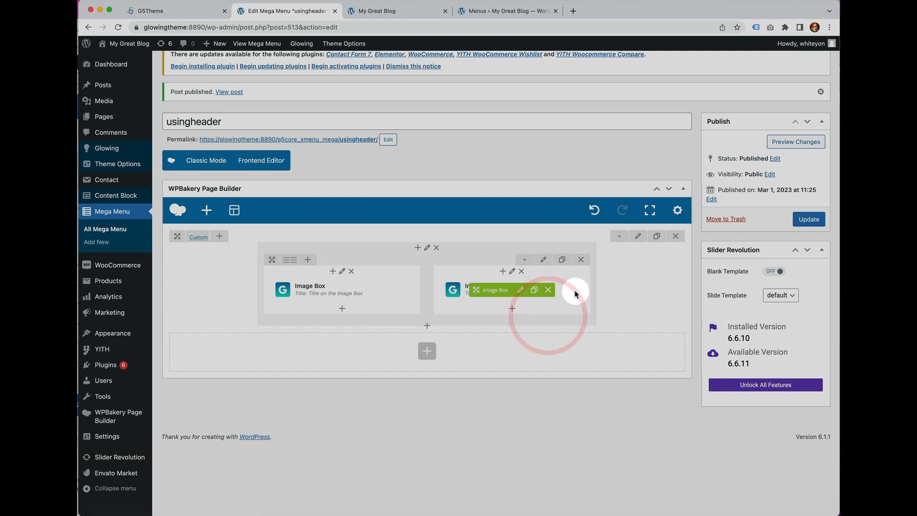
Set the copied image box's icon image to product-15-3.jpg, save it, and update the mega menu
{"action": "scroll", "coordinate": [570, 293], "scroll_direction": "up", "scroll_amount": 2}
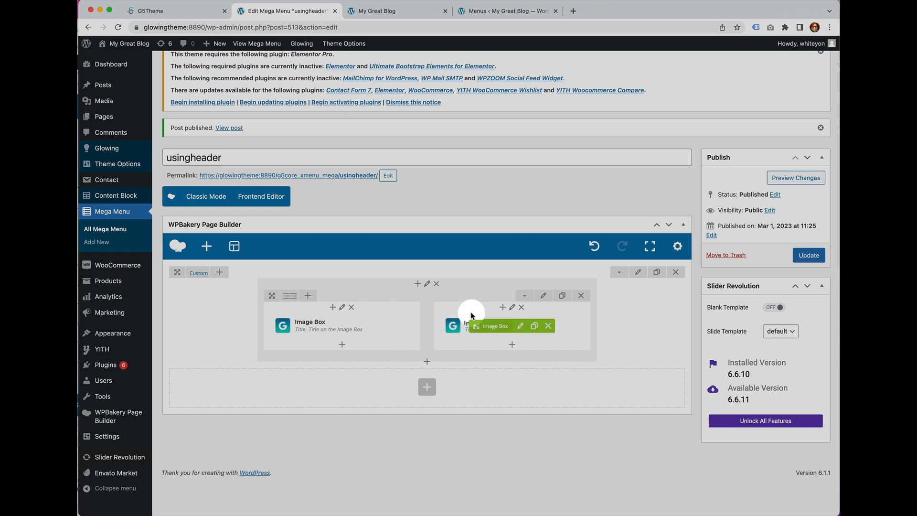
{"action": "left_click", "coordinate": [520, 327]}
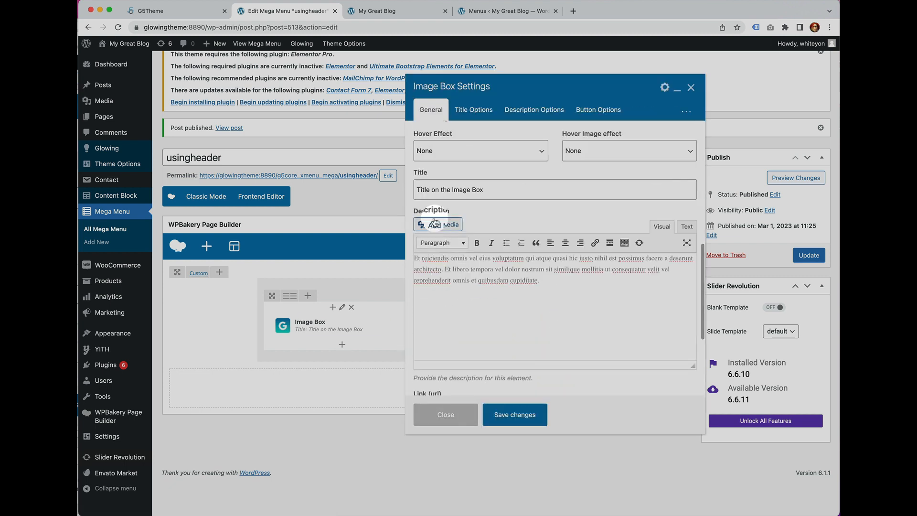
{"action": "scroll", "coordinate": [506, 275], "scroll_direction": "up", "scroll_amount": 10}
{"action": "scroll", "coordinate": [510, 275], "scroll_direction": "up", "scroll_amount": 2}
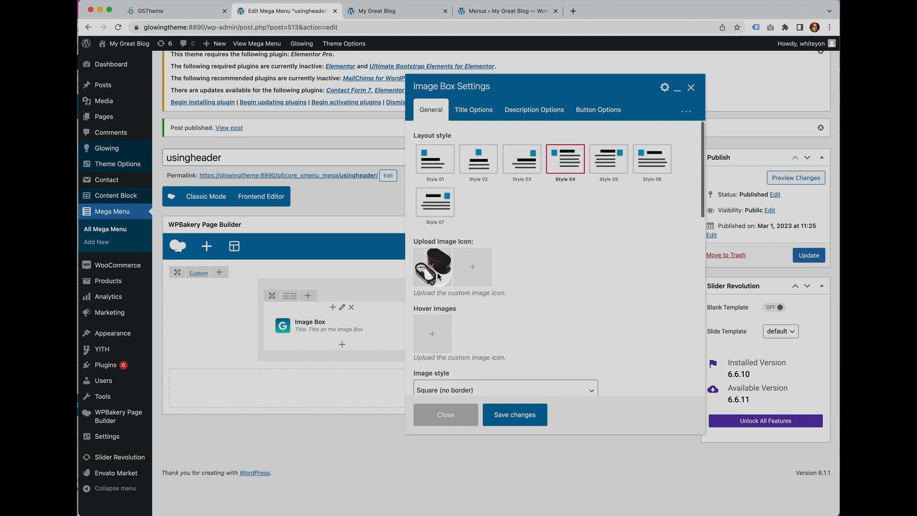
{"action": "left_click", "coordinate": [436, 267]}
{"action": "left_click", "coordinate": [437, 266]}
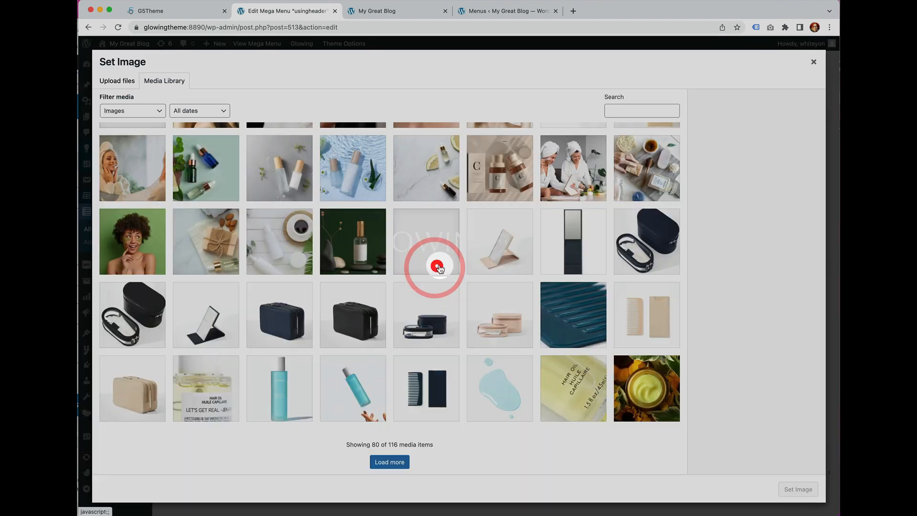
{"action": "left_click", "coordinate": [354, 327]}
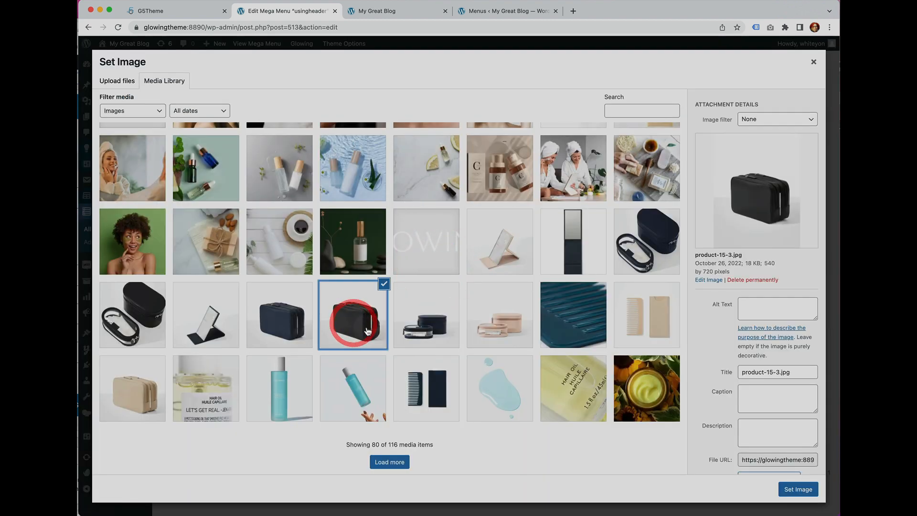
{"action": "left_click", "coordinate": [807, 492]}
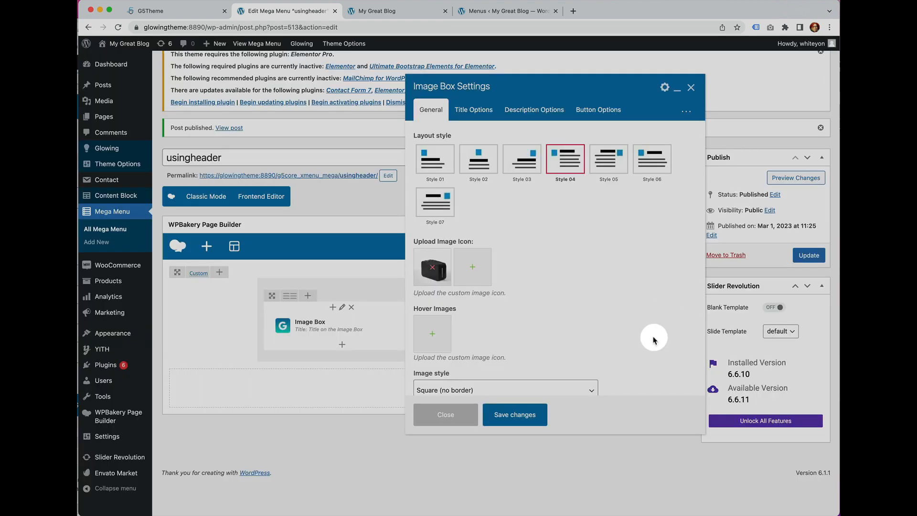
{"action": "left_click", "coordinate": [525, 413]}
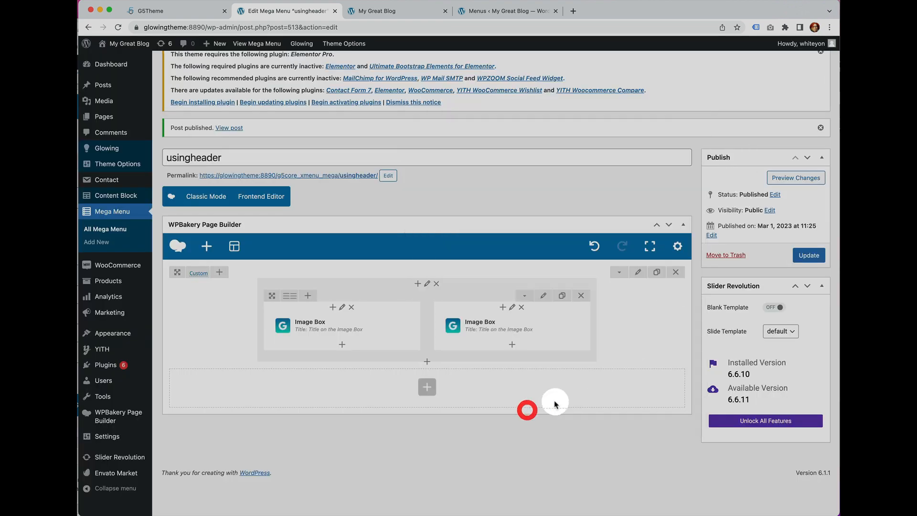
{"action": "left_click", "coordinate": [818, 257]}
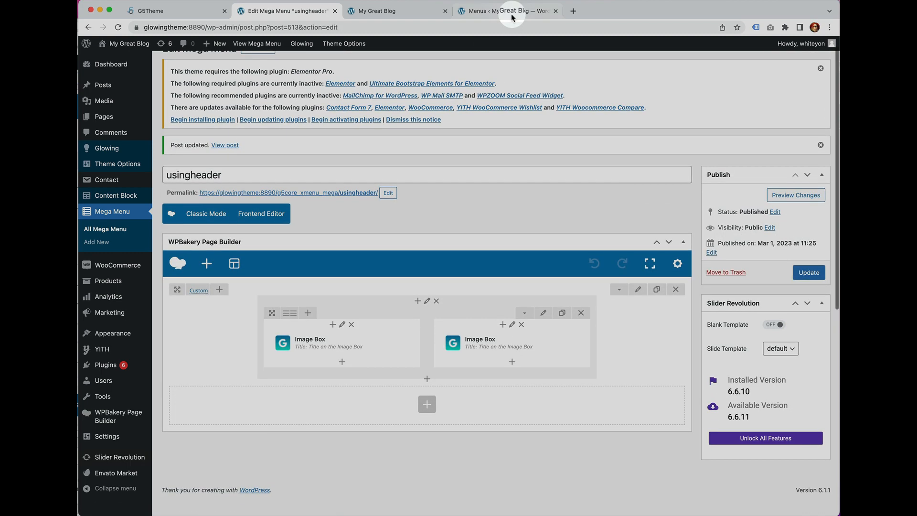
In the Main menu, remove the New menu item entry under the first About Us
{"action": "left_click", "coordinate": [509, 11]}
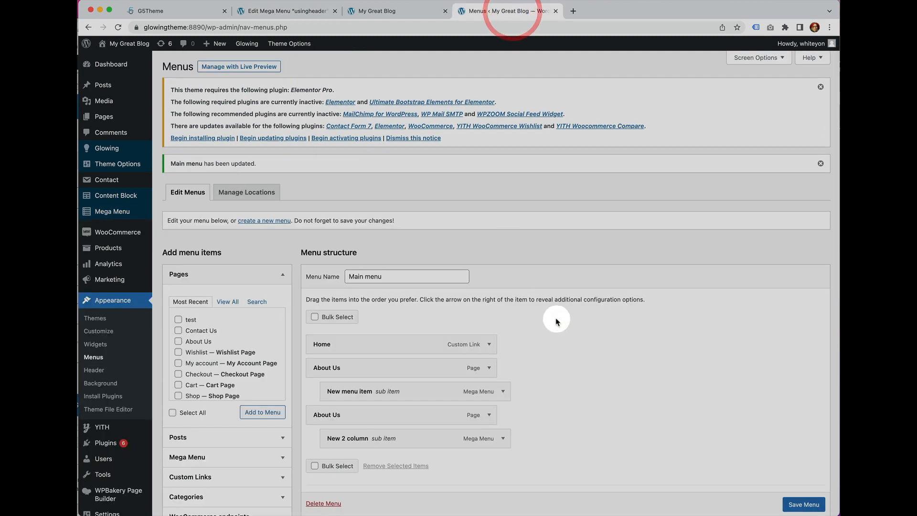
{"action": "scroll", "coordinate": [576, 334], "scroll_direction": "down", "scroll_amount": 1}
{"action": "scroll", "coordinate": [577, 334], "scroll_direction": "down", "scroll_amount": 2}
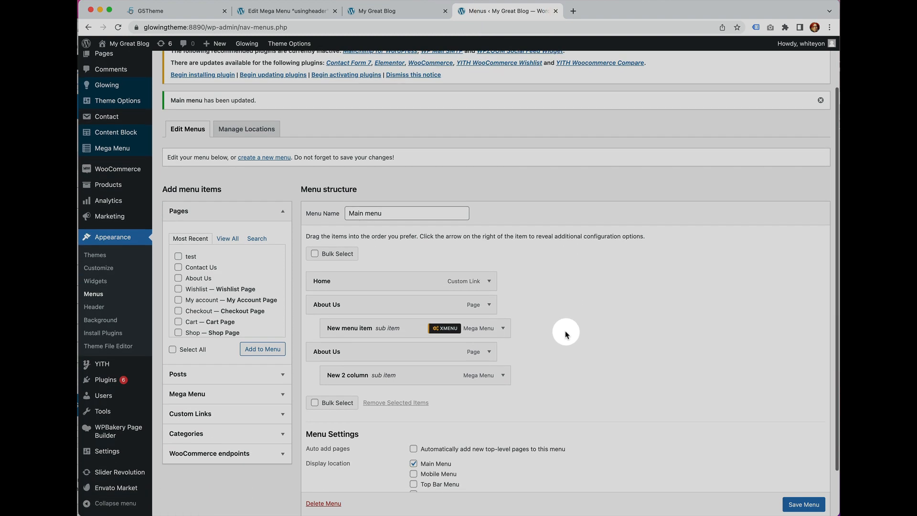
{"action": "left_click", "coordinate": [502, 329]}
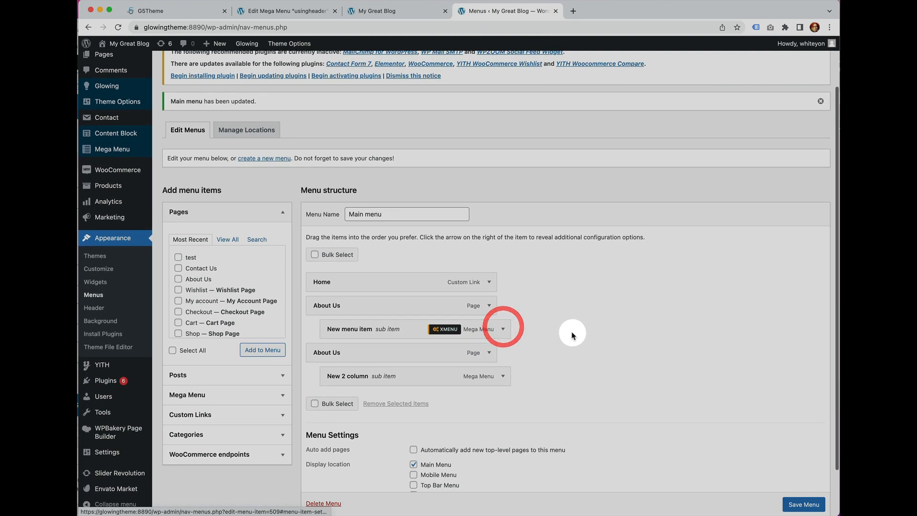
{"action": "scroll", "coordinate": [550, 330], "scroll_direction": "down", "scroll_amount": 5}
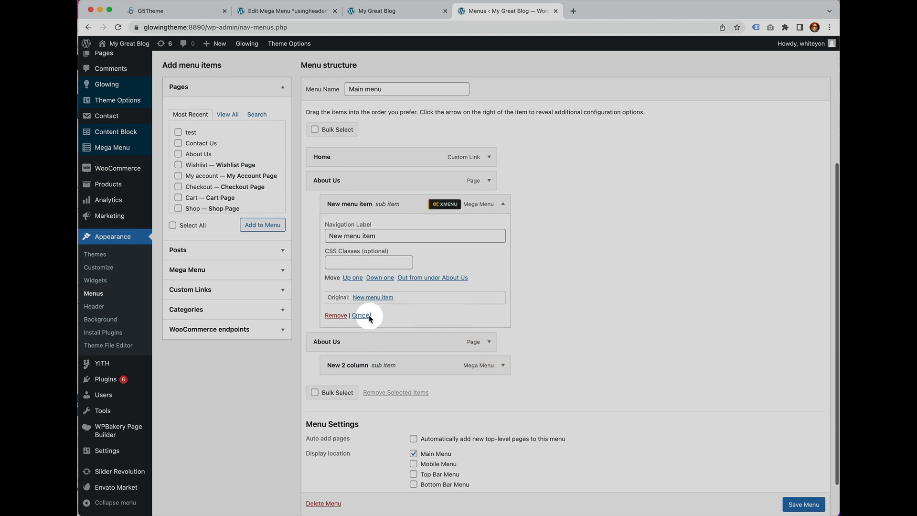
{"action": "left_click", "coordinate": [341, 315]}
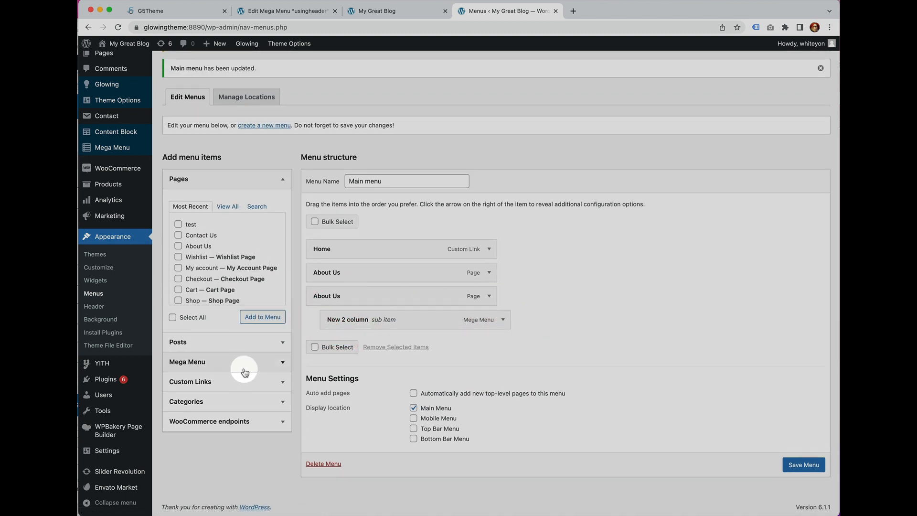
Reload the Menus page to refresh the list of mega menus
{"action": "left_click", "coordinate": [242, 363]}
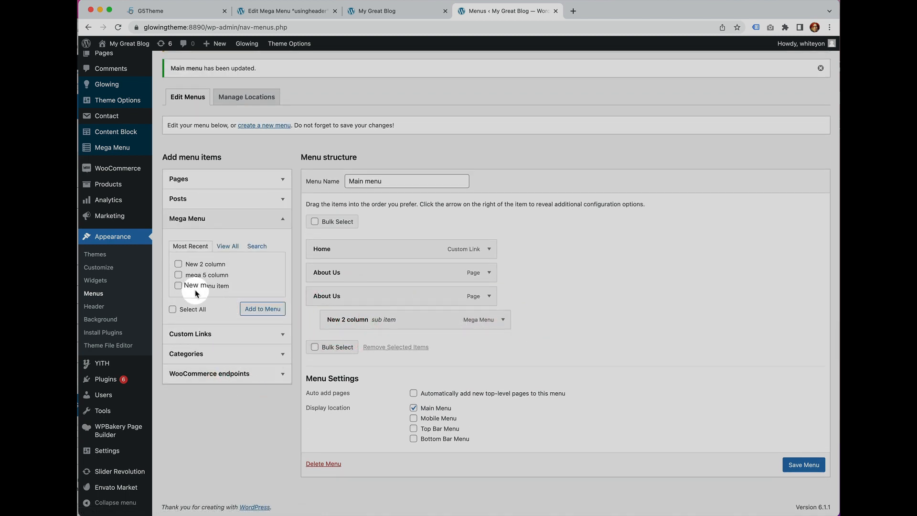
{"action": "key", "text": "super+r"}
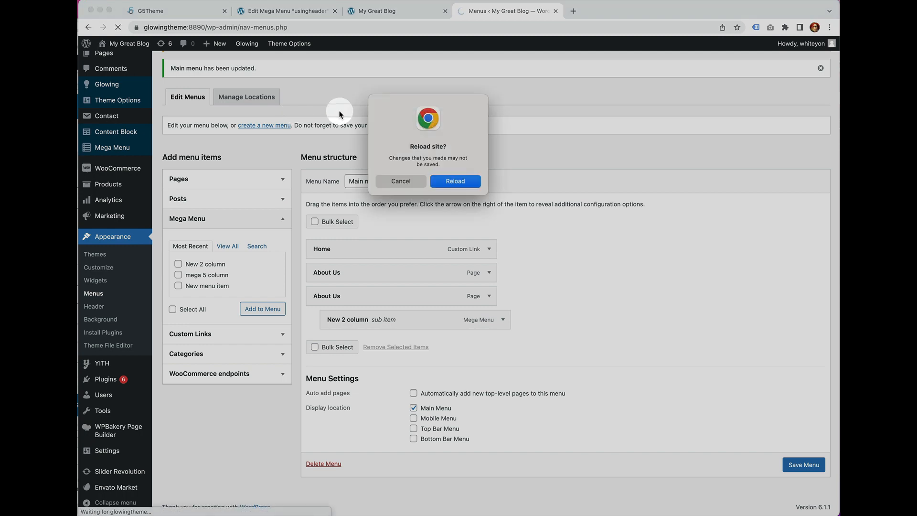
{"action": "left_click", "coordinate": [472, 184]}
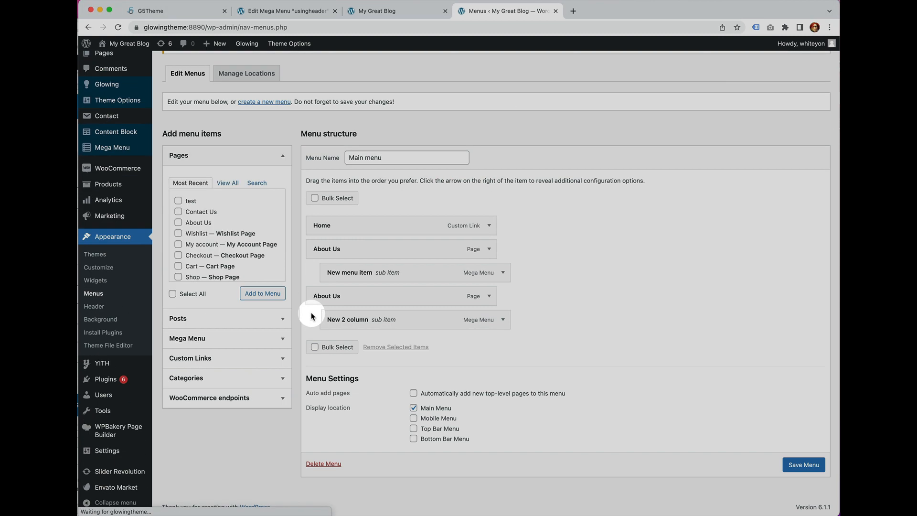
Add the usingheader mega menu to the Main menu as a sub item under the first About Us
{"action": "left_click", "coordinate": [249, 338]}
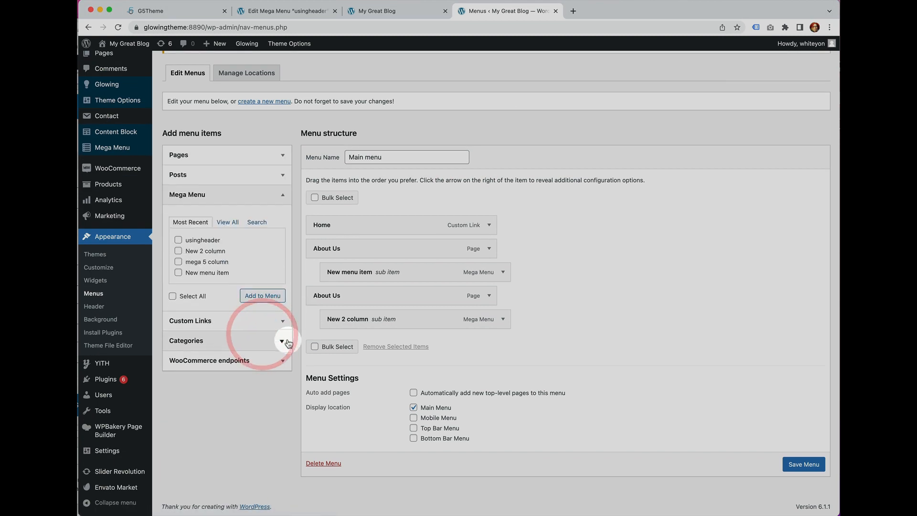
{"action": "left_click", "coordinate": [262, 297]}
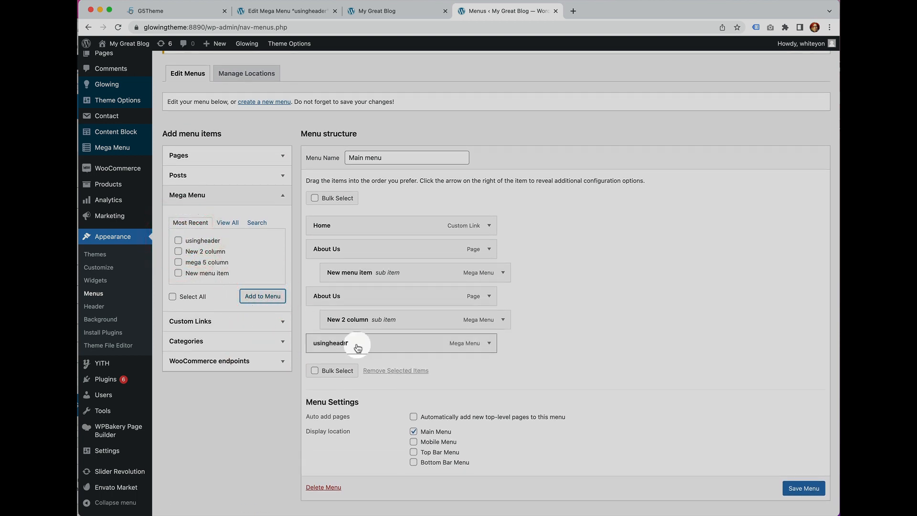
{"action": "left_click_drag", "start_coordinate": [357, 347], "coordinate": [376, 273]}
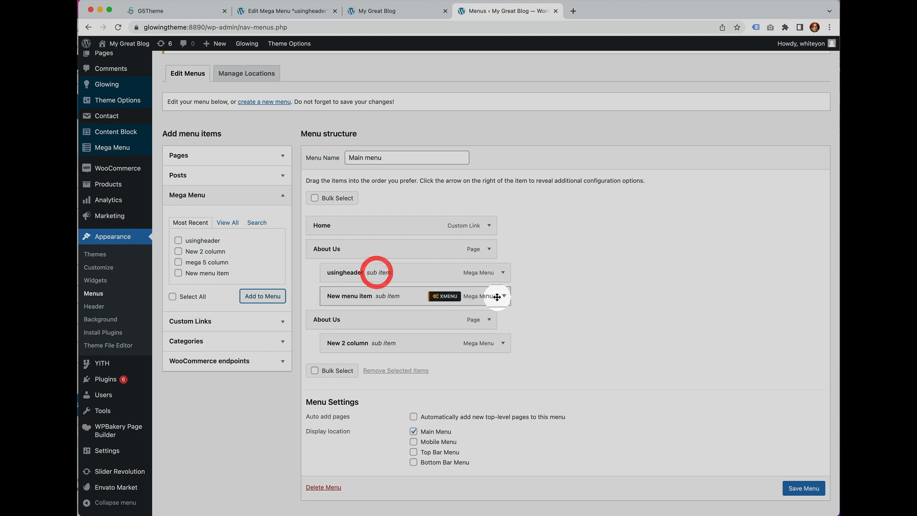
Remove the New menu item entry from under the first About Us
{"action": "left_click", "coordinate": [501, 296]}
{"action": "left_click", "coordinate": [336, 419]}
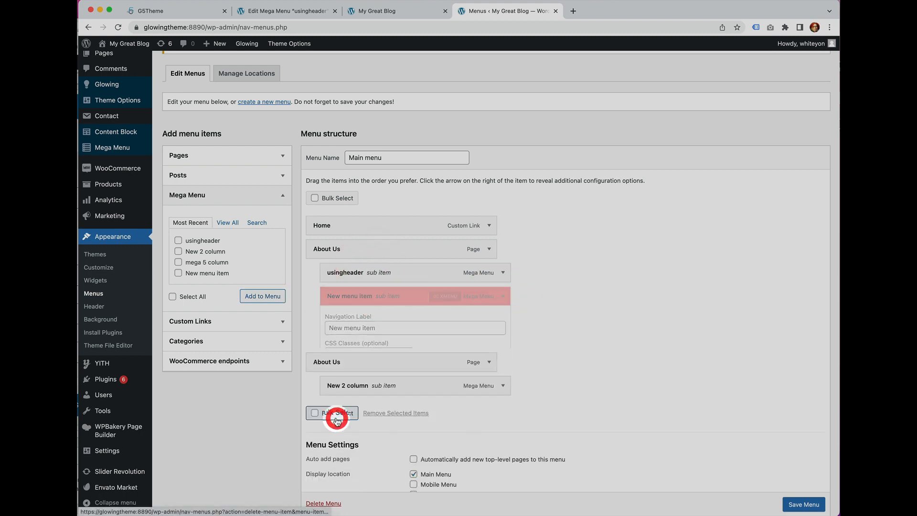
Save the Main menu and preview the About Us mega menu dropdown on the reloaded live site
{"action": "left_click", "coordinate": [804, 465]}
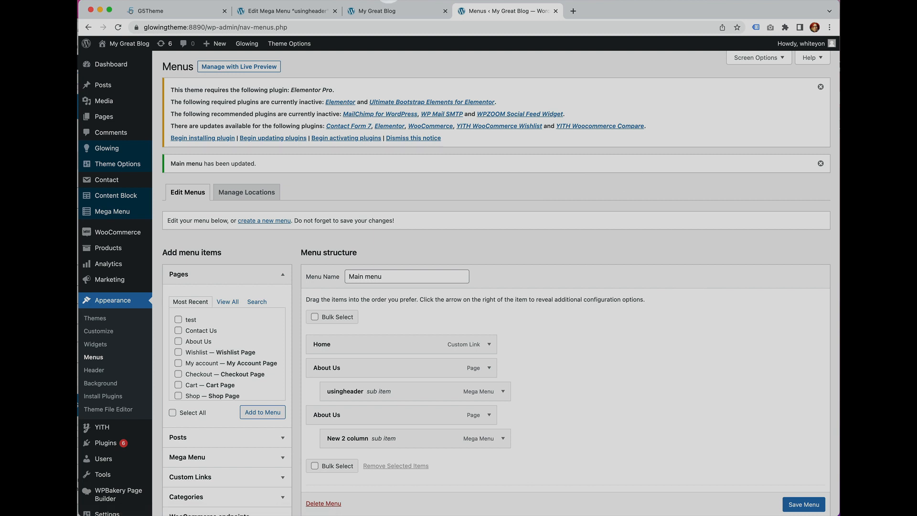
{"action": "left_click", "coordinate": [390, 11]}
{"action": "key", "text": "super+r"}
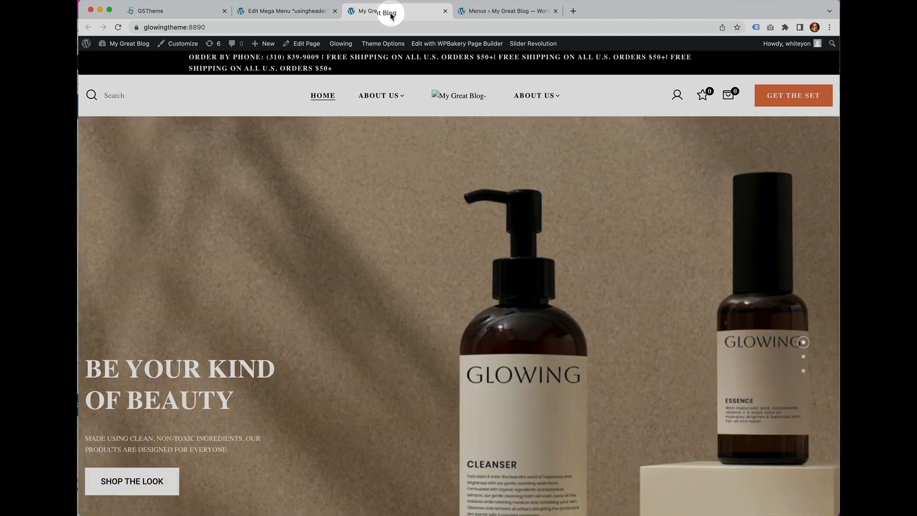
{"action": "mouse_move", "coordinate": [554, 103]}
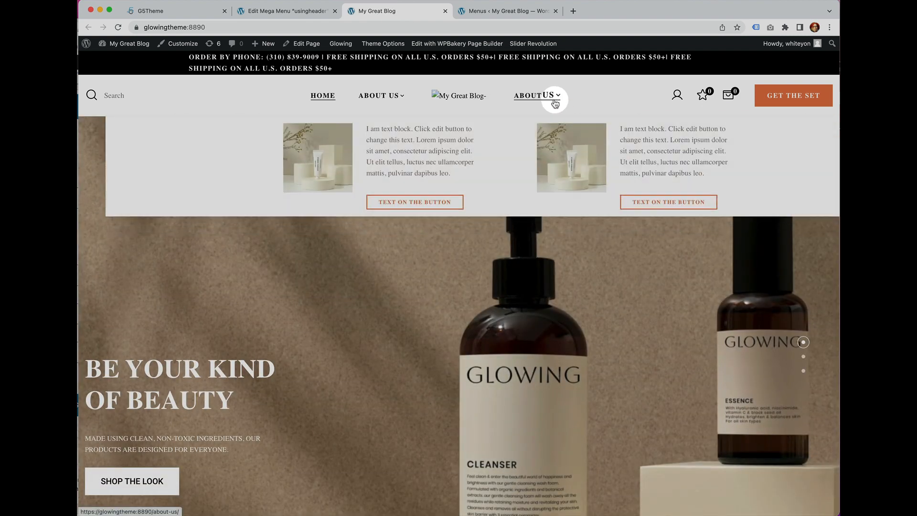
{"action": "mouse_move", "coordinate": [397, 95]}
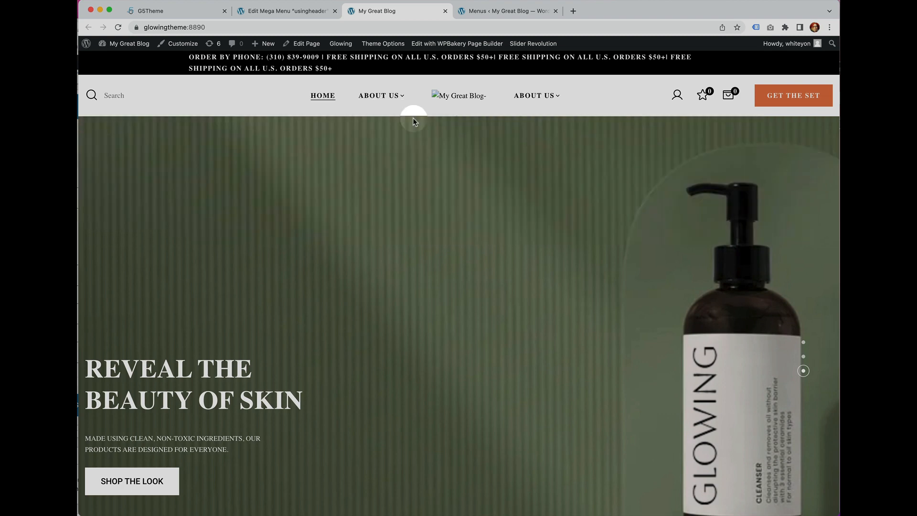
Open the About Us items' XMENU sub menu settings and set the sub menu position to Left Of Parent
{"action": "left_click", "coordinate": [507, 10]}
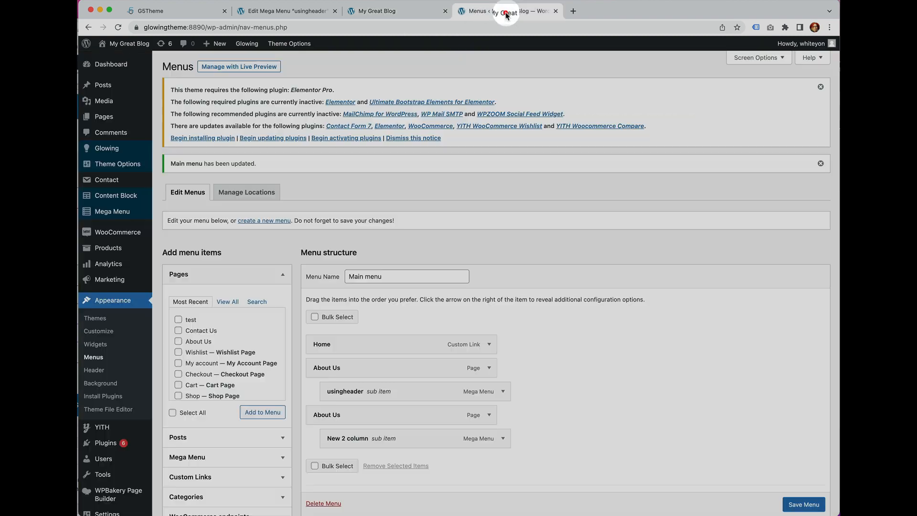
{"action": "left_click", "coordinate": [429, 369]}
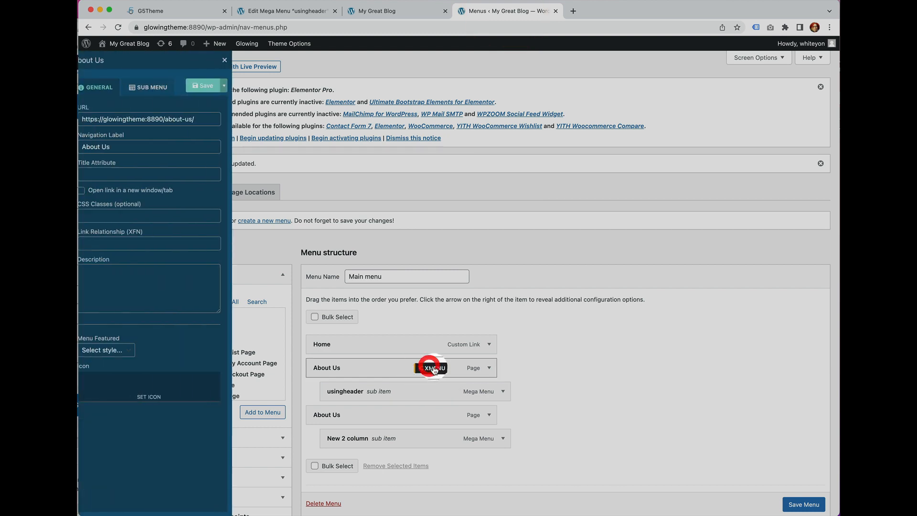
{"action": "left_click", "coordinate": [164, 86]}
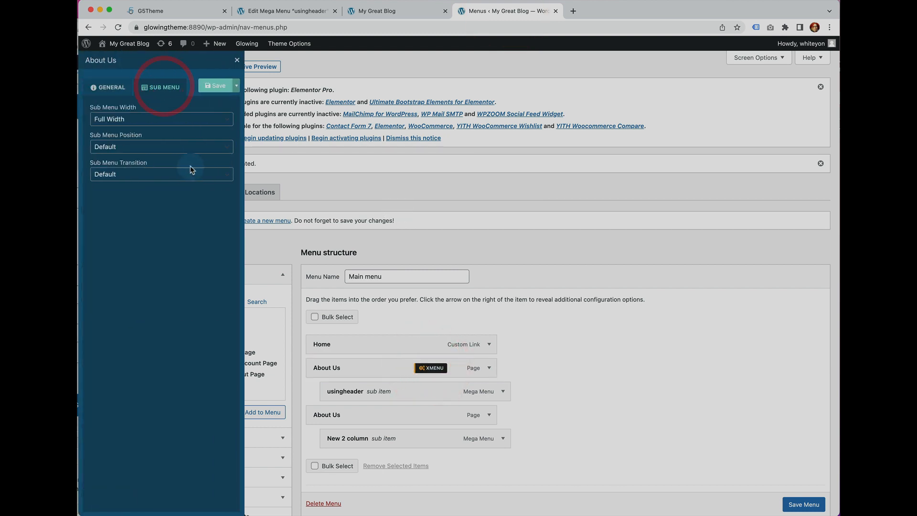
{"action": "left_click", "coordinate": [162, 148]}
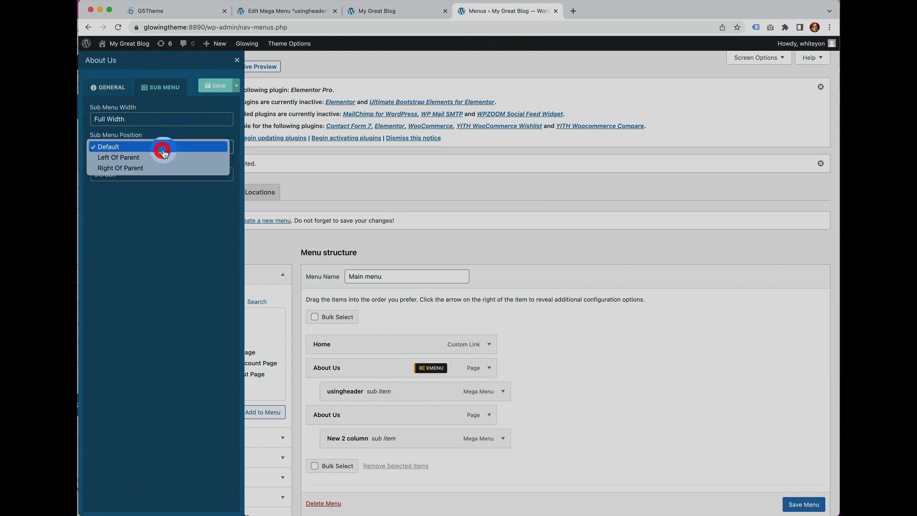
{"action": "left_click", "coordinate": [193, 124]}
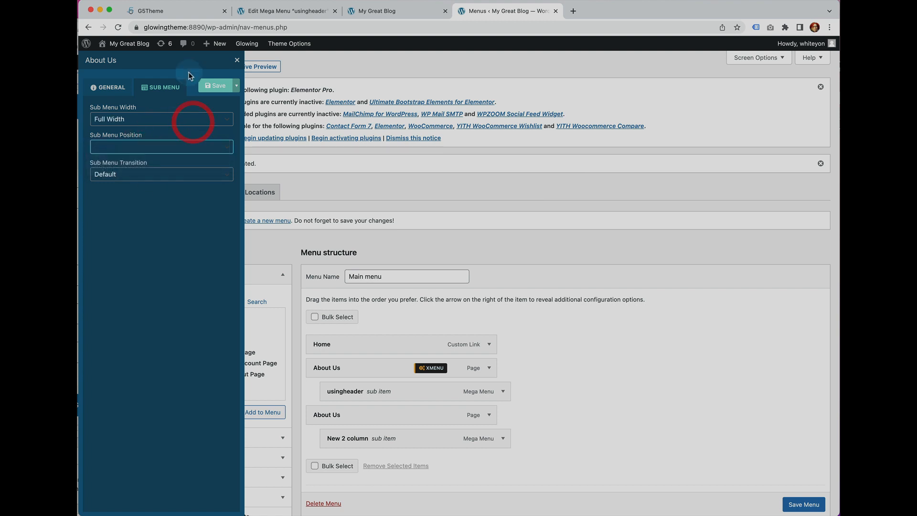
{"action": "left_click", "coordinate": [592, 388]}
{"action": "left_click", "coordinate": [432, 415]}
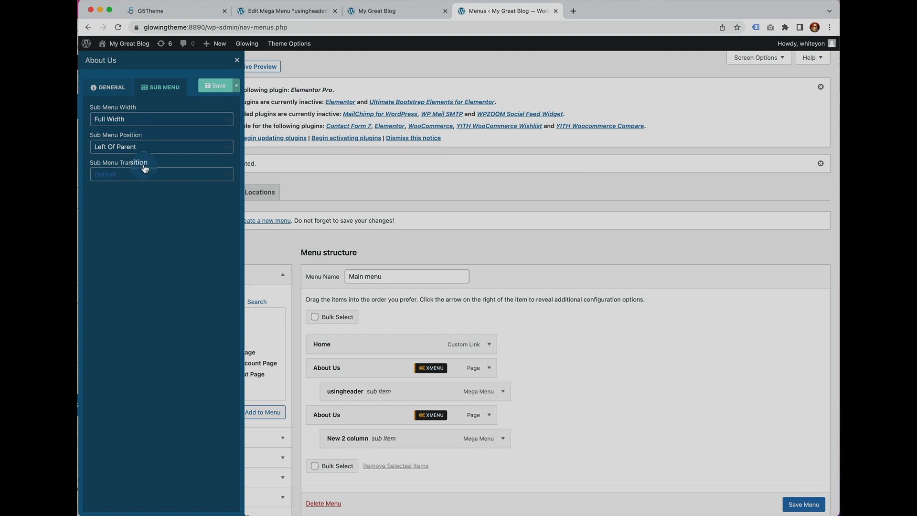
{"action": "left_click", "coordinate": [153, 137]}
{"action": "left_click", "coordinate": [154, 139]}
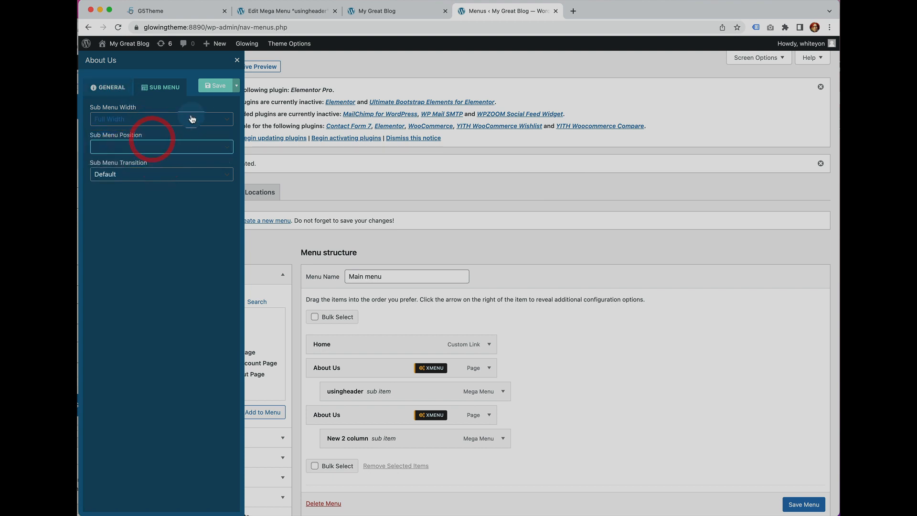
{"action": "left_click", "coordinate": [662, 383]}
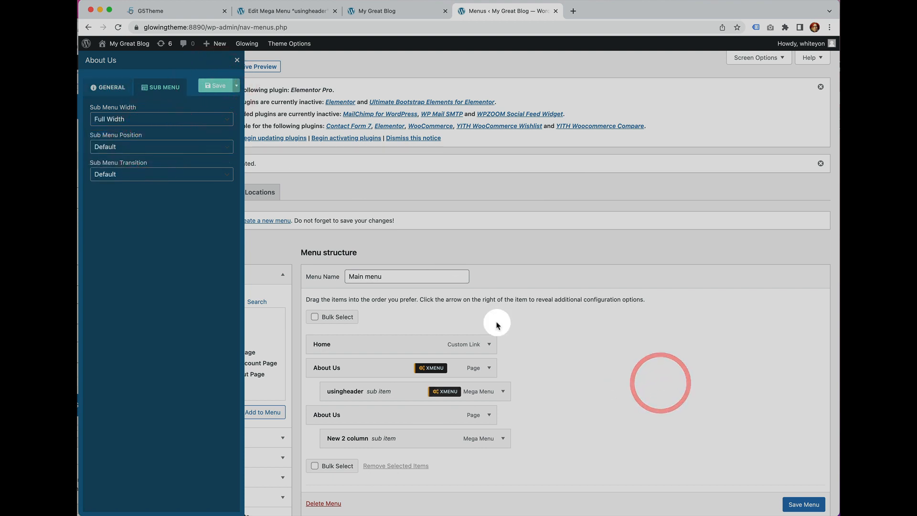
{"action": "left_click", "coordinate": [237, 60]}
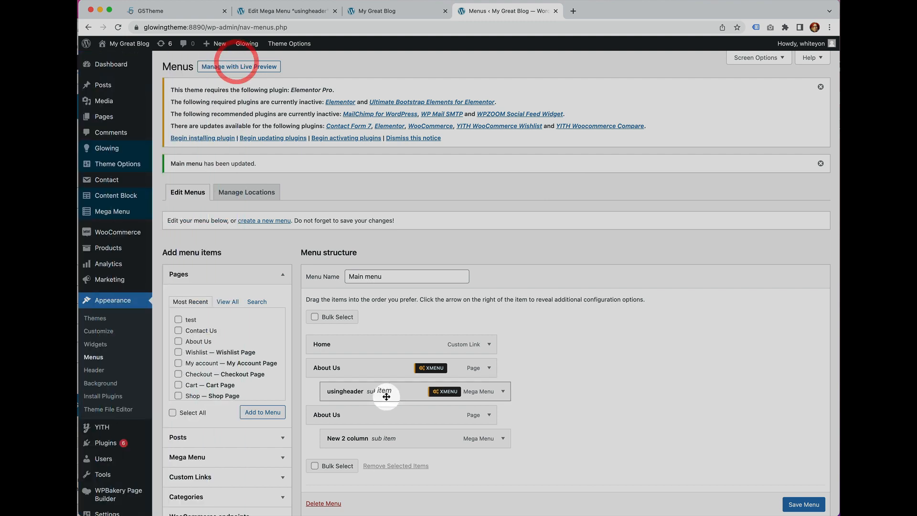
Set the usingheader item's XMENU sub menu width to Full Width
{"action": "left_click", "coordinate": [444, 392]}
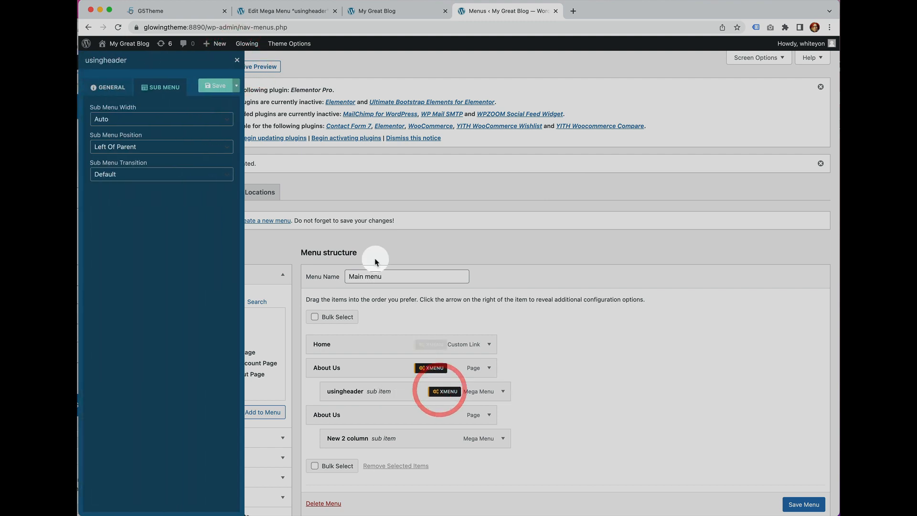
{"action": "left_click", "coordinate": [141, 121]}
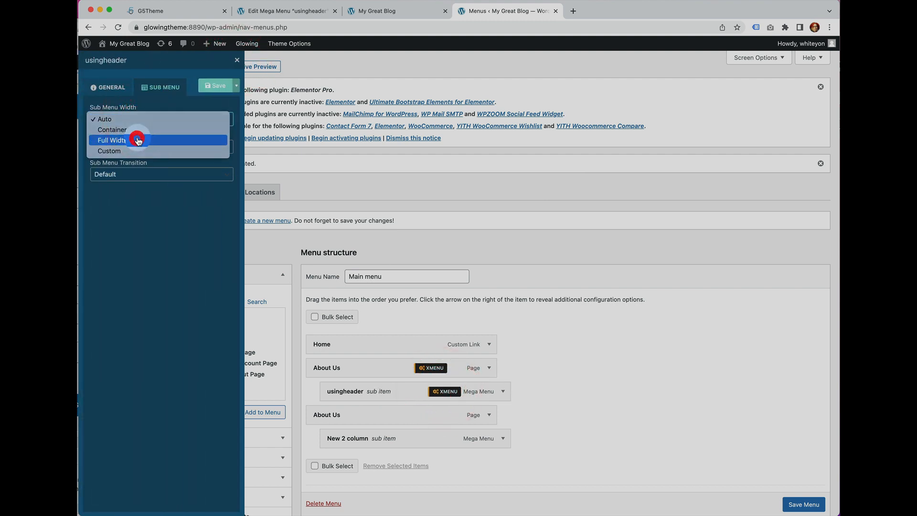
{"action": "left_click", "coordinate": [138, 140]}
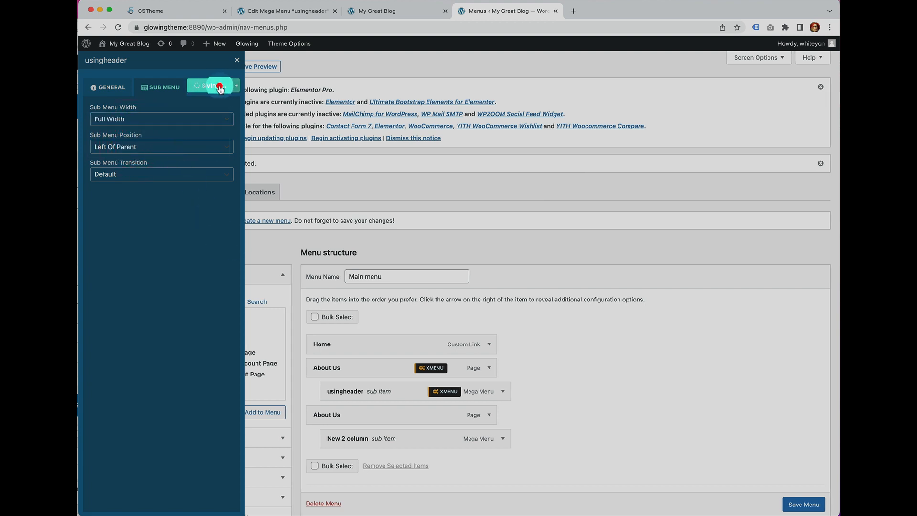
Set the New 2 column item's XMENU sub menu width to Full Width and save it
{"action": "left_click", "coordinate": [447, 439]}
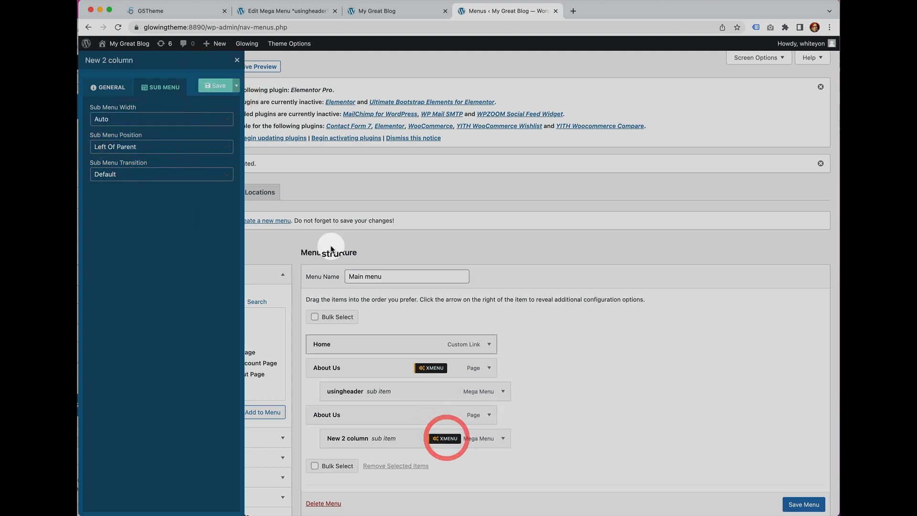
{"action": "left_click", "coordinate": [155, 123]}
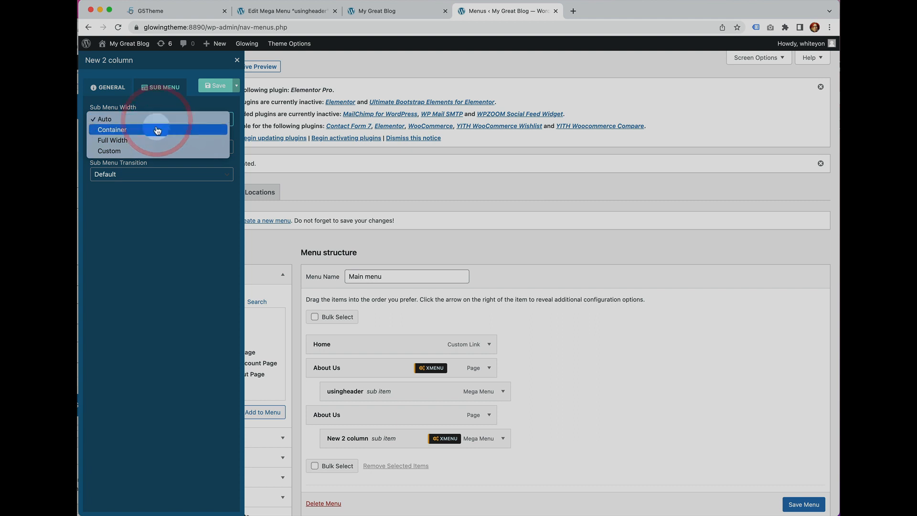
{"action": "left_click", "coordinate": [153, 140]}
{"action": "left_click", "coordinate": [216, 87]}
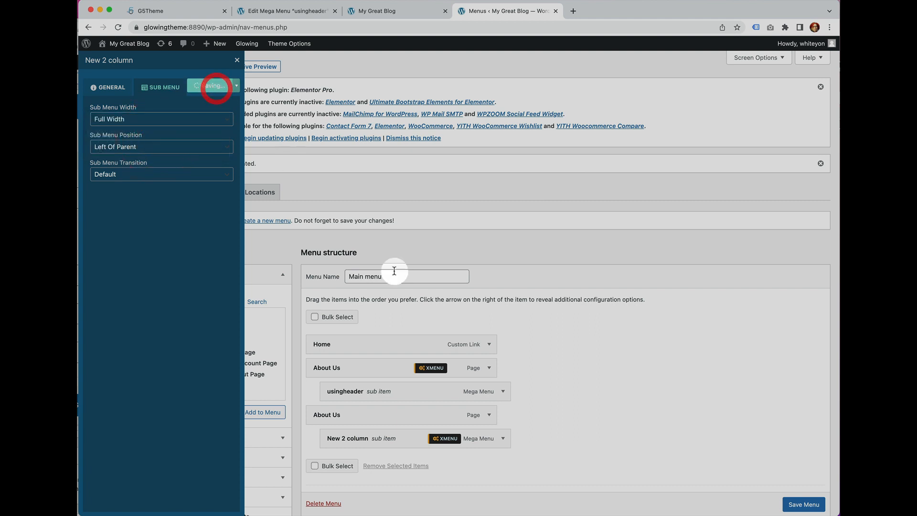
Save the Main menu and reload the live site to check the dropdown
{"action": "scroll", "coordinate": [807, 505], "scroll_direction": "down", "scroll_amount": 1}
{"action": "left_click", "coordinate": [807, 505]}
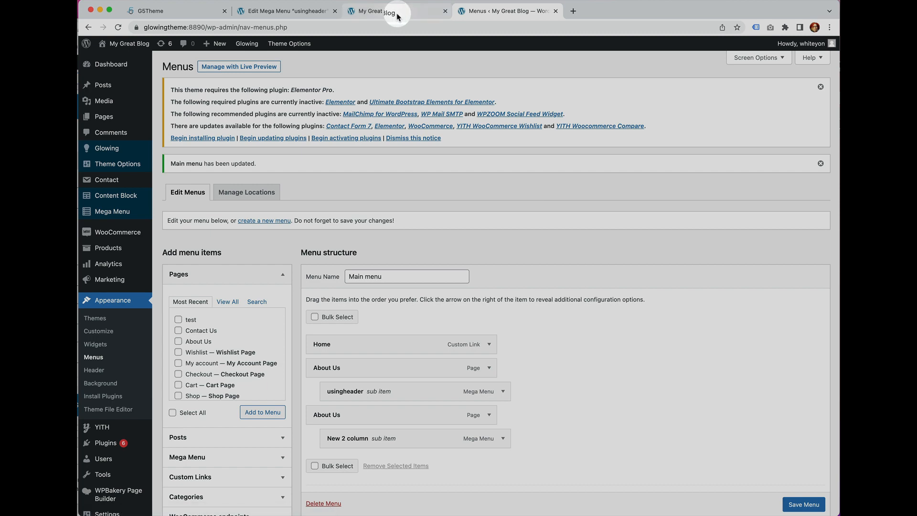
{"action": "left_click", "coordinate": [397, 17]}
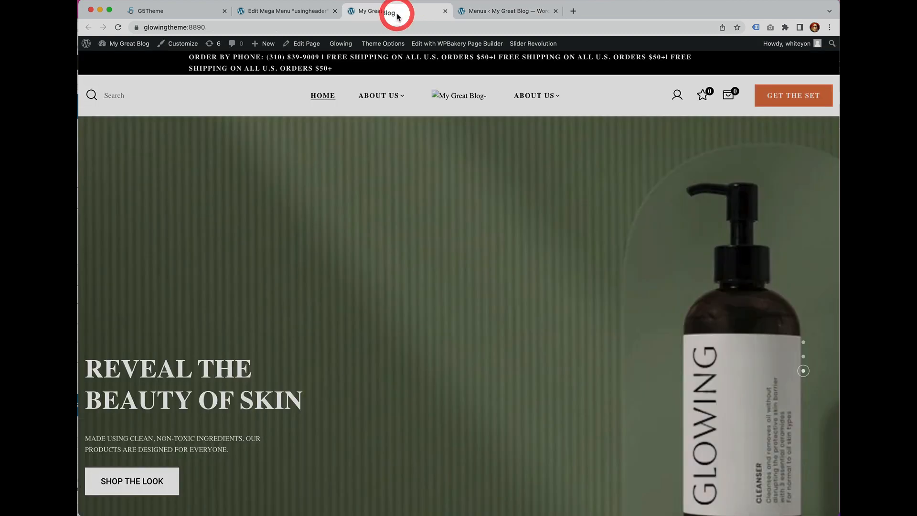
{"action": "key", "text": "super+r"}
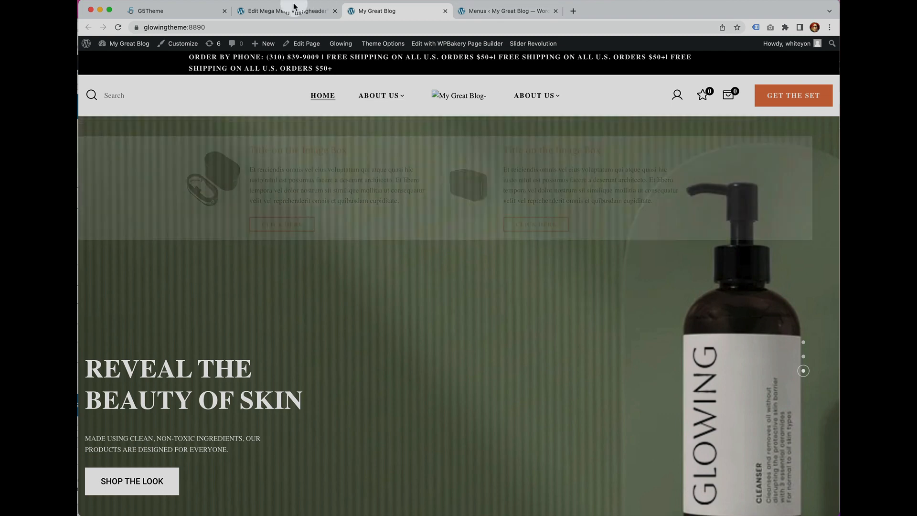
In the usingheader mega menu editor, change the inner row layout to three equal columns
{"action": "left_click", "coordinate": [283, 13]}
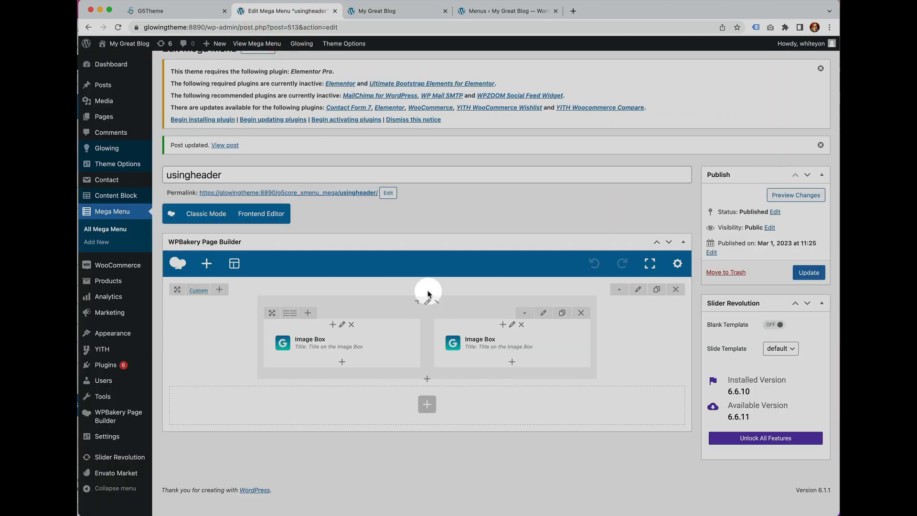
{"action": "mouse_move", "coordinate": [290, 313]}
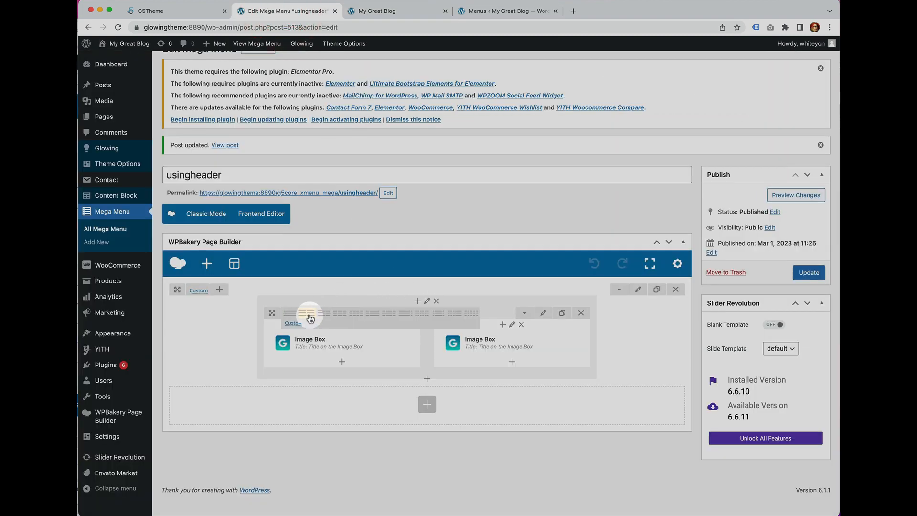
{"action": "left_click", "coordinate": [339, 314]}
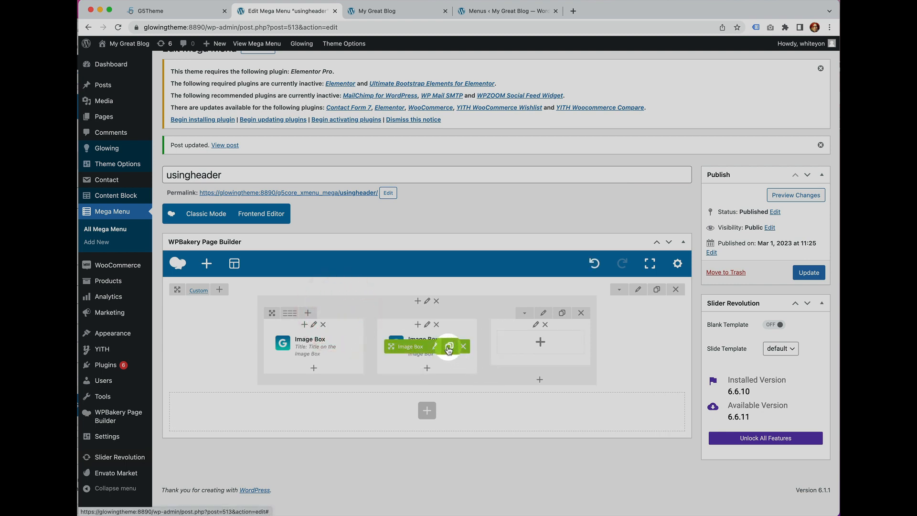
Duplicate an Image Box into the new third column, remove the stray Heading, and update the mega menu
{"action": "left_click", "coordinate": [451, 347]}
{"action": "mouse_move", "coordinate": [391, 380]}
{"action": "left_mouse_down"}
{"action": "mouse_move", "coordinate": [534, 370]}
{"action": "mouse_move", "coordinate": [538, 360]}
{"action": "mouse_move", "coordinate": [534, 368]}
{"action": "left_mouse_up"}
{"action": "left_click", "coordinate": [540, 340]}
{"action": "left_click", "coordinate": [524, 173]}
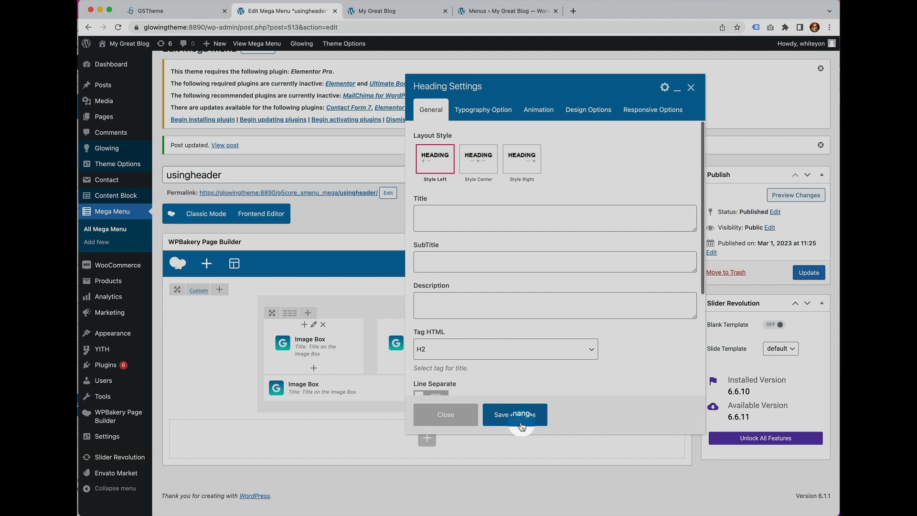
{"action": "left_click", "coordinate": [515, 416]}
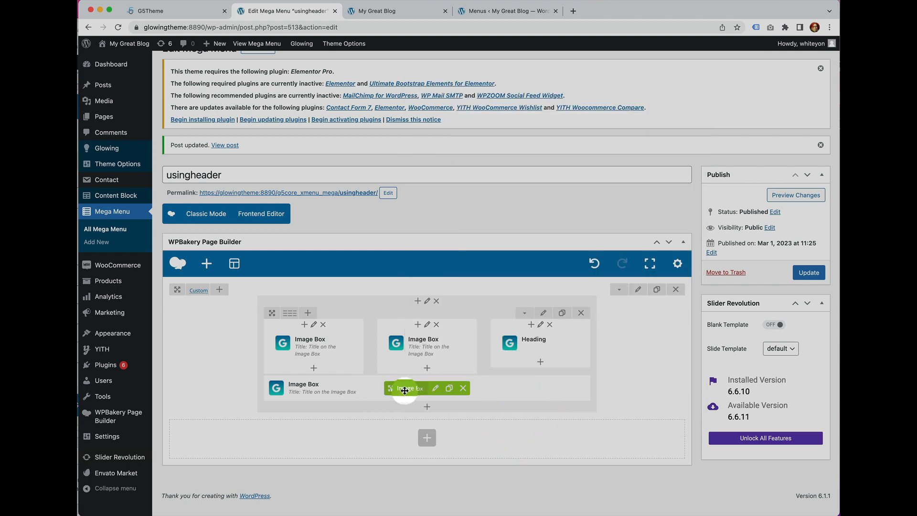
{"action": "left_click_drag", "start_coordinate": [405, 390], "coordinate": [527, 363]}
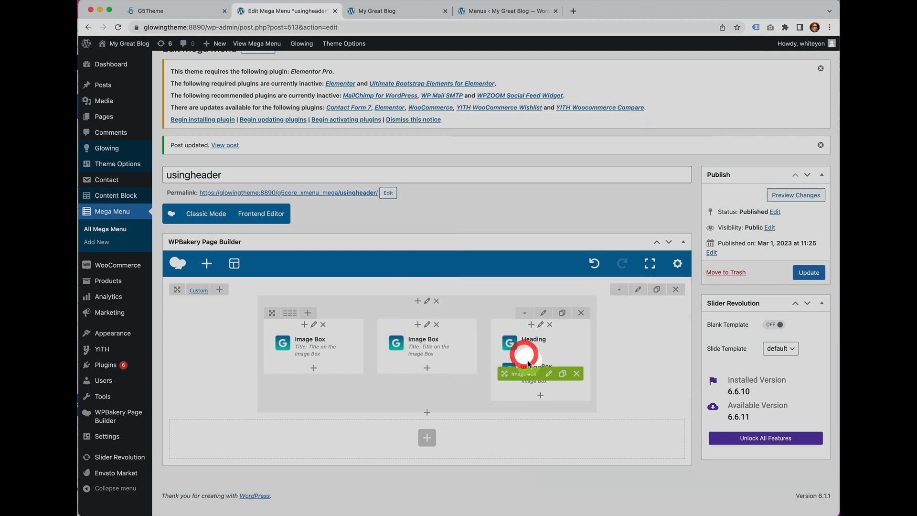
{"action": "left_click", "coordinate": [577, 341]}
{"action": "left_click", "coordinate": [815, 273]}
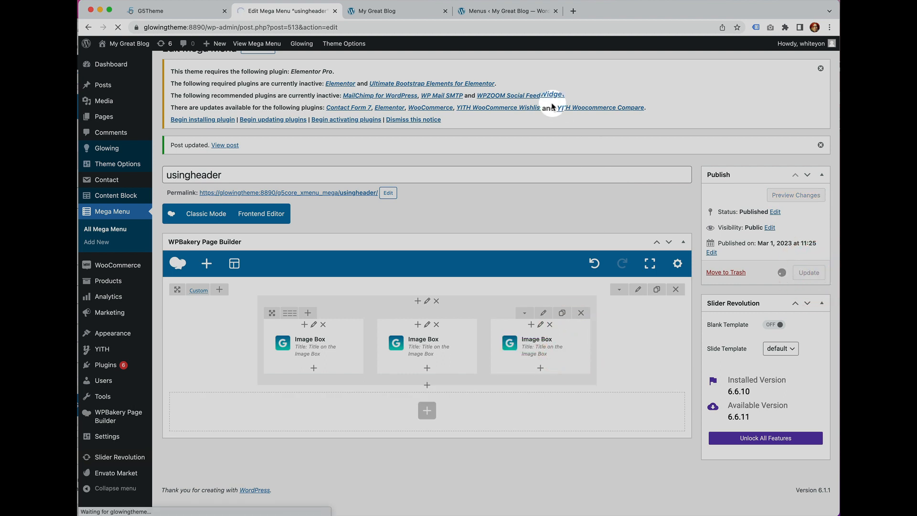
Reload the live site and hover About Us to preview the three-column mega menu
{"action": "left_click", "coordinate": [413, 14]}
{"action": "key", "text": "super+r"}
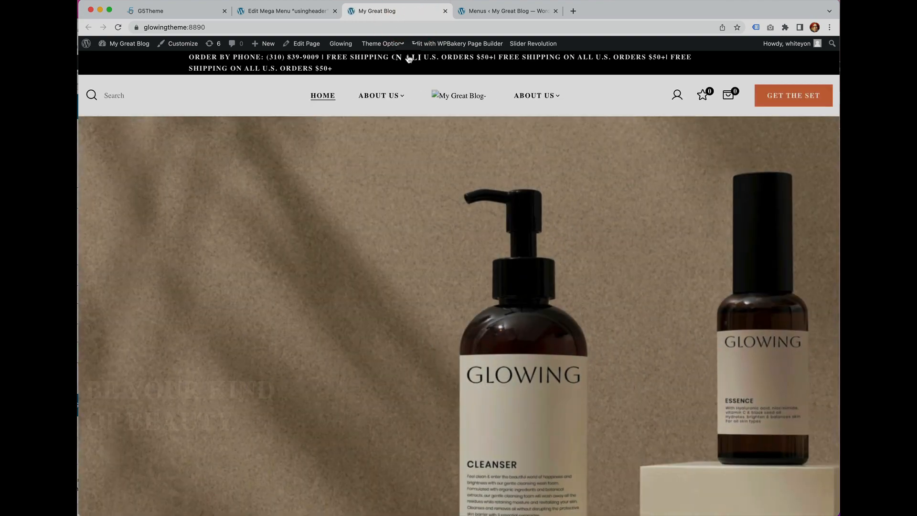
{"action": "mouse_move", "coordinate": [377, 96]}
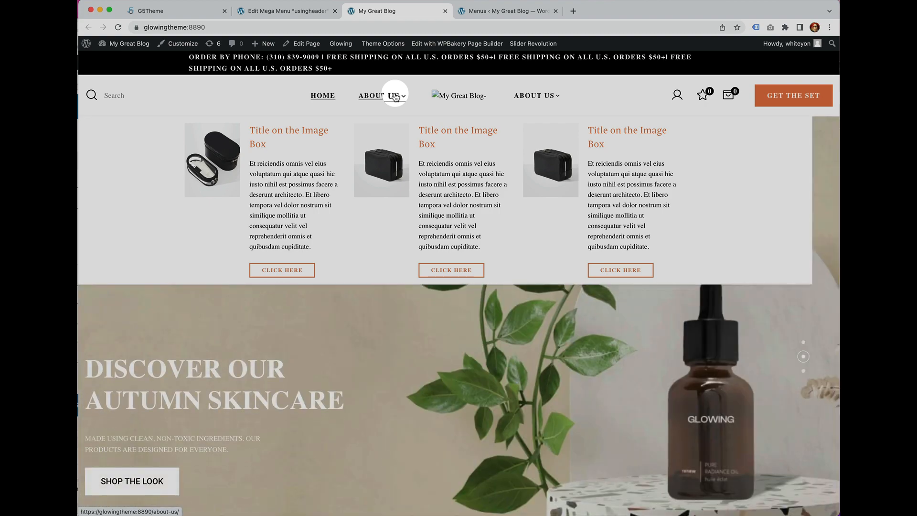
Set the outer row's layout to a single 1/1 column and apply it
{"action": "left_click", "coordinate": [307, 11]}
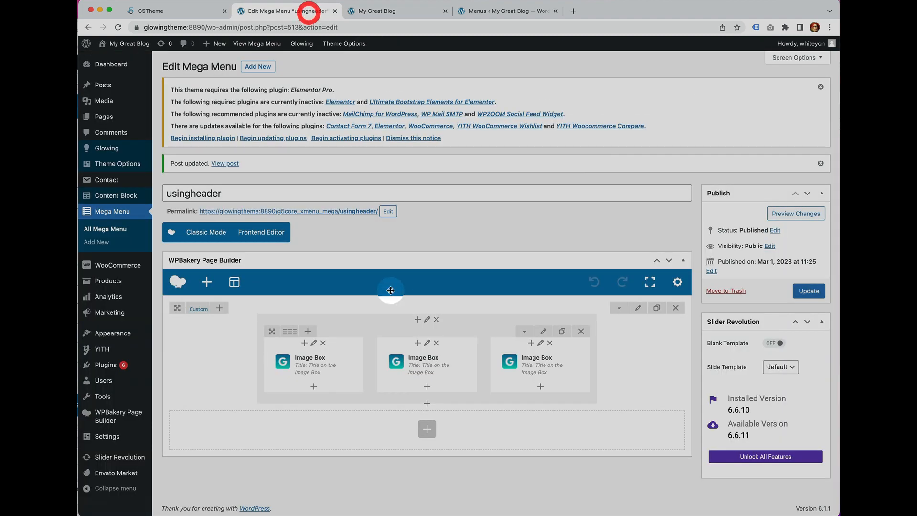
{"action": "left_click", "coordinate": [199, 319]}
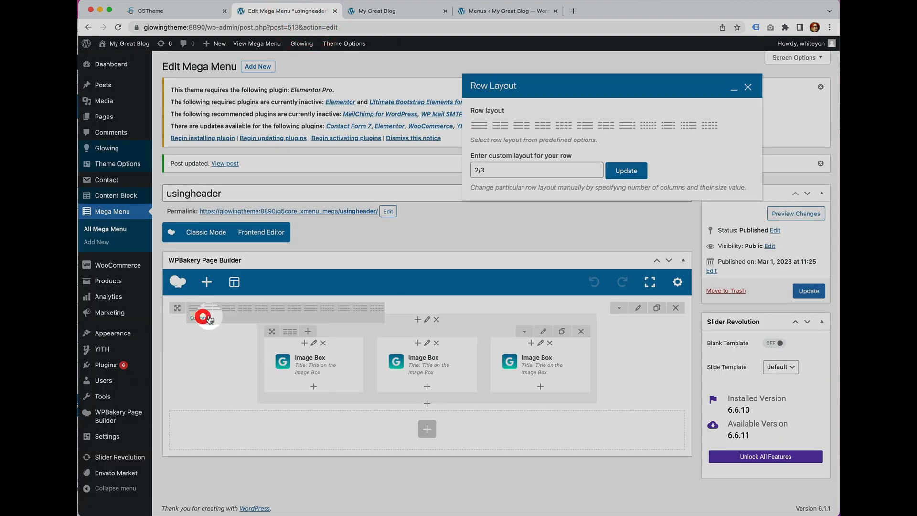
{"action": "left_click", "coordinate": [479, 125]}
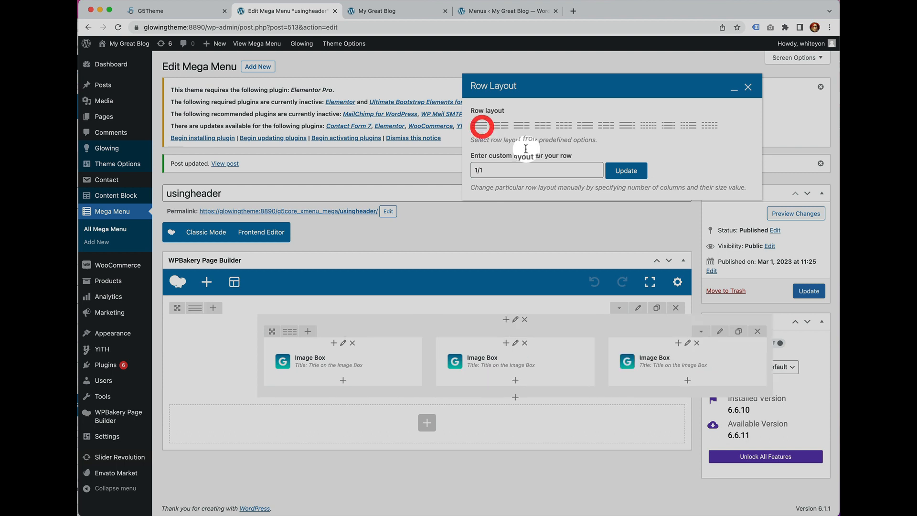
{"action": "left_click", "coordinate": [626, 171]}
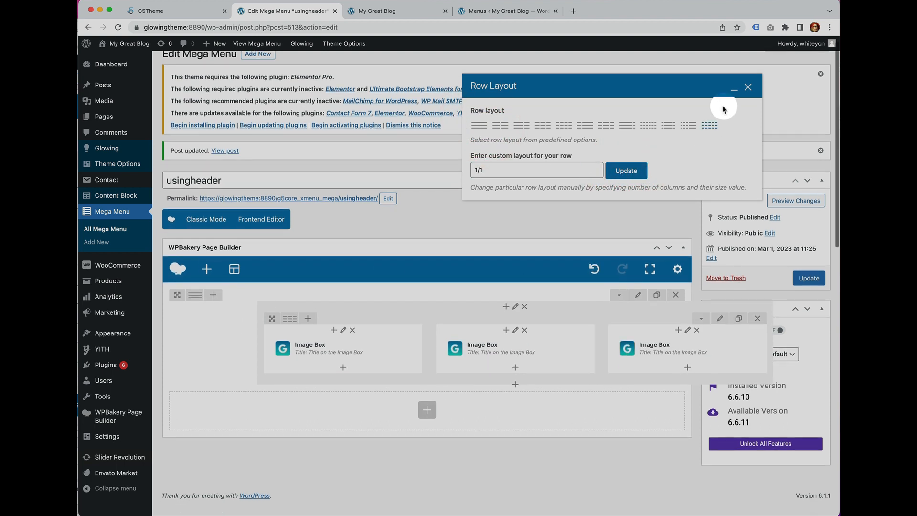
Change the outer column's responsive offset from 2 columns to Inherit from smaller, save the column, and update the mega menu
{"action": "left_click", "coordinate": [748, 87]}
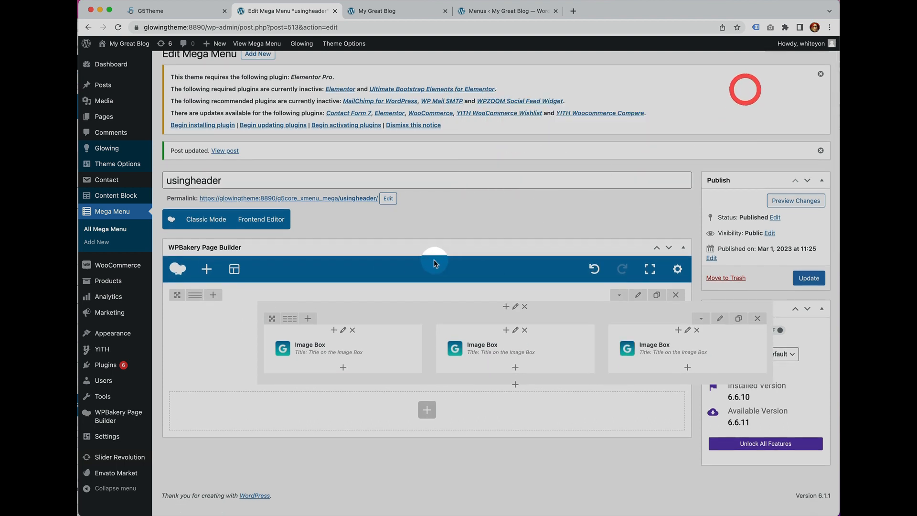
{"action": "left_click", "coordinate": [515, 306]}
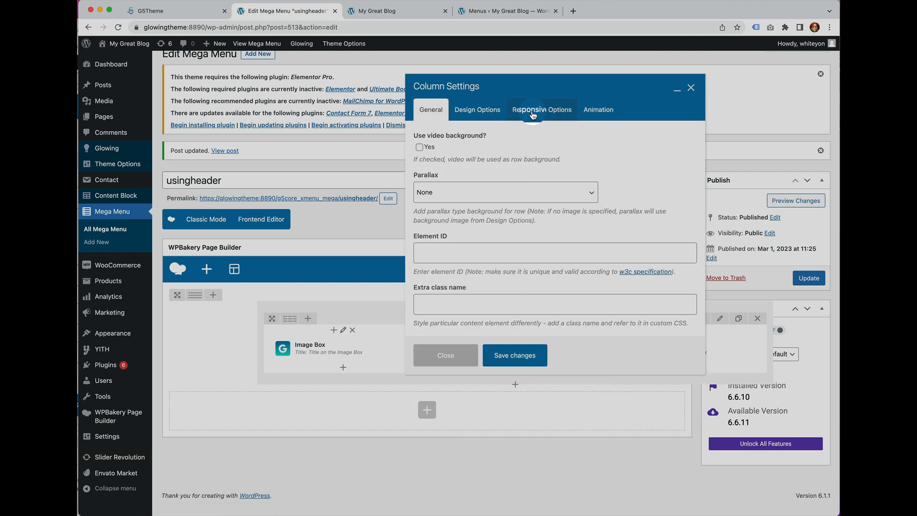
{"action": "left_click", "coordinate": [540, 110]}
{"action": "left_click", "coordinate": [506, 320]}
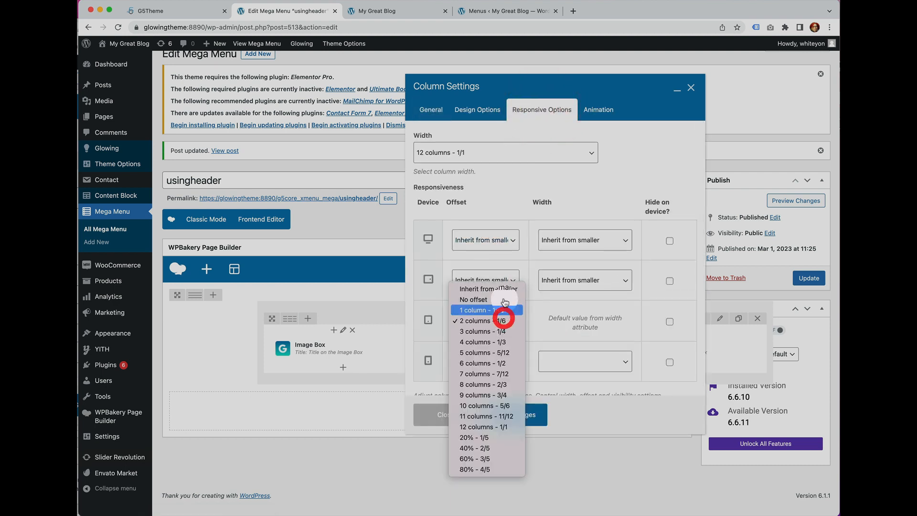
{"action": "left_click", "coordinate": [499, 286]}
{"action": "left_click", "coordinate": [524, 415]}
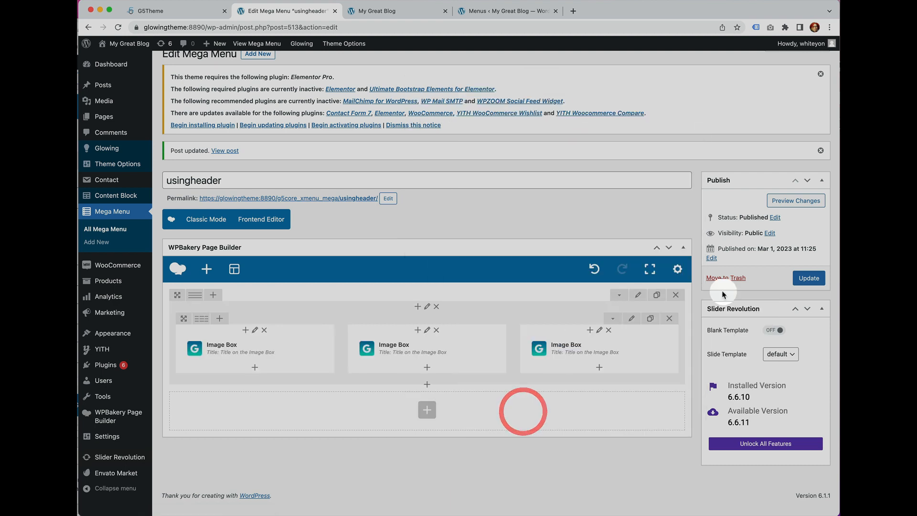
{"action": "left_click", "coordinate": [809, 278]}
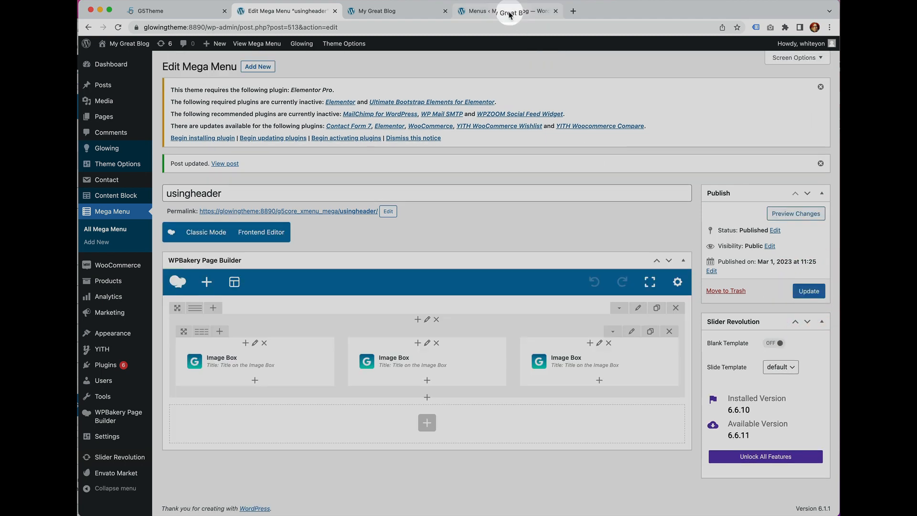
Reload the live site and hover About Us to preview the widened three-column mega menu
{"action": "left_click", "coordinate": [410, 12]}
{"action": "key", "text": "super+r"}
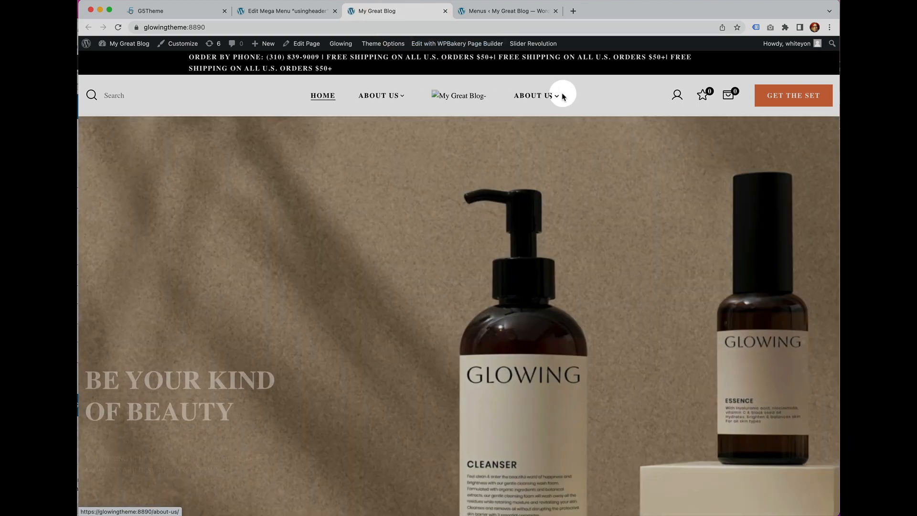
{"action": "mouse_move", "coordinate": [549, 98]}
{"action": "mouse_move", "coordinate": [396, 98]}
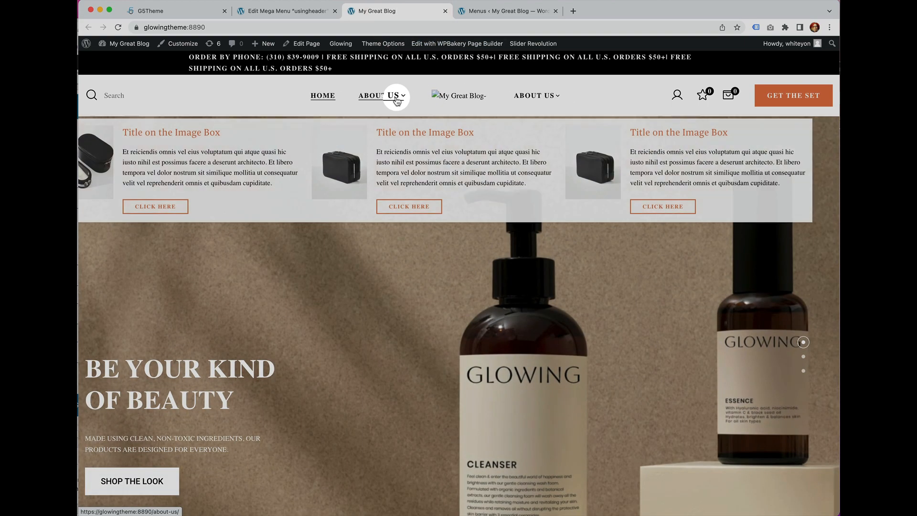